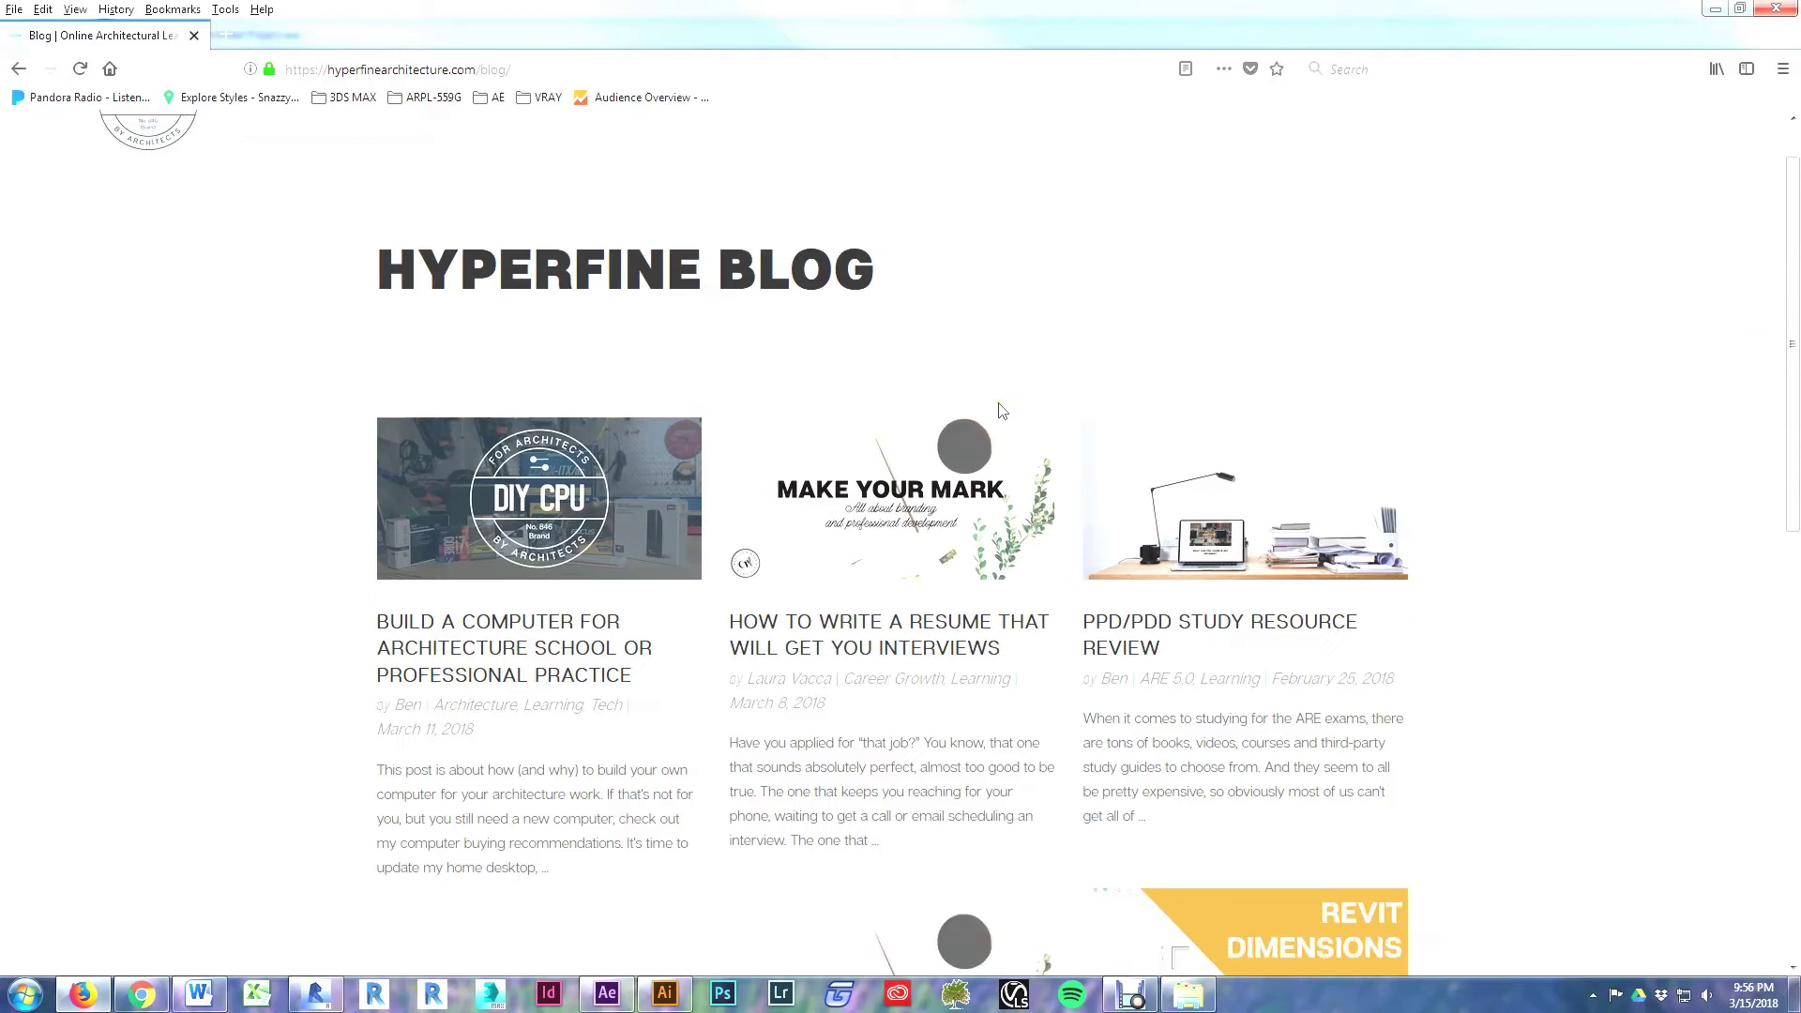
Step: Open the blog post about building a computer for architecture school and read down through its introduction
click(535, 487)
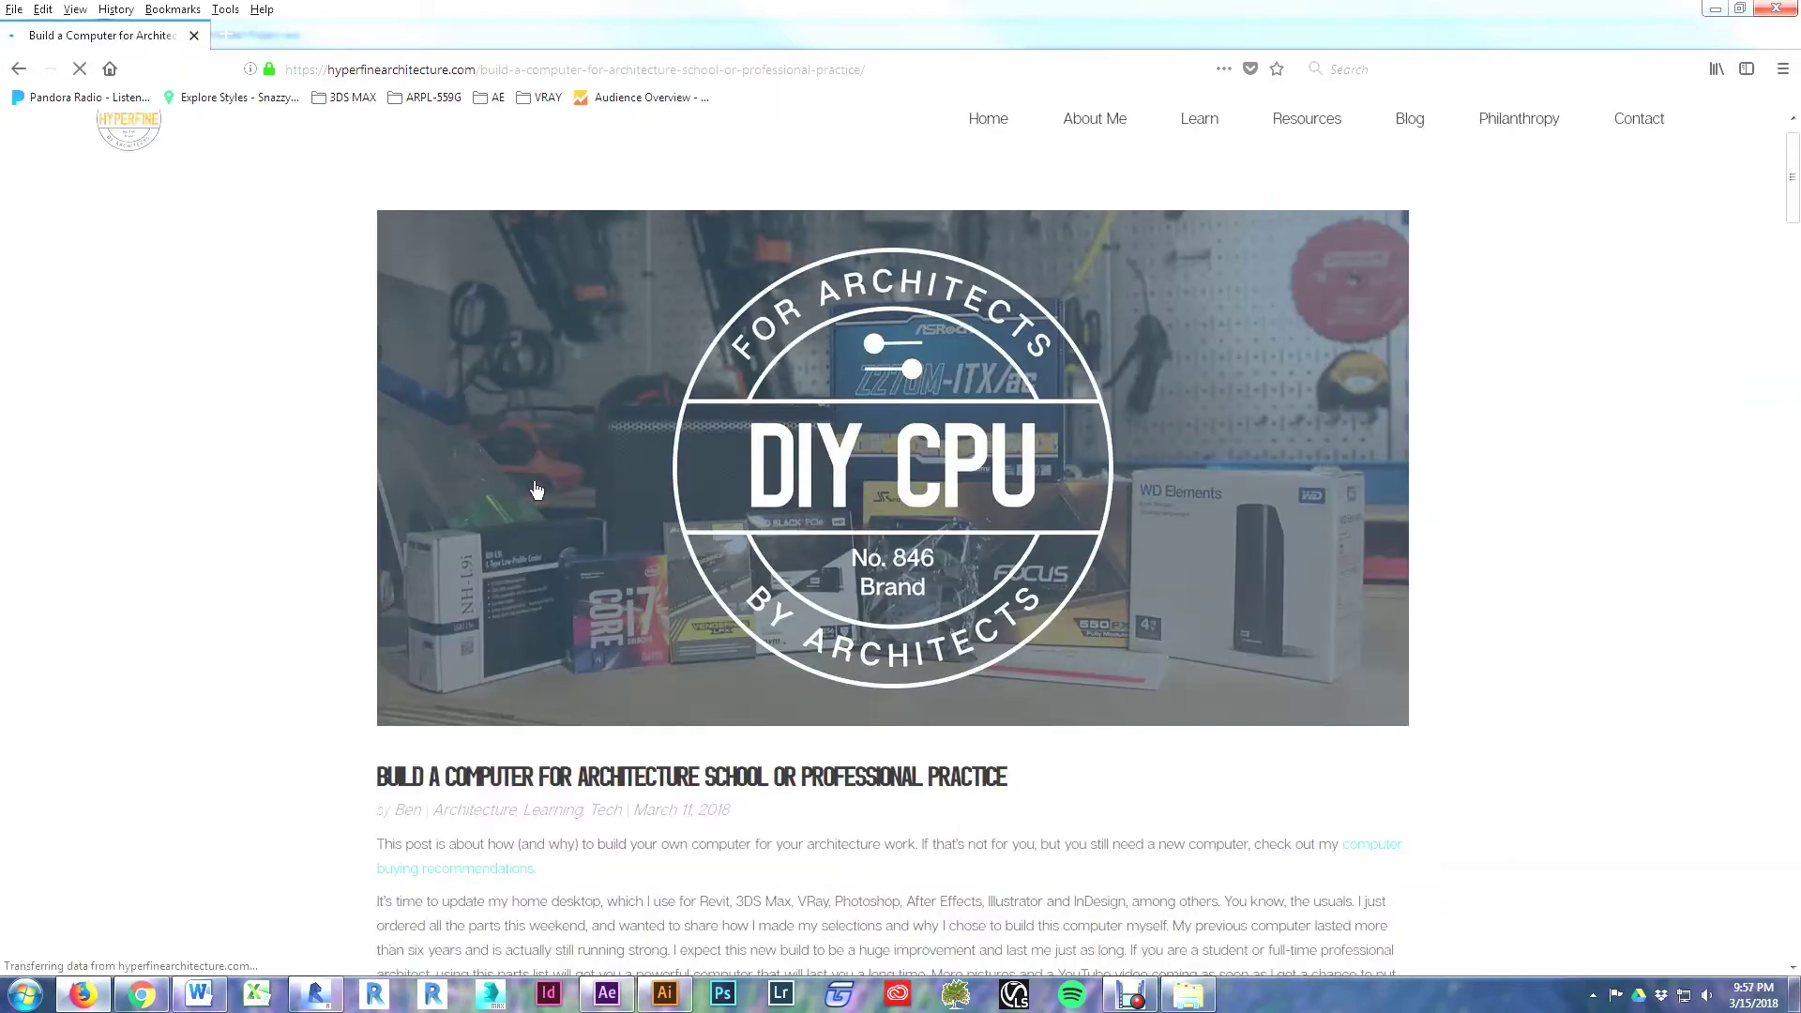
scroll(536, 488, down, 6)
scroll(537, 488, down, 10)
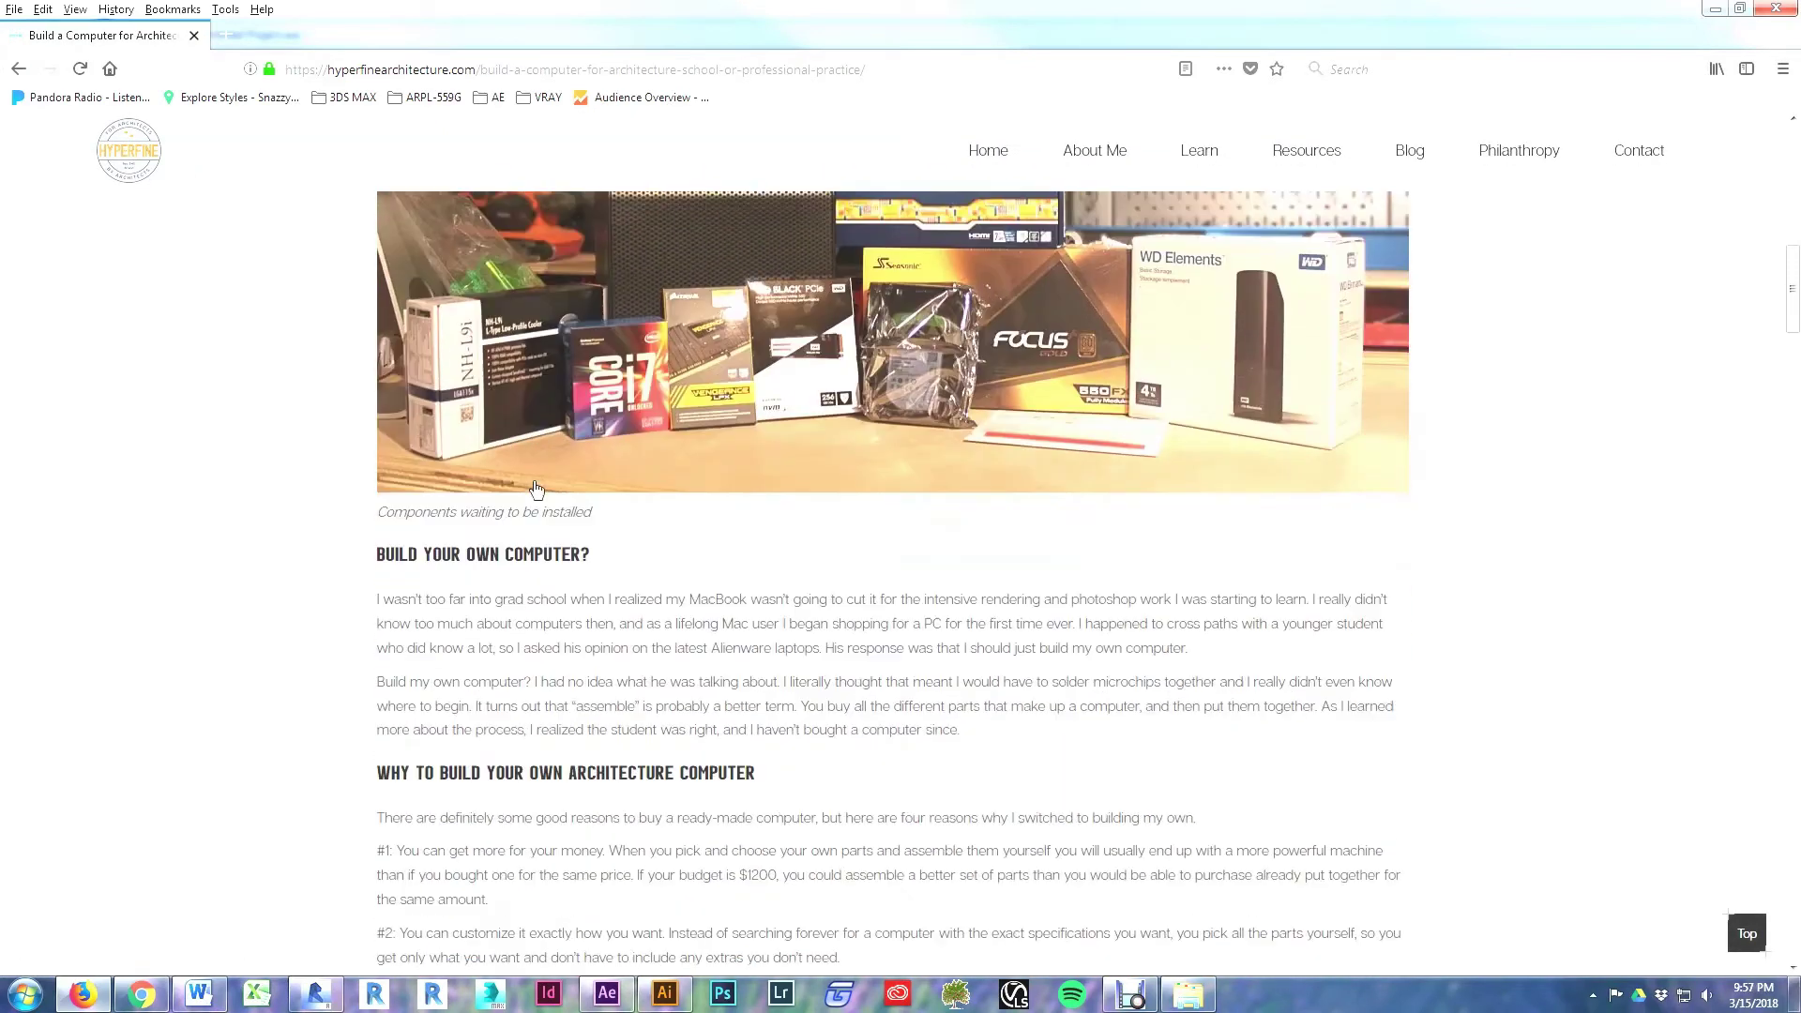
scroll(539, 485, down, 4)
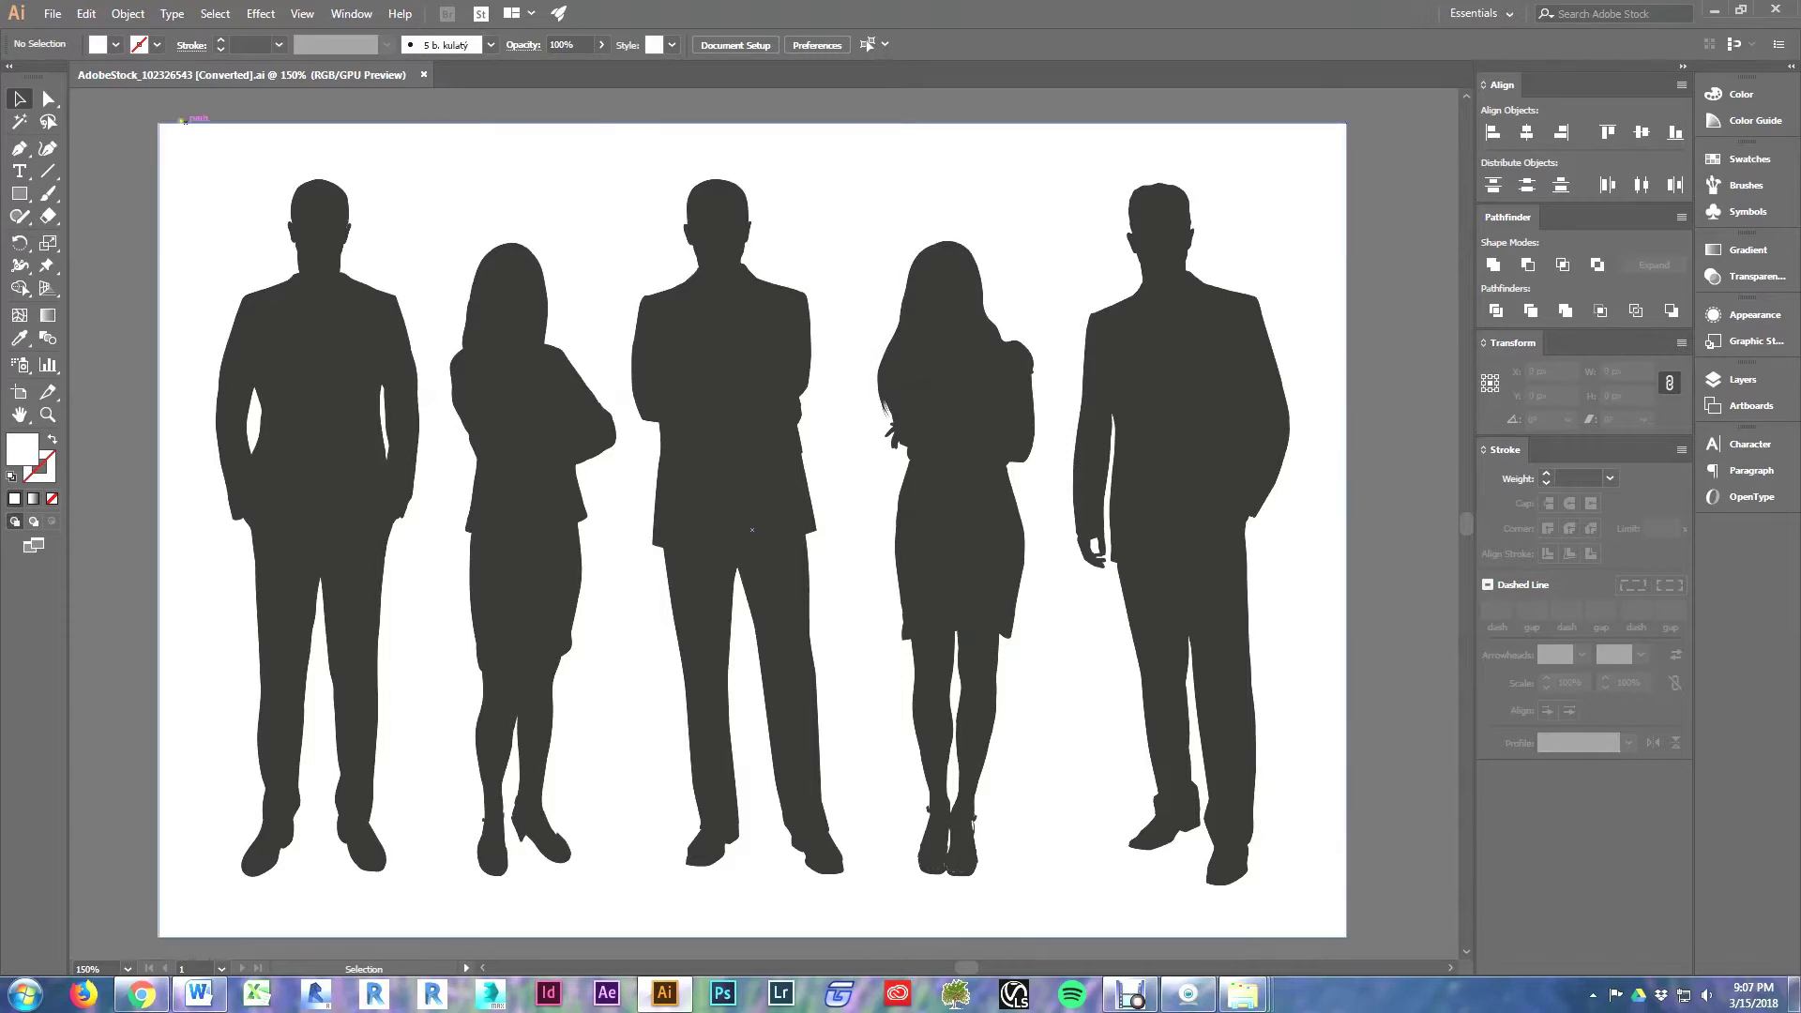
Step: Export the silhouette artwork over the existing people file as an AutoCAD Drawing (DWG), version 2010/2011/2012, with maximum editability
click(47, 14)
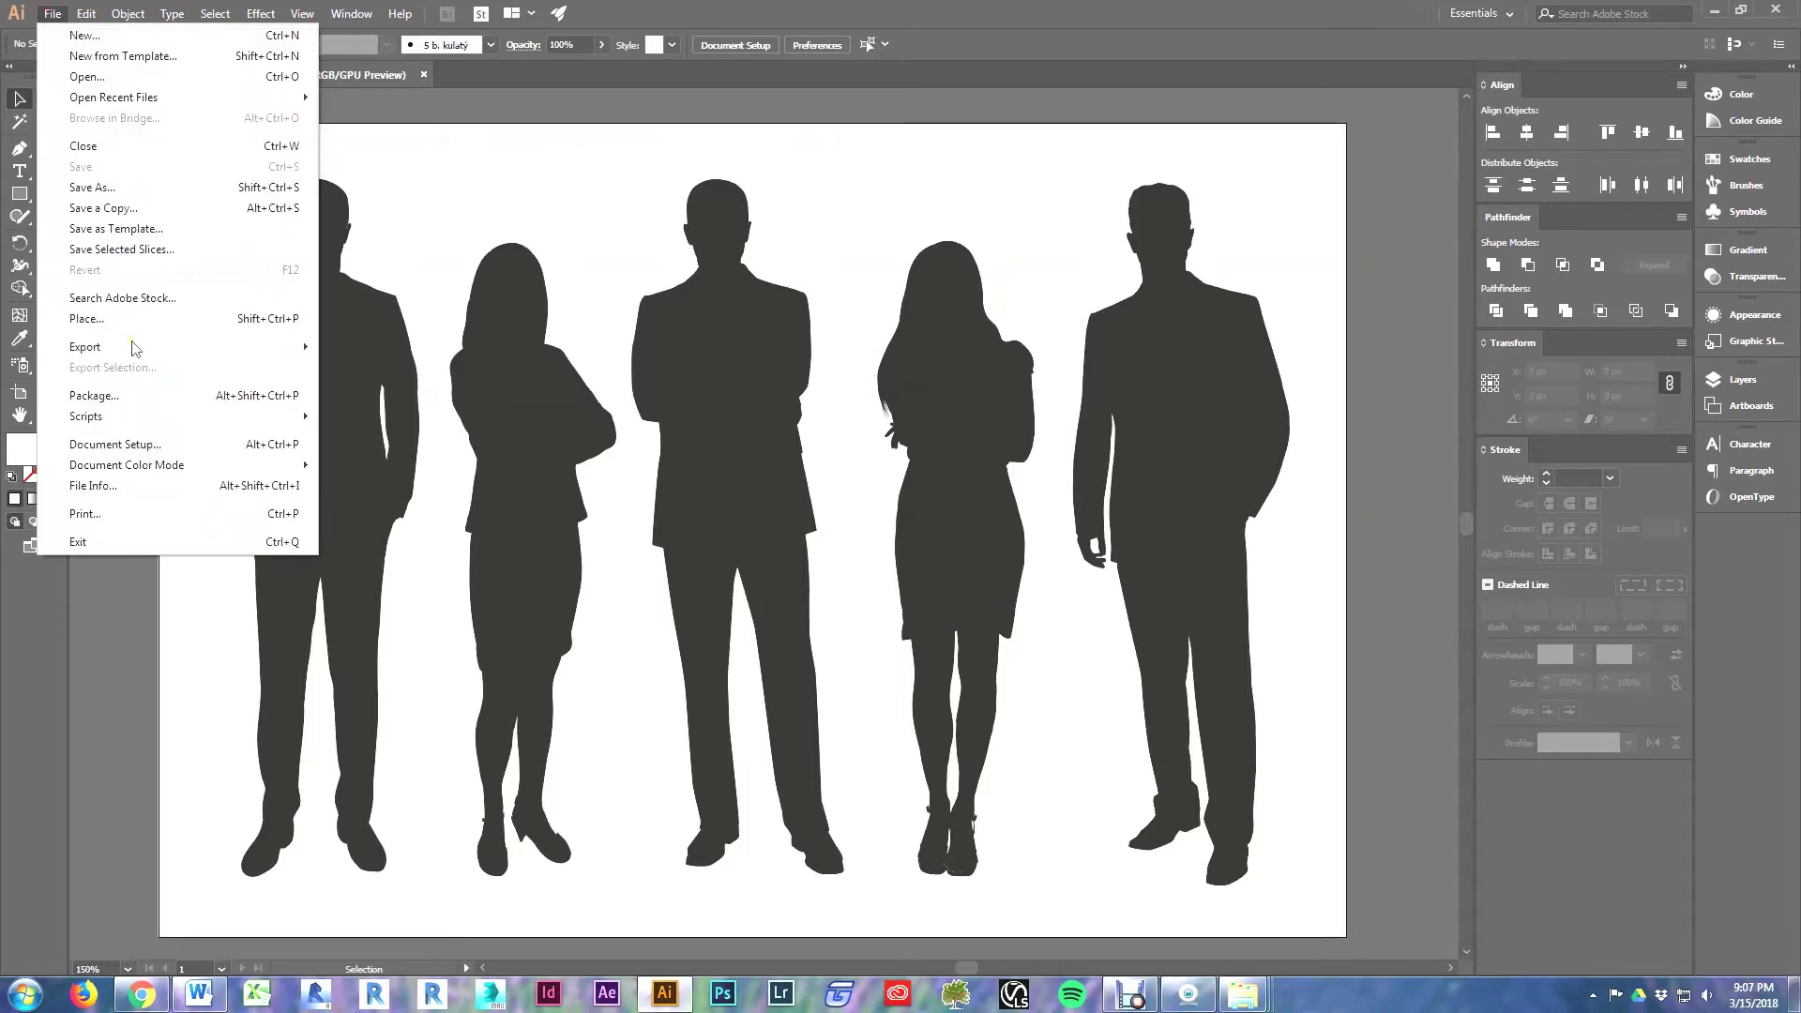
mouse_move(135, 347)
click(372, 367)
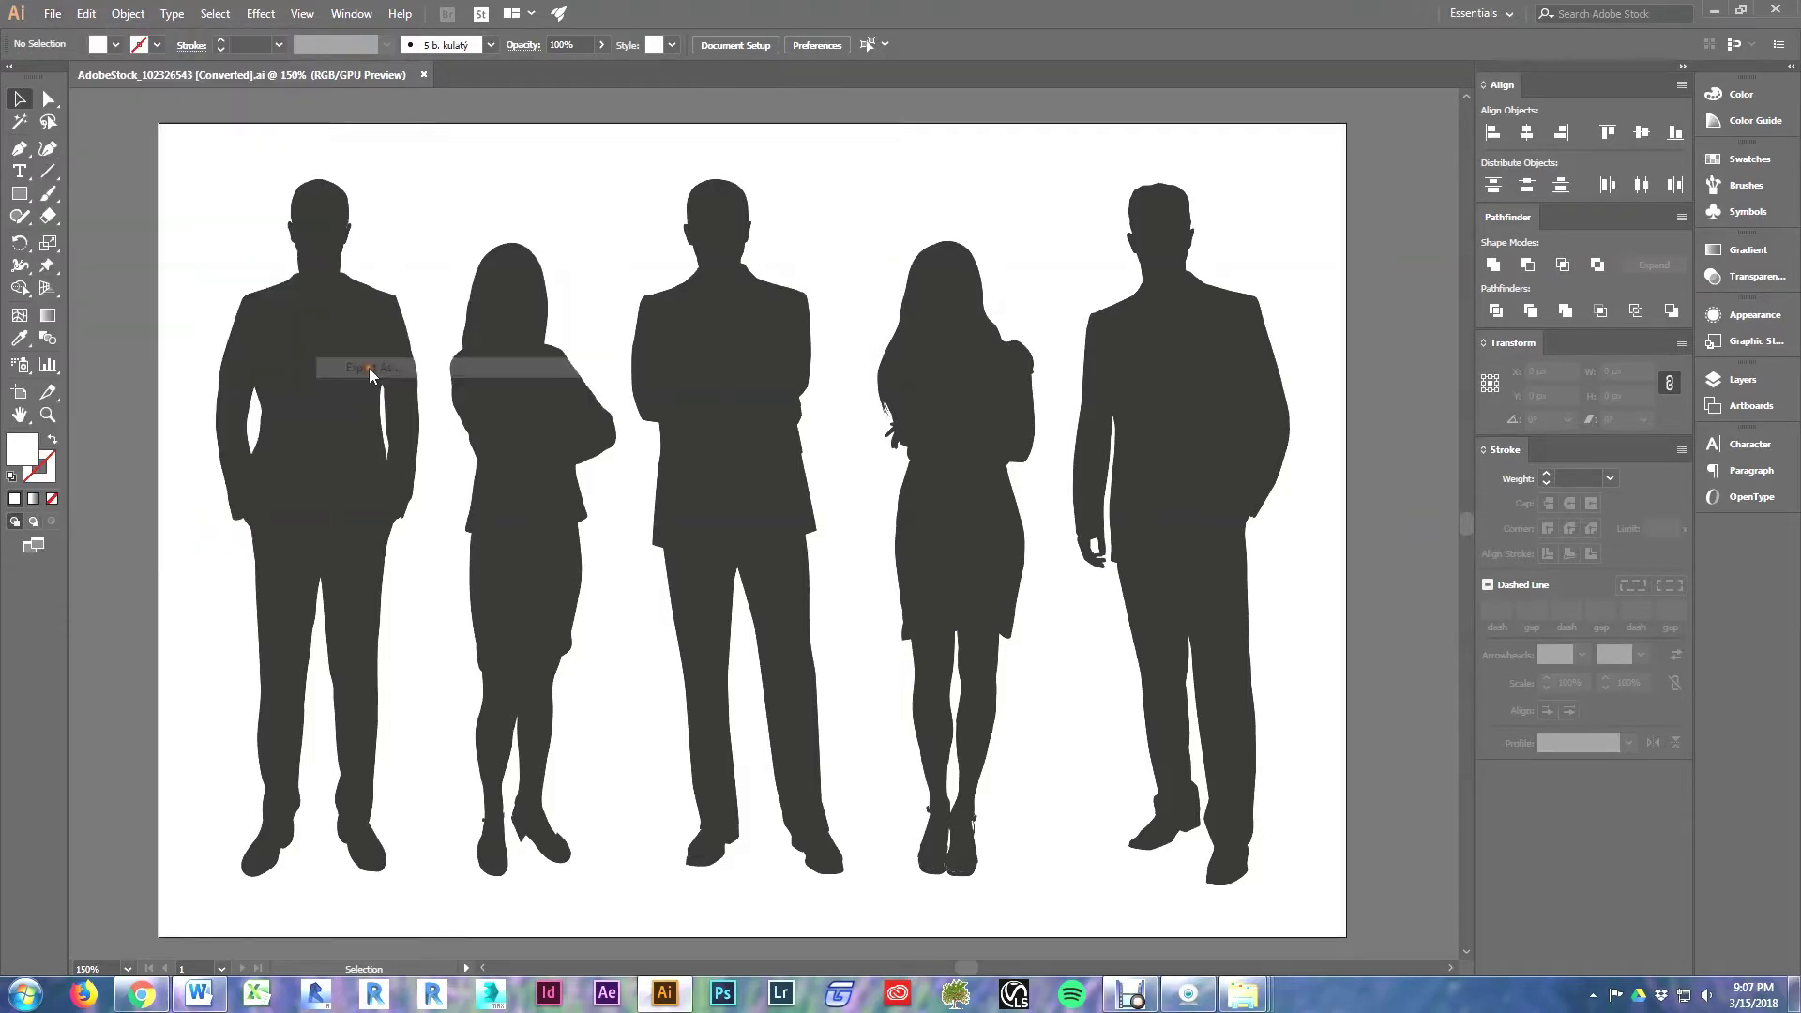
click(237, 131)
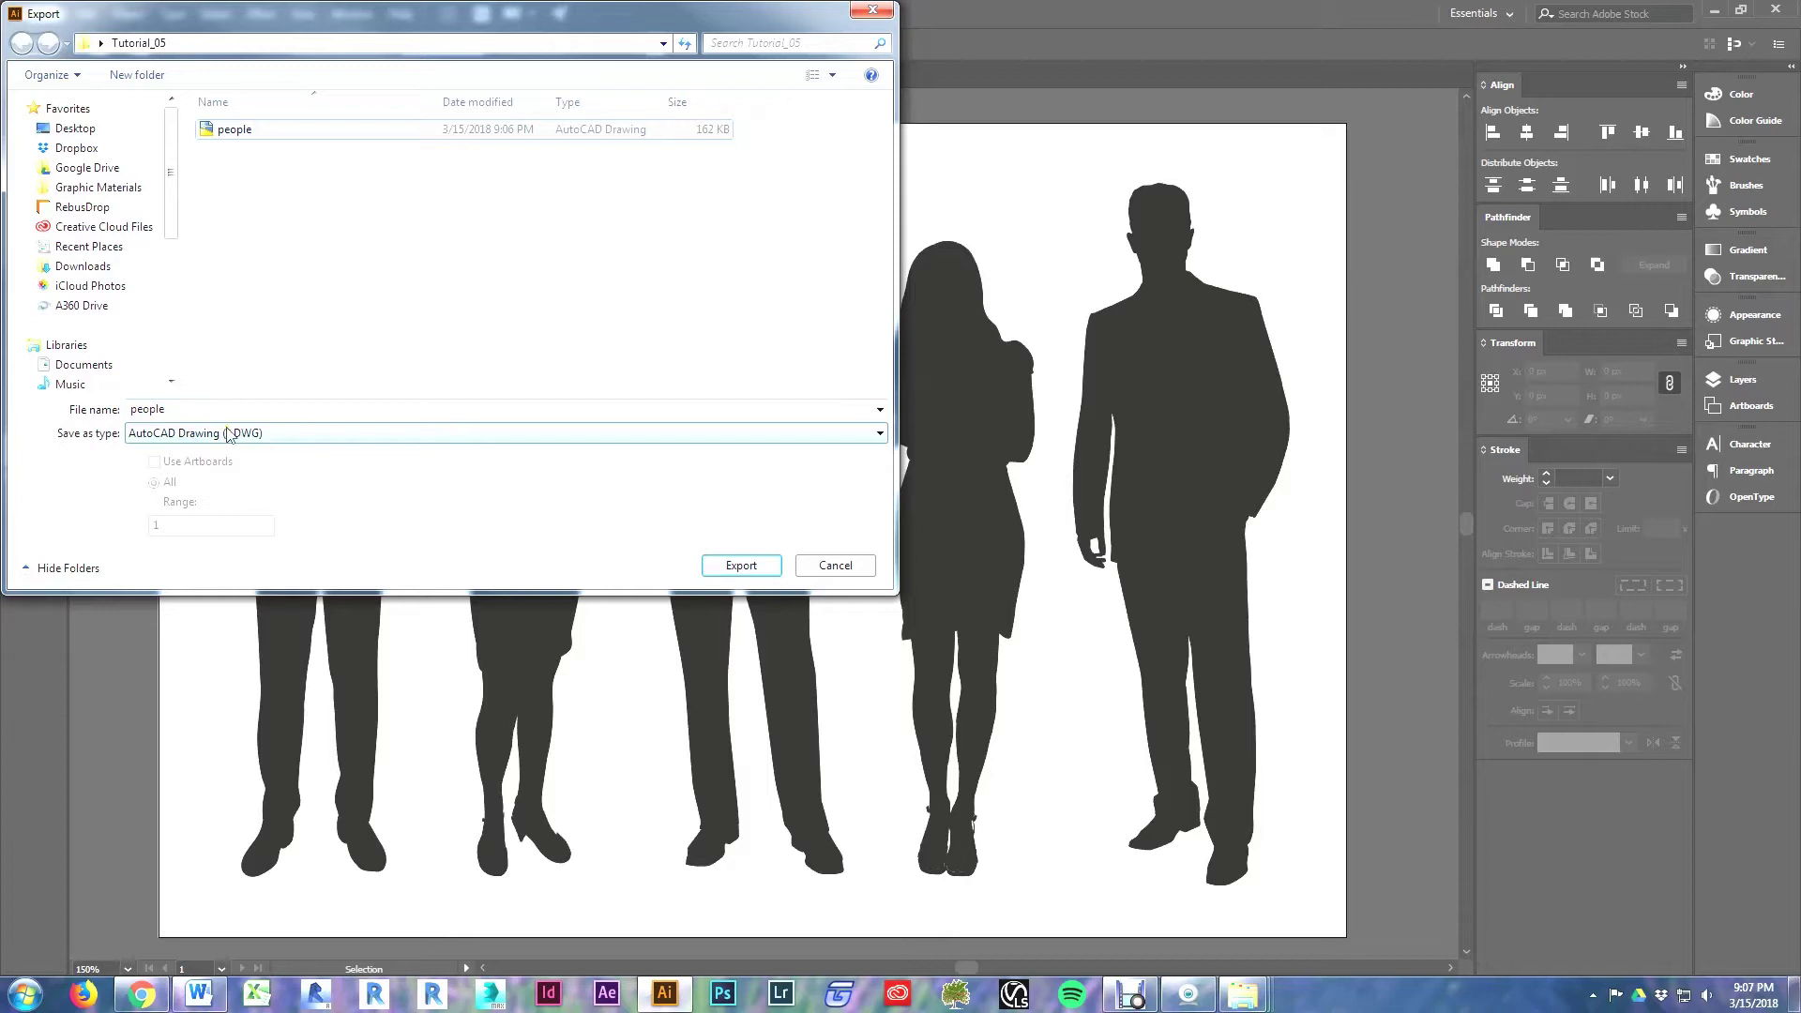
click(741, 566)
click(960, 566)
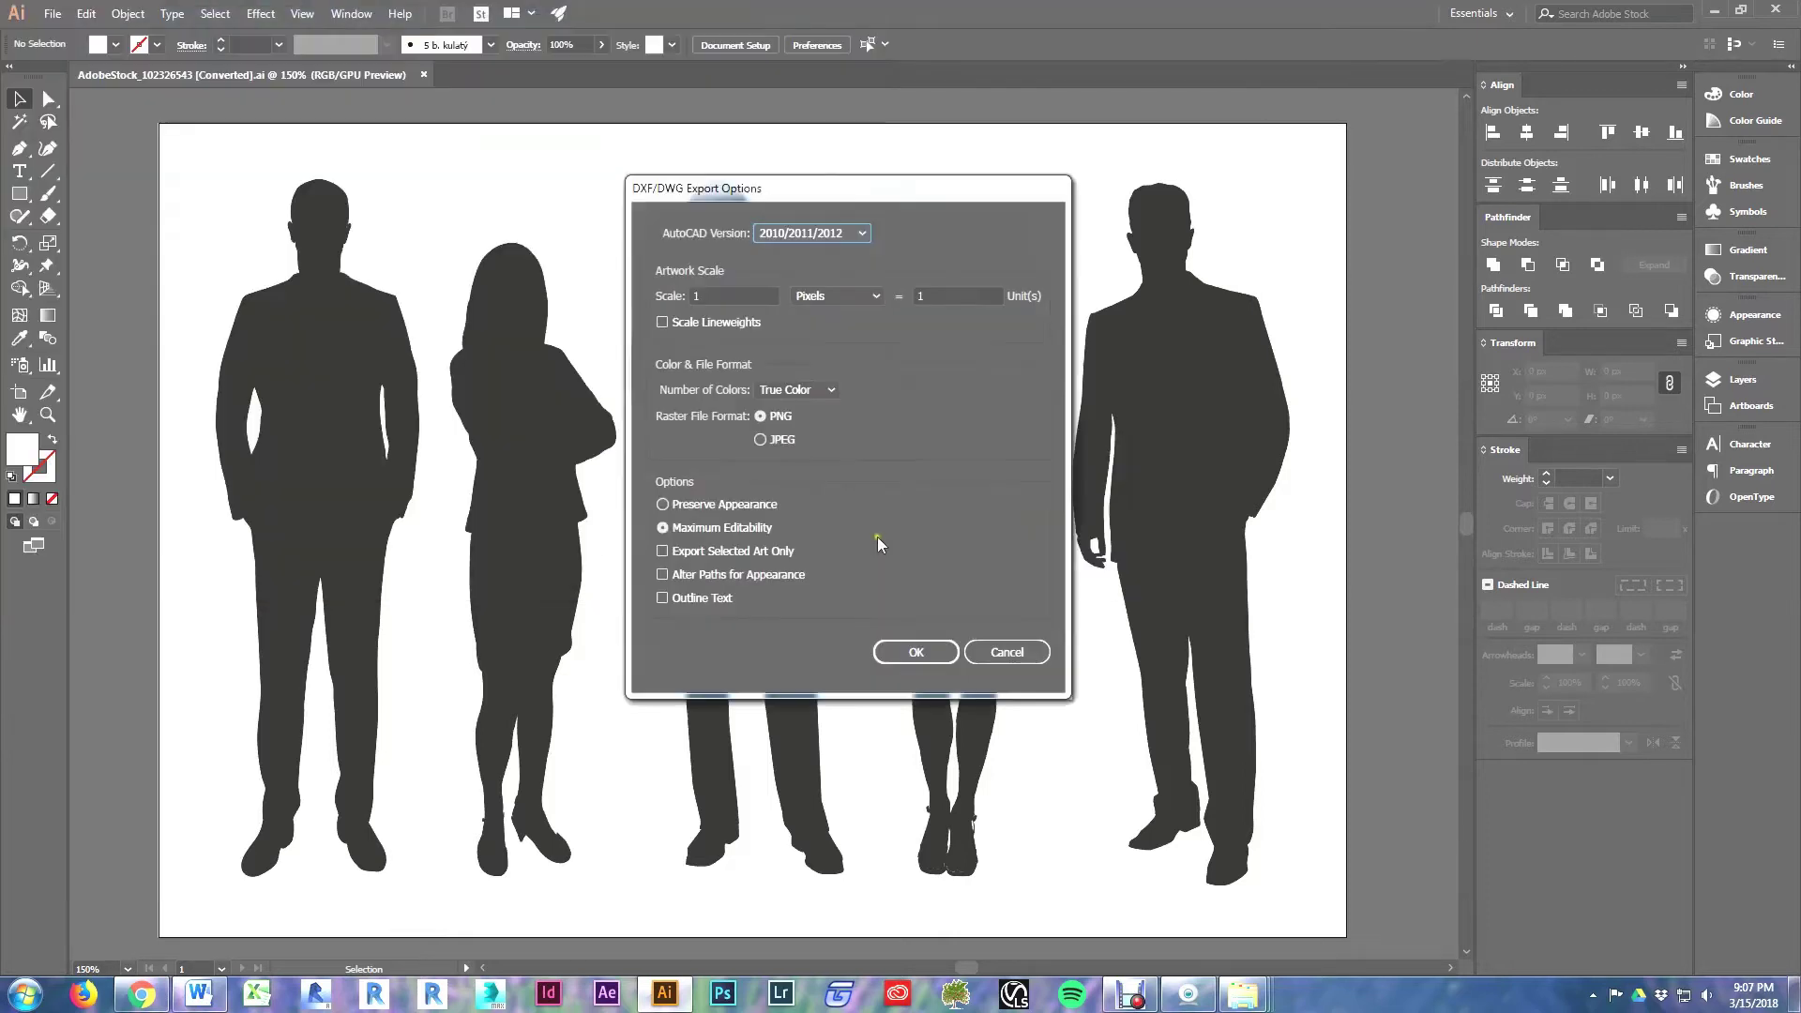
click(921, 652)
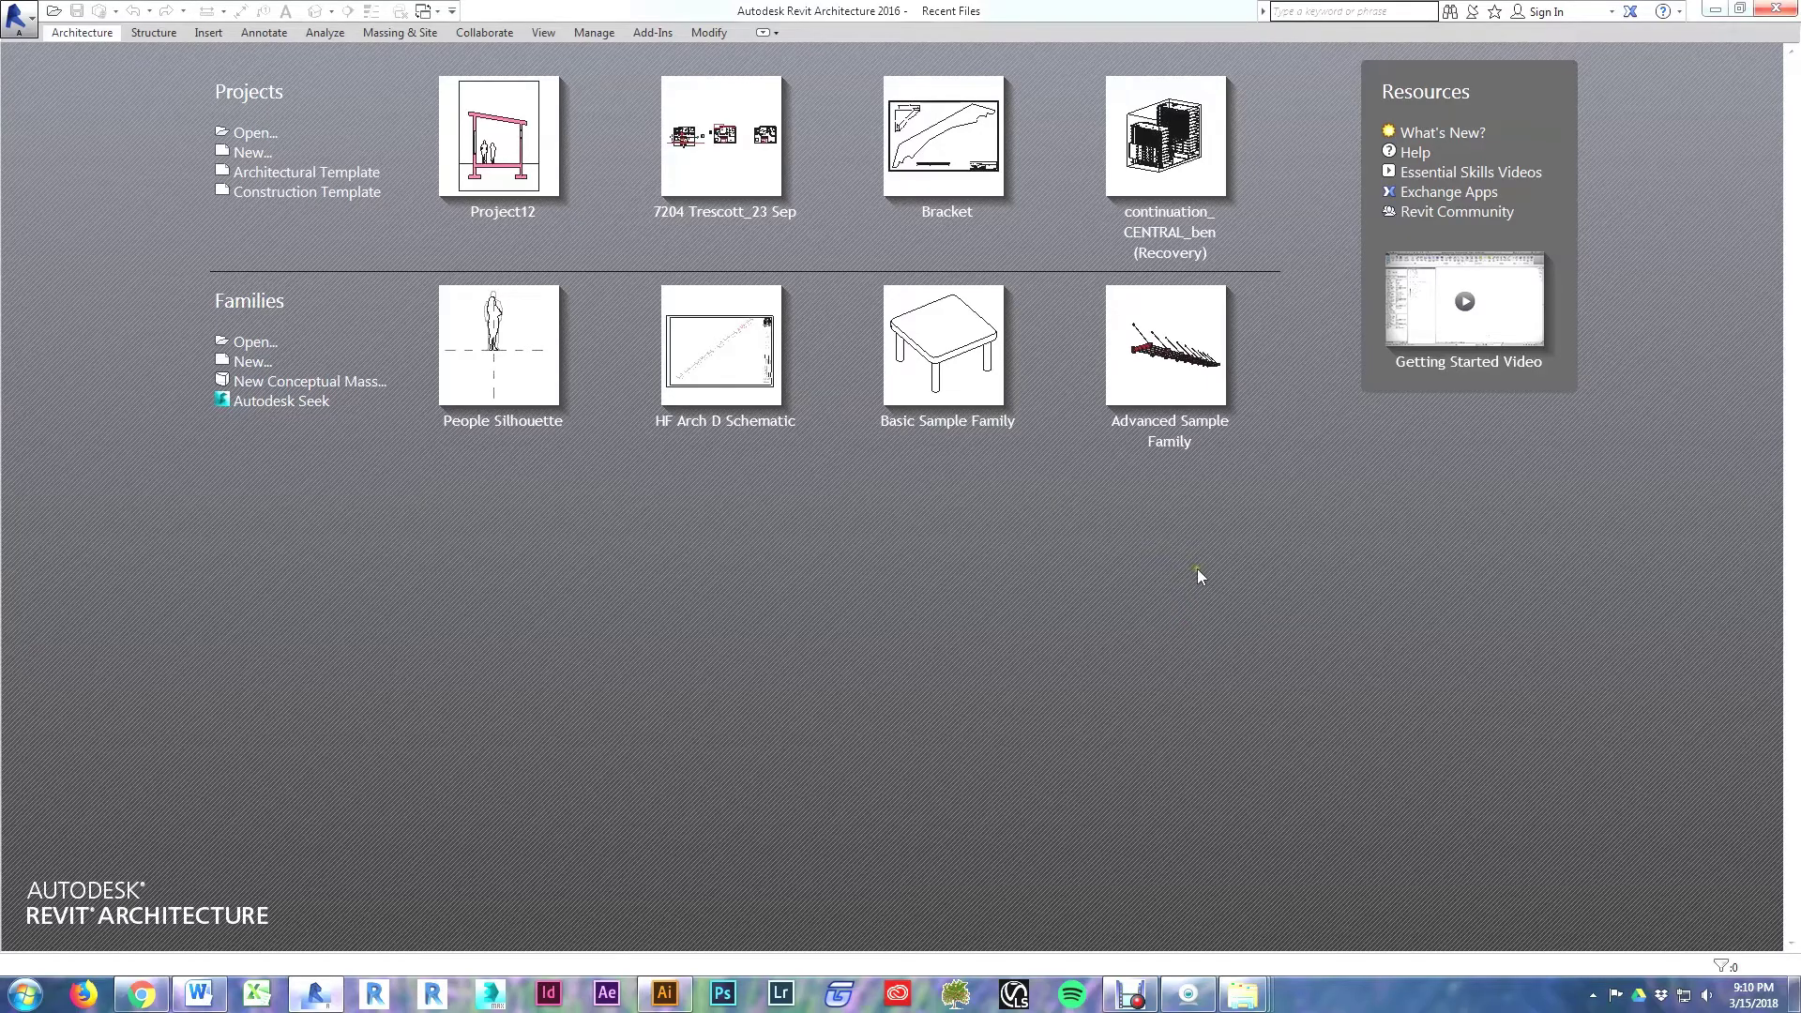
Step: Switch to Revit and create a new family from the Detail Item template
click(18, 17)
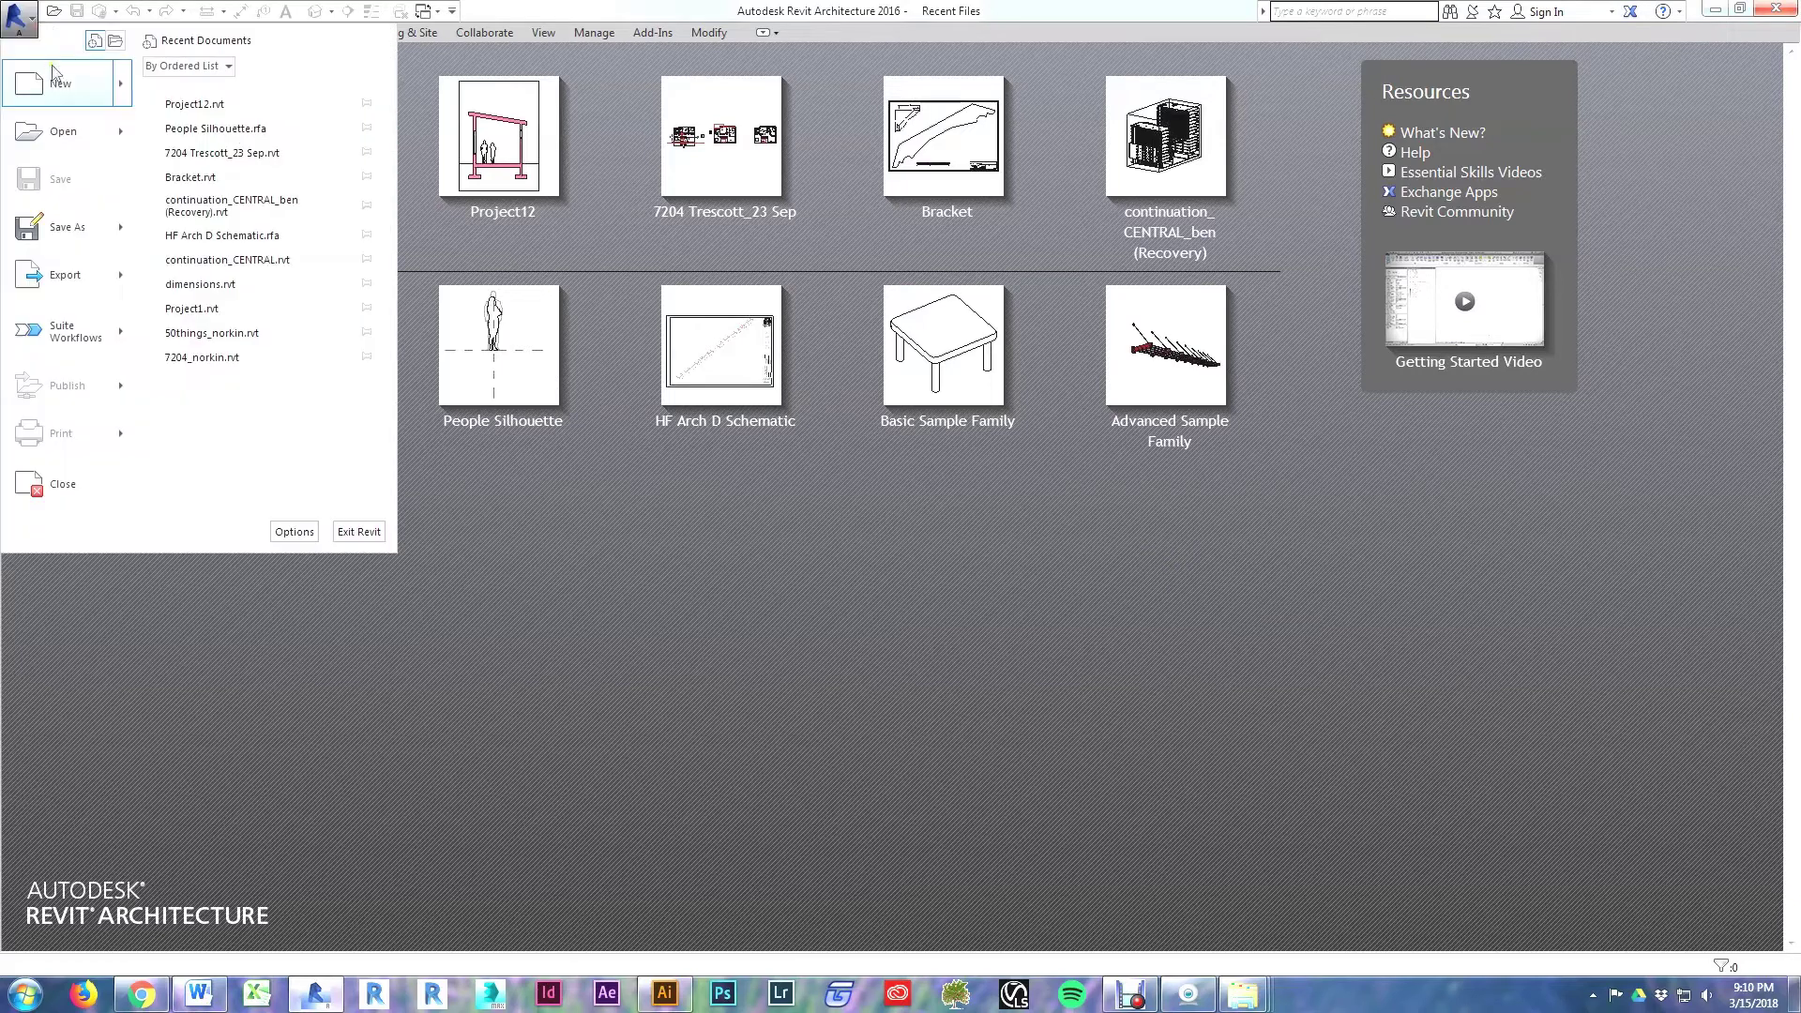
mouse_move(59, 86)
click(190, 145)
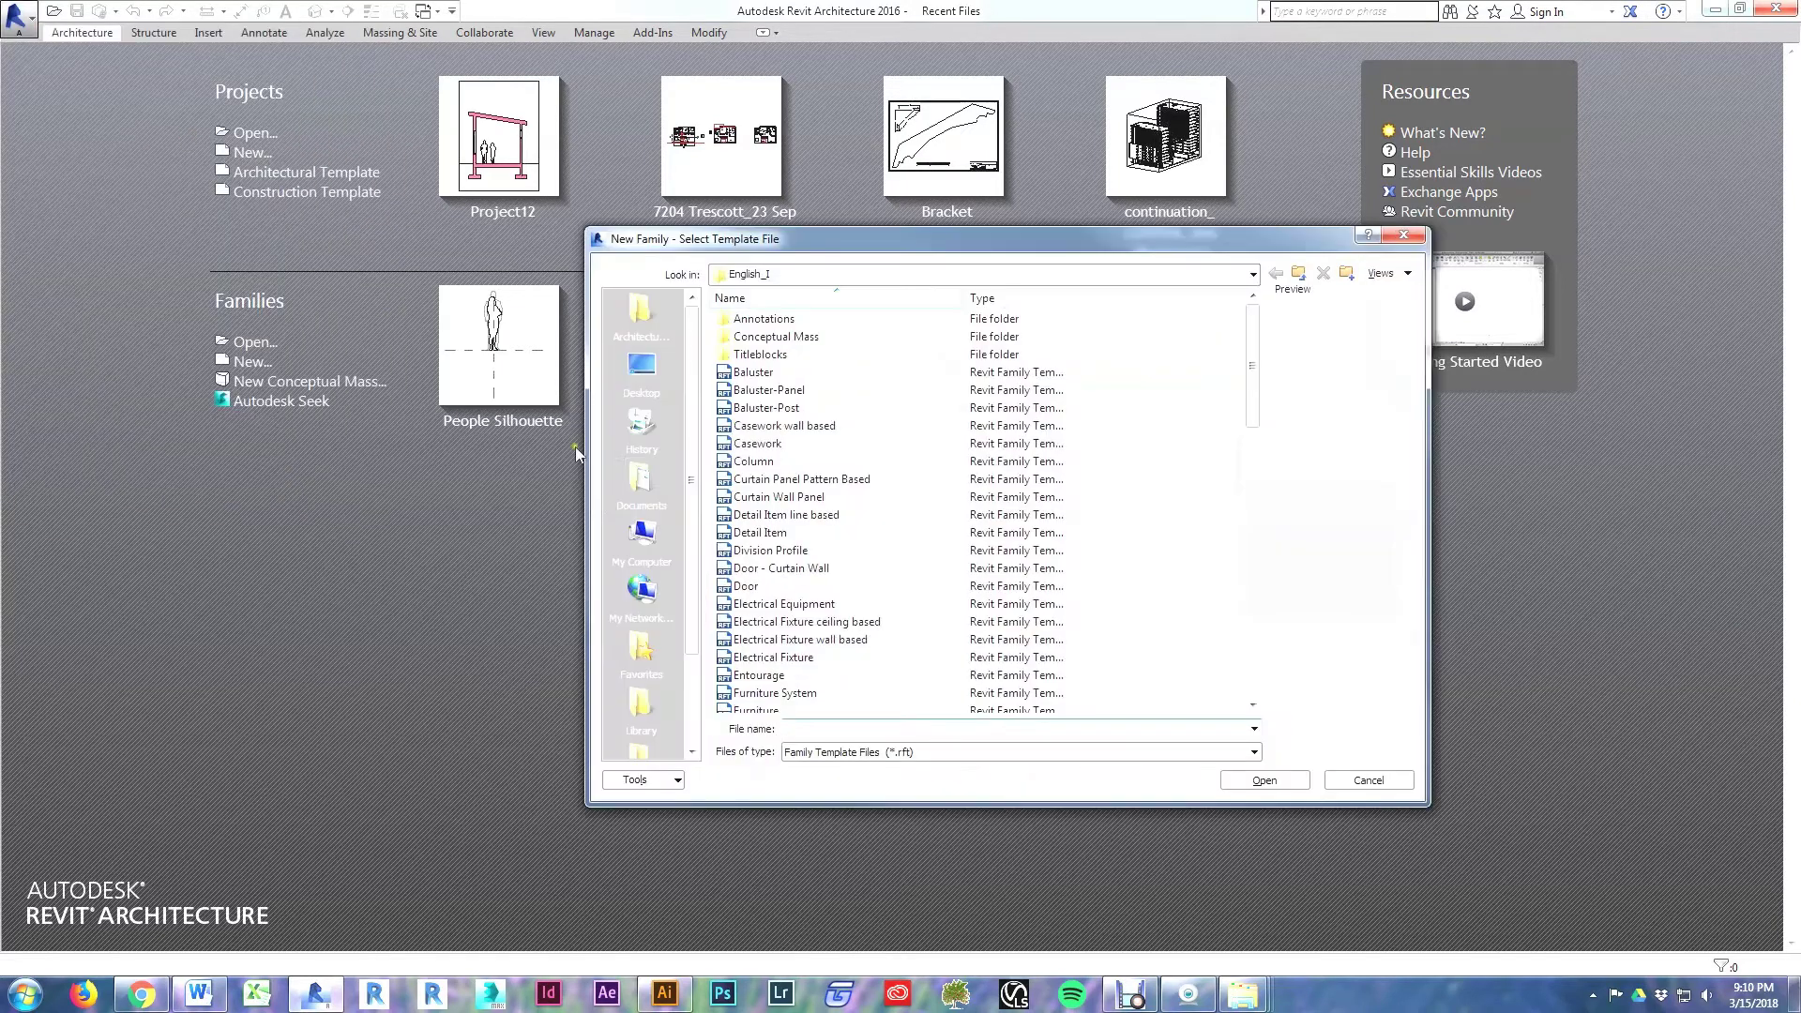
click(751, 533)
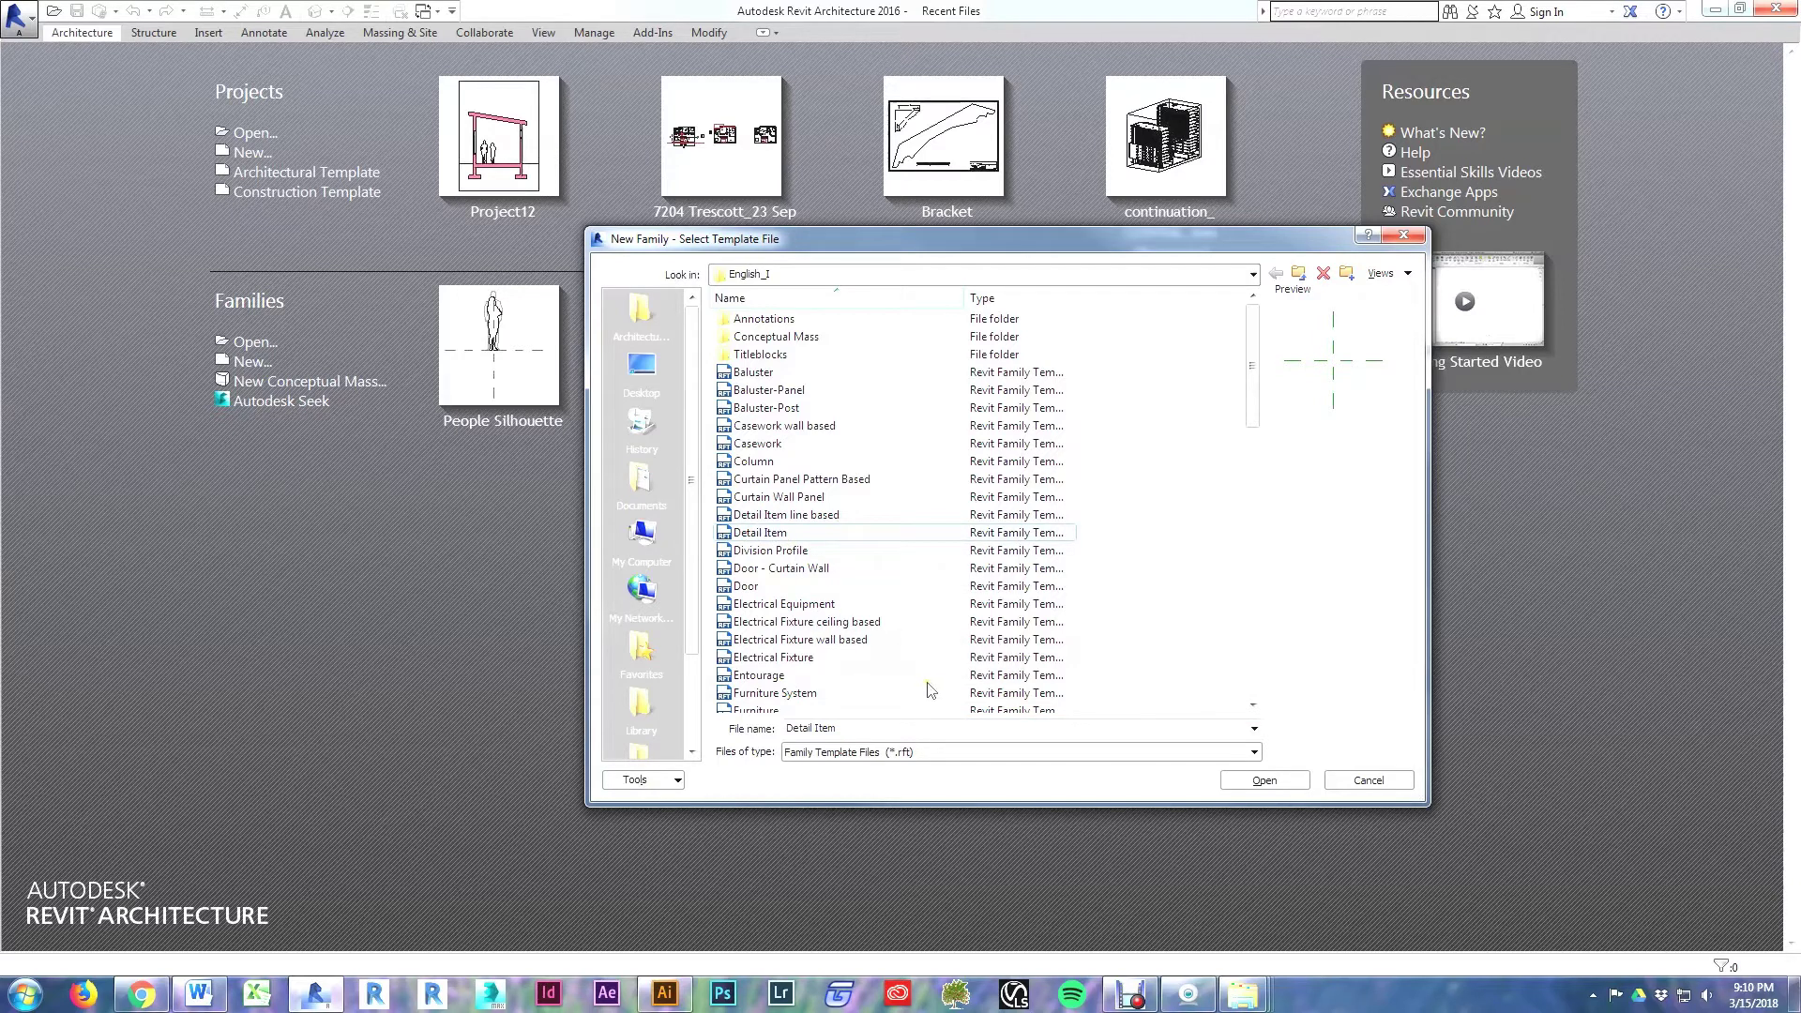
click(1264, 780)
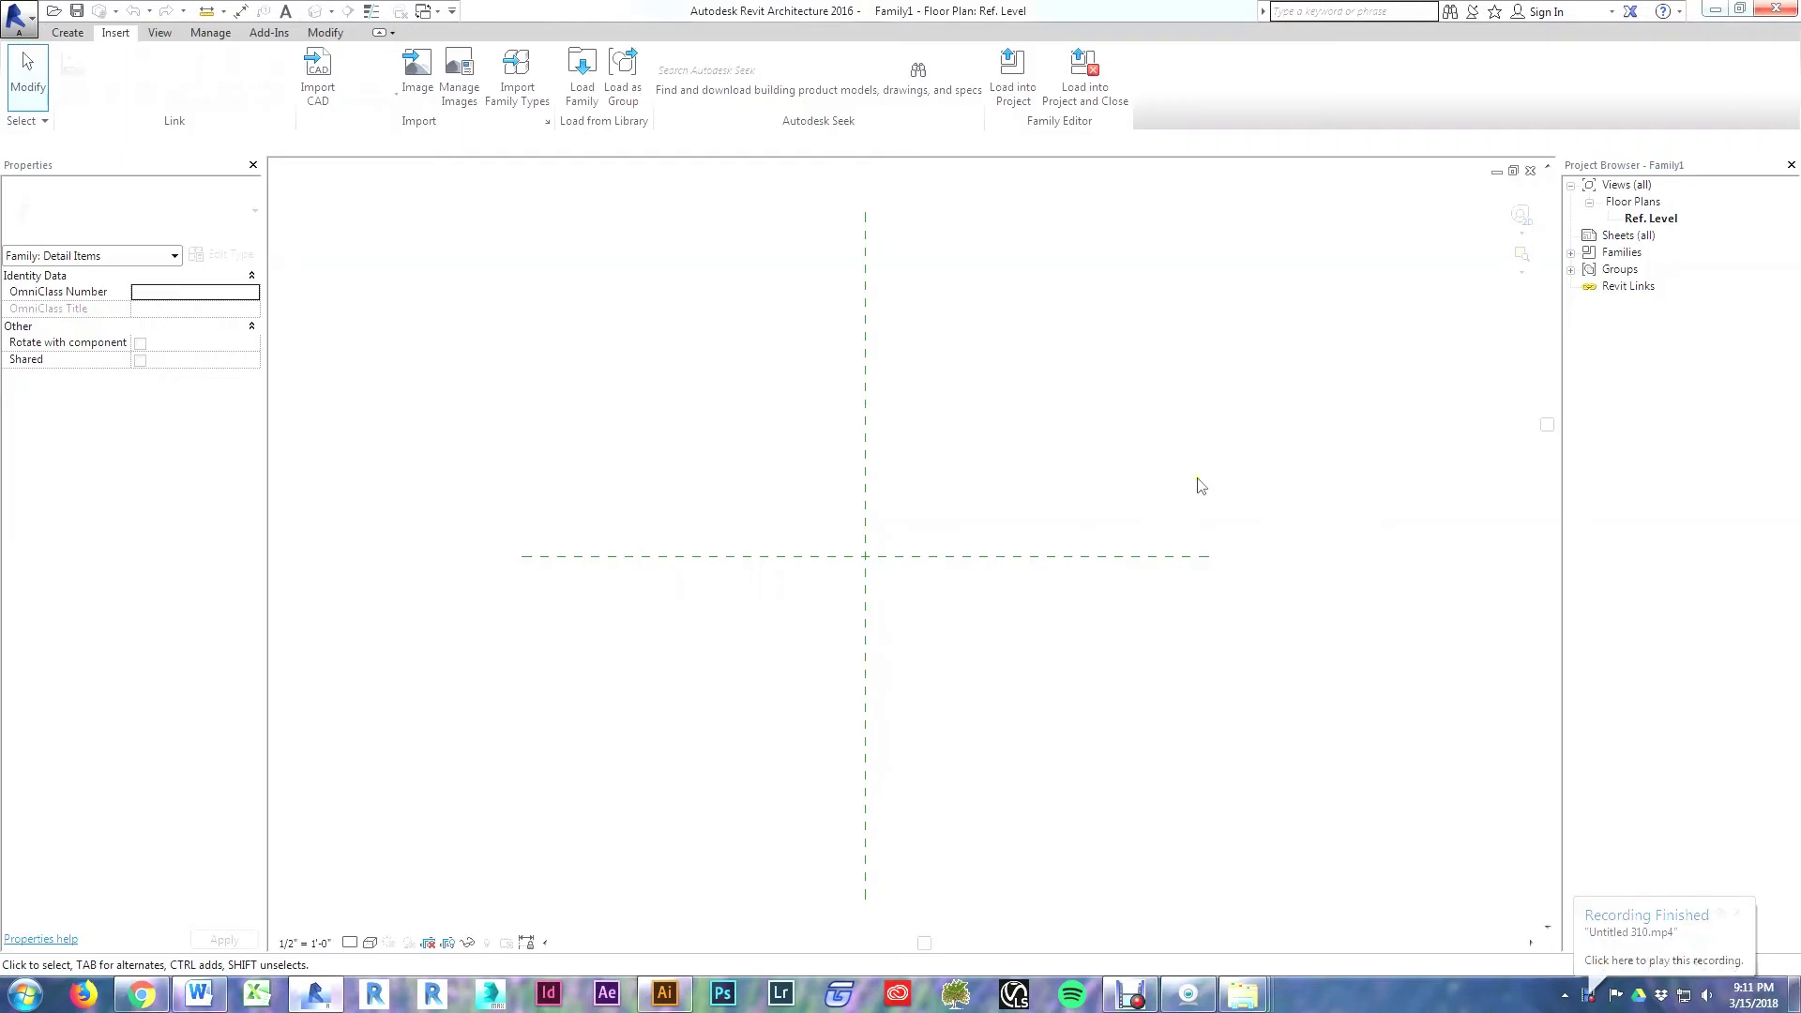
Step: Save the new family as Person in the Tutorial_05 folder on the desktop
click(15, 13)
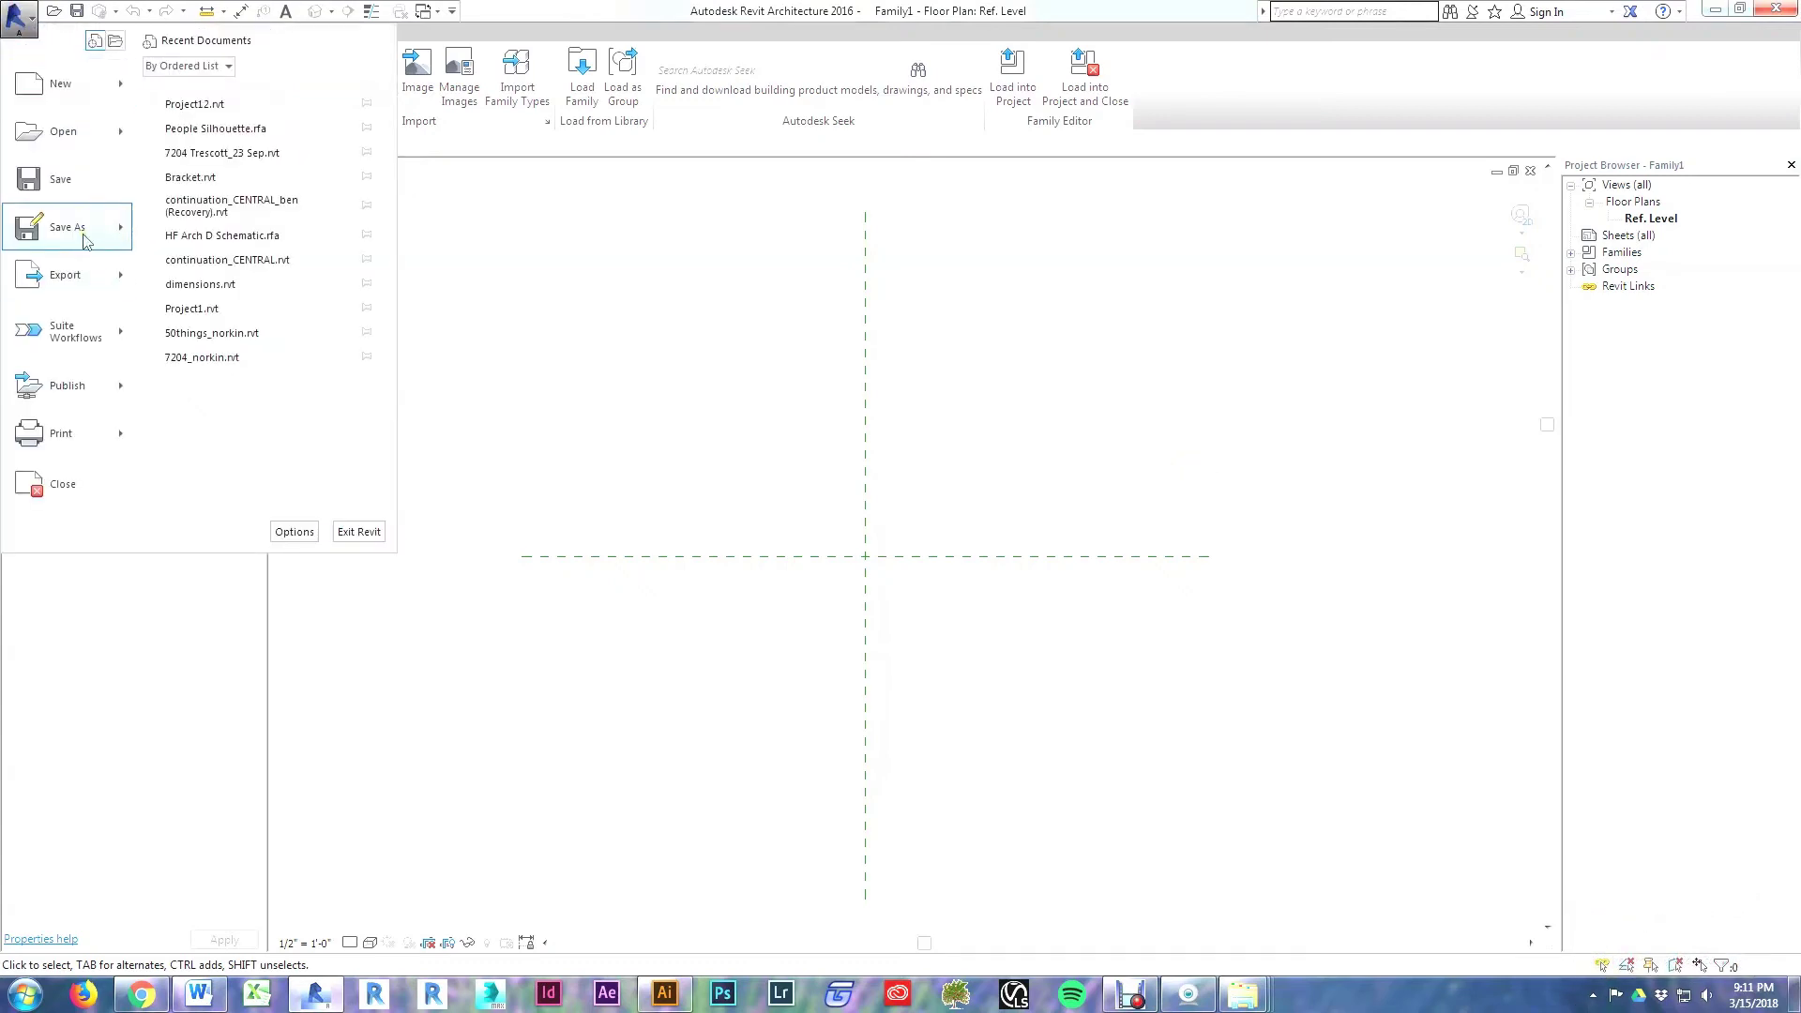
mouse_move(94, 236)
click(166, 167)
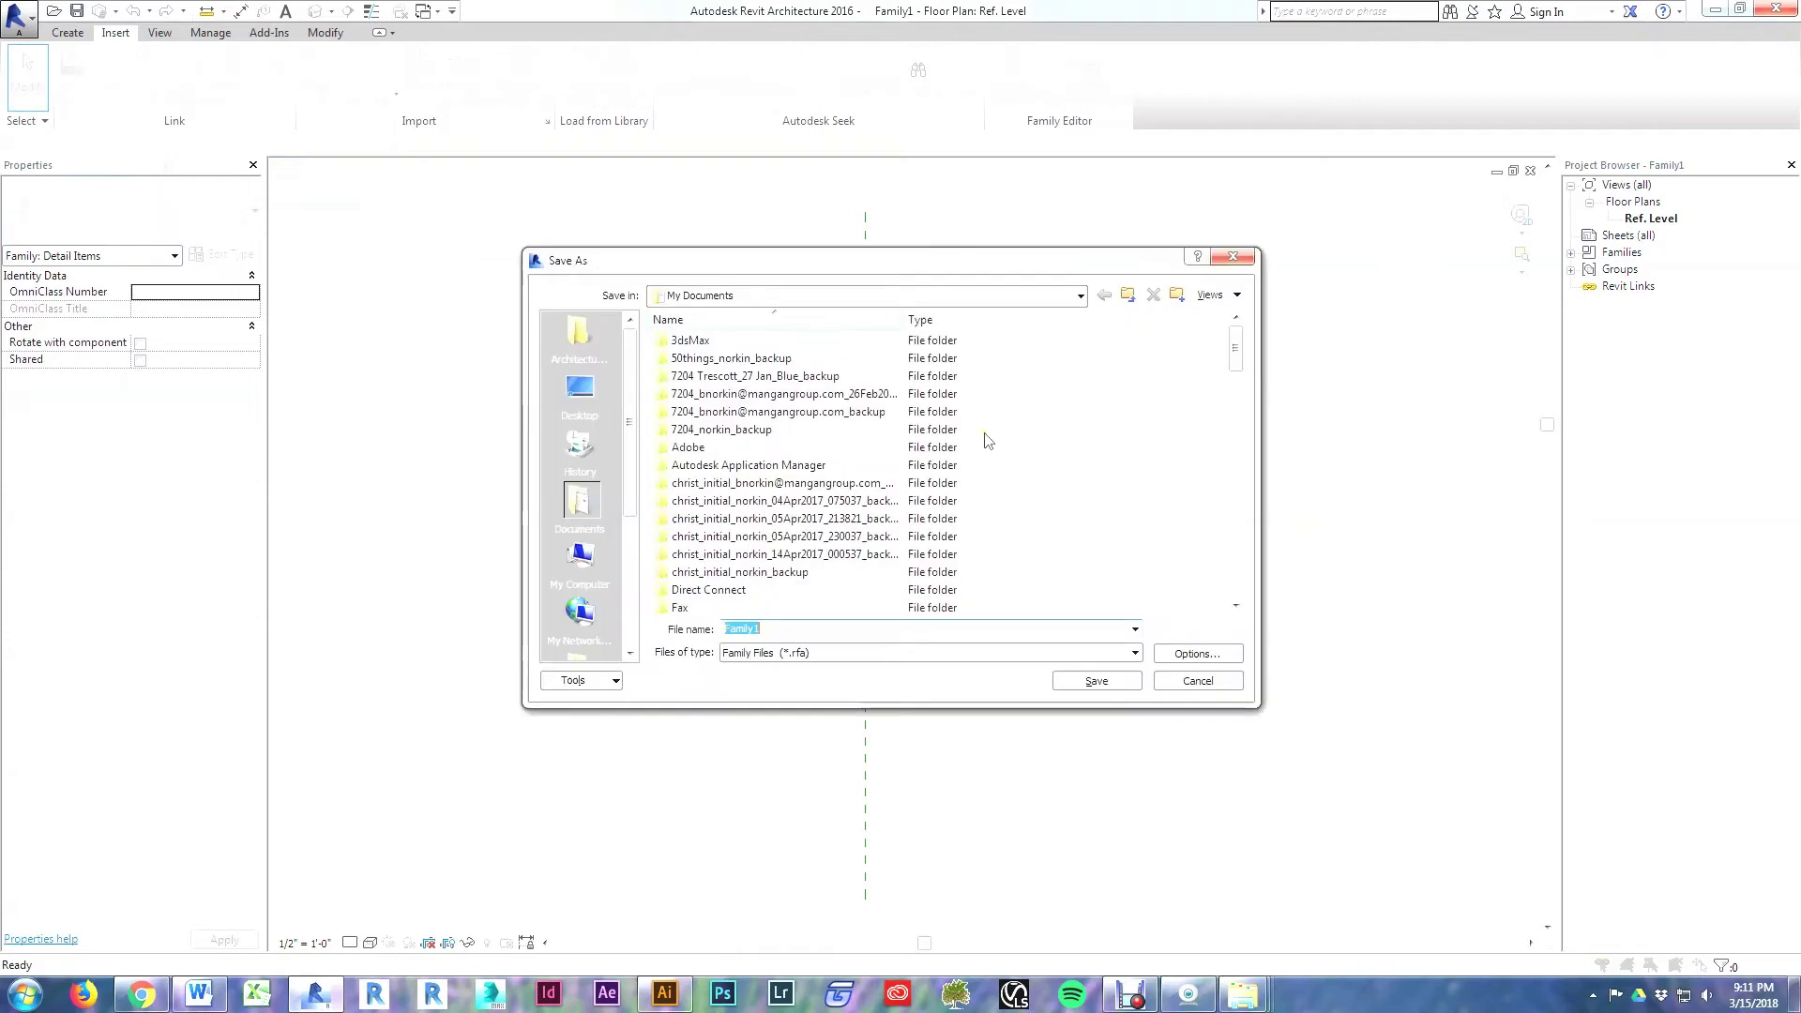
click(586, 390)
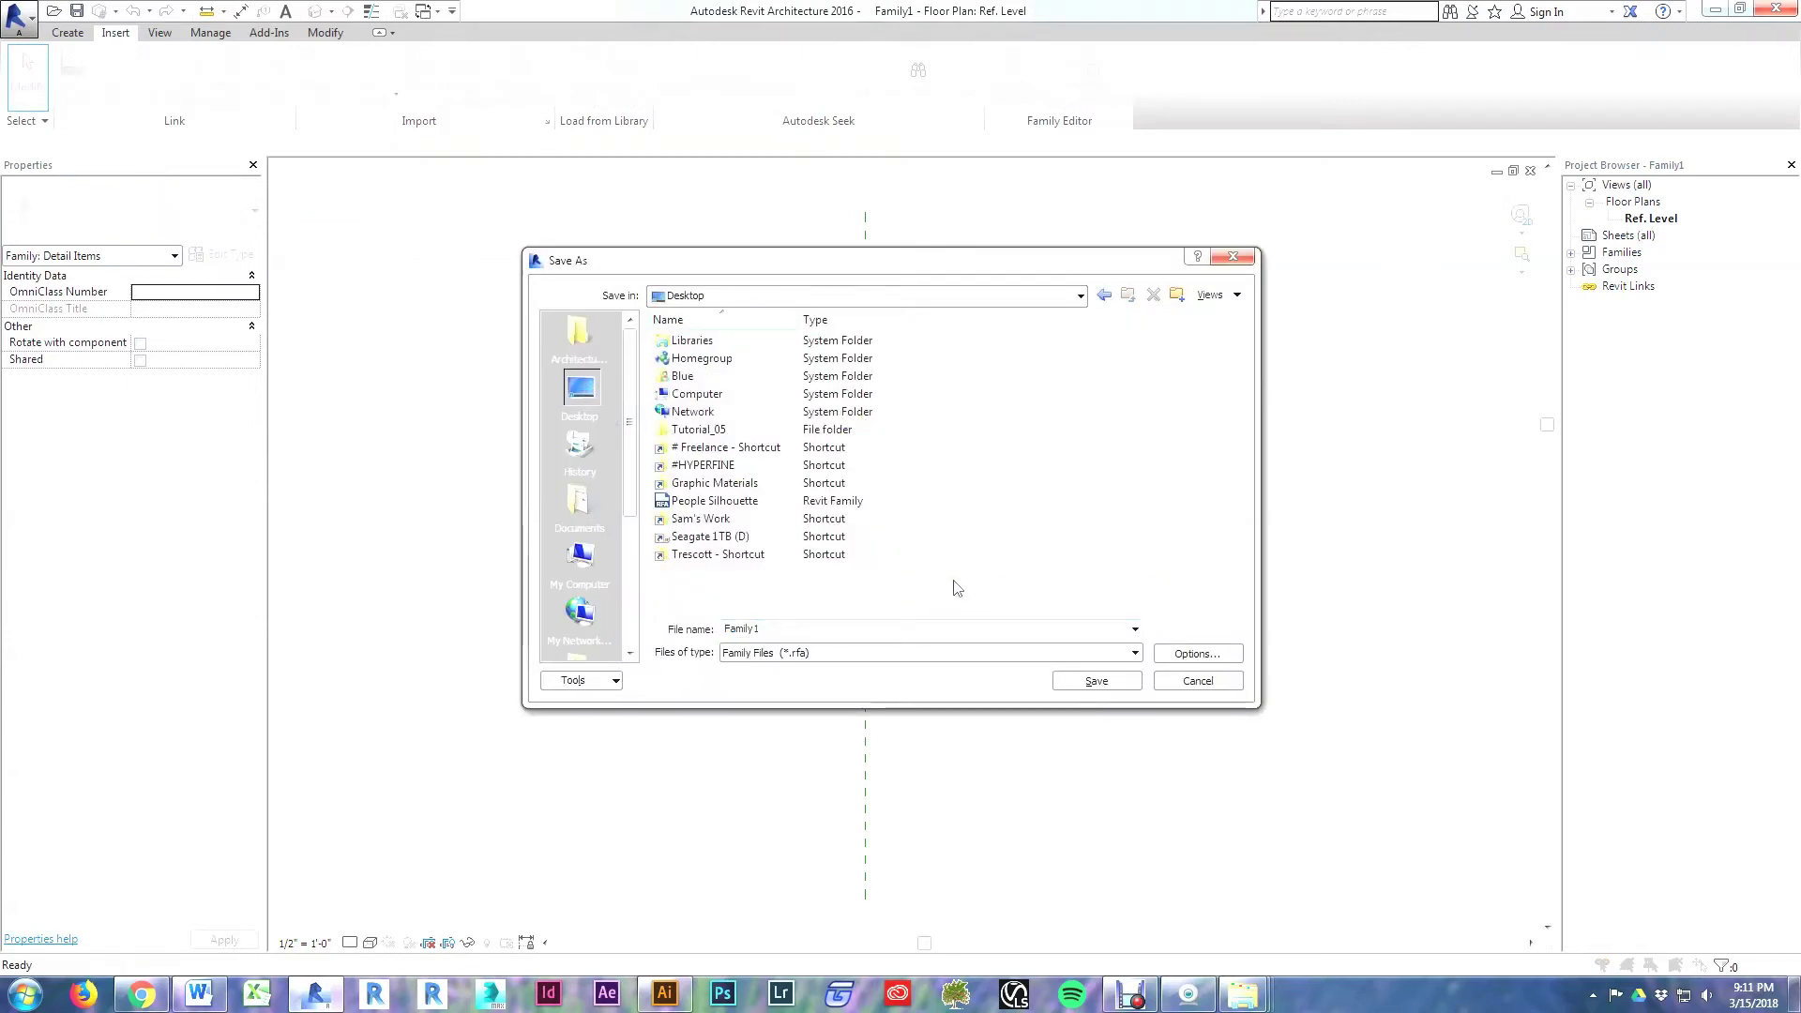
double_click(702, 429)
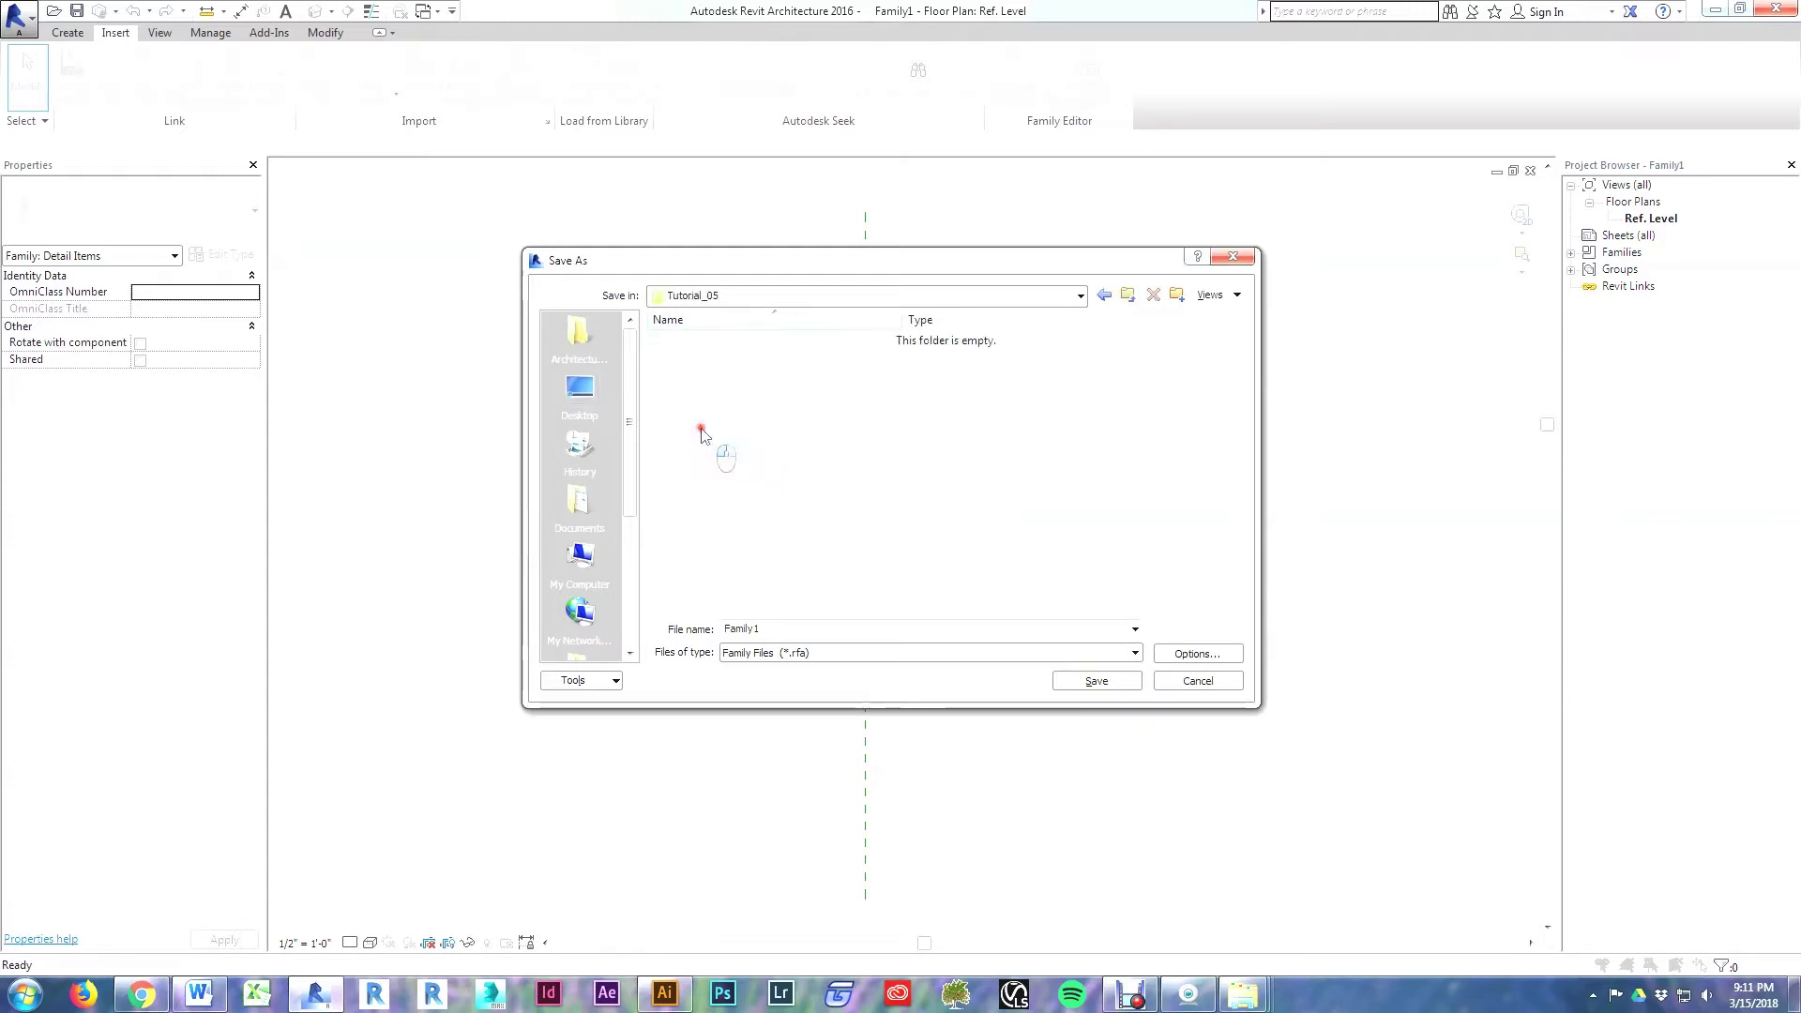
double_click(807, 630)
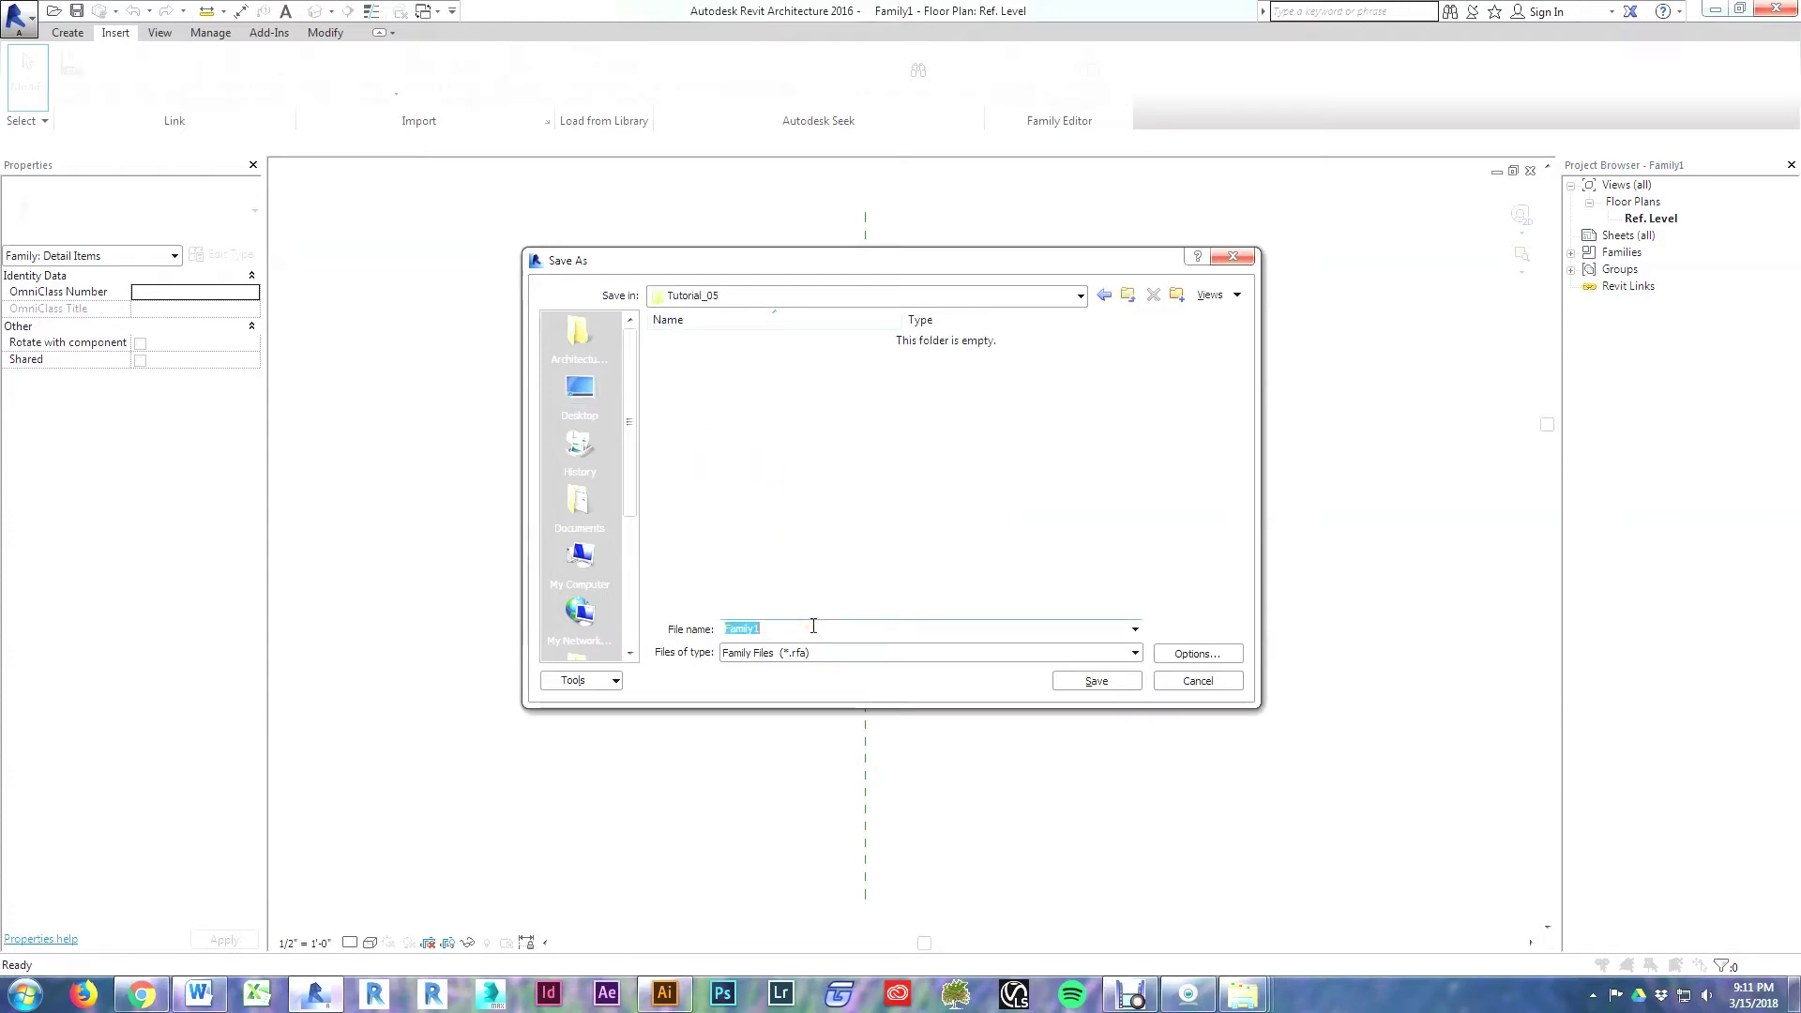
text(Person)
key(Return)
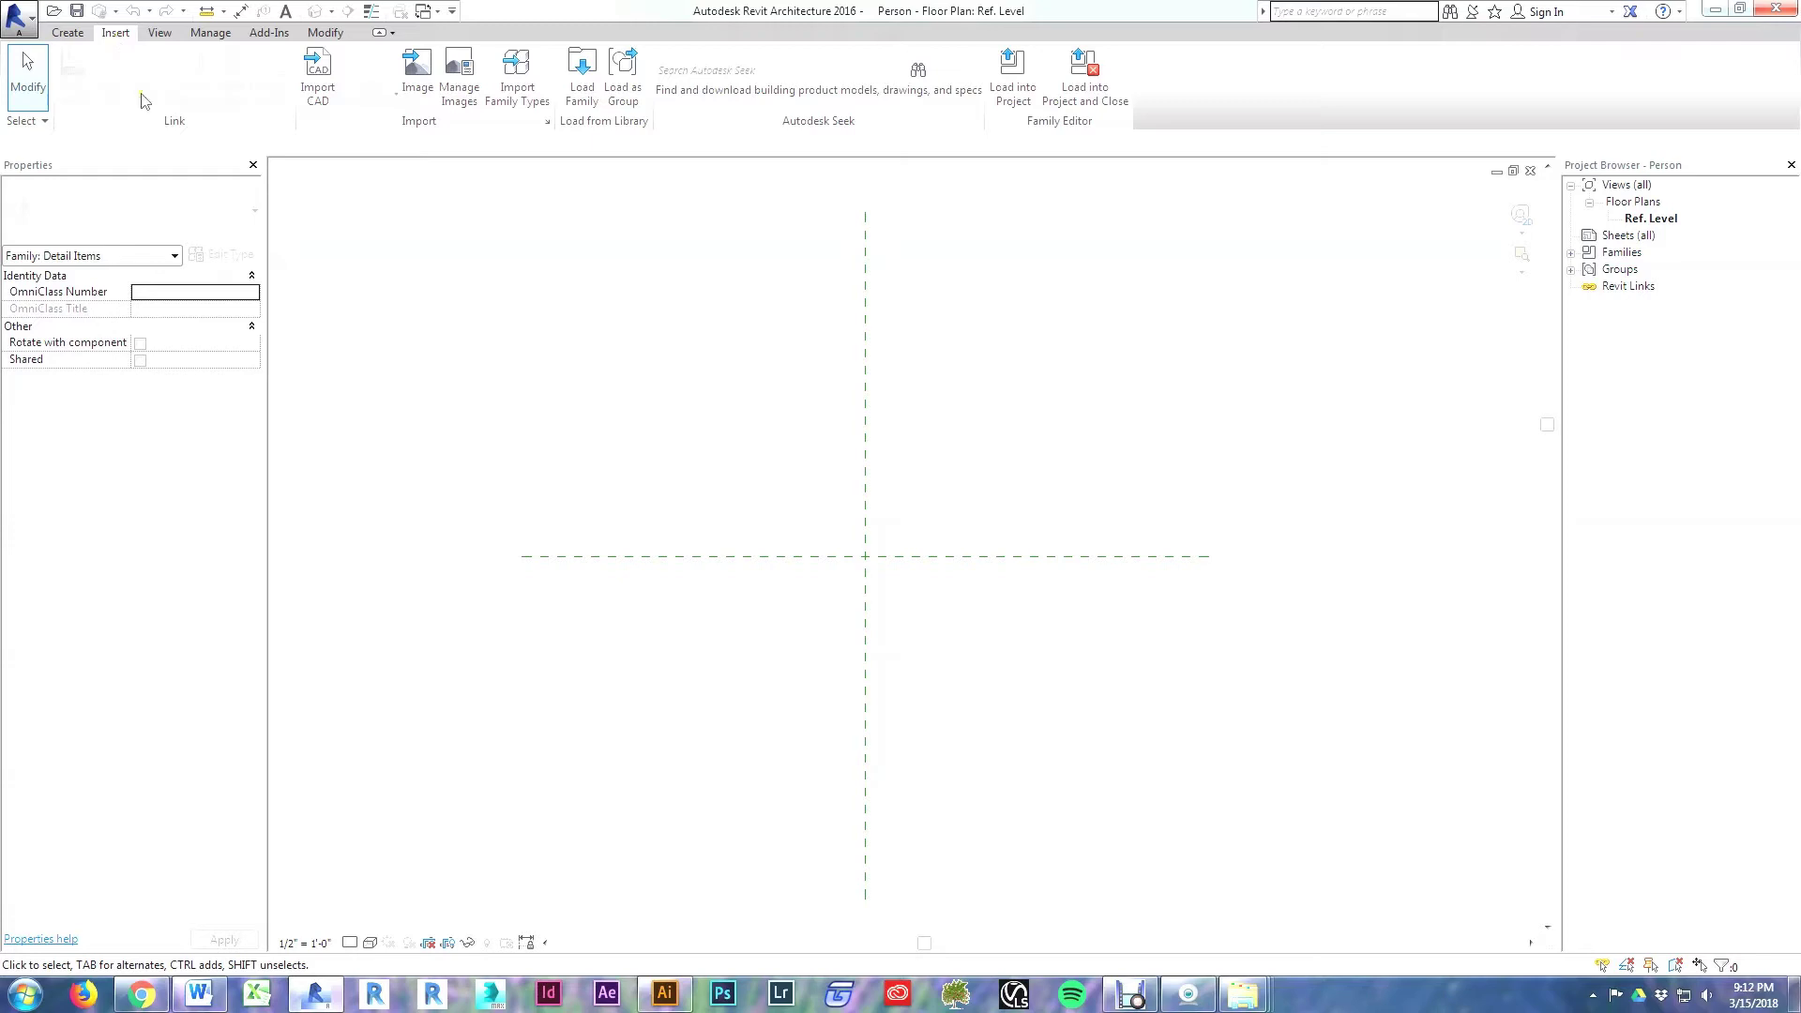
Step: Import the people DWG file into the Ref. Level view with origin-to-origin positioning
click(319, 77)
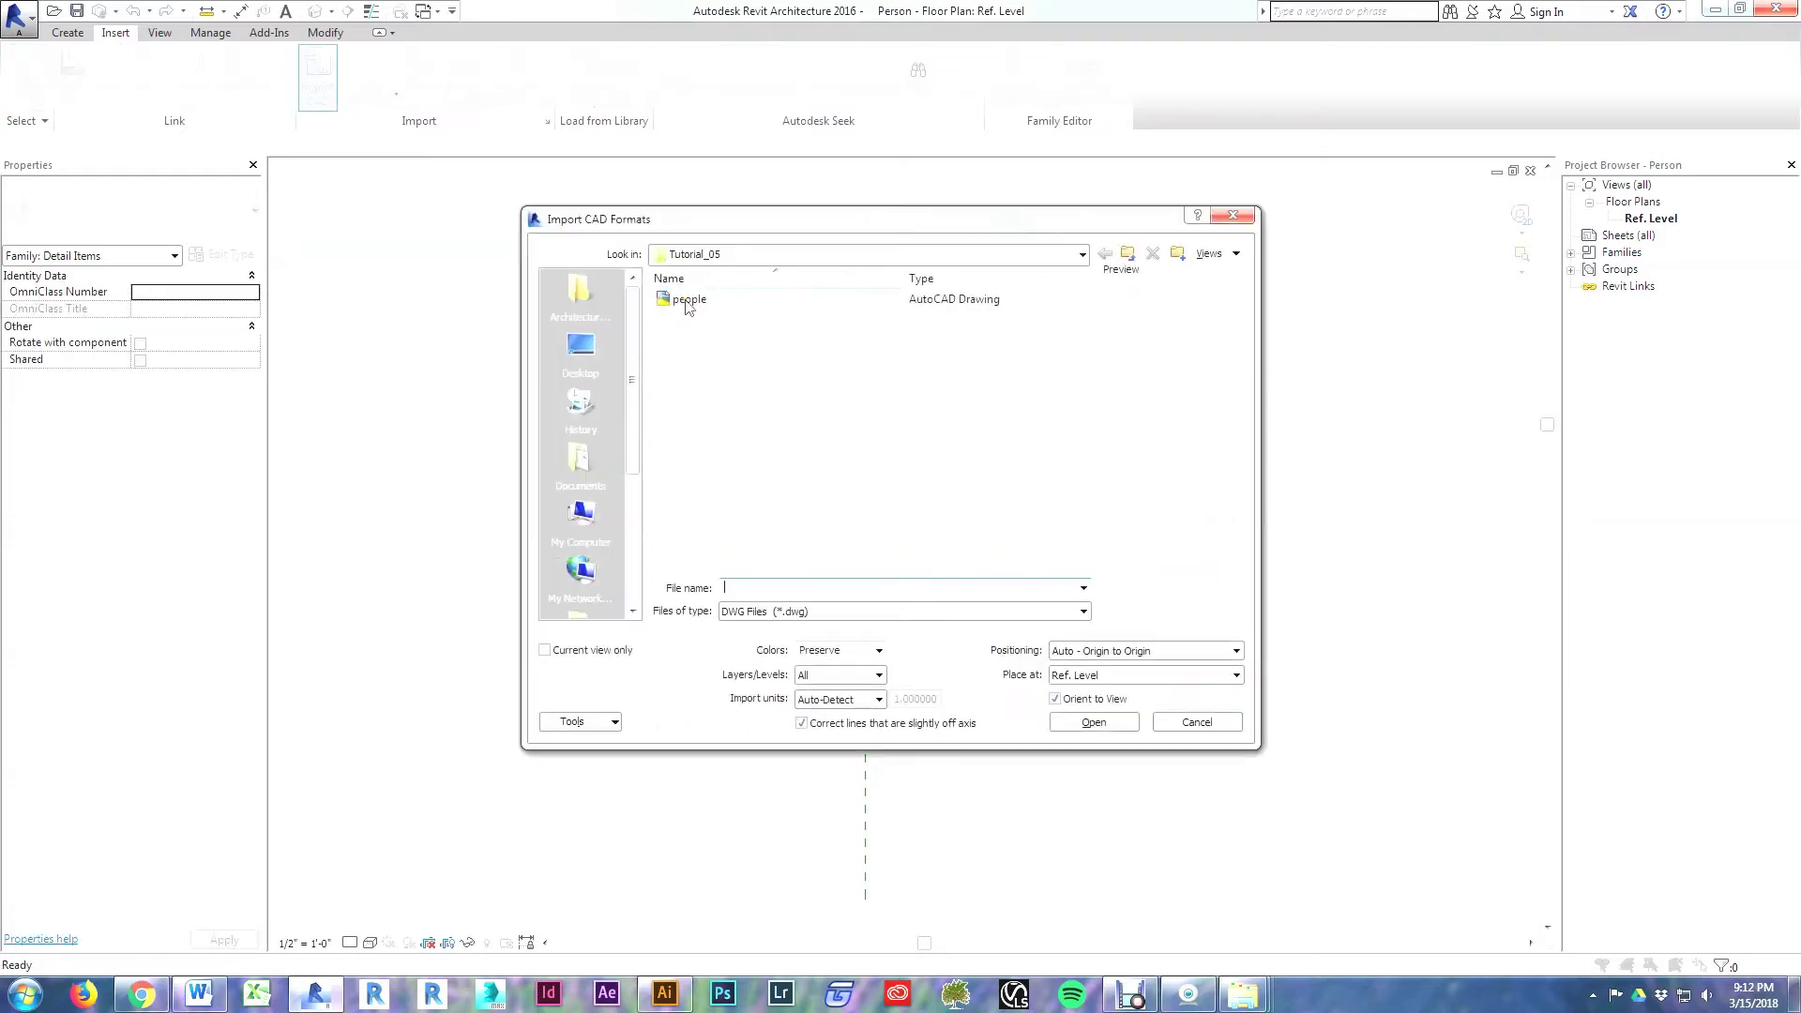
click(687, 300)
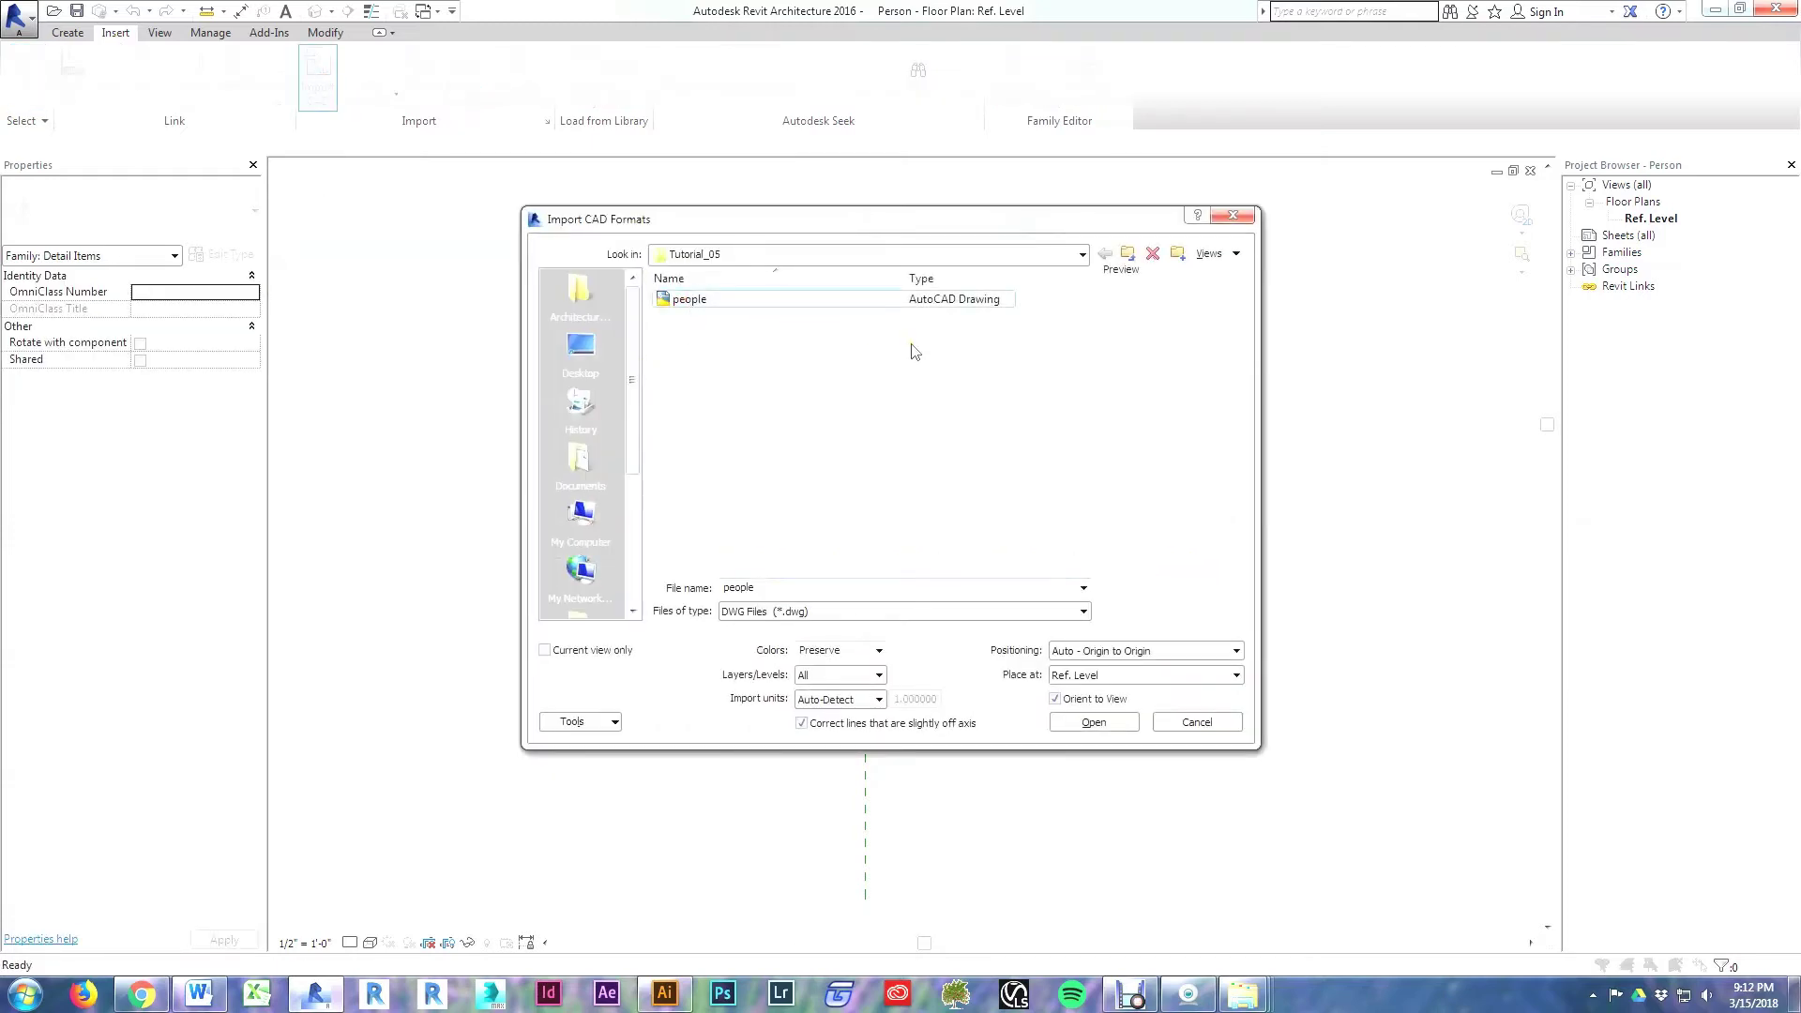
click(1093, 723)
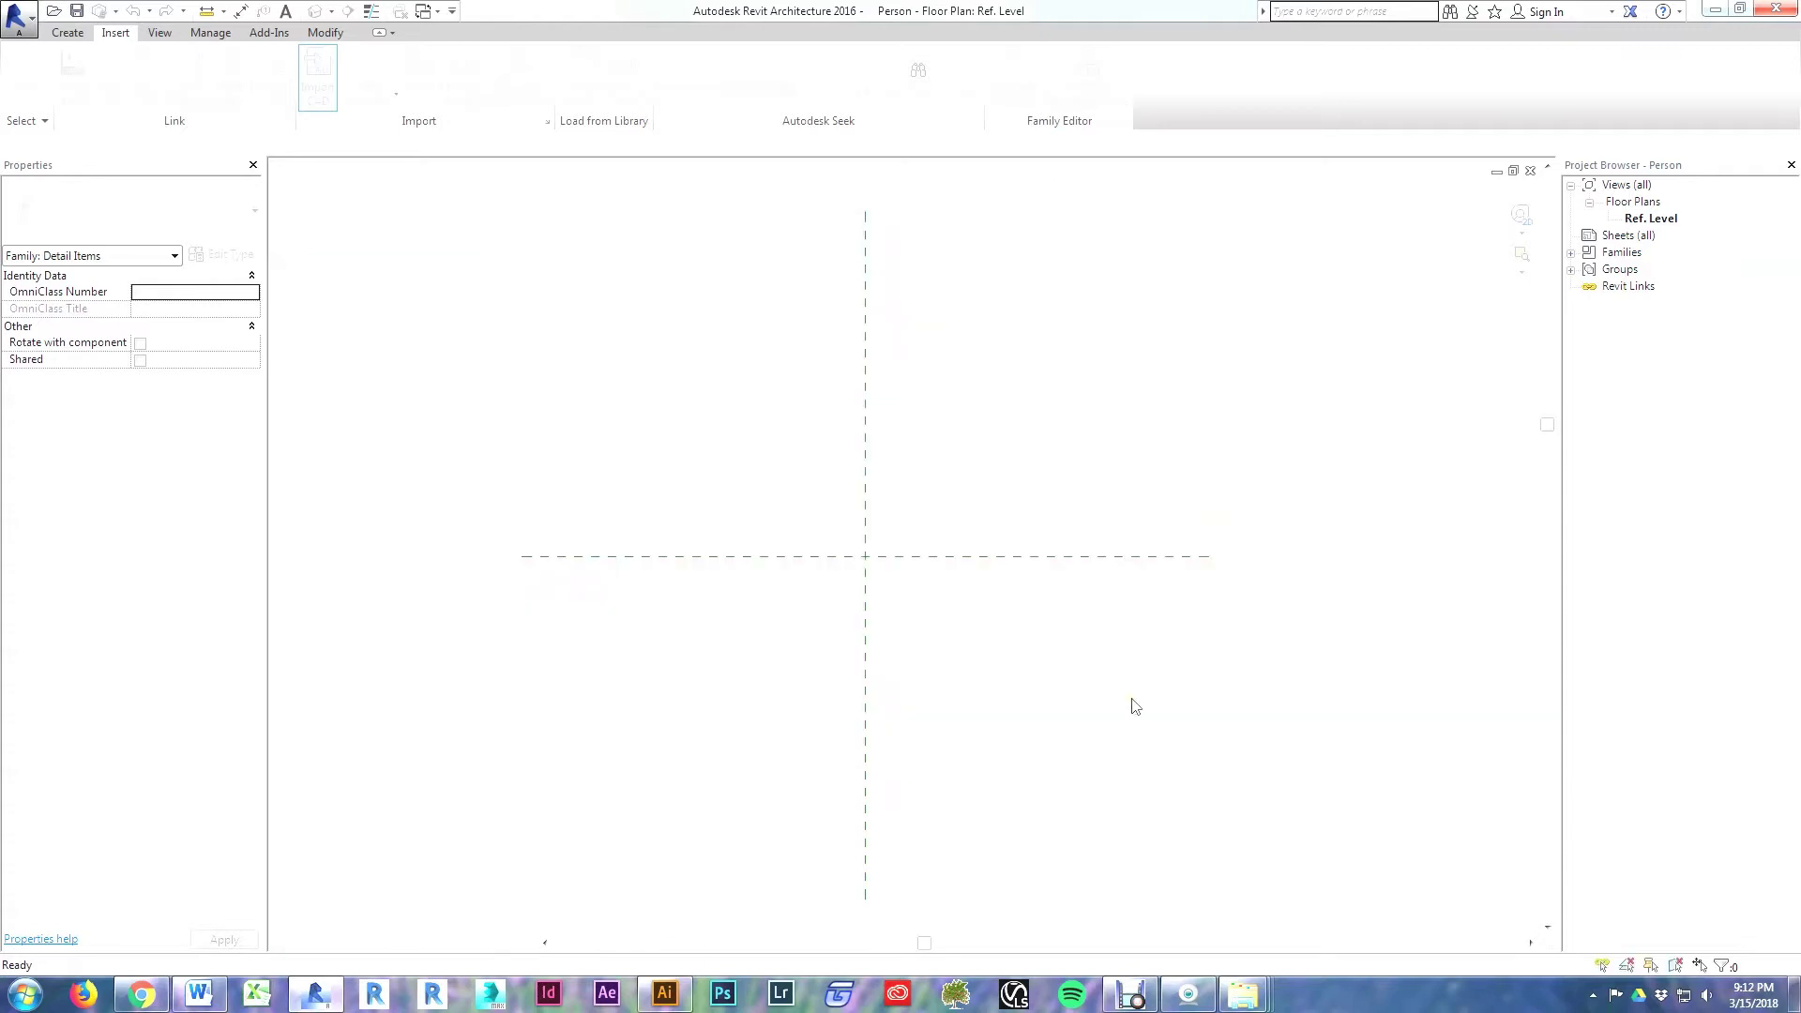
scroll(1009, 357, down, 4)
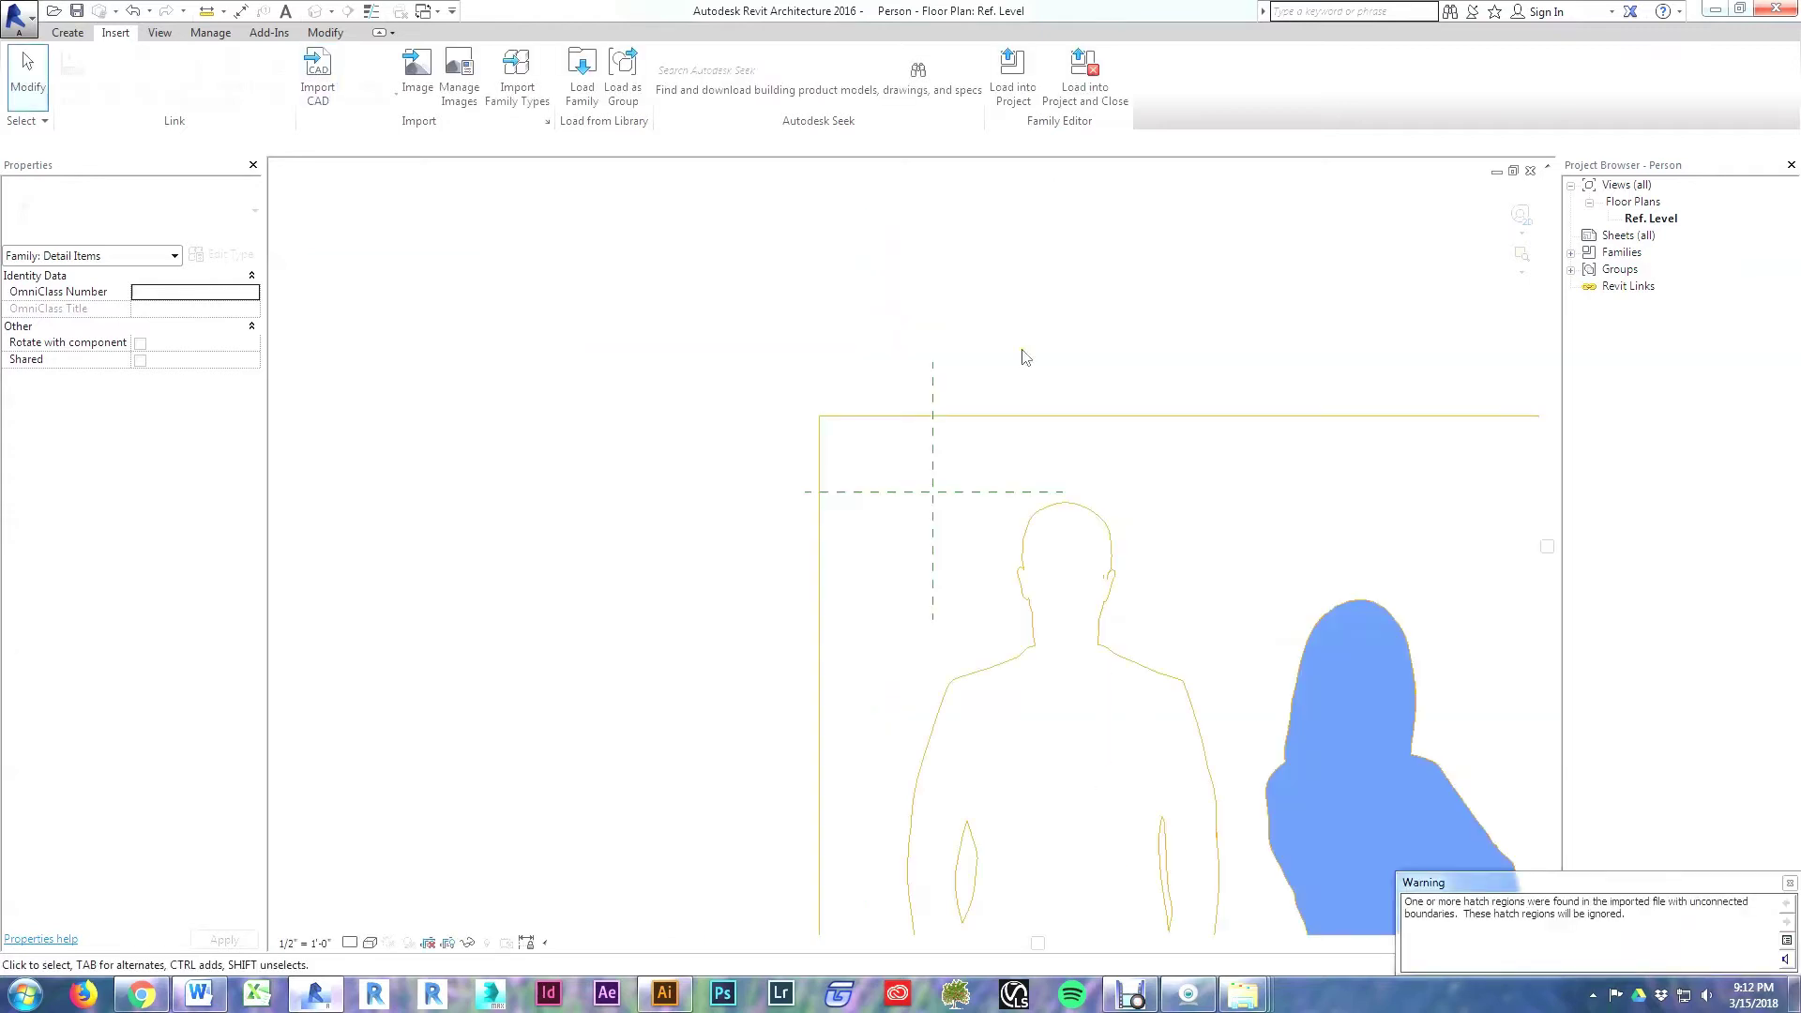
click(844, 554)
scroll(1151, 406, up, 1)
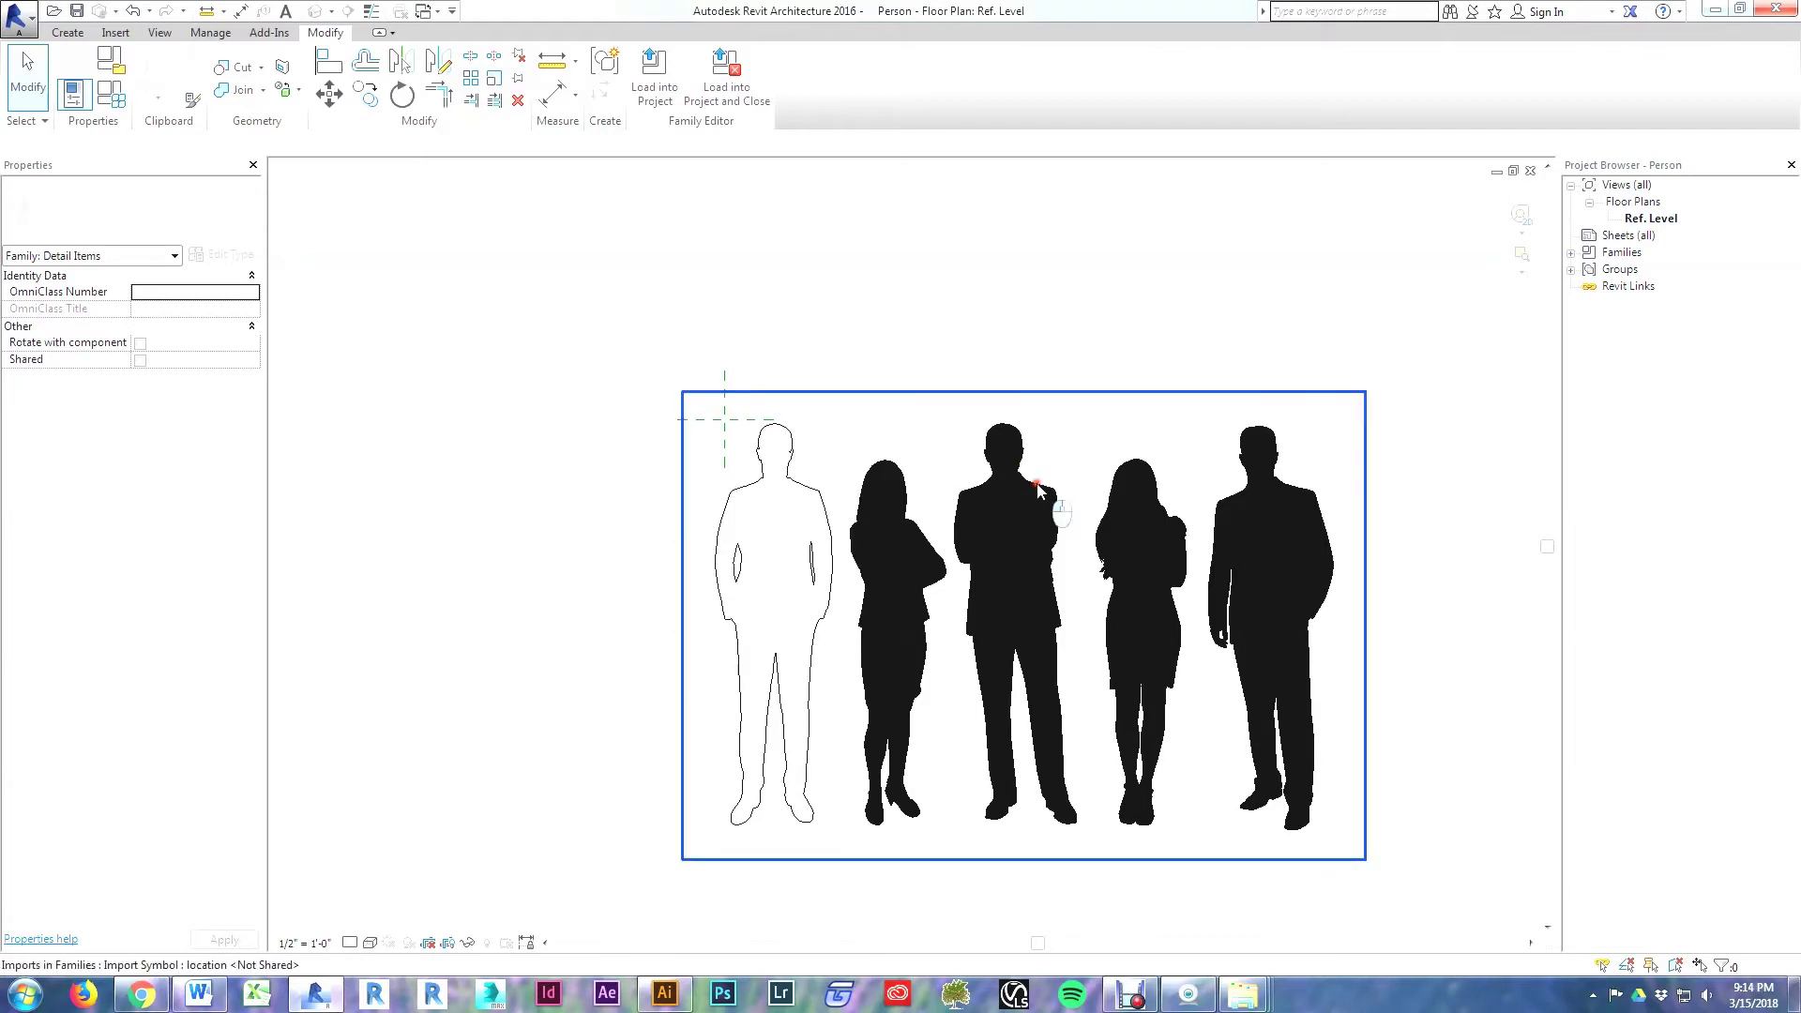
Step: Unpin the imported people drawing and move it so the outlined man's feet sit at the intersection of the reference planes
click(1065, 507)
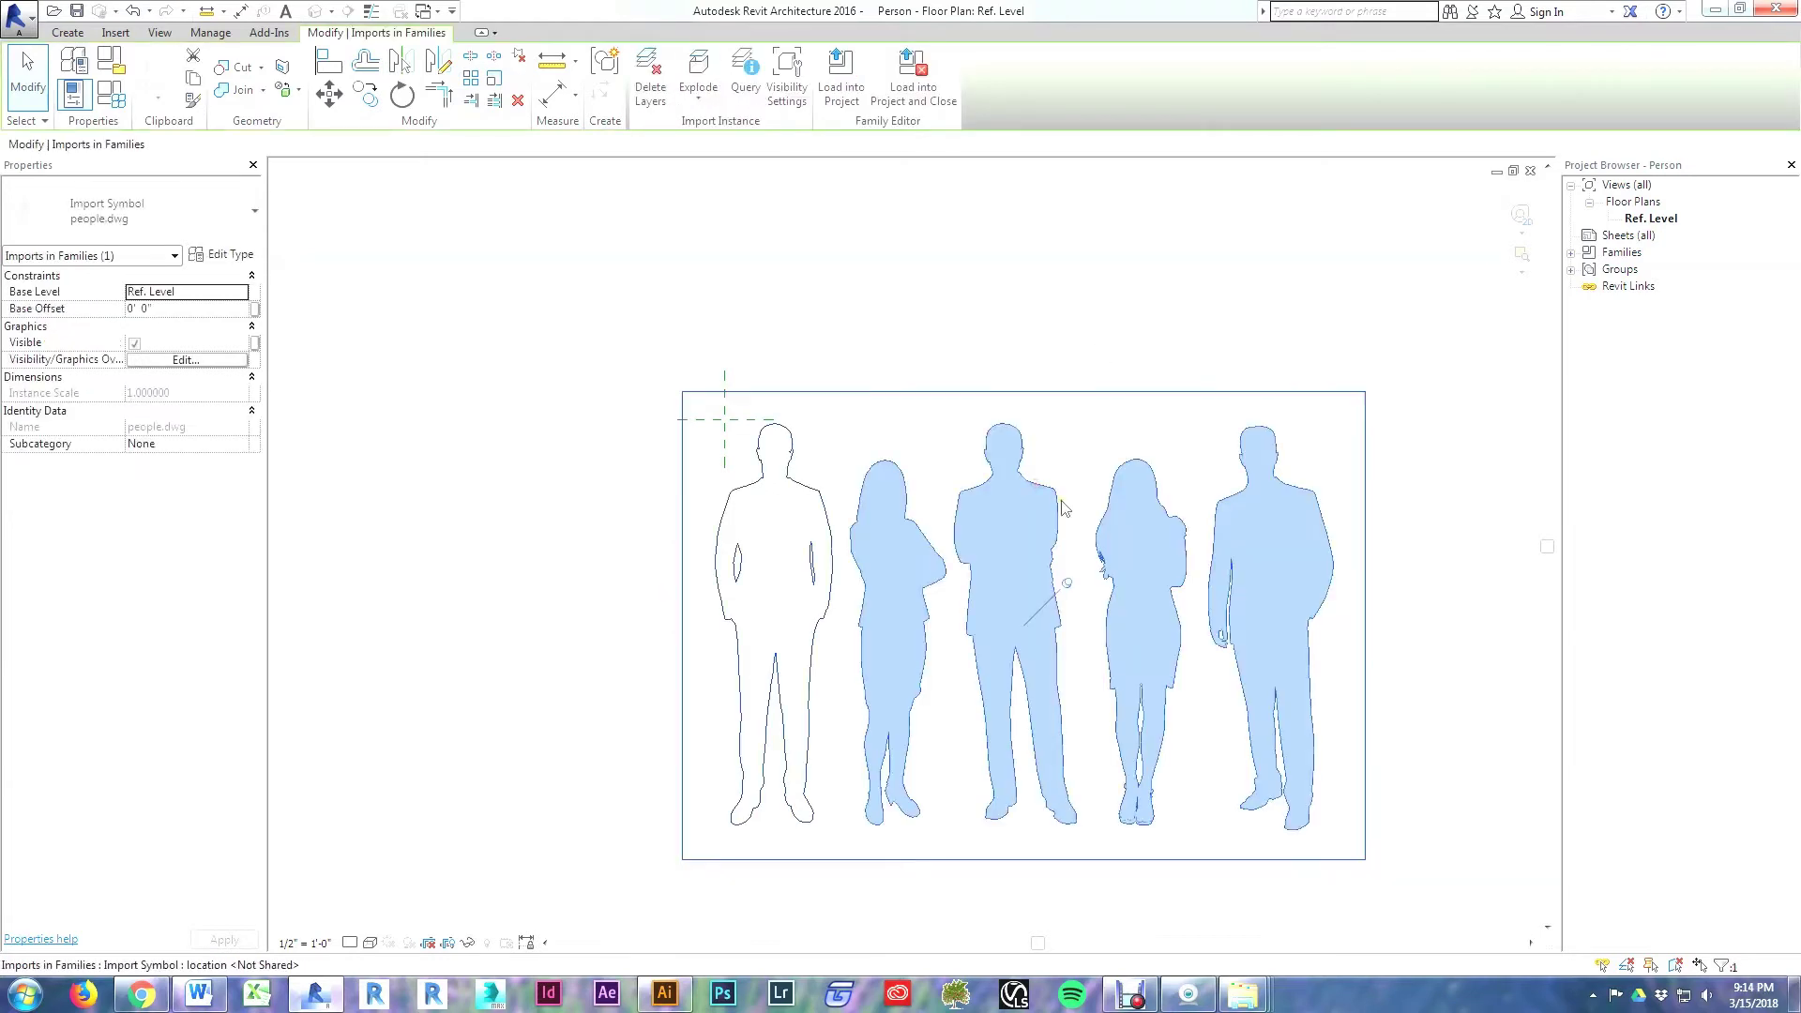
click(1069, 587)
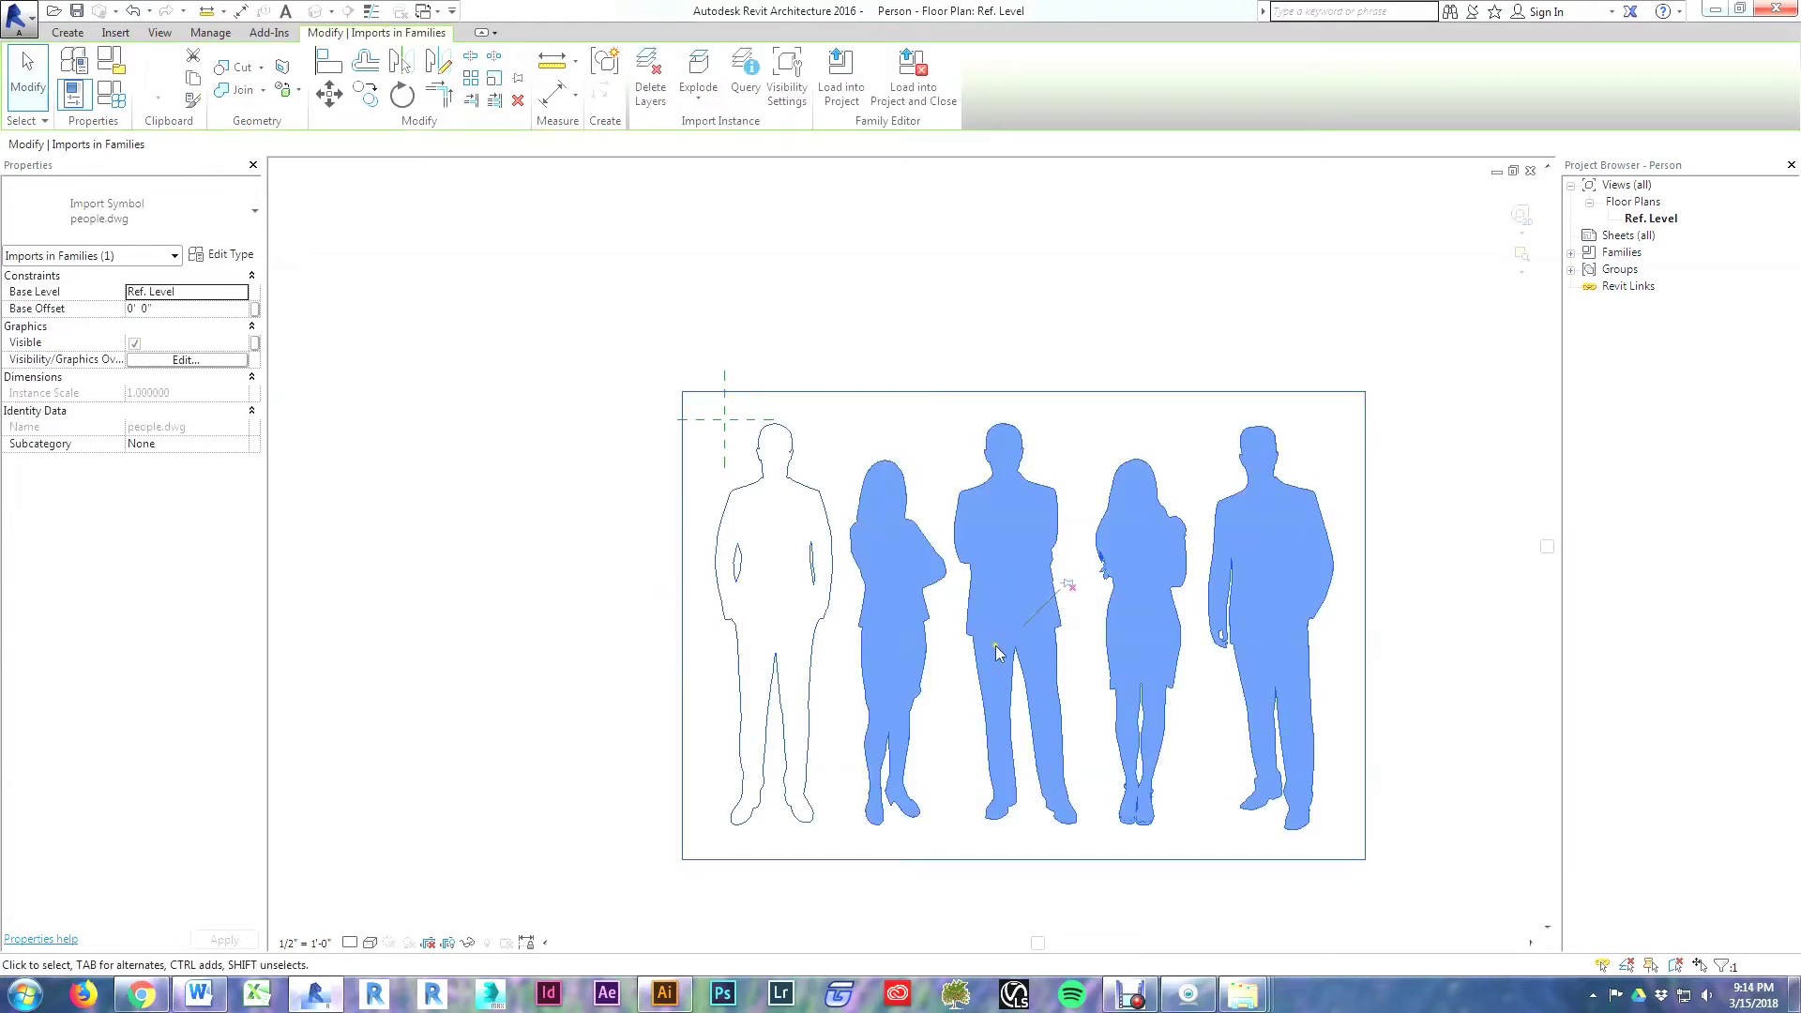
key(m)
key(v)
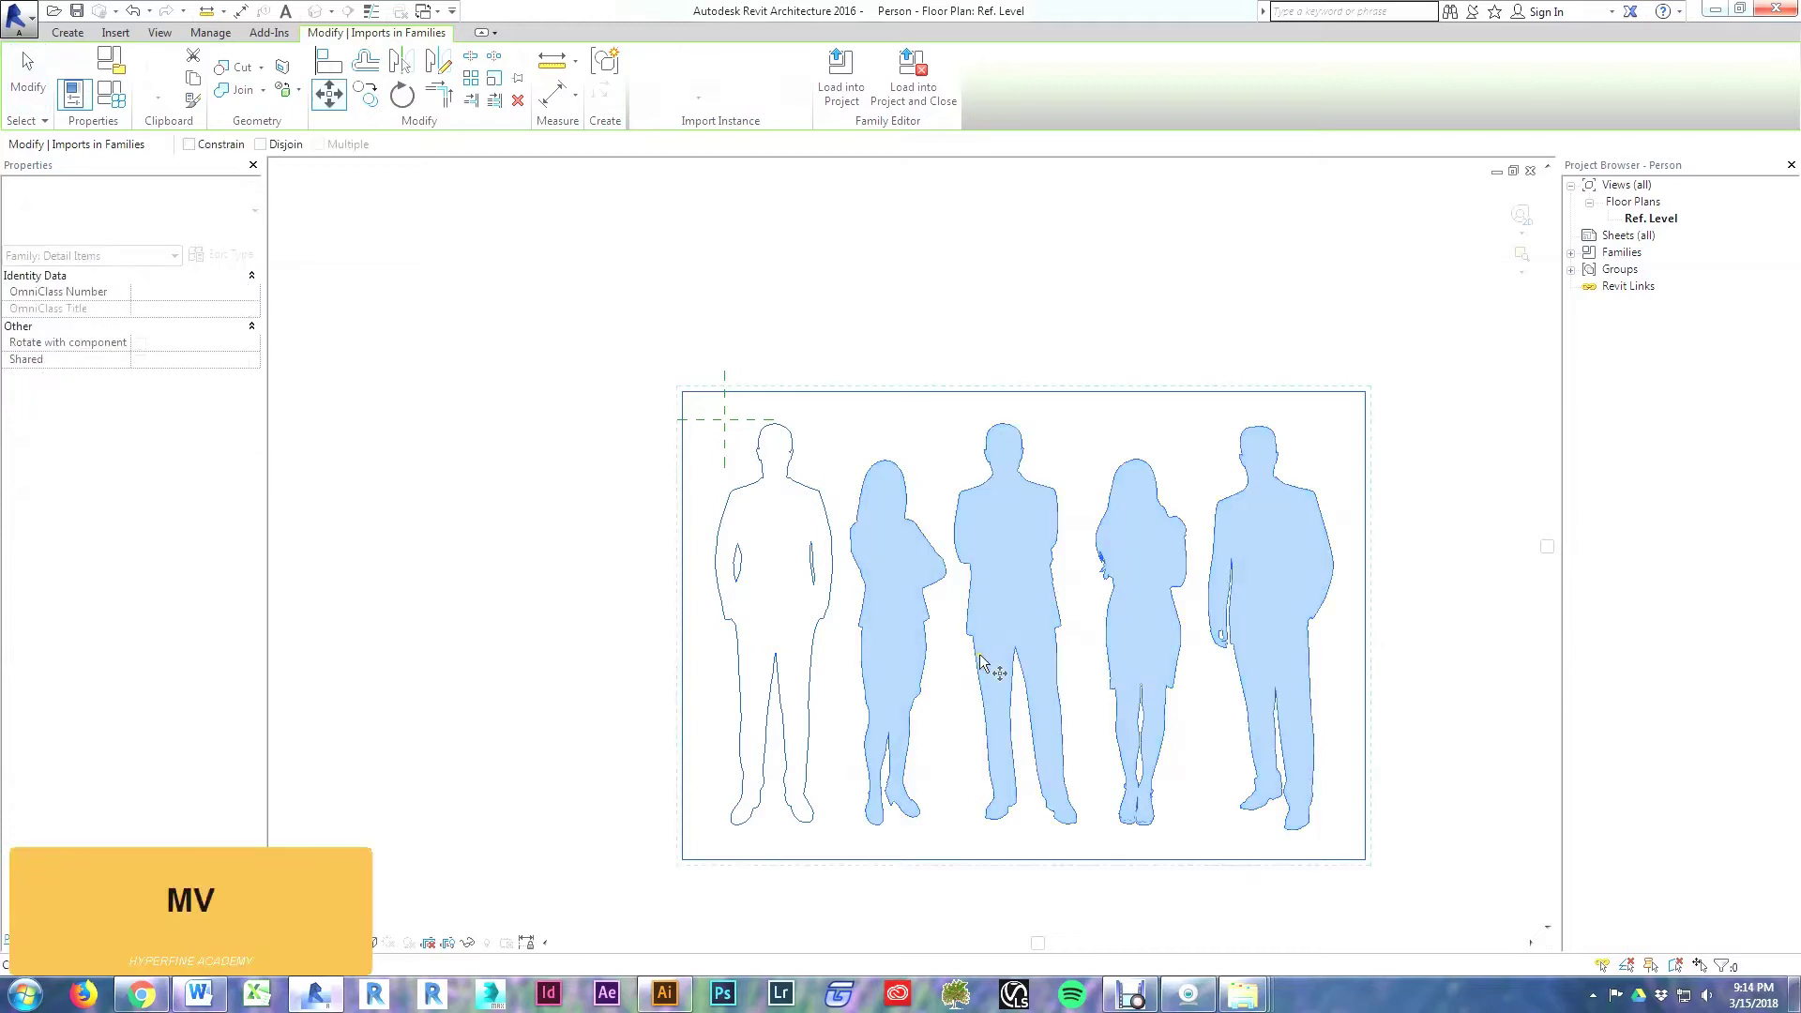
click(760, 807)
scroll(718, 404, up, 4)
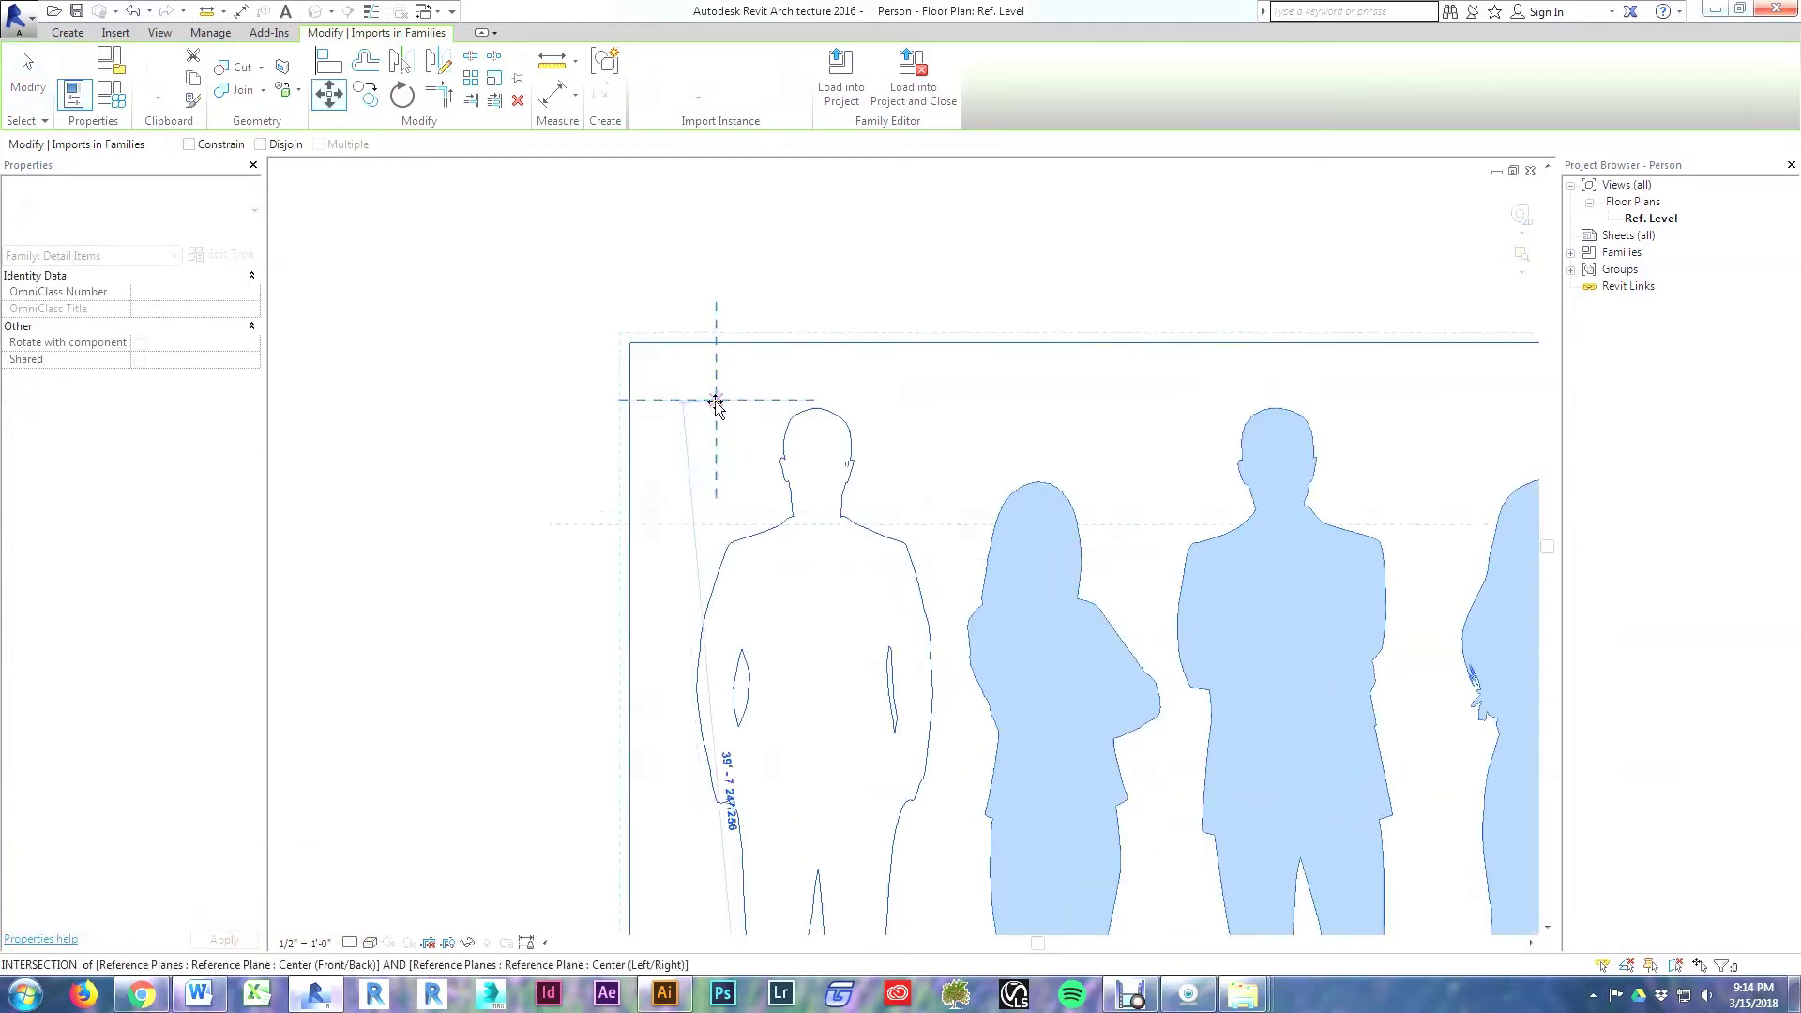
click(737, 419)
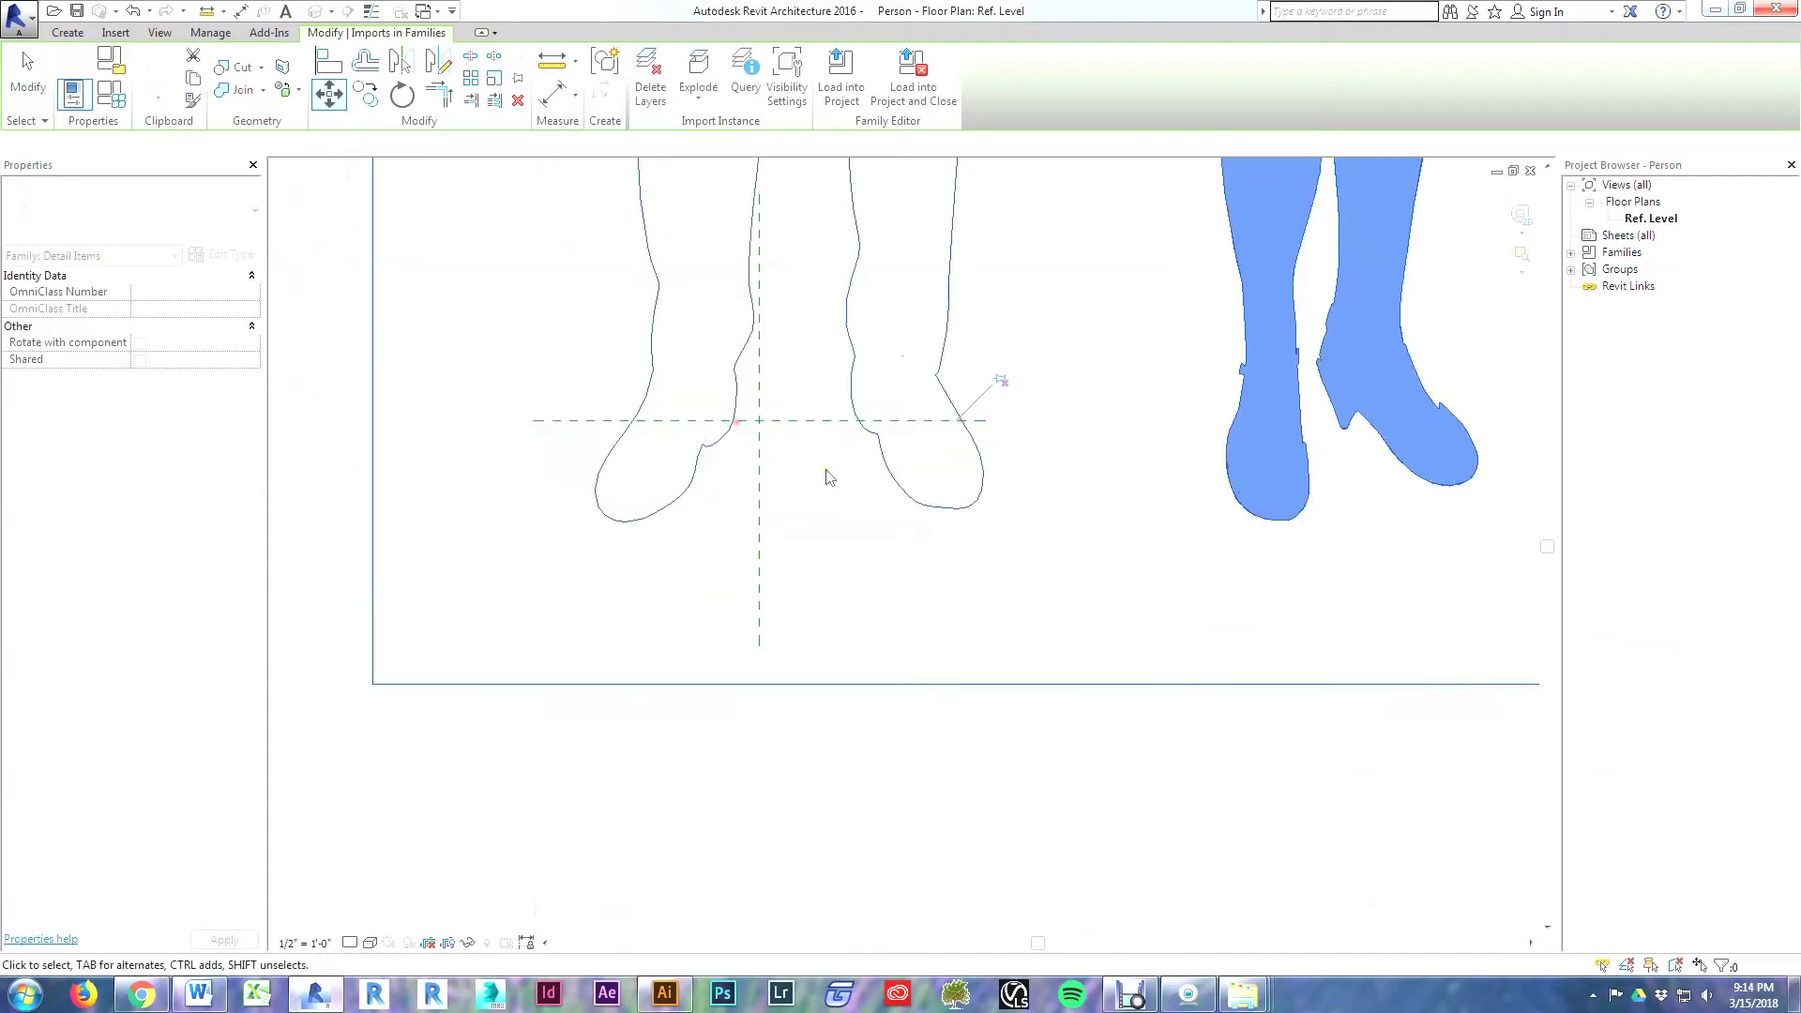
scroll(840, 539, down, 3)
scroll(855, 608, down, 3)
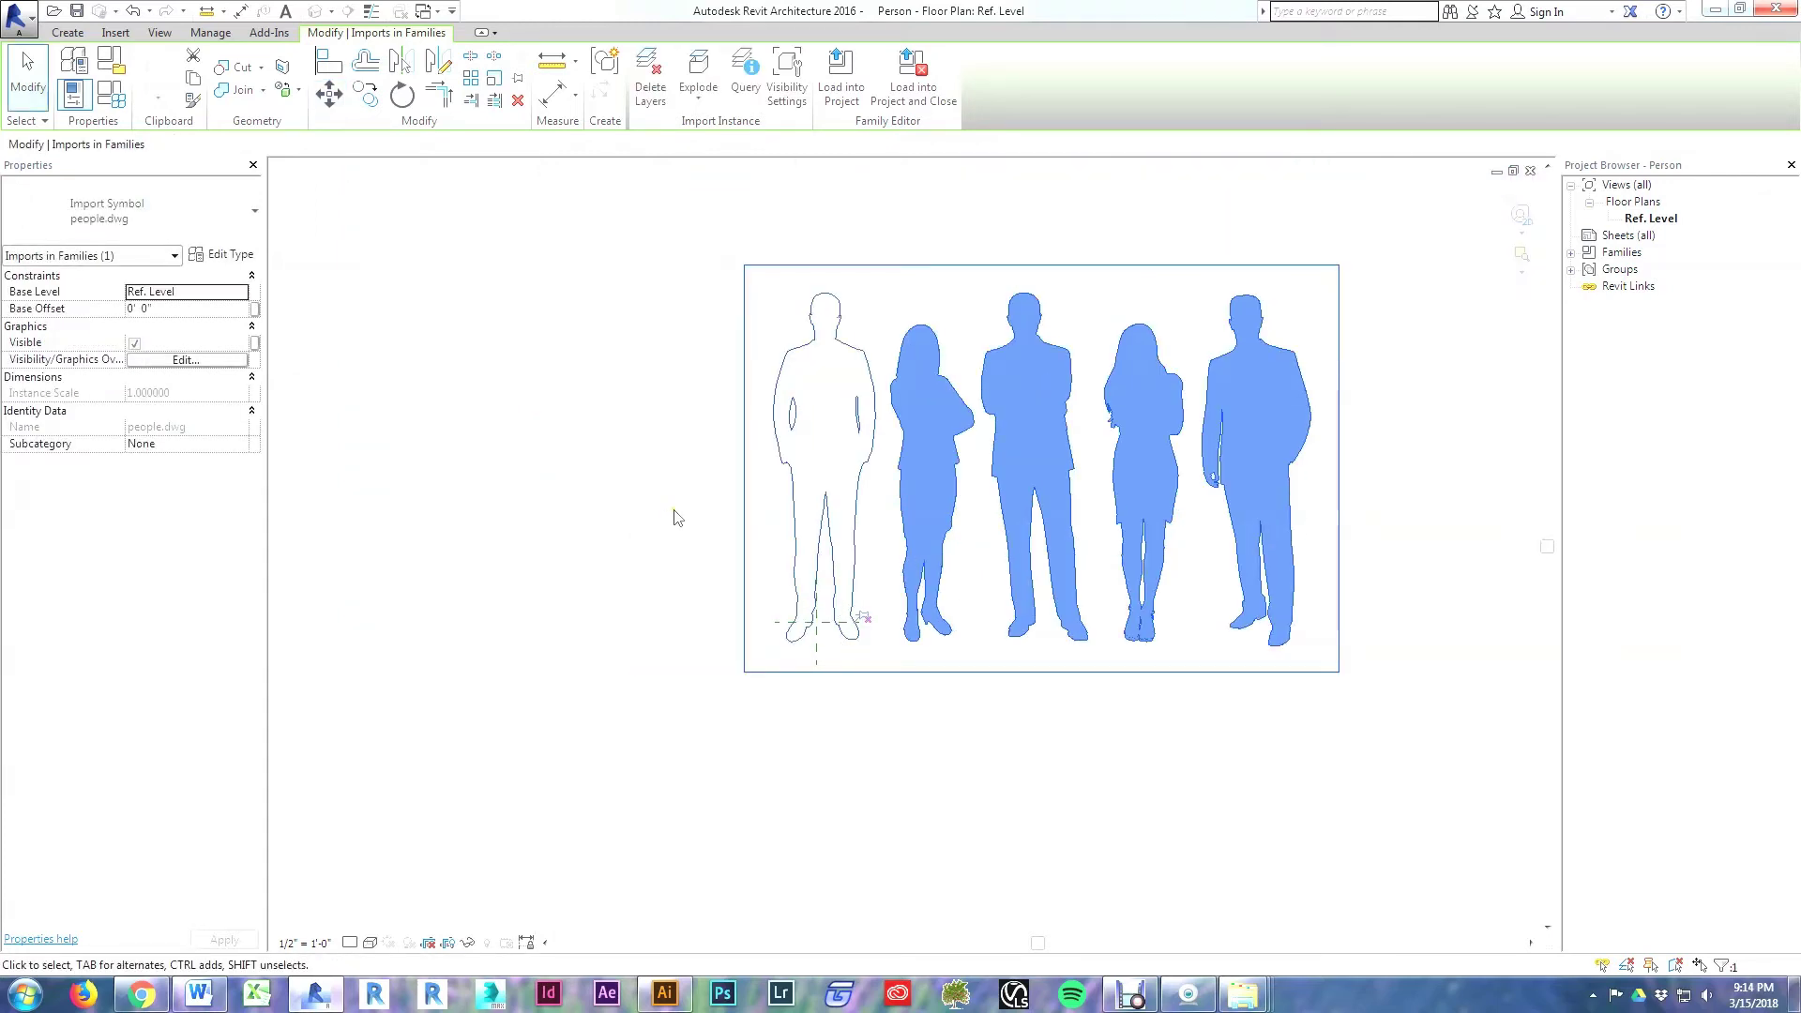
scroll(644, 488, up, 1)
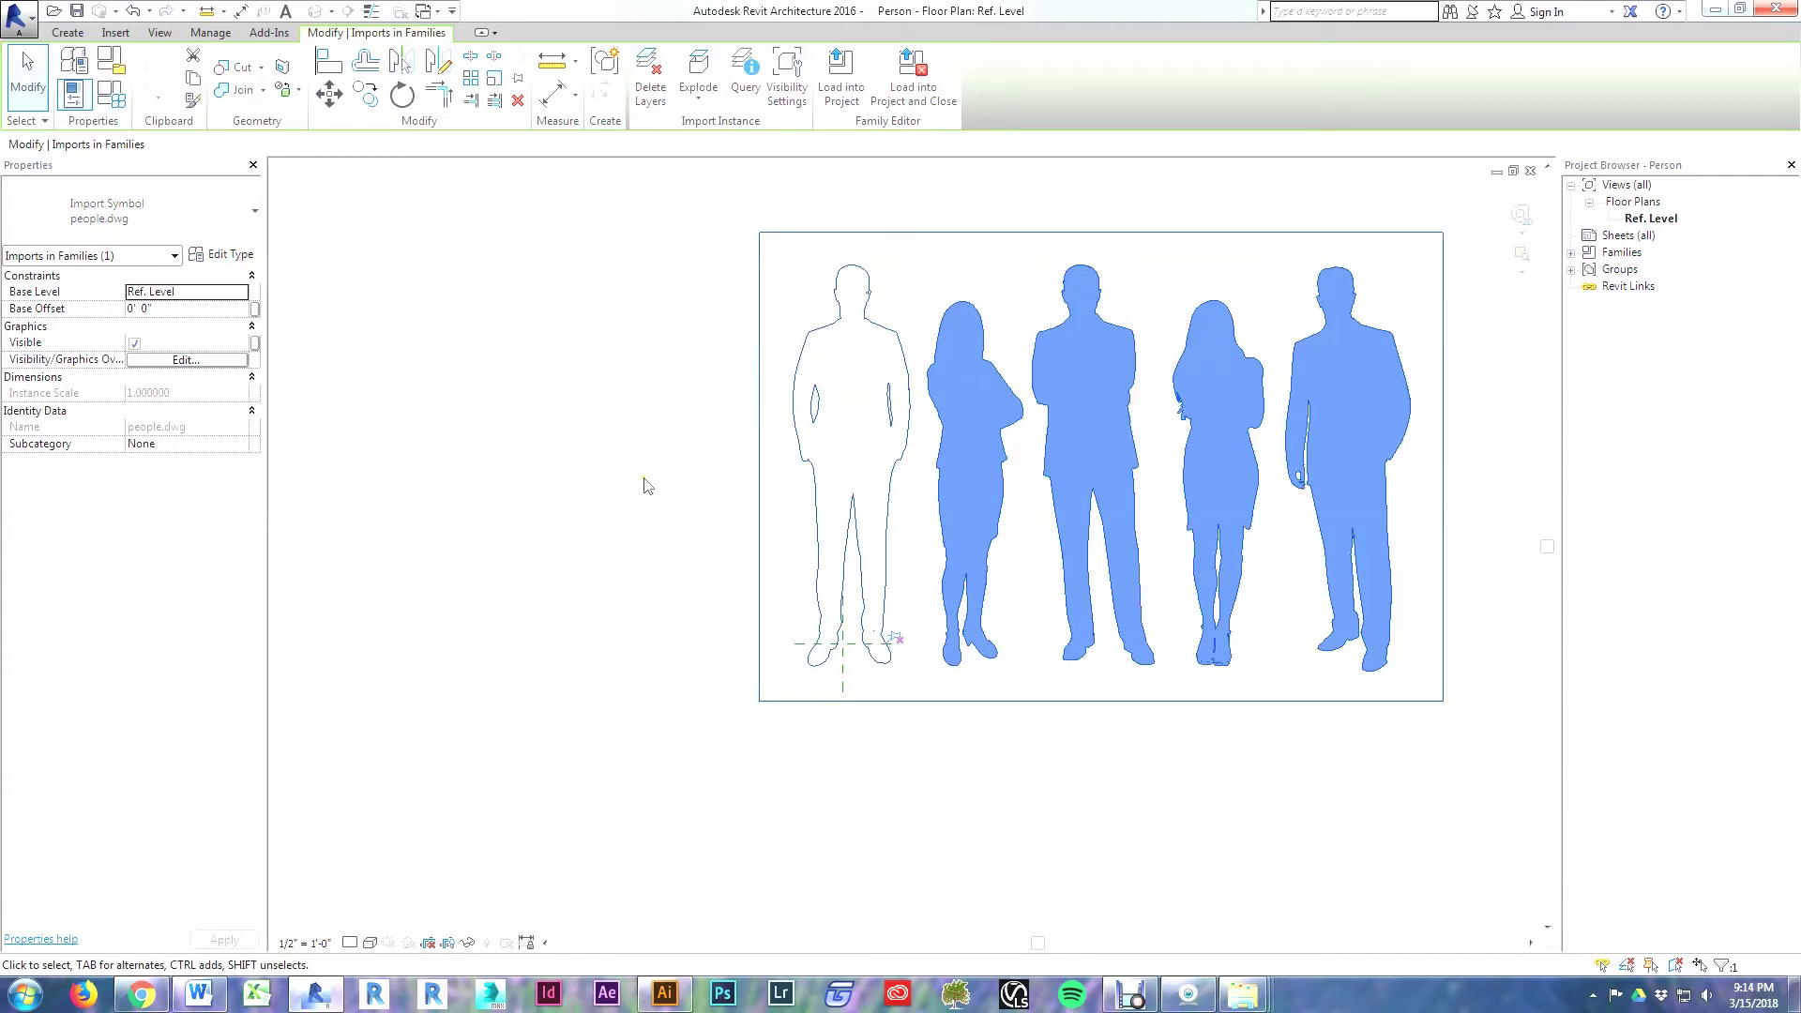
key(Escape)
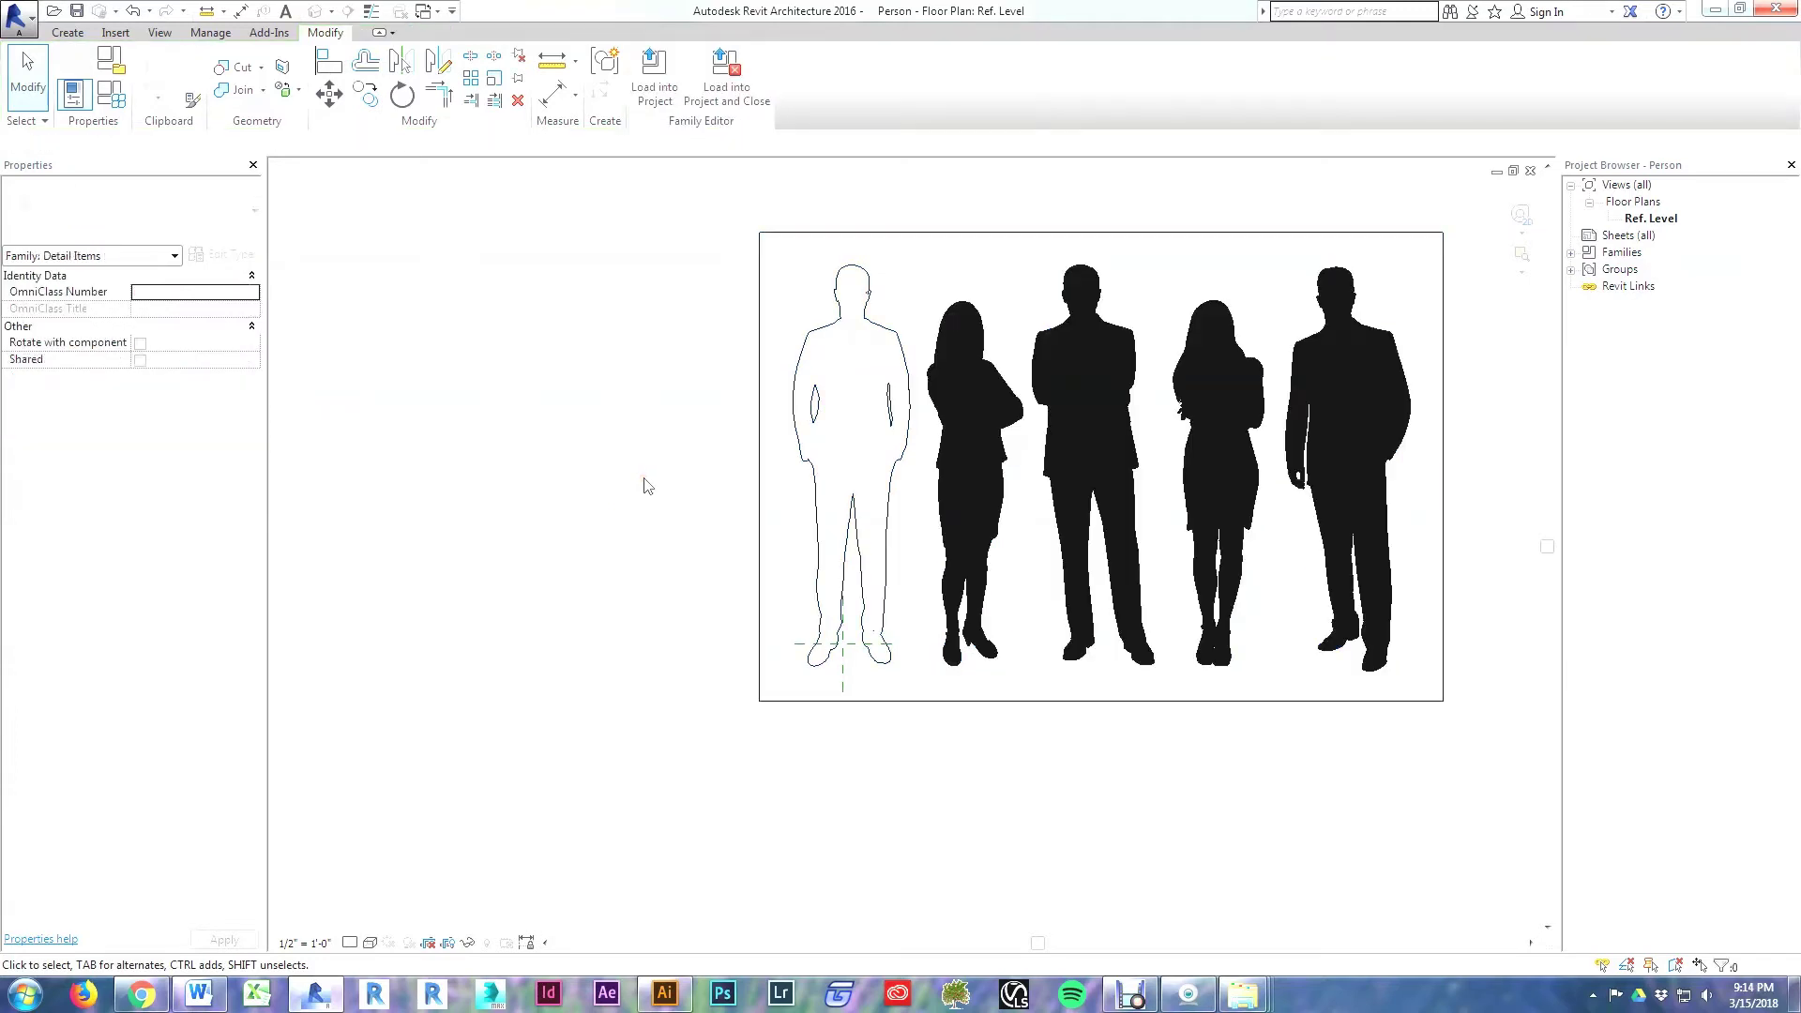
Step: Measure the outlined man's height with a trial detail line from the reference plane intersection up to his head
click(67, 32)
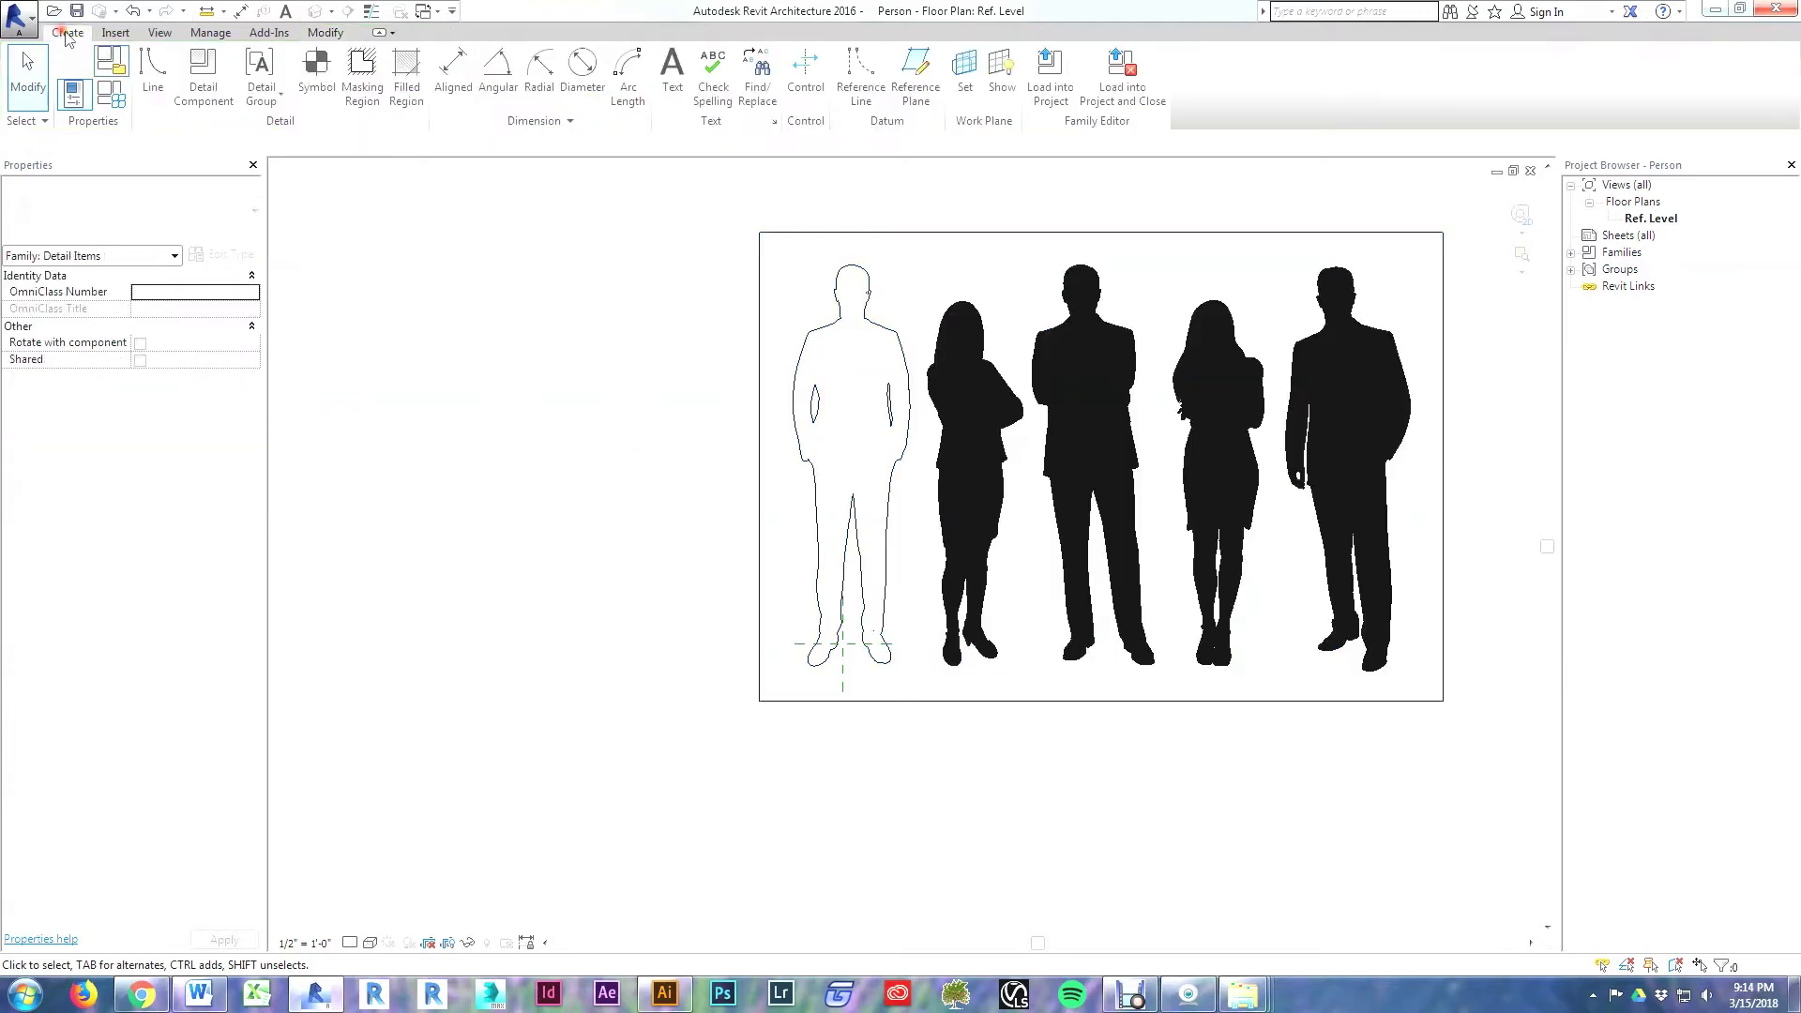
click(152, 83)
click(843, 644)
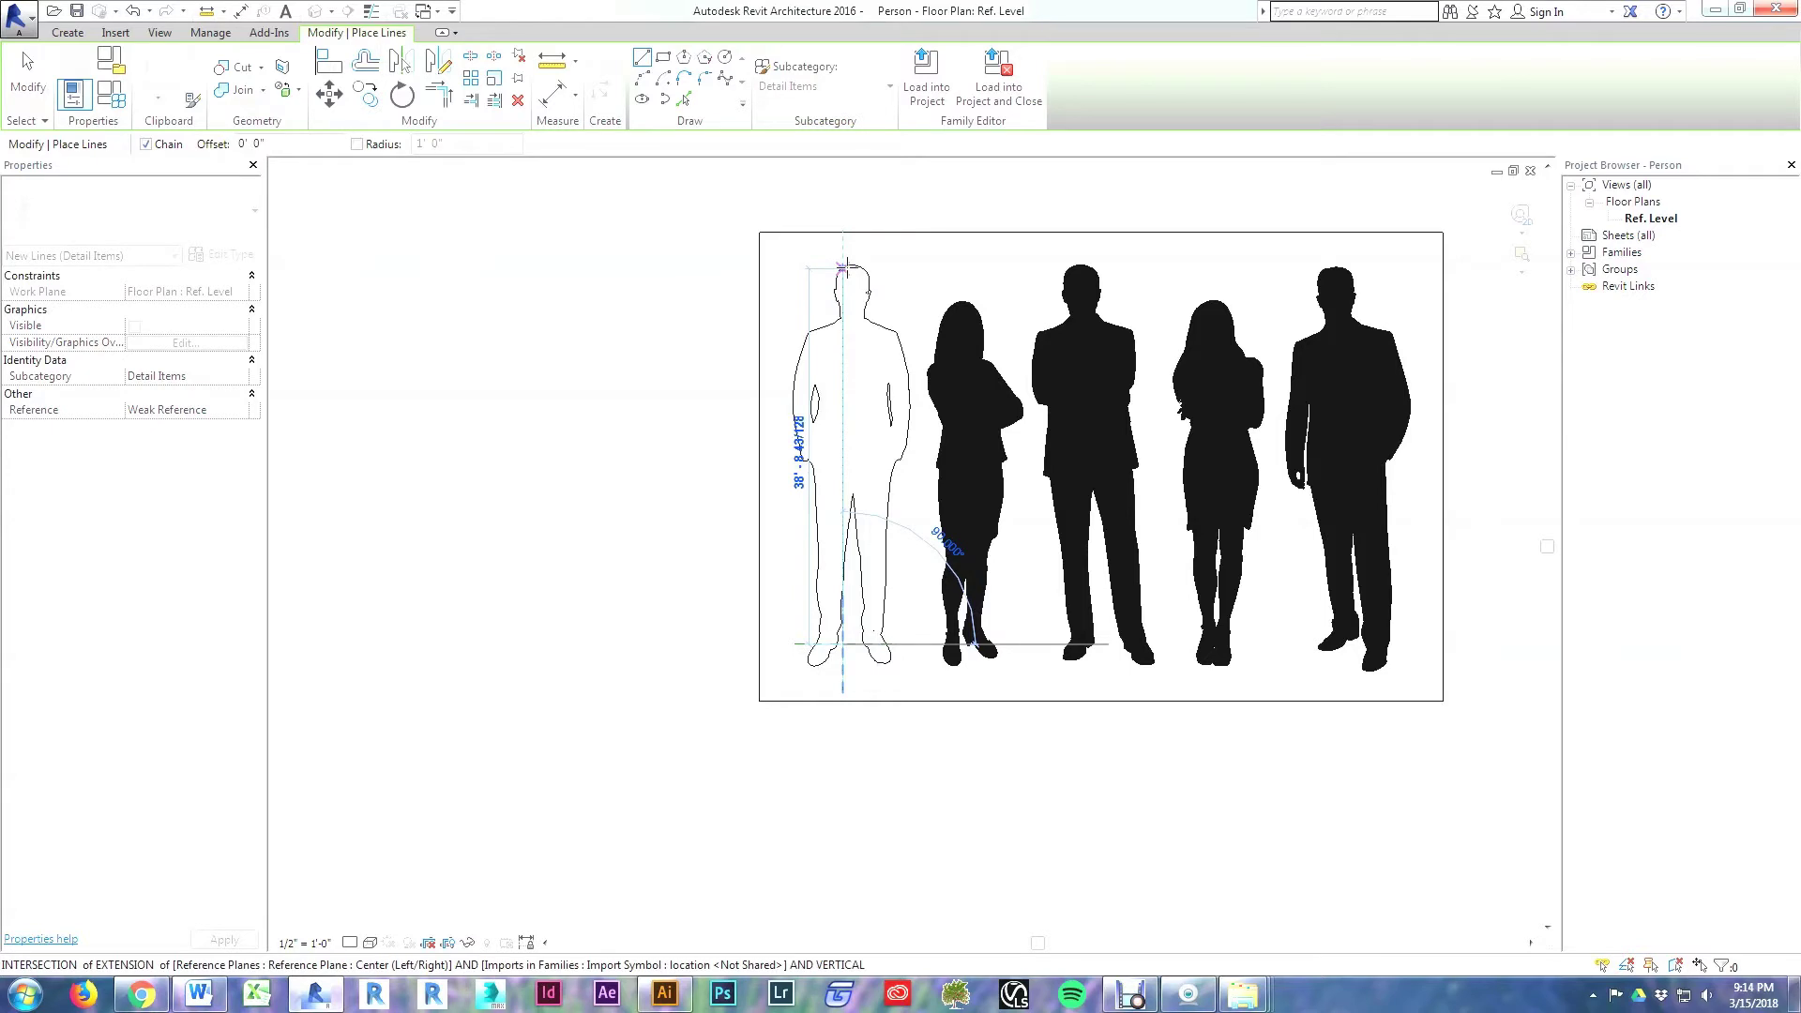
key(Escape)
key(Escape)
key(Escape)
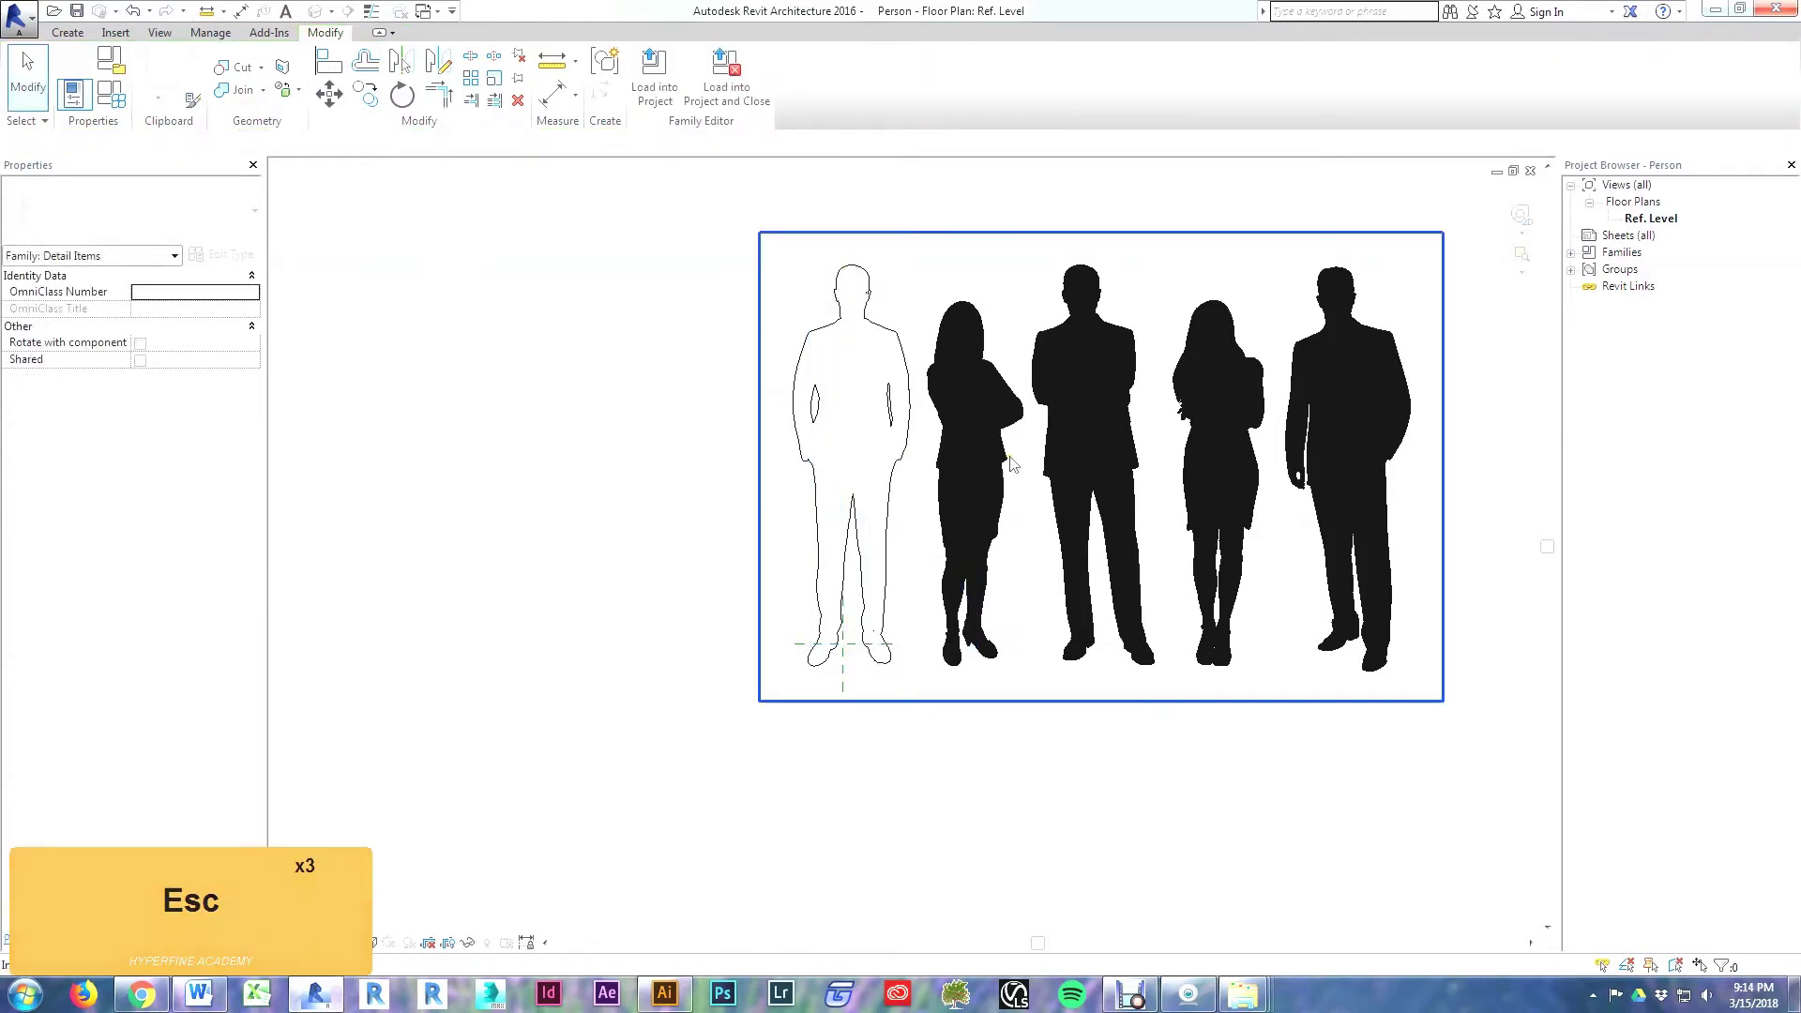
Step: Scale the imported people drawing from the reference plane intersection so the outlined man is 6 feet tall
click(1009, 463)
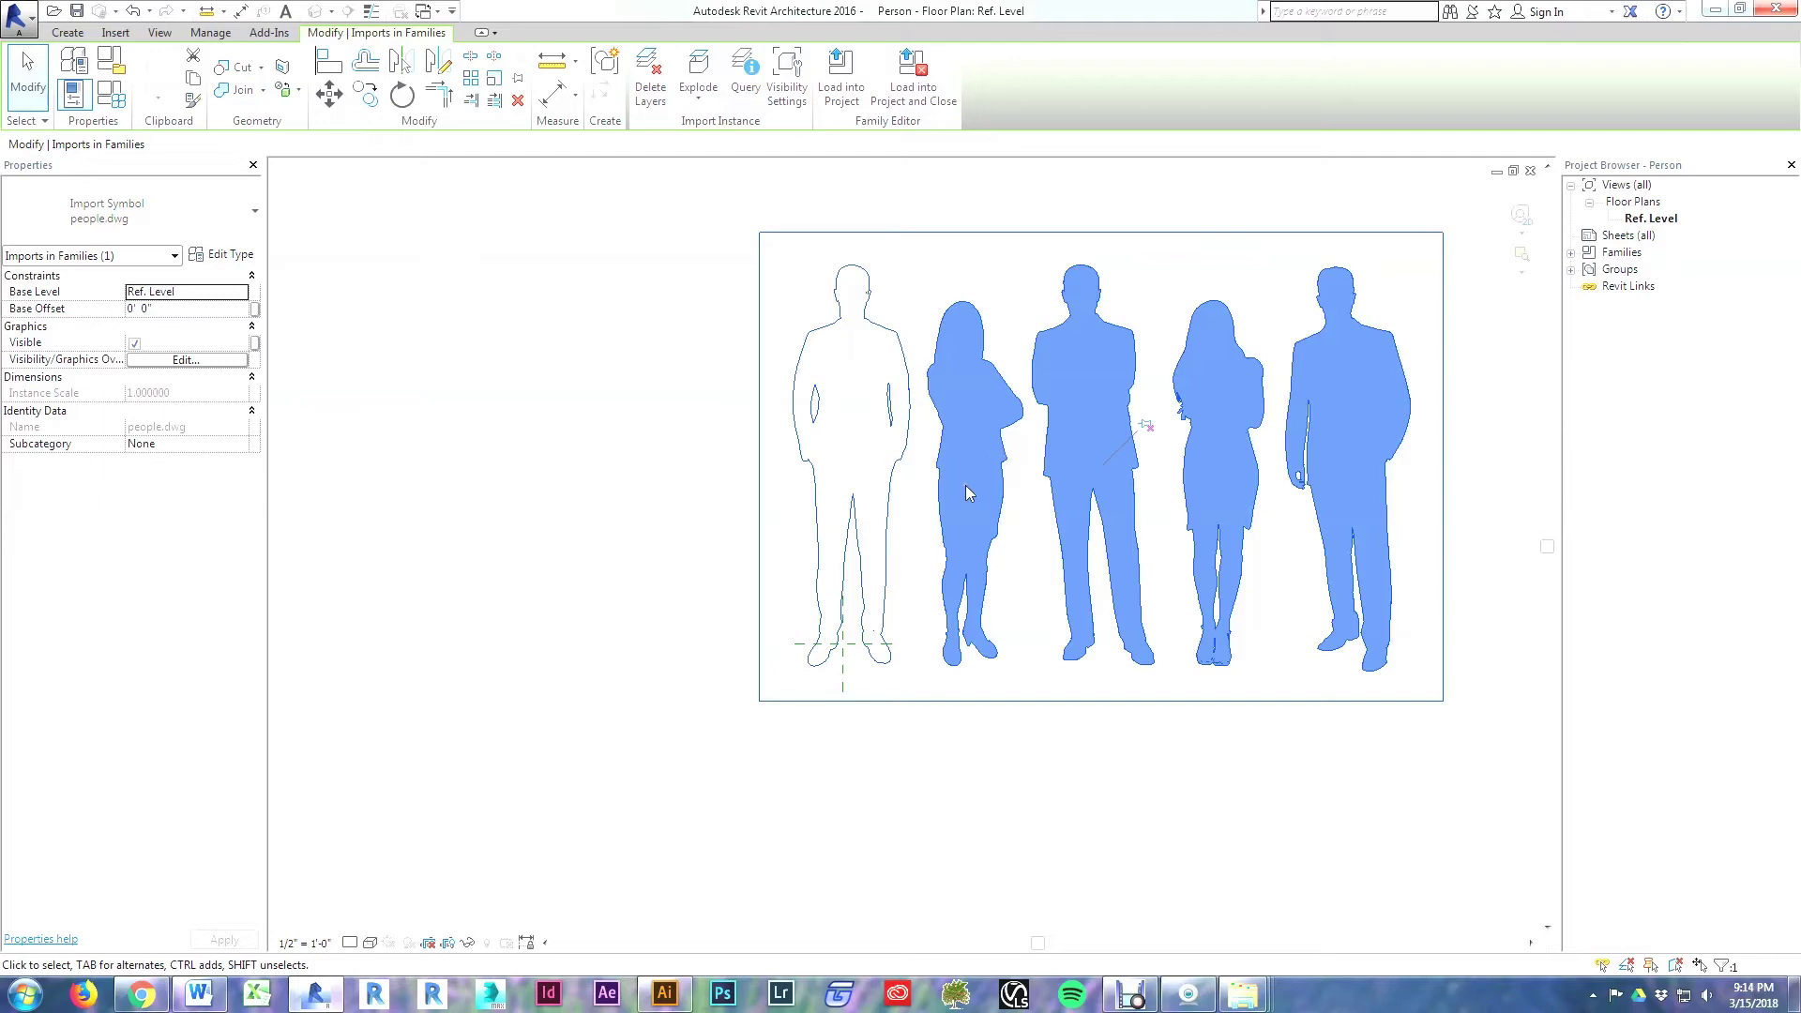
key(r)
key(e)
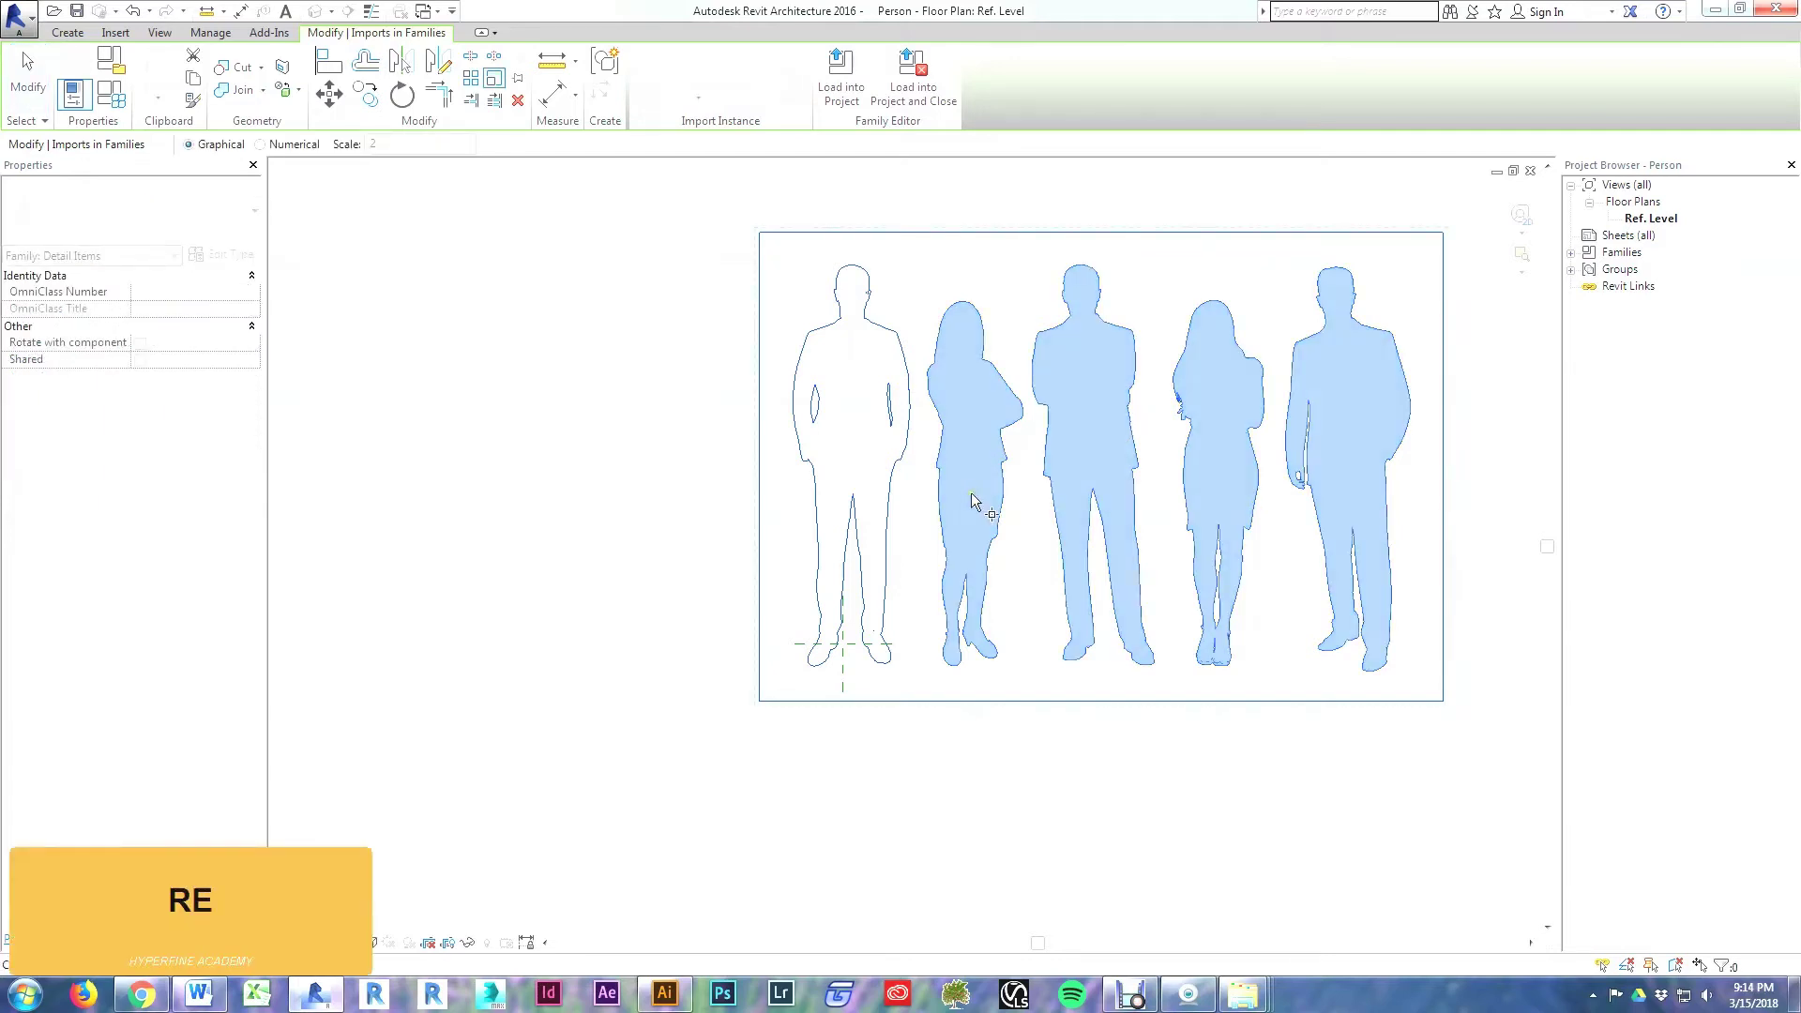
click(843, 644)
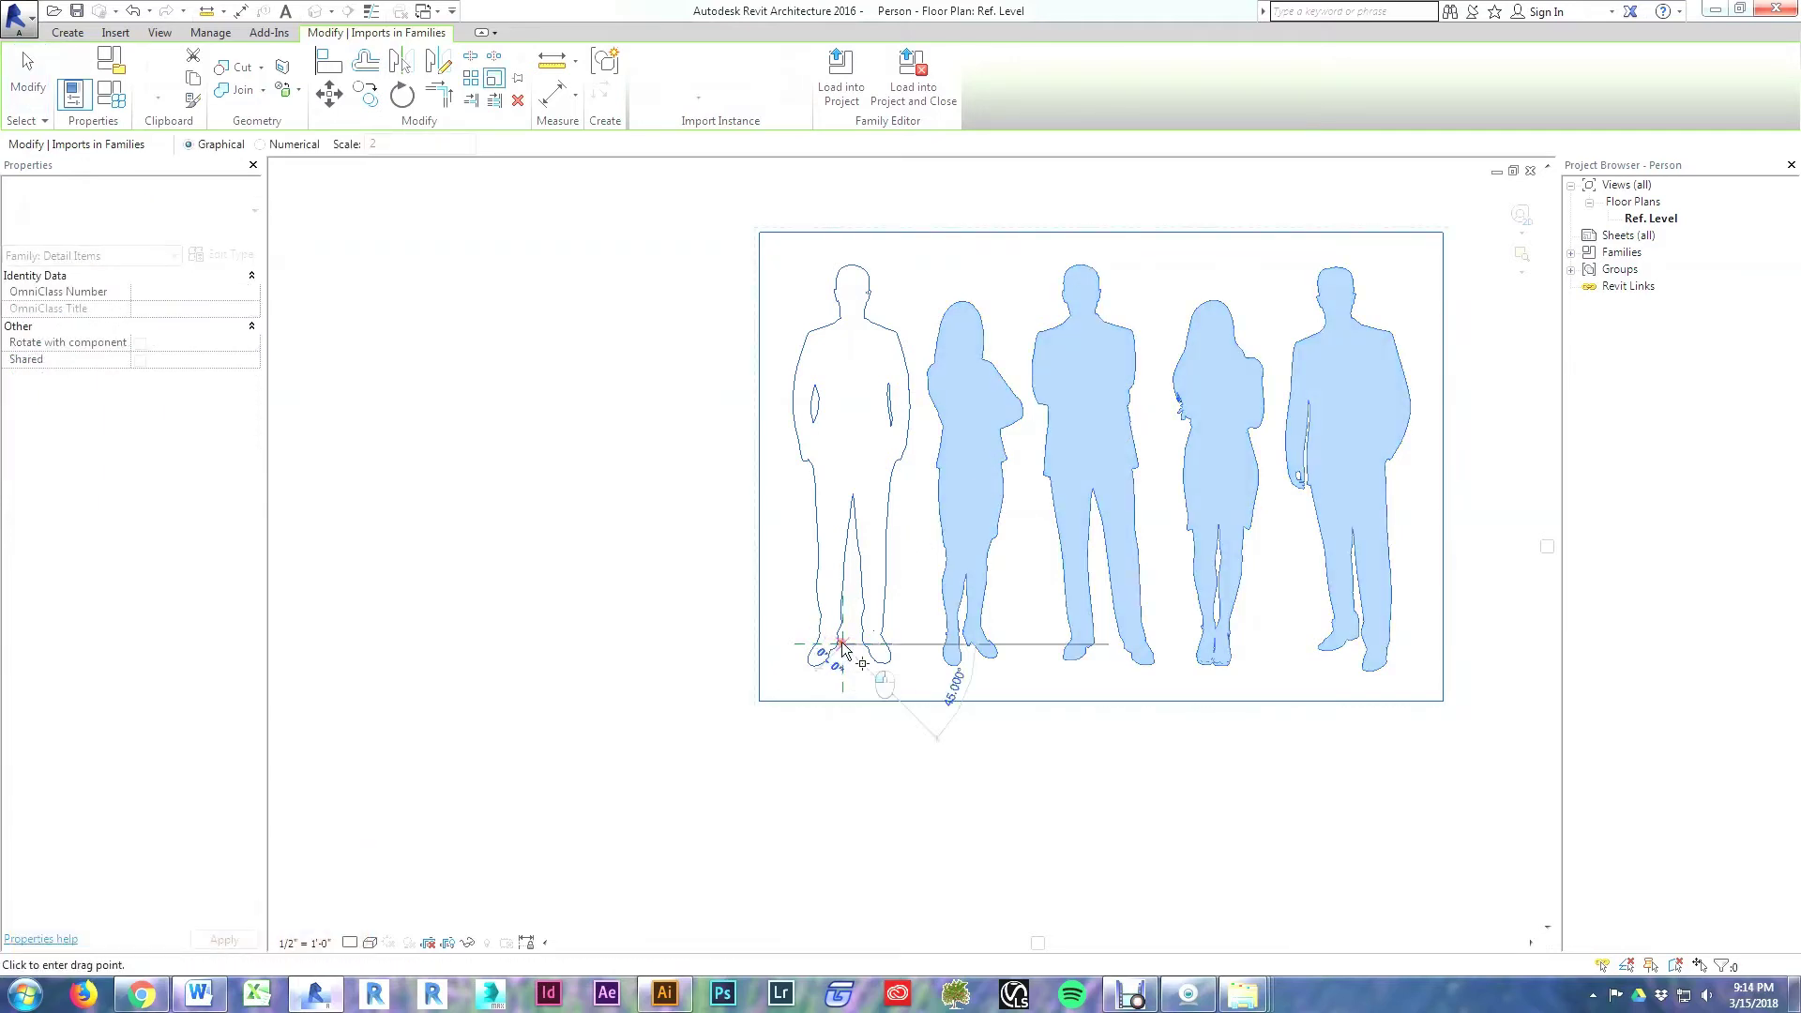
click(1067, 644)
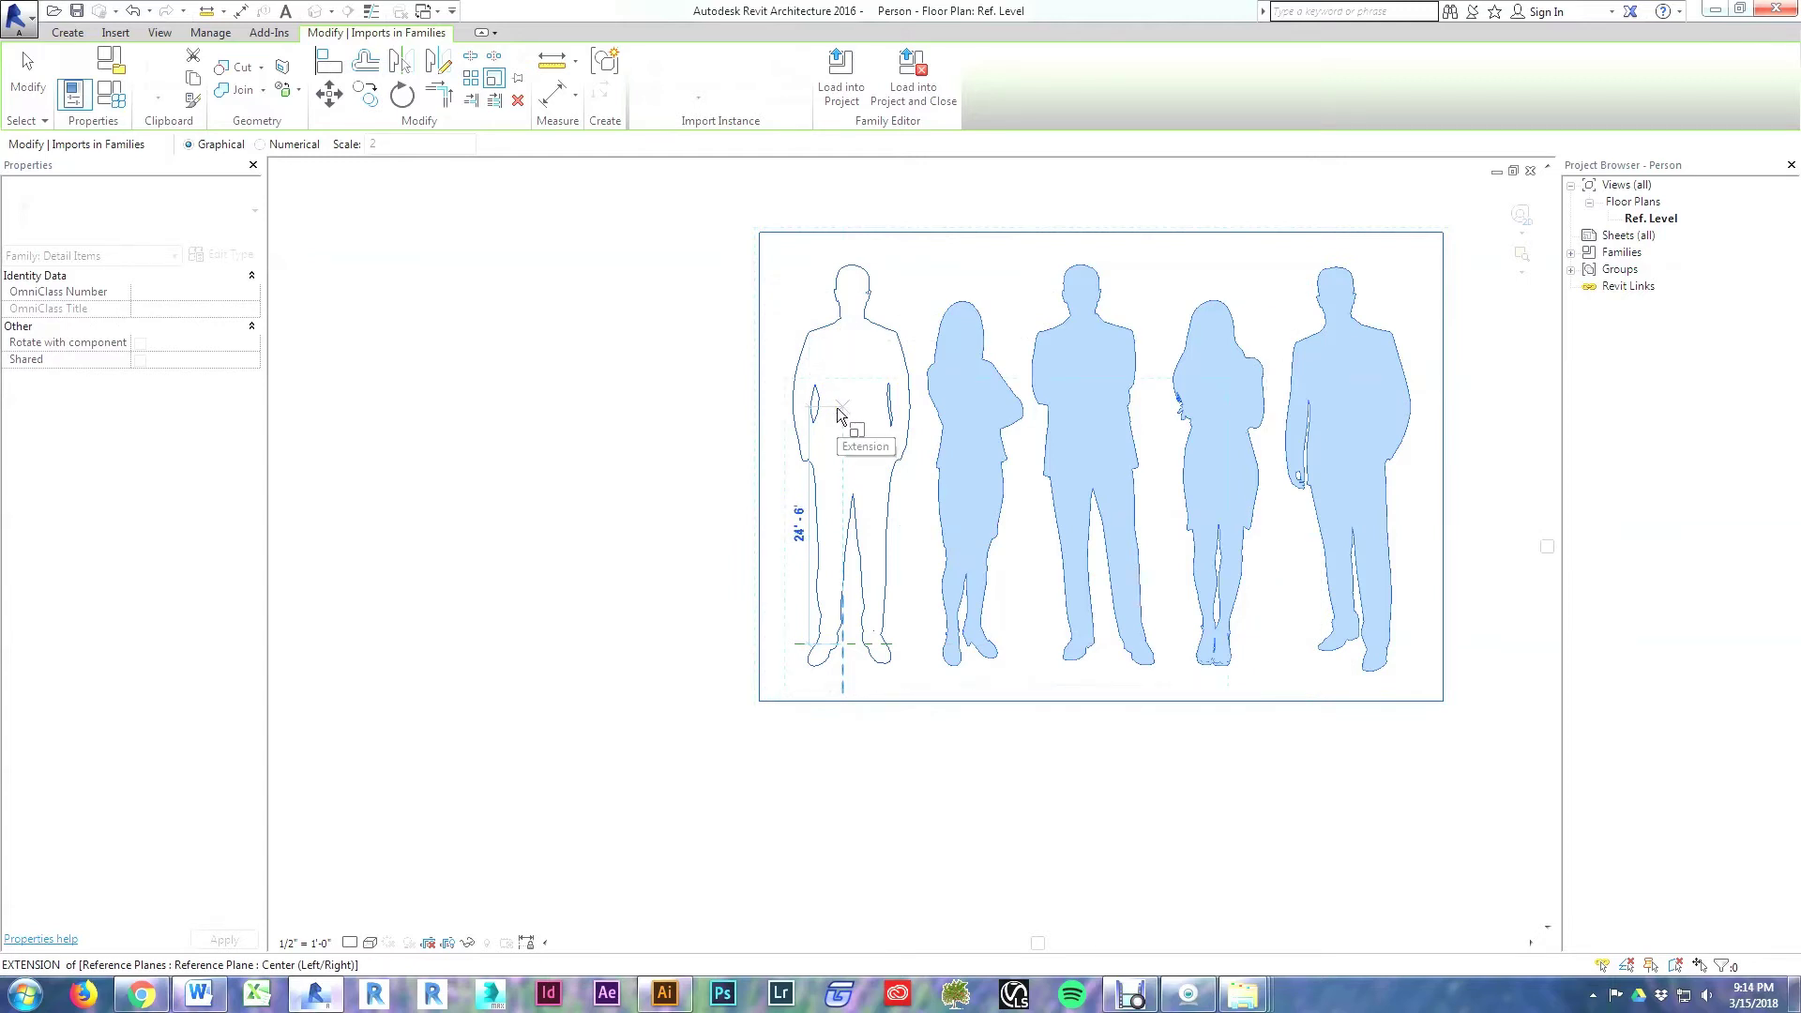
text(6)
key(Return)
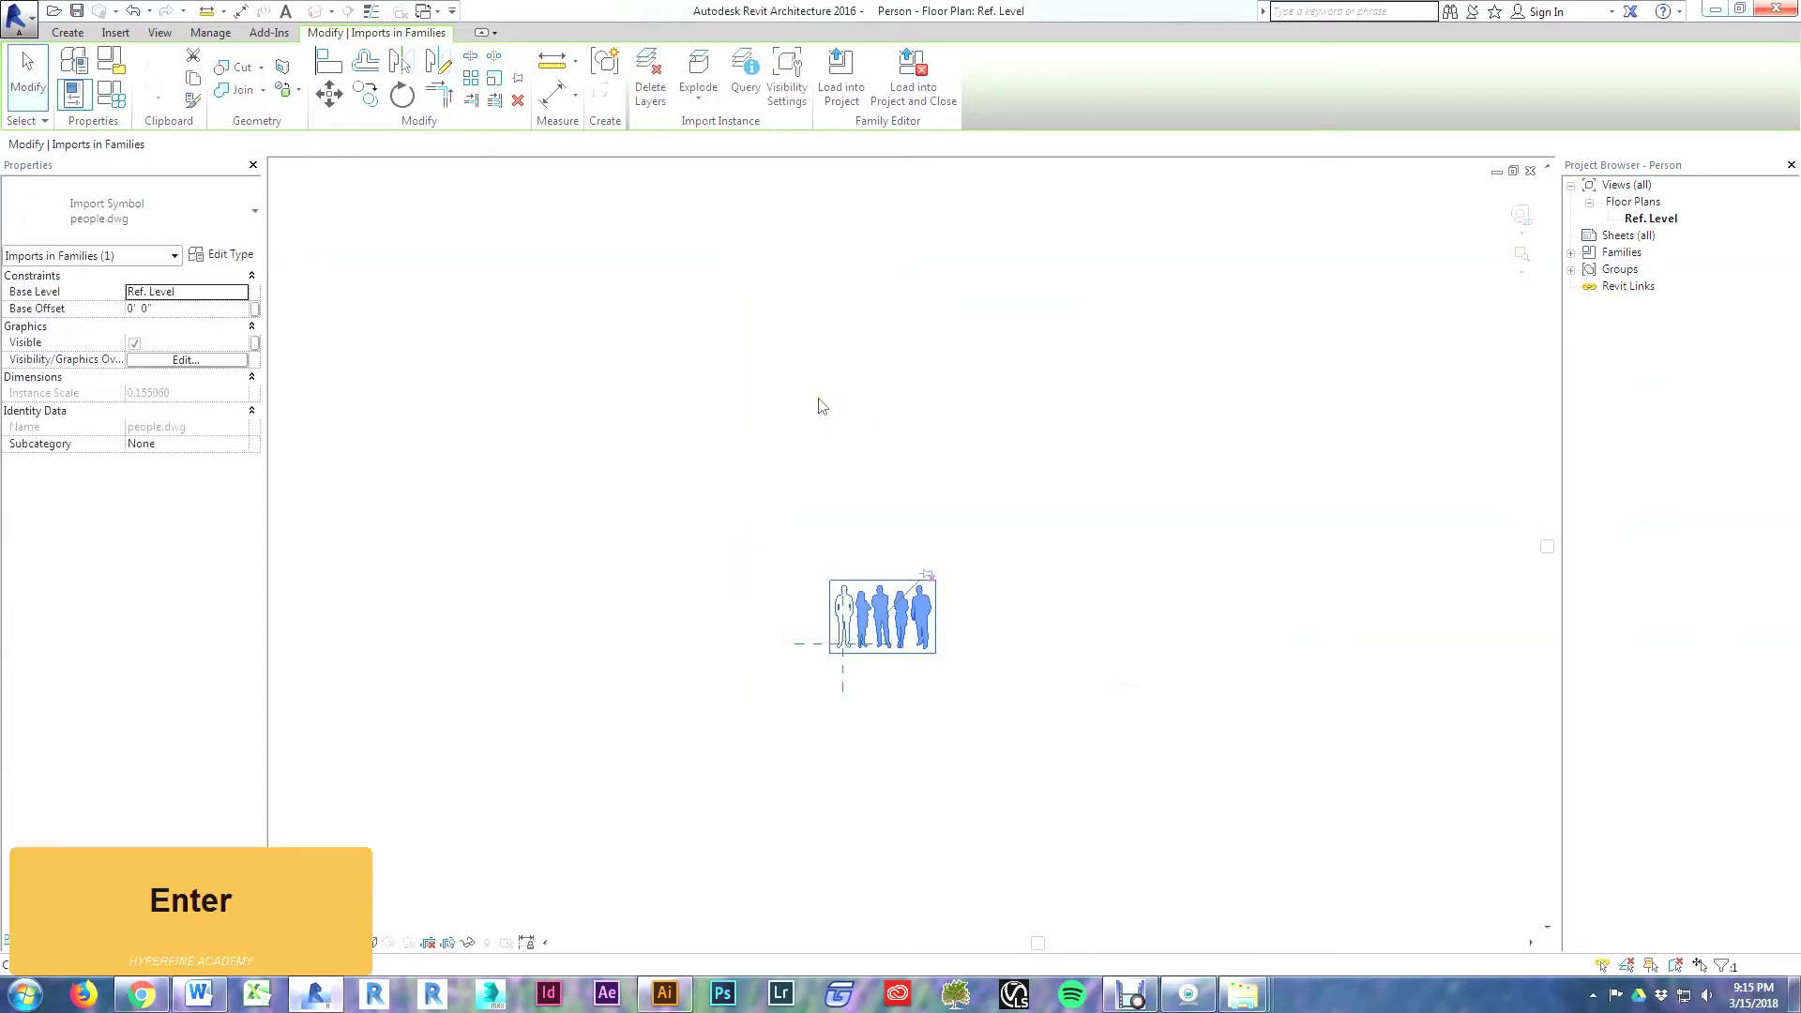
click(818, 406)
middle_click(788, 577)
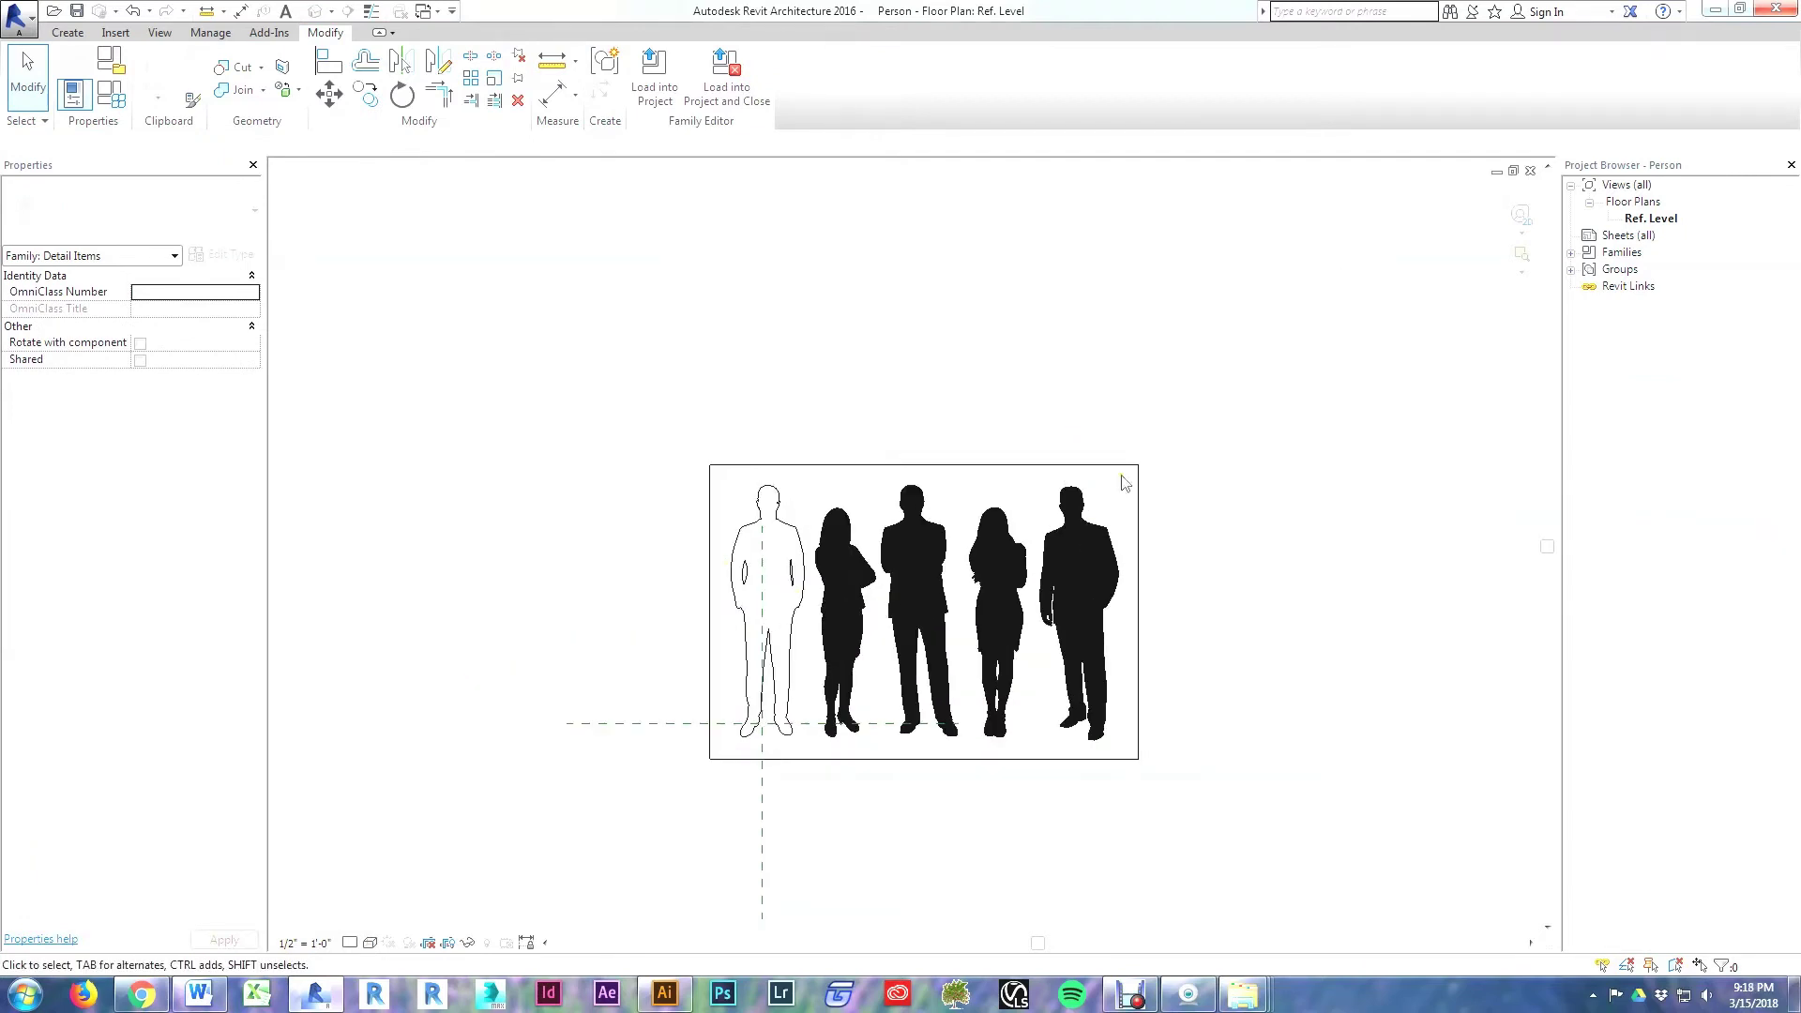
Step: Fully explode the imported people drawing into lines and delete the elements reported as too short
click(716, 583)
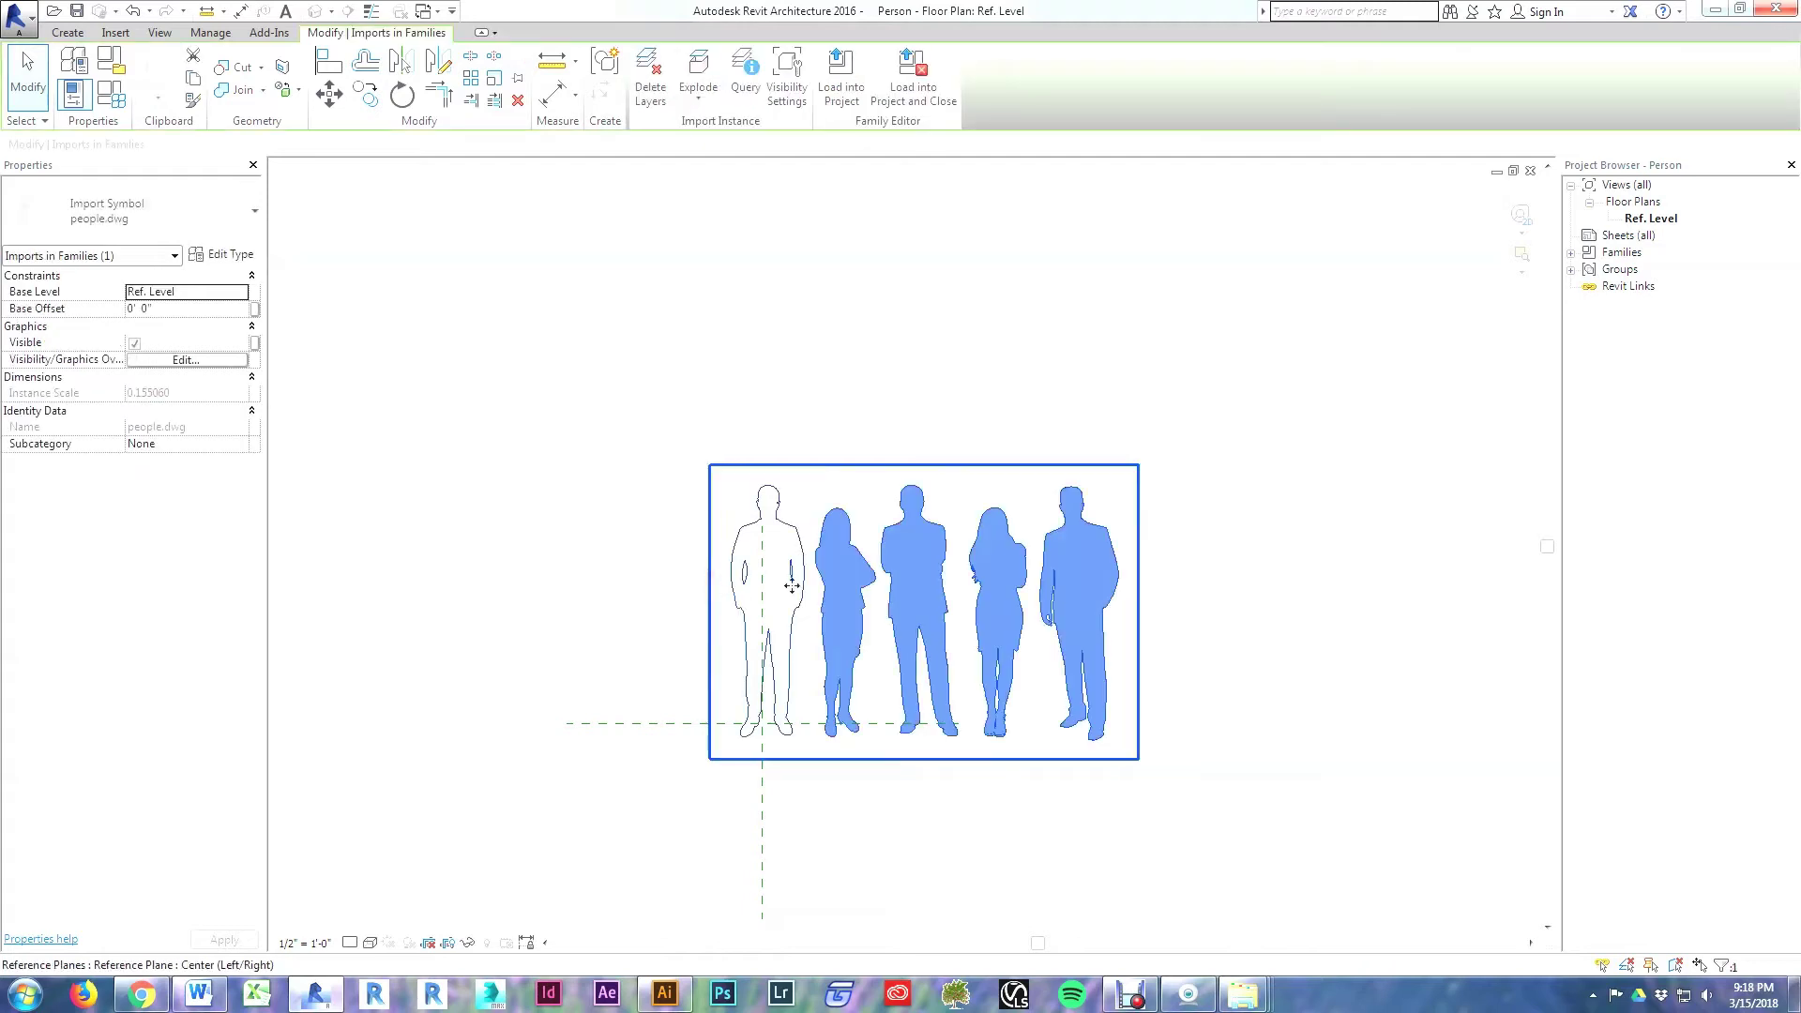
click(701, 101)
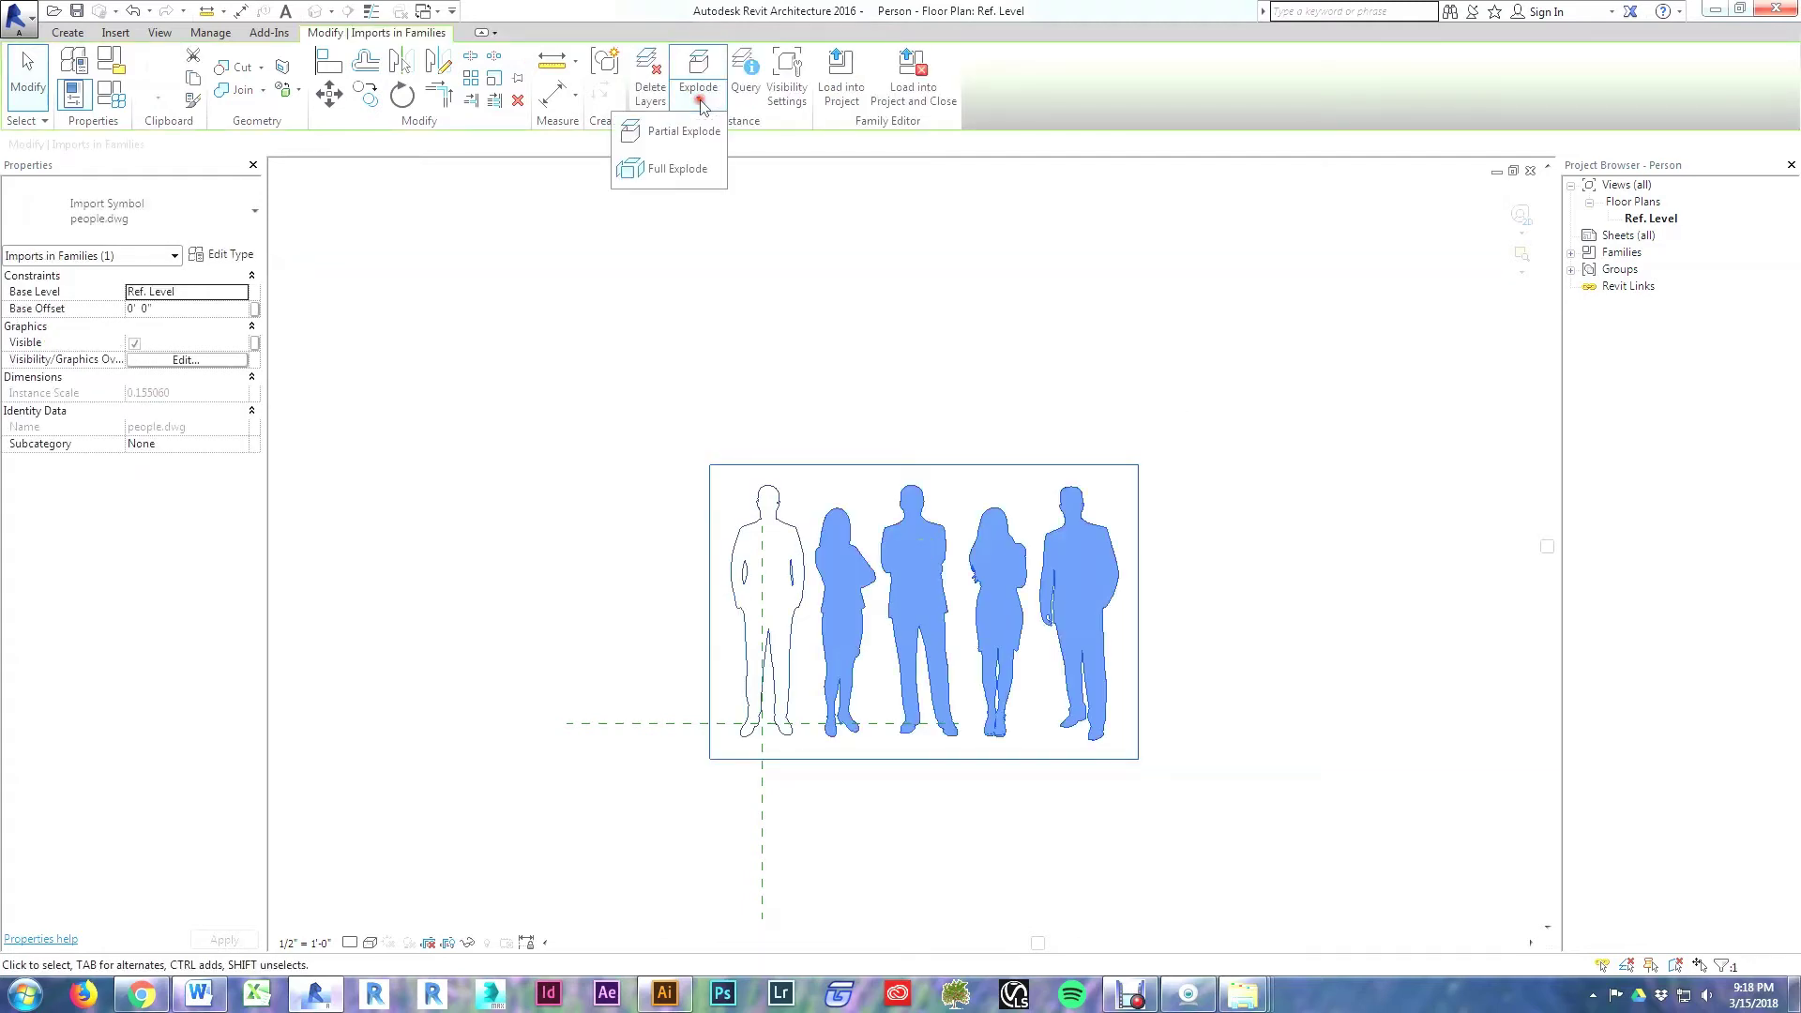
click(673, 171)
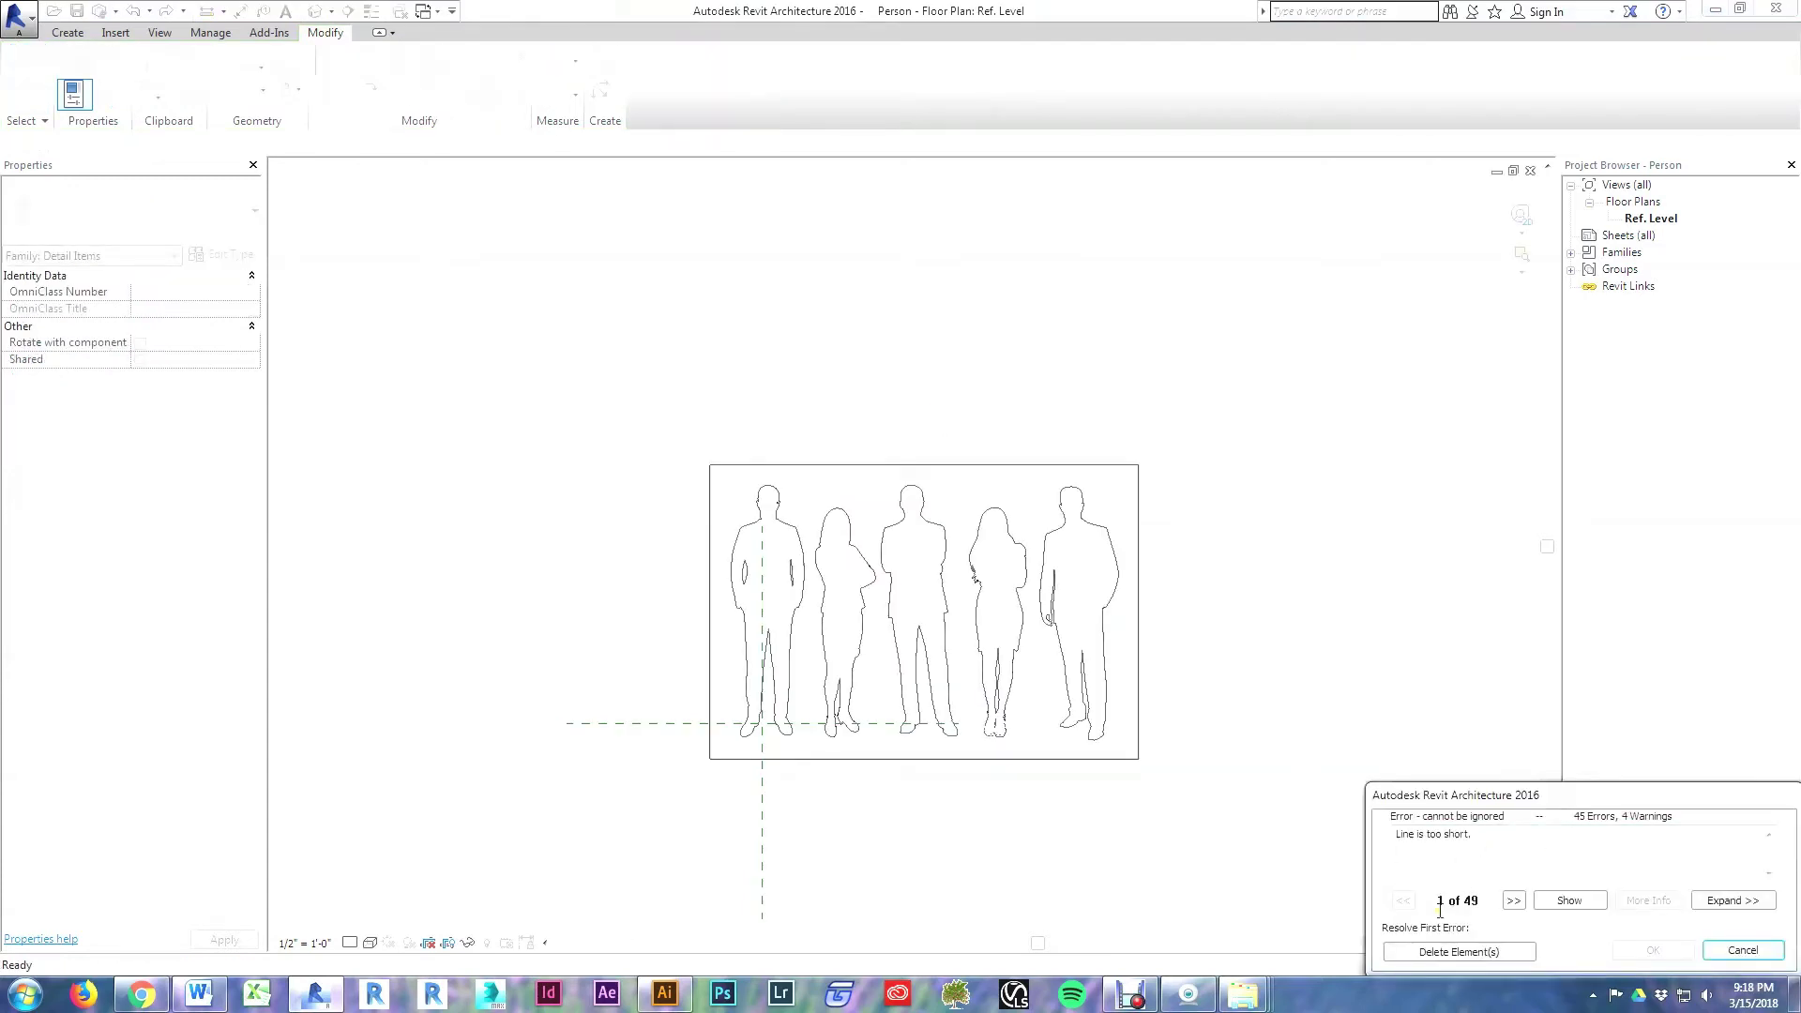
click(1461, 952)
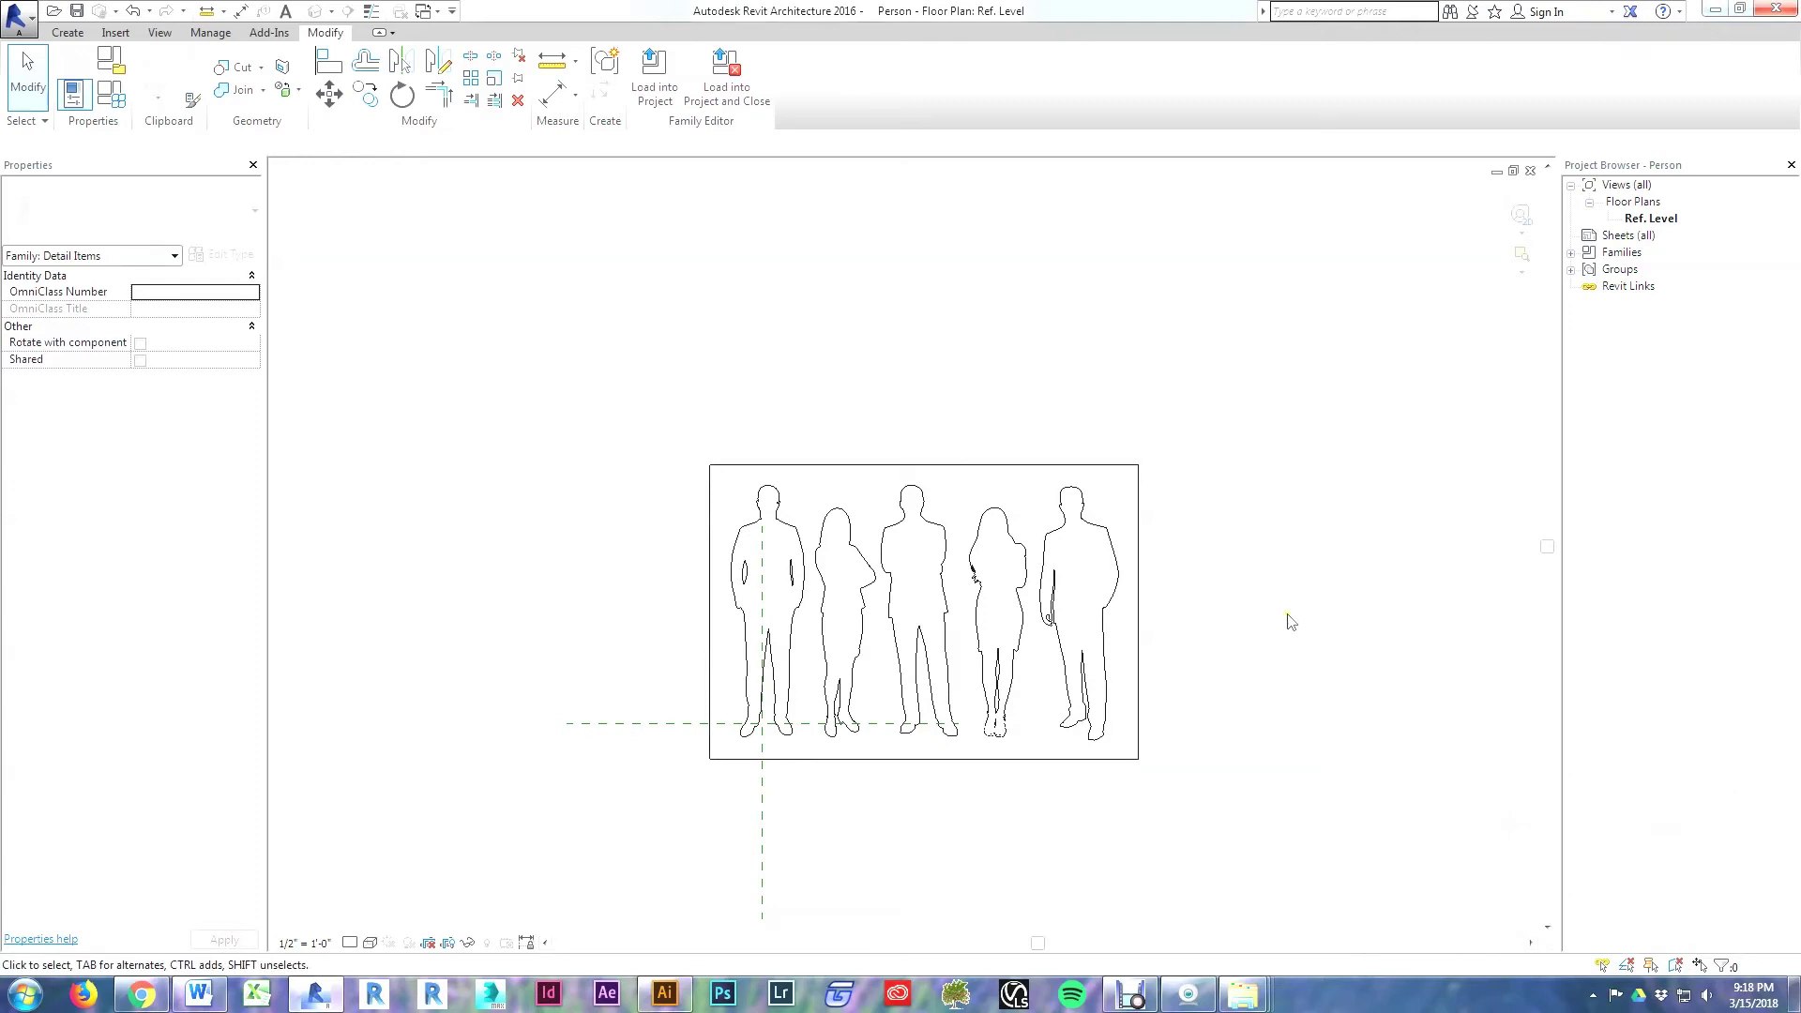
Step: Start a filled region and pick the chained lines of the first man's shoulder and outer arm as boundary
scroll(863, 521, up, 1)
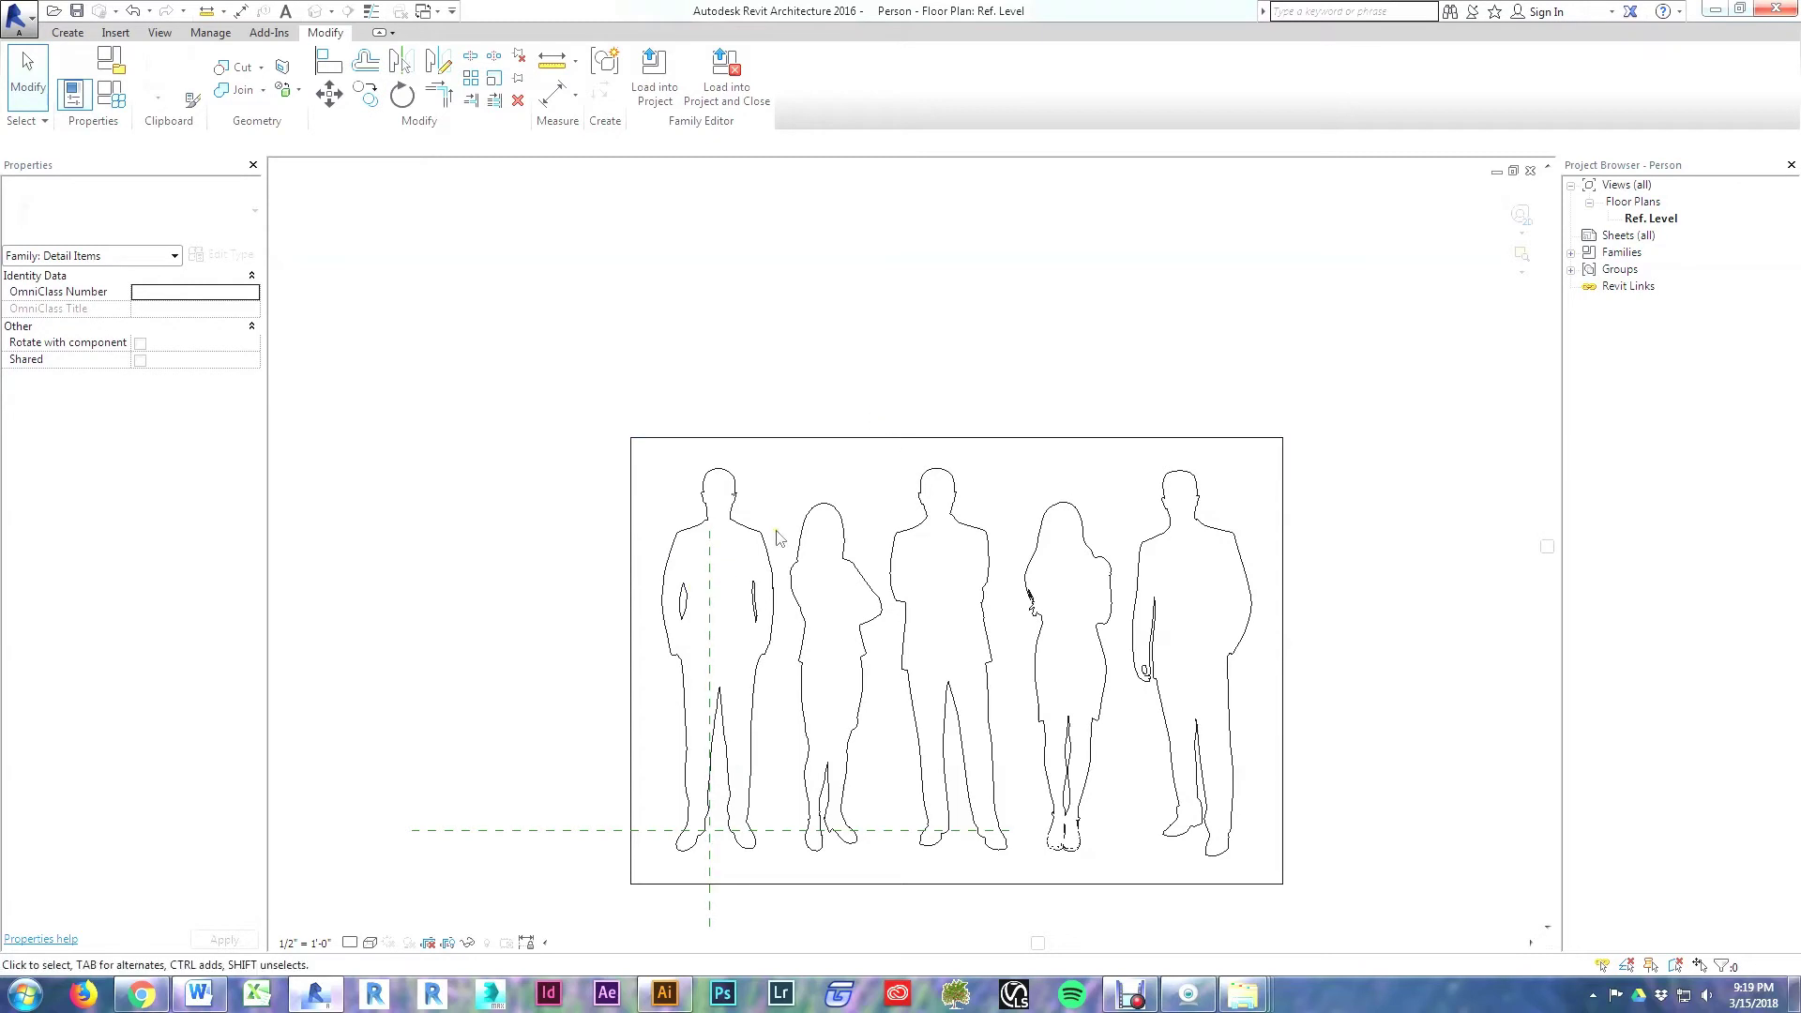
scroll(725, 647, up, 1)
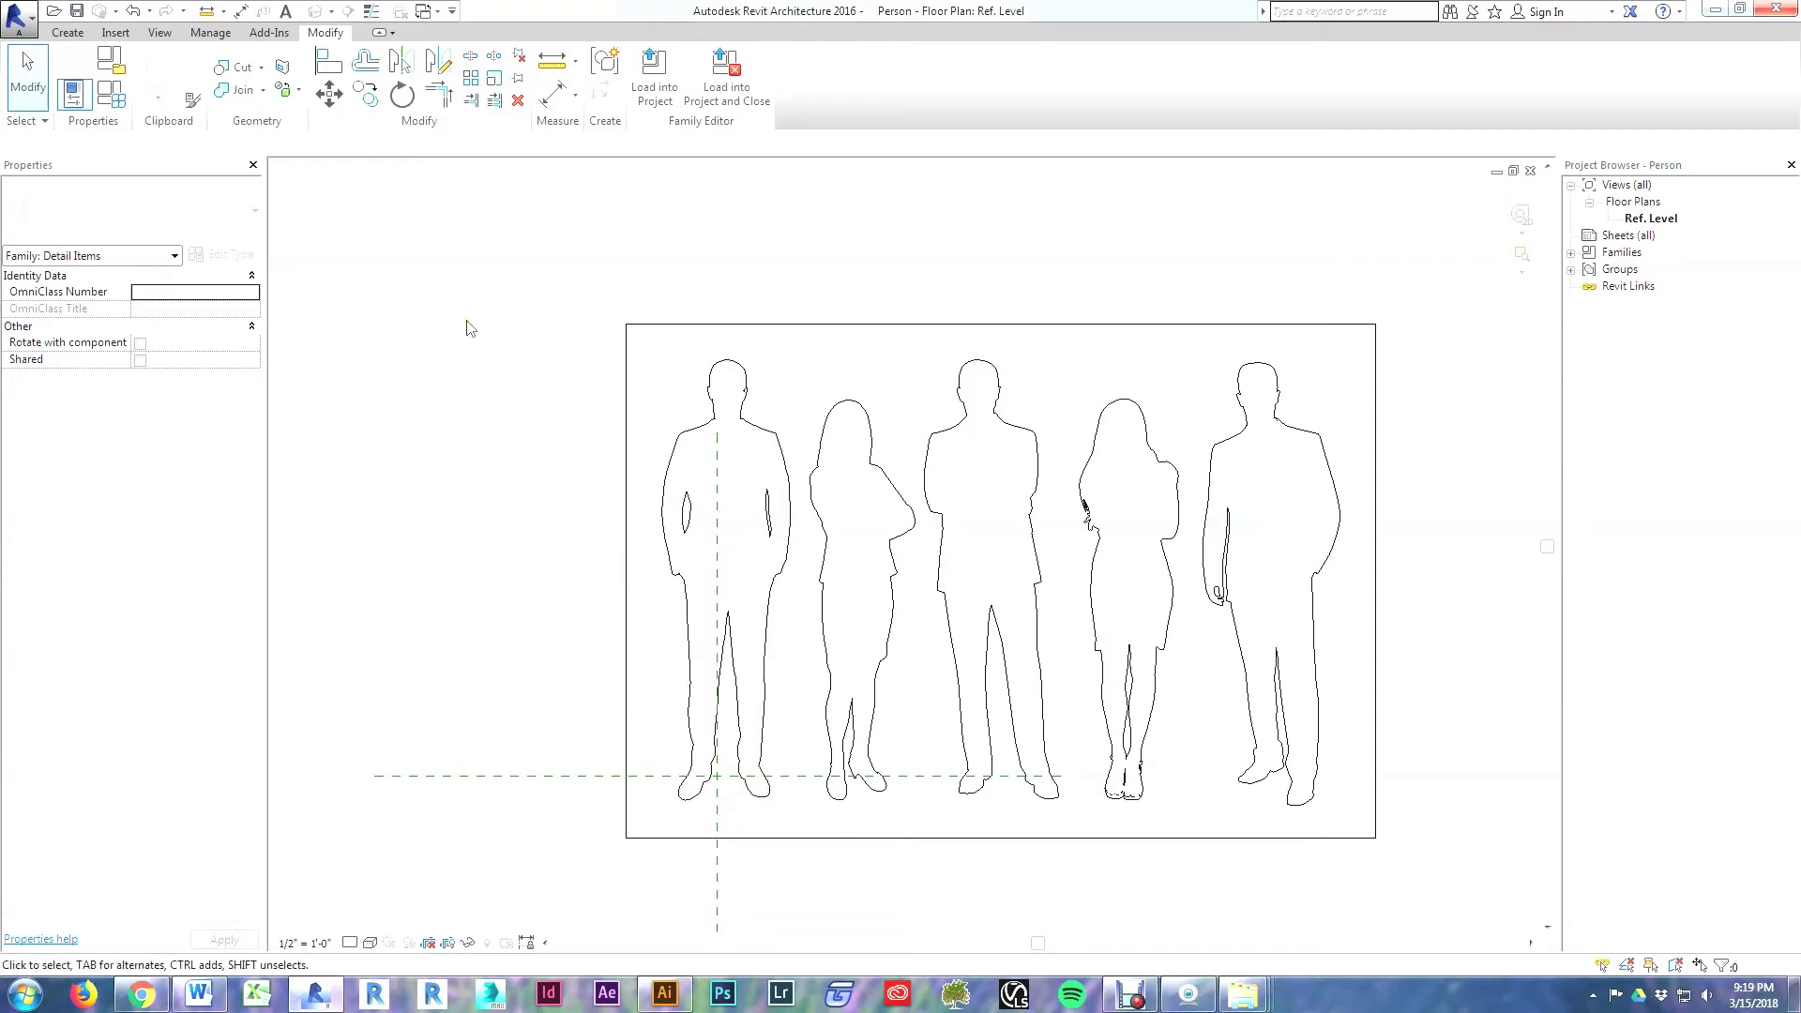
key(r)
key(f)
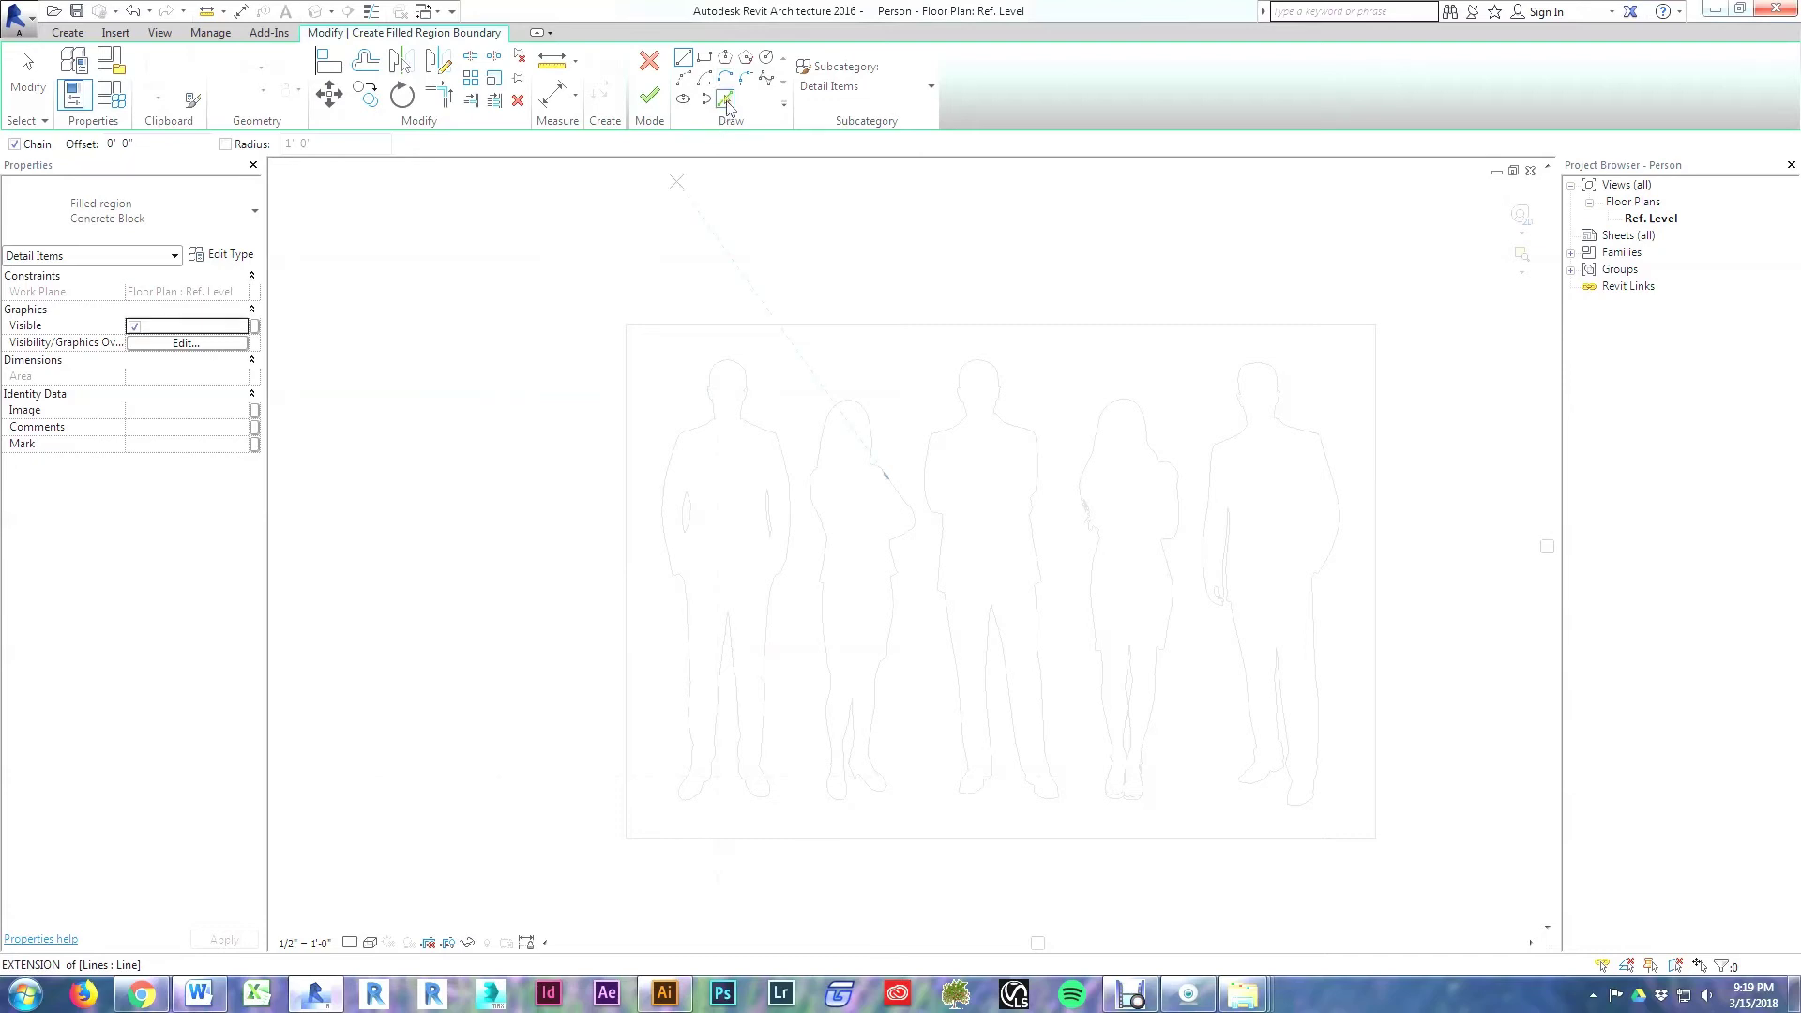
click(725, 100)
key(Tab)
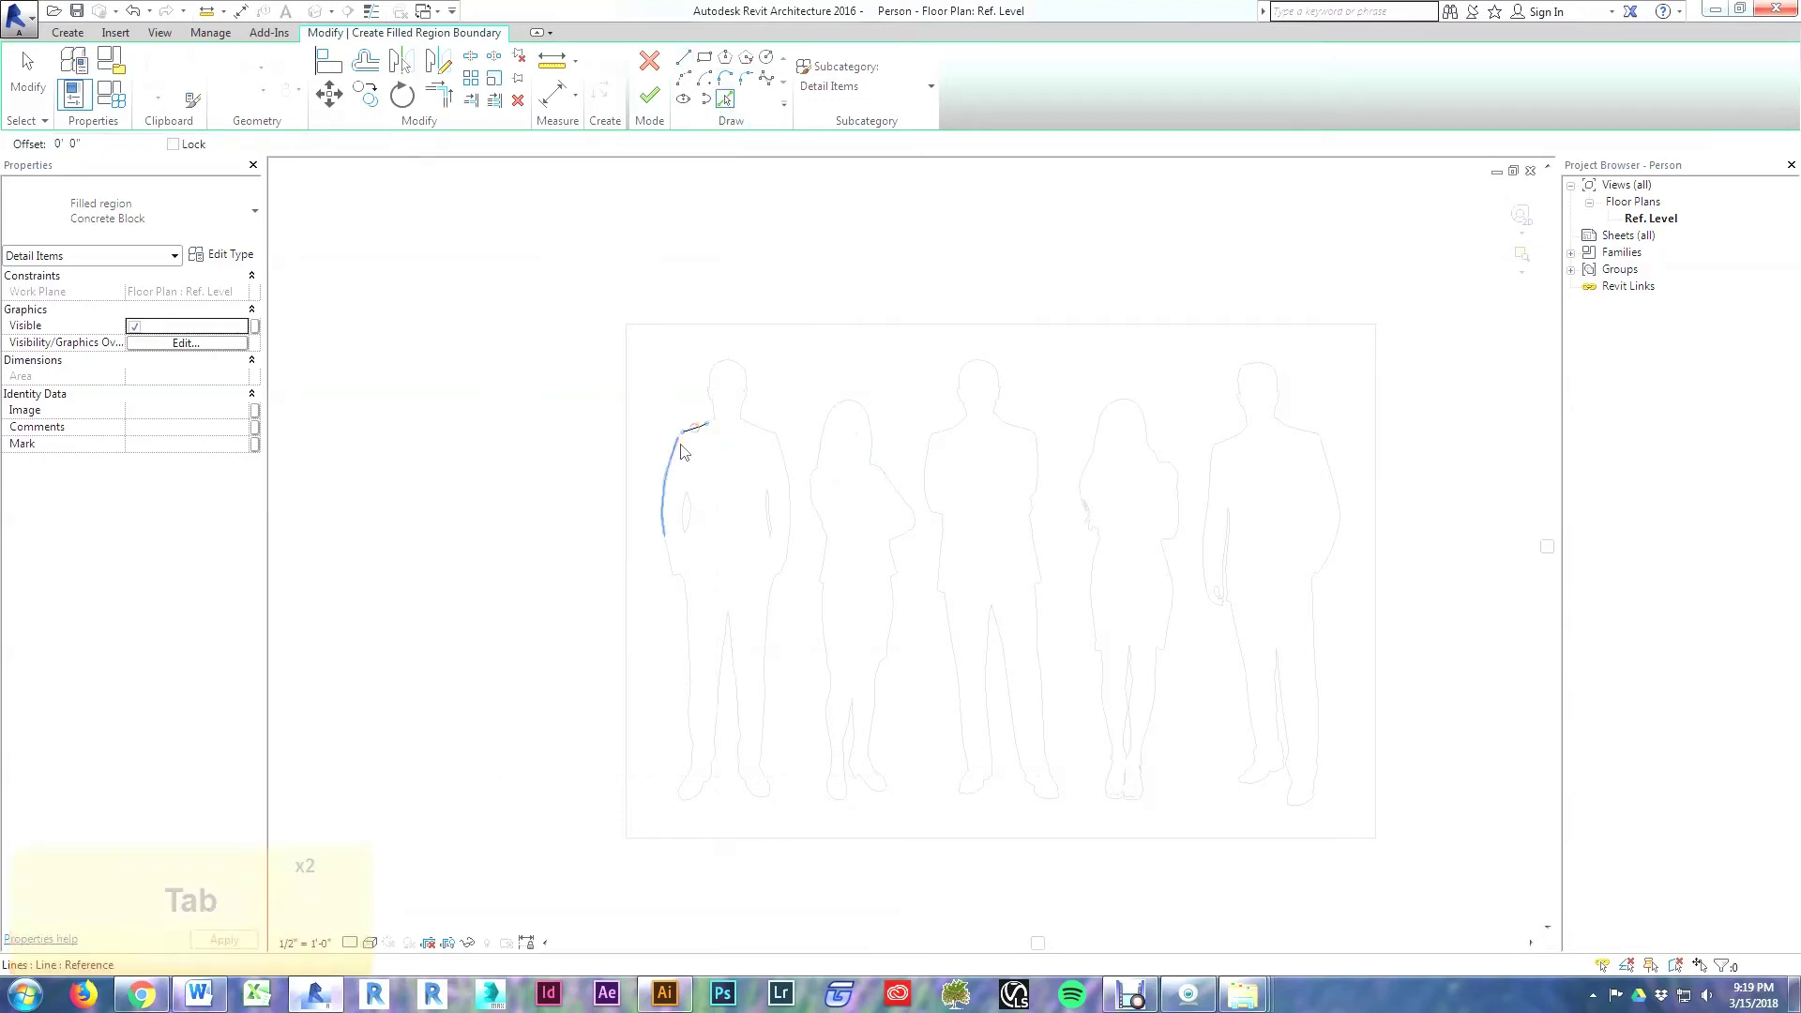
key(Tab)
click(684, 450)
Step: Add the line chains of the first man's lower sleeve and both legs to the filled region boundary
key(Tab)
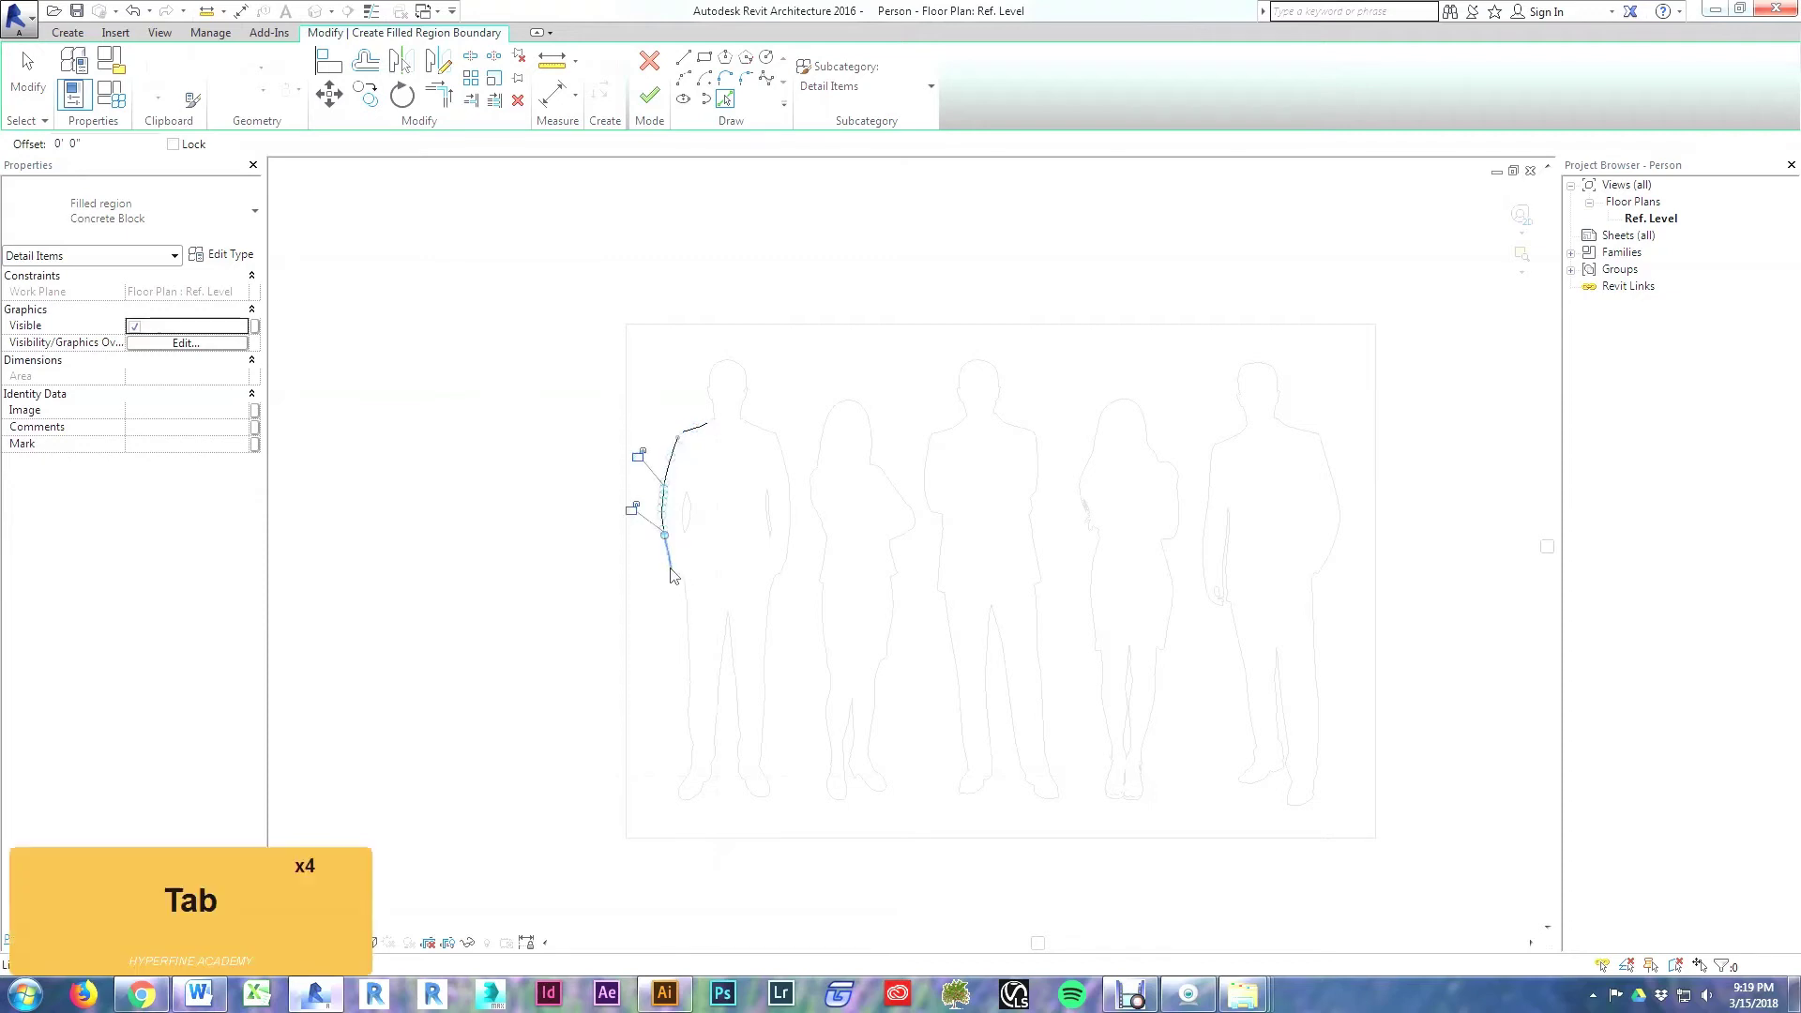
click(672, 576)
key(Tab)
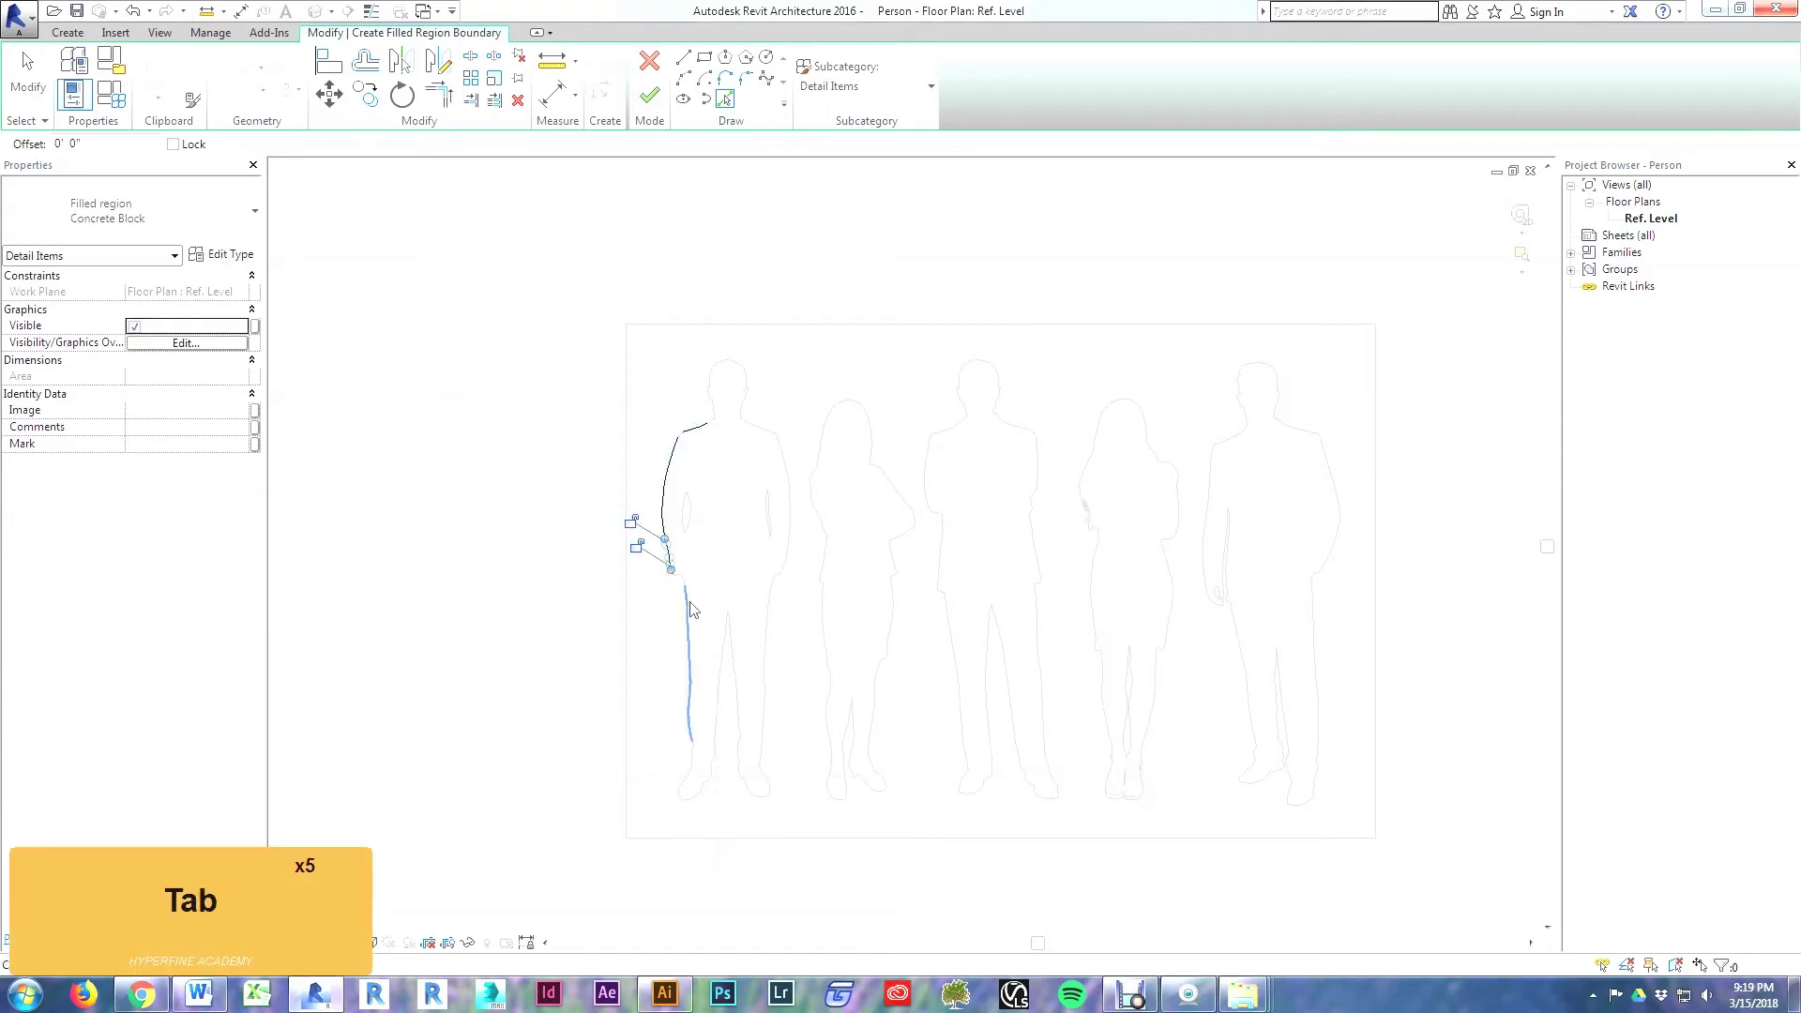
click(684, 626)
key(Tab)
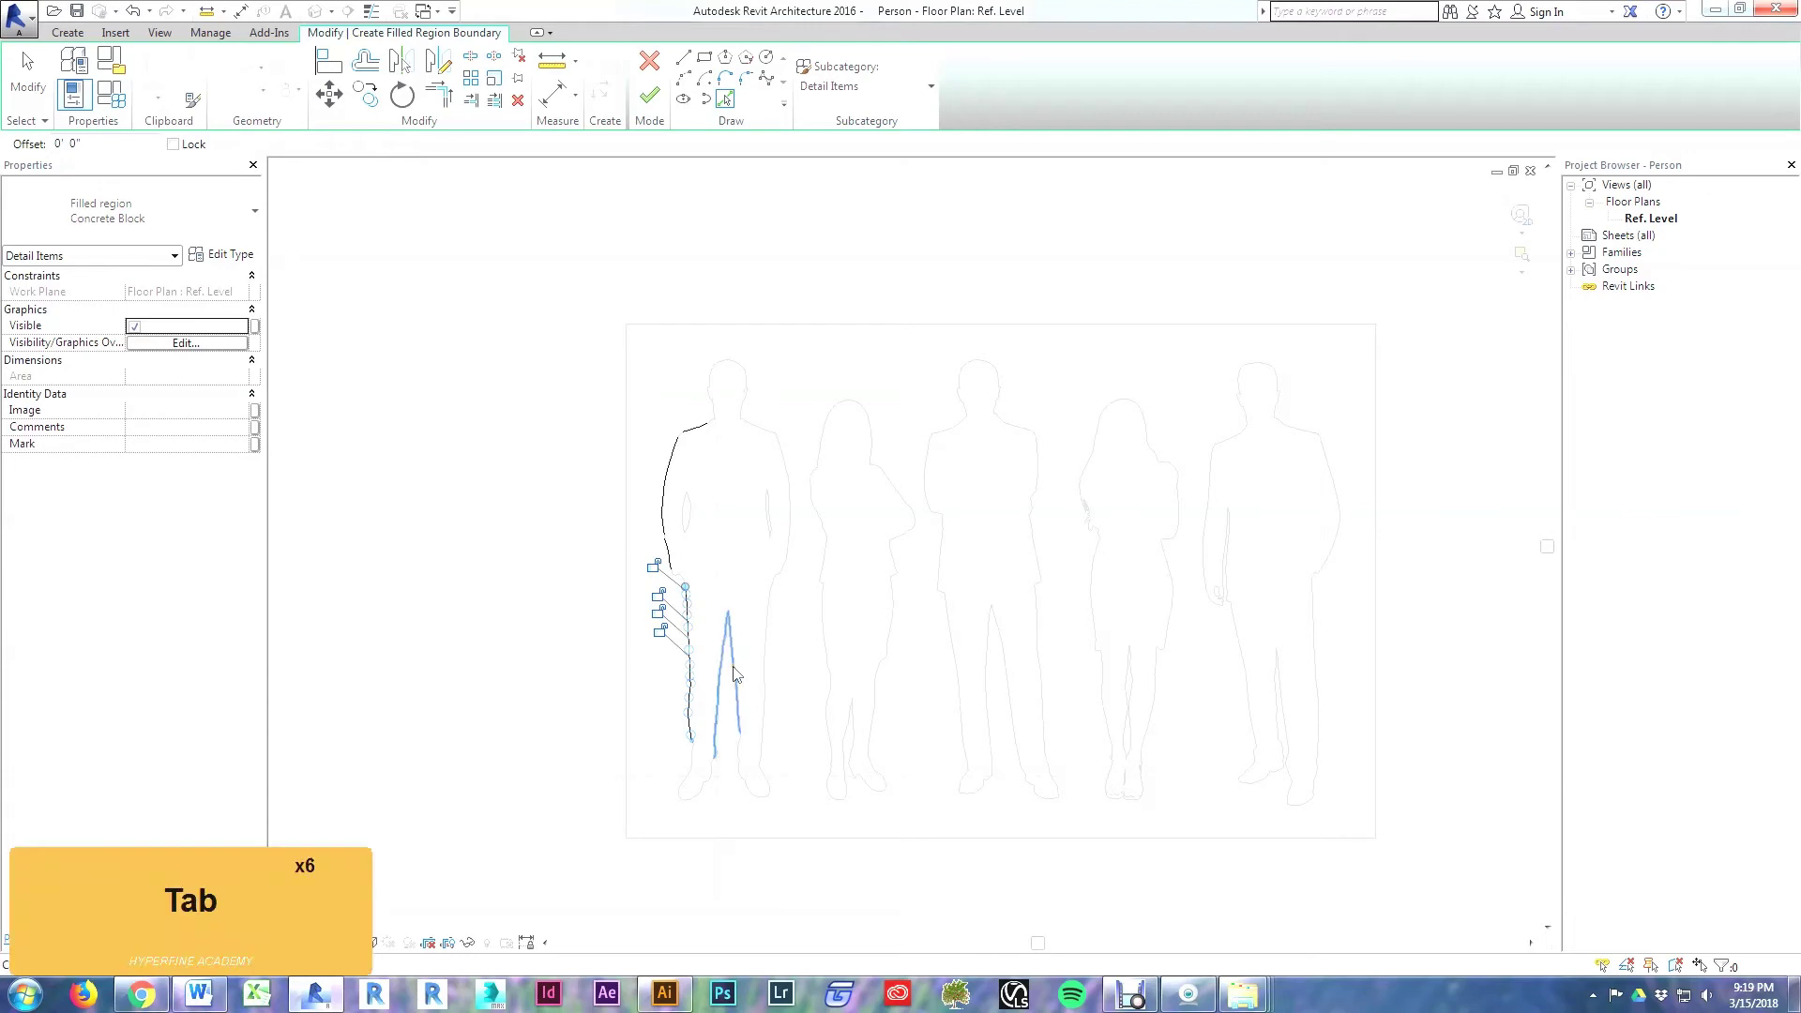
click(734, 666)
key(Tab)
click(766, 661)
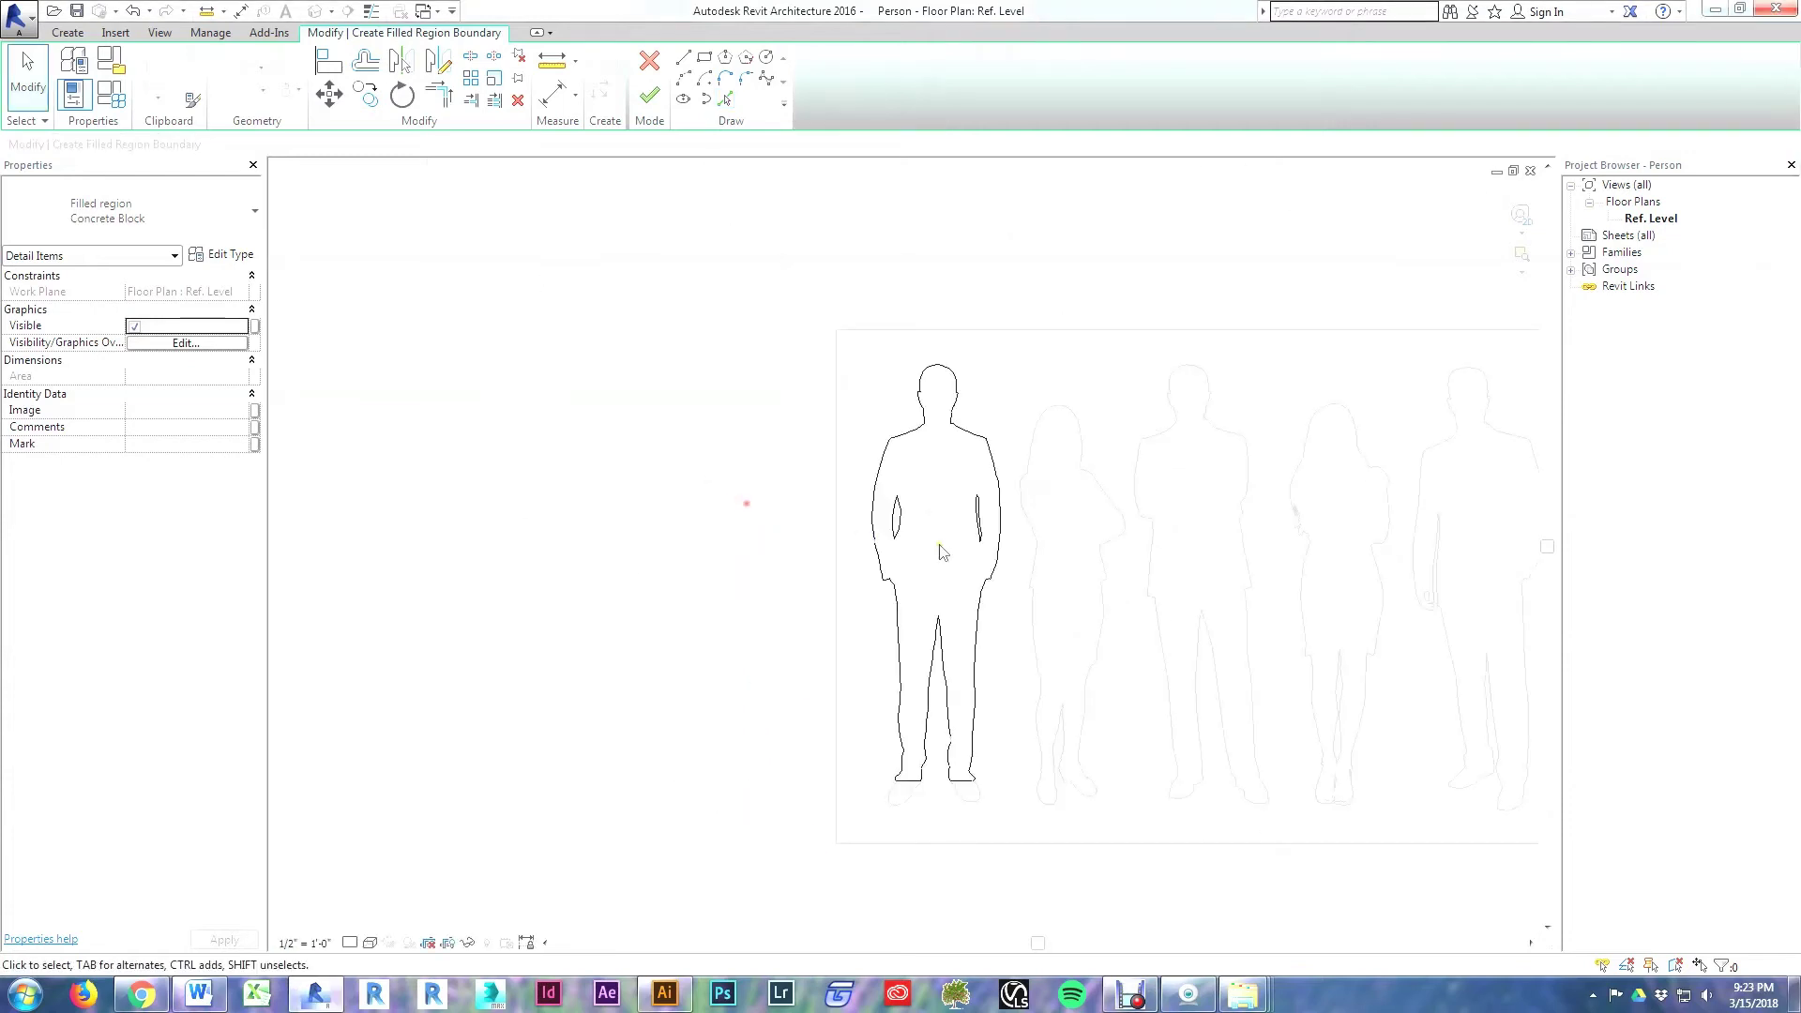
Step: Turn on thin lines, try to finish the man's filled region, and continue sketching to repair the open ends
scroll(1046, 466, up, 1)
scroll(1037, 485, up, 1)
key(t)
key(l)
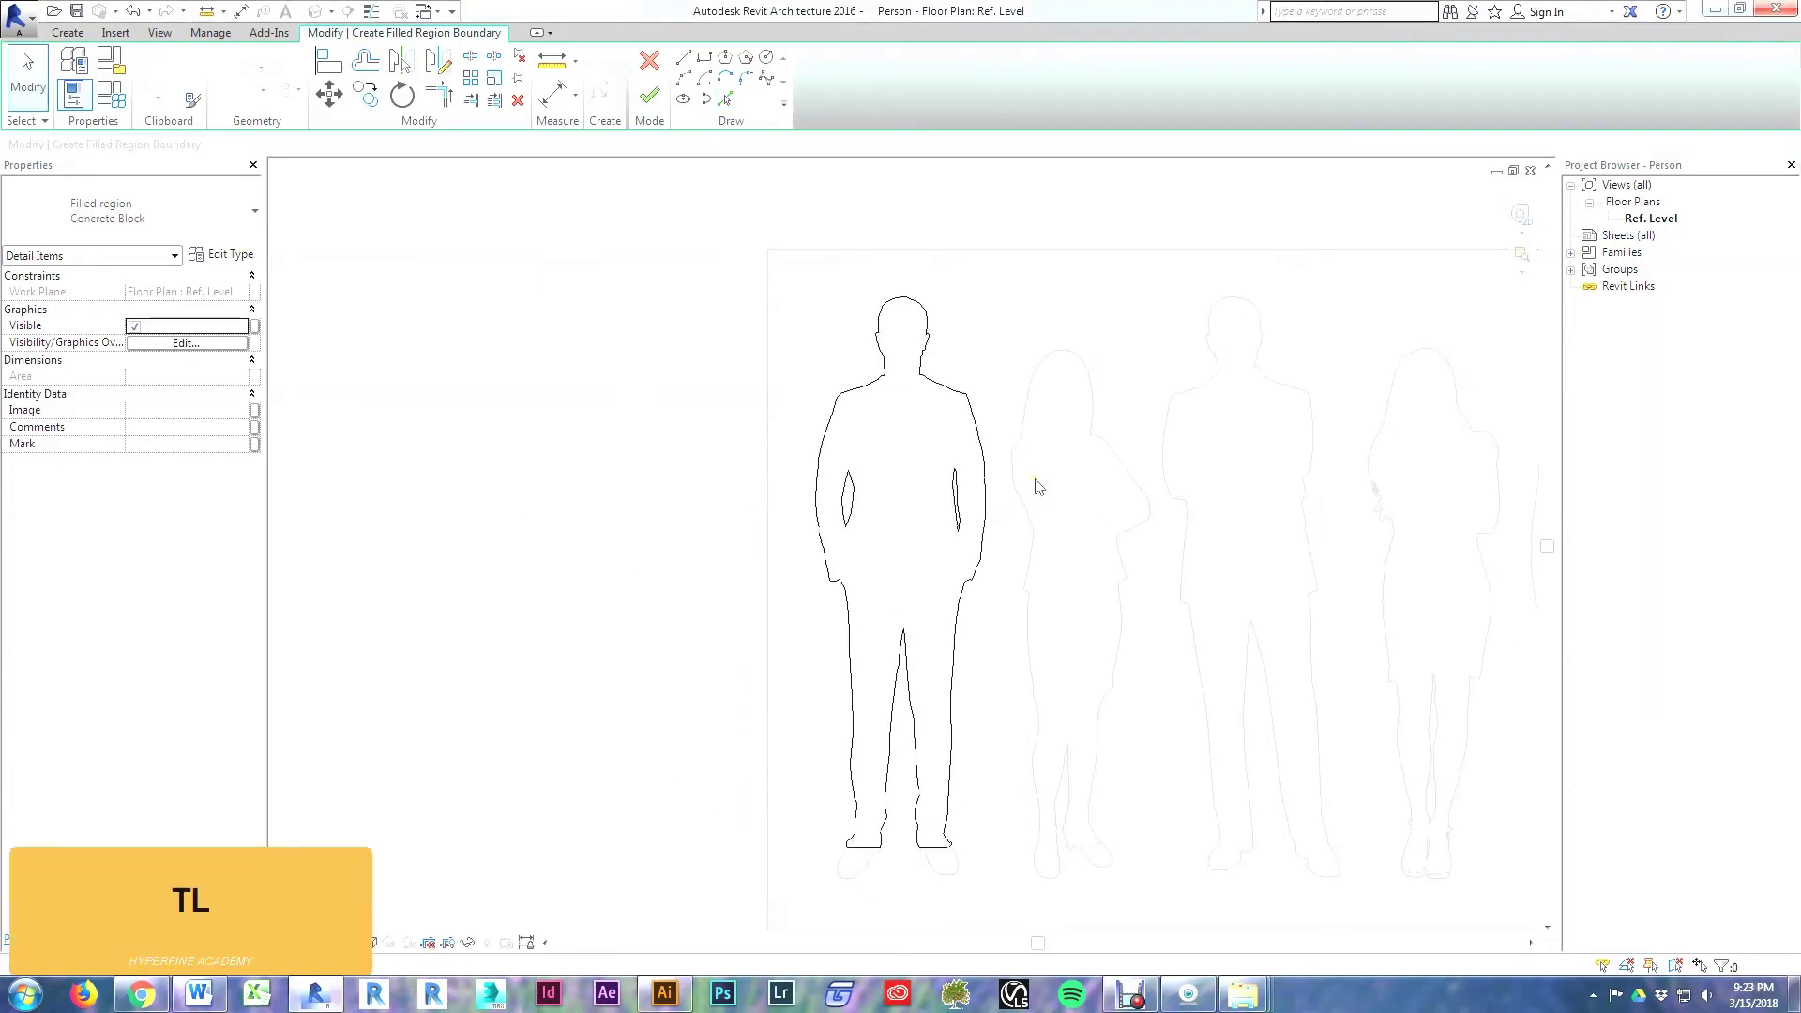
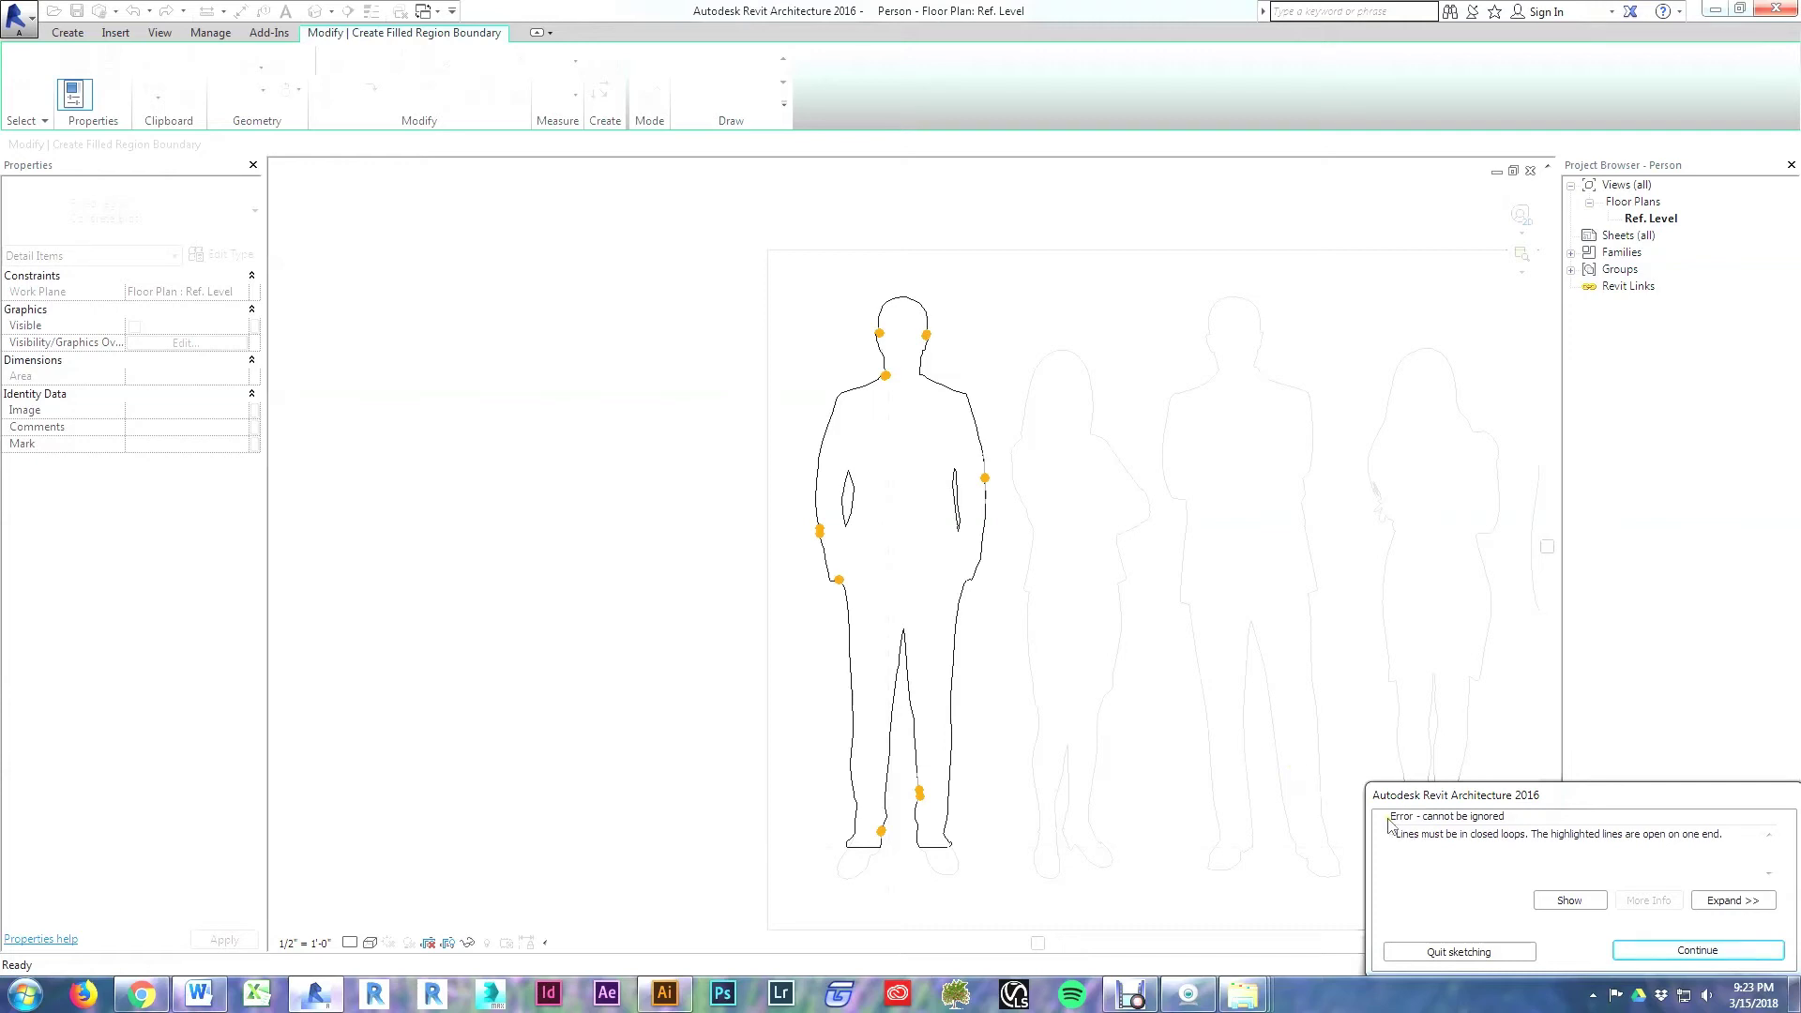
click(1670, 952)
Step: Try to bridge the gap in the man's outer arm line beside the first woman by picking the short missing segment
scroll(986, 479, up, 3)
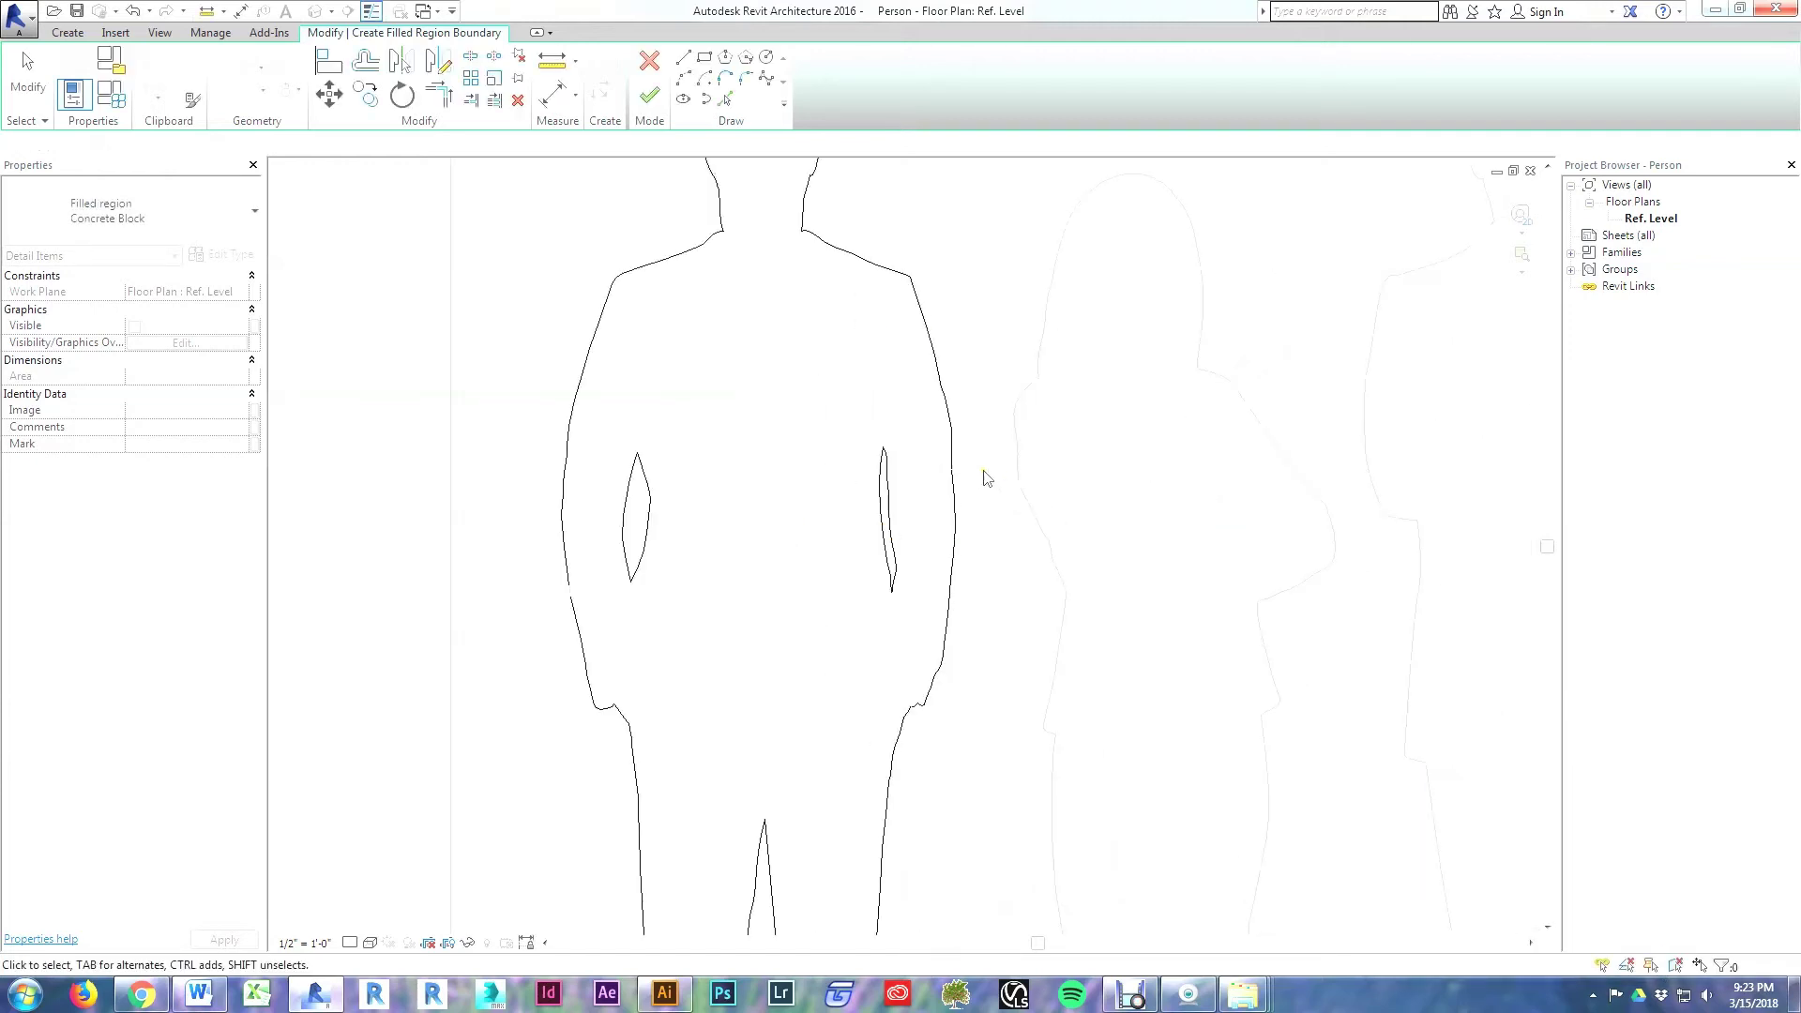
scroll(987, 478, up, 6)
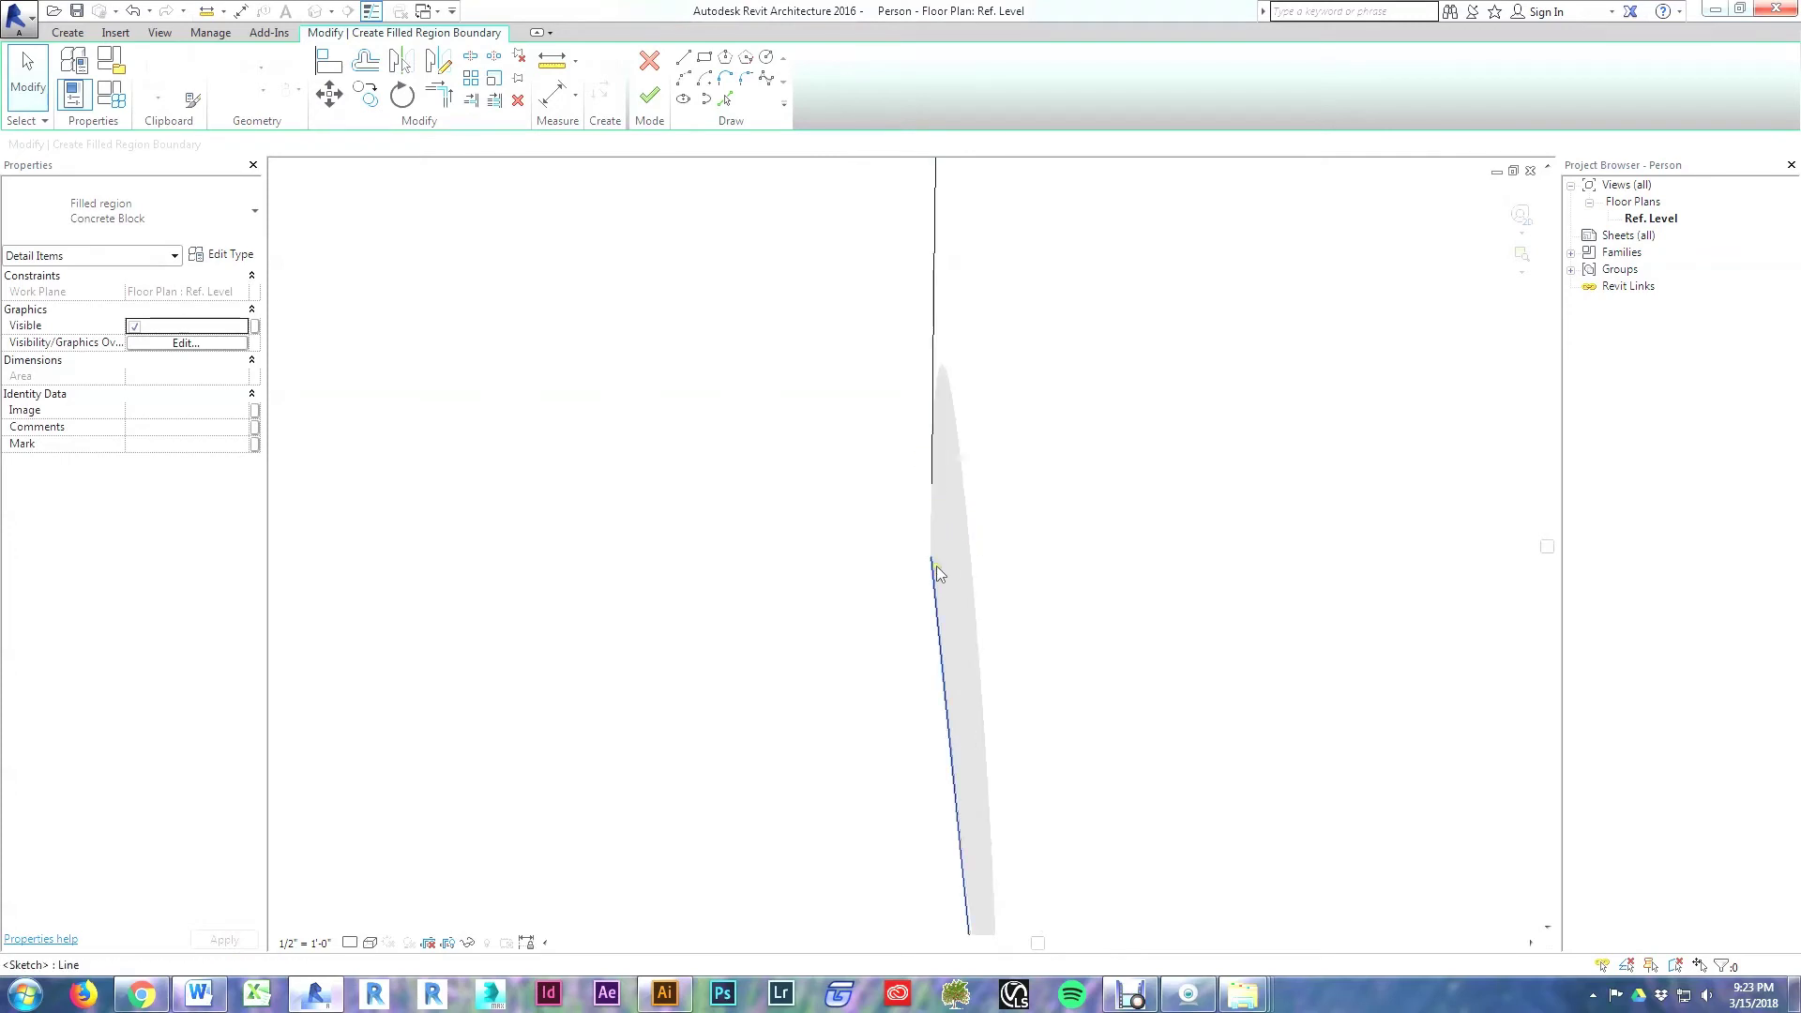
click(724, 98)
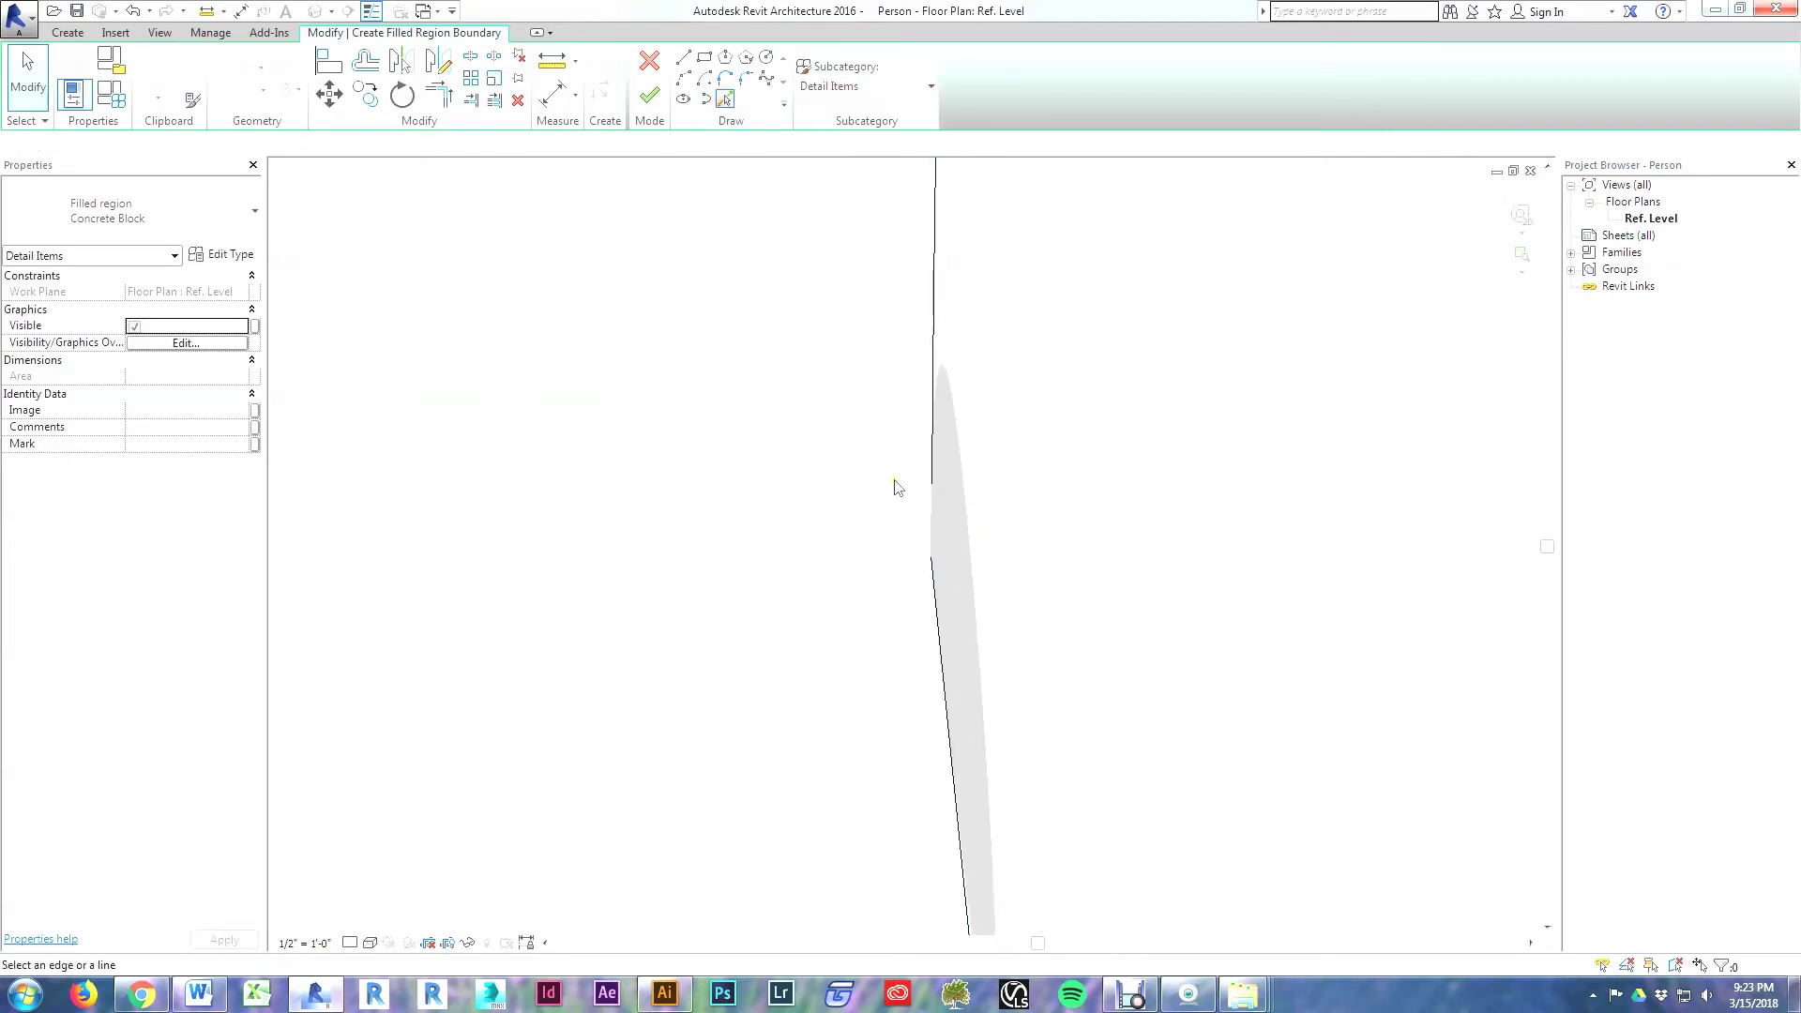
click(931, 512)
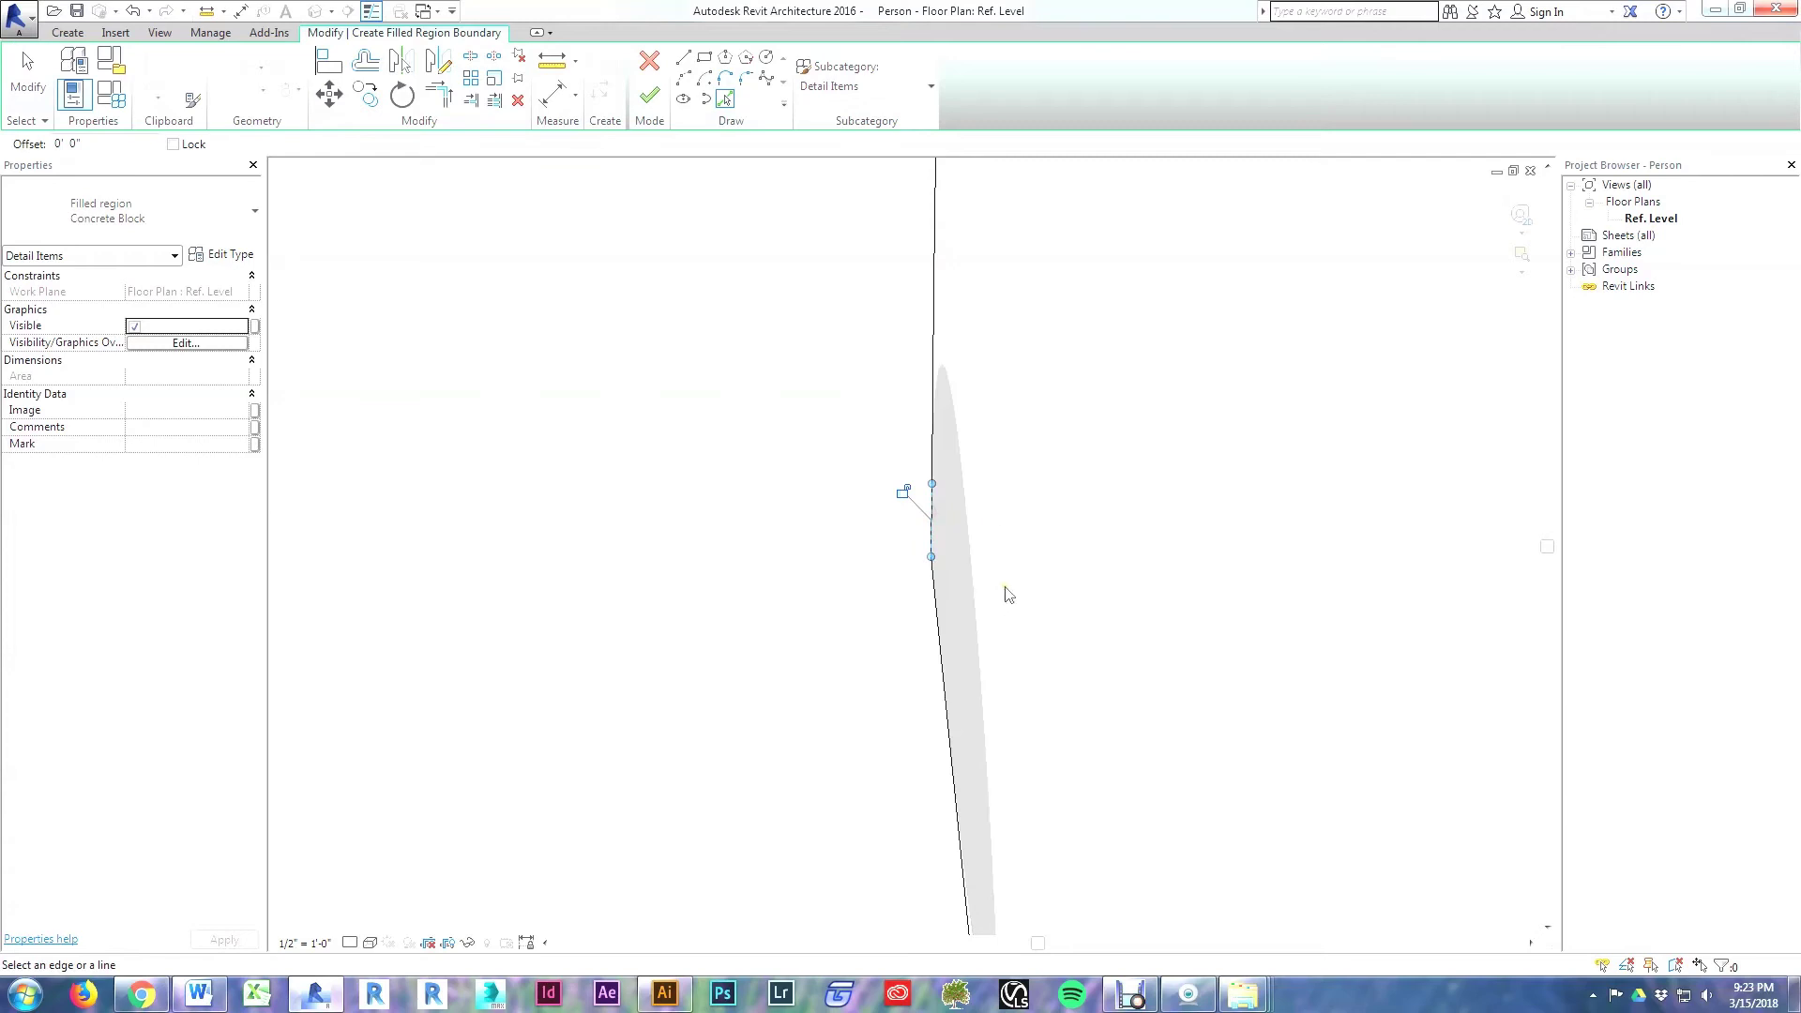
key(Escape)
key(Escape)
click(931, 520)
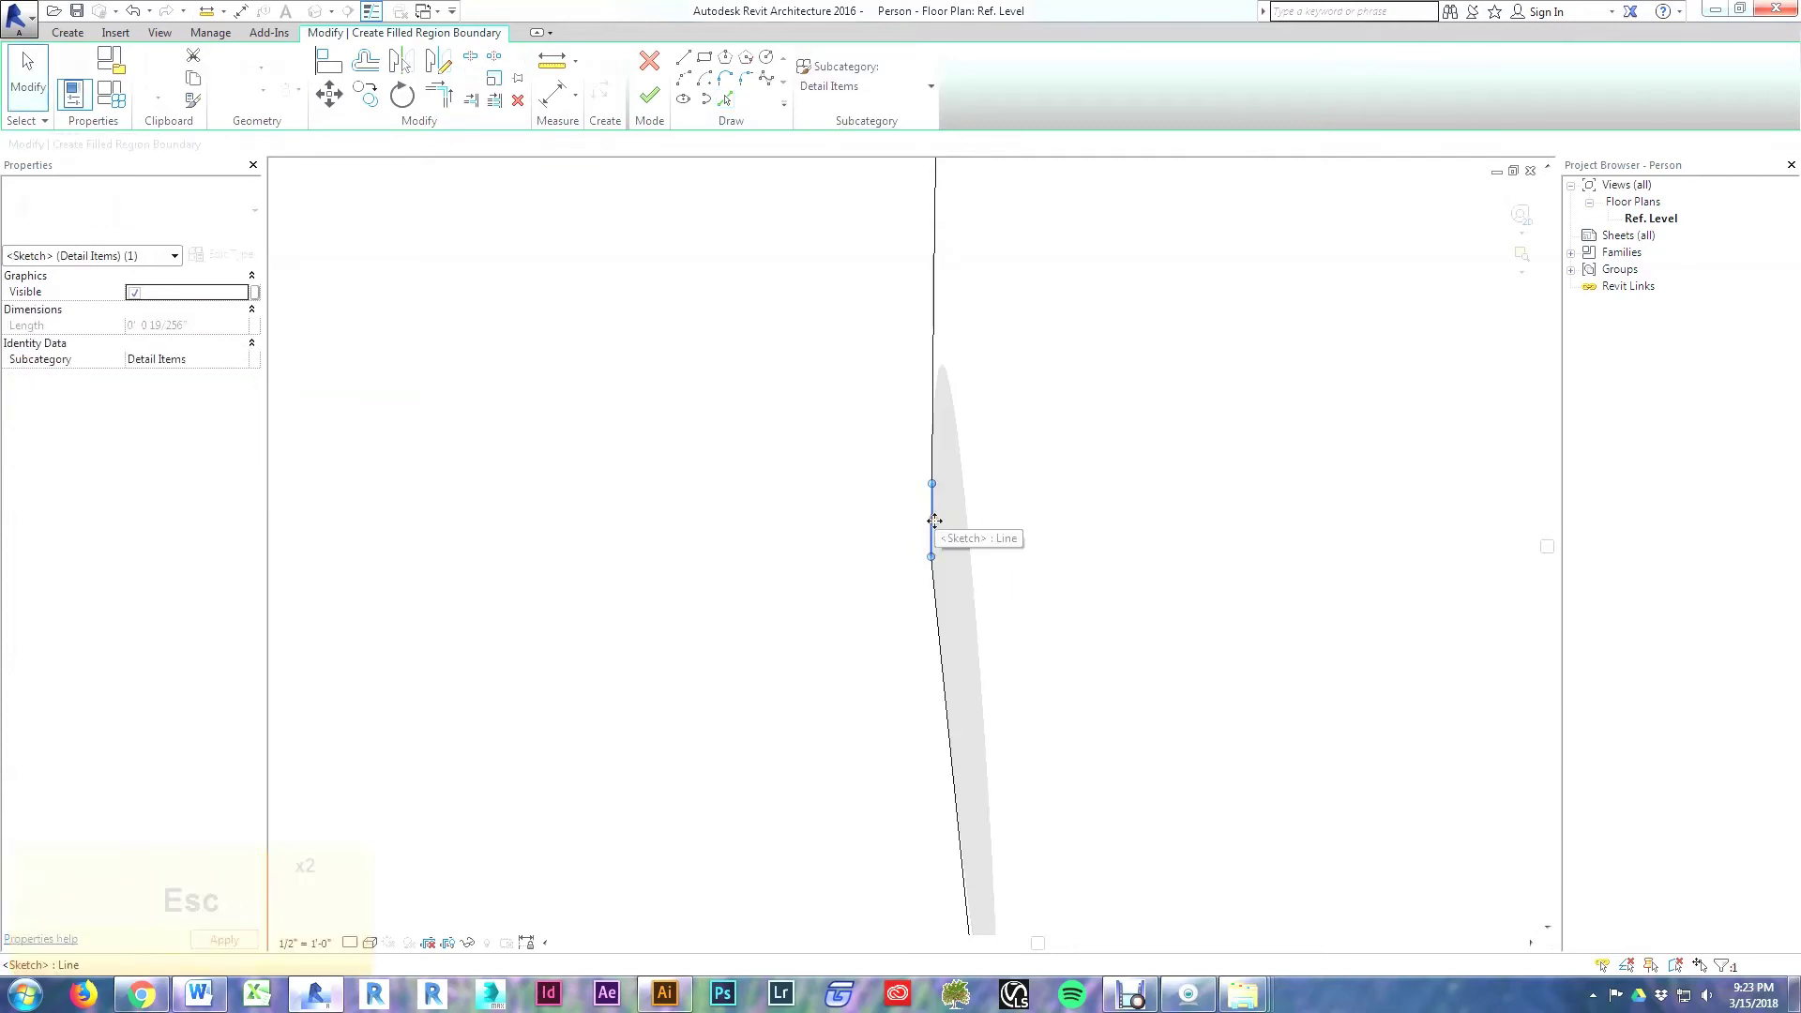
key(Delete)
Step: Stretch the open spline end to the adjoining arm line's endpoint to close the gap, and retry finishing the sketch
click(933, 484)
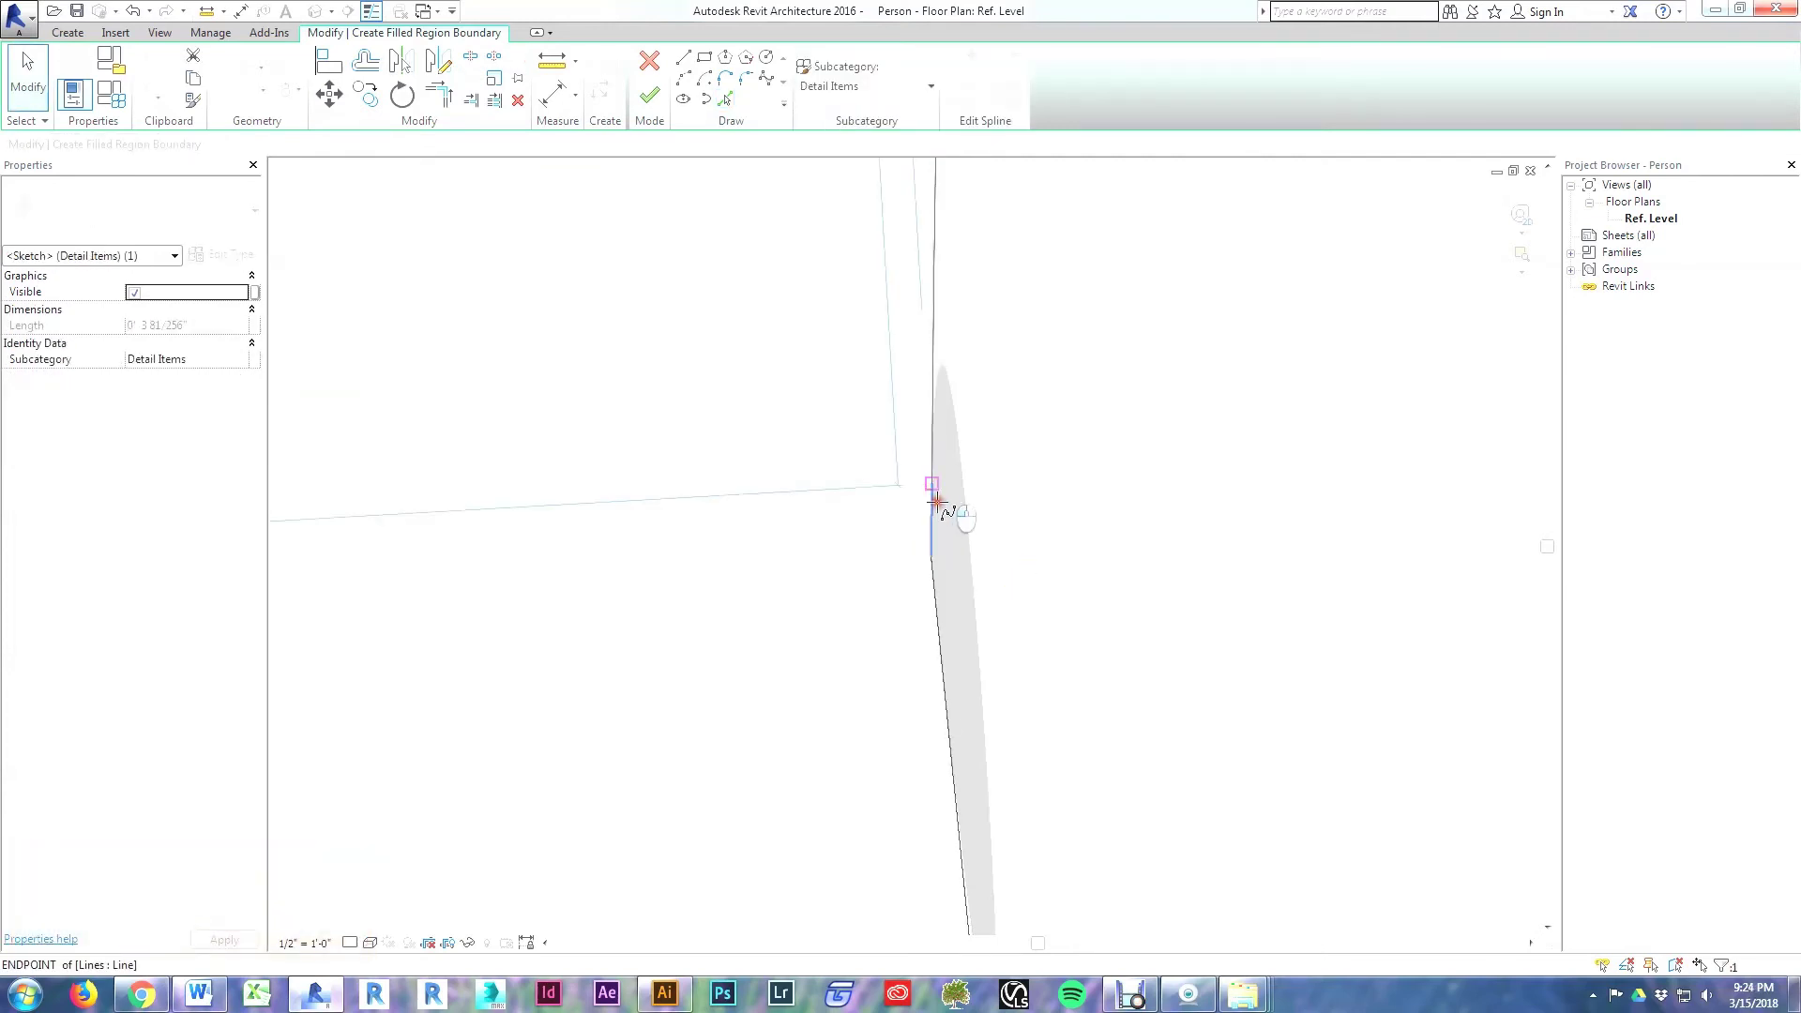
key(Escape)
scroll(1048, 592, down, 6)
click(650, 94)
click(1717, 953)
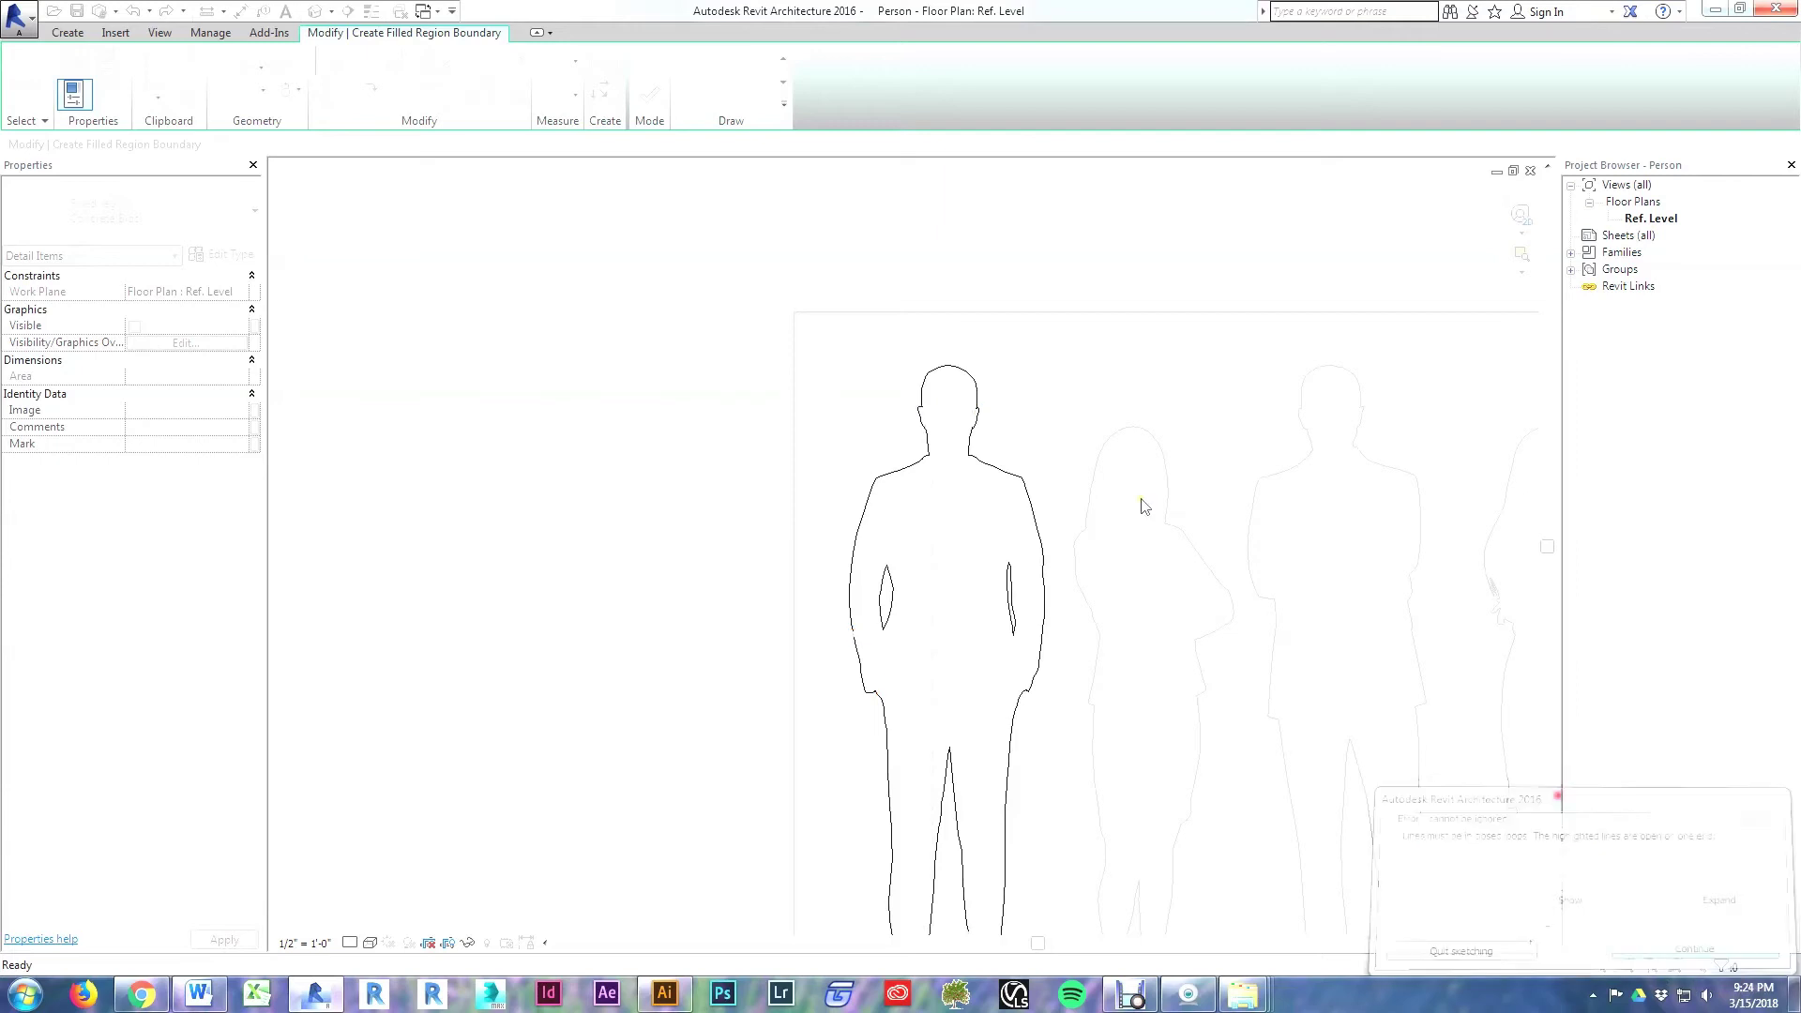
Step: Move the open end of the man's ear curve onto the endpoint of the head line above to close the gap
scroll(1005, 442, up, 8)
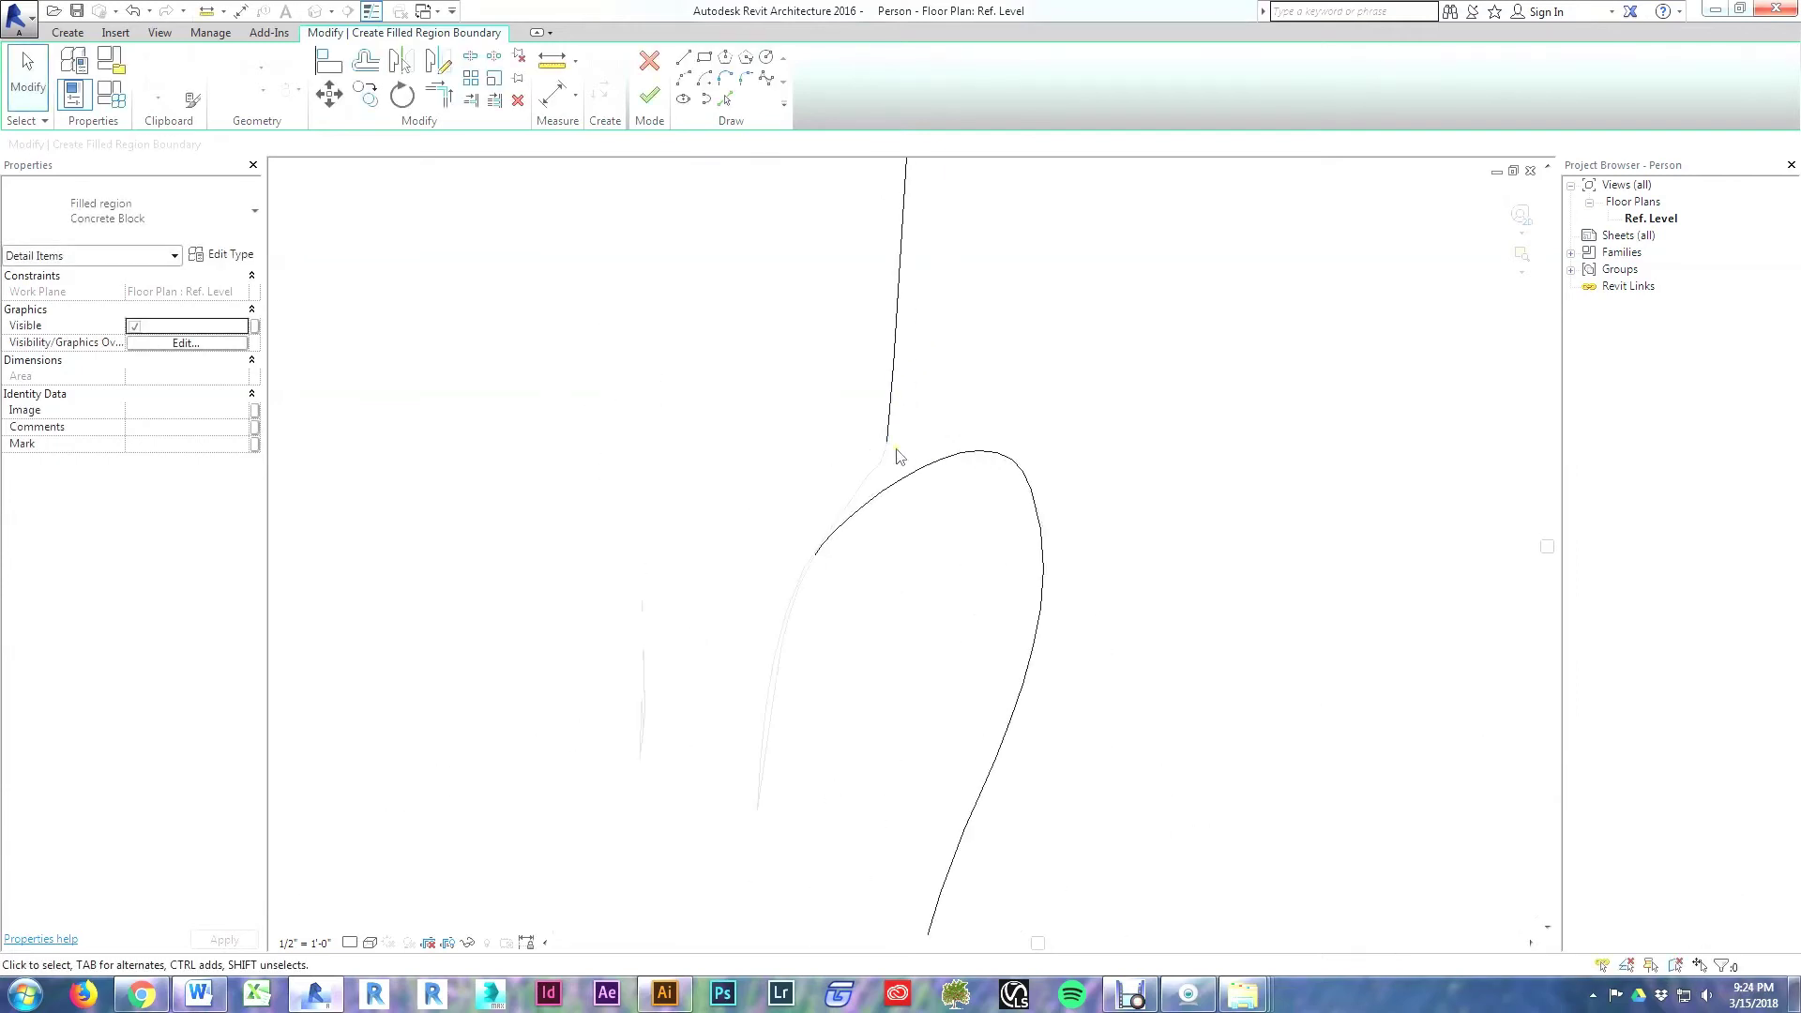
click(892, 486)
drag(816, 551, 899, 453)
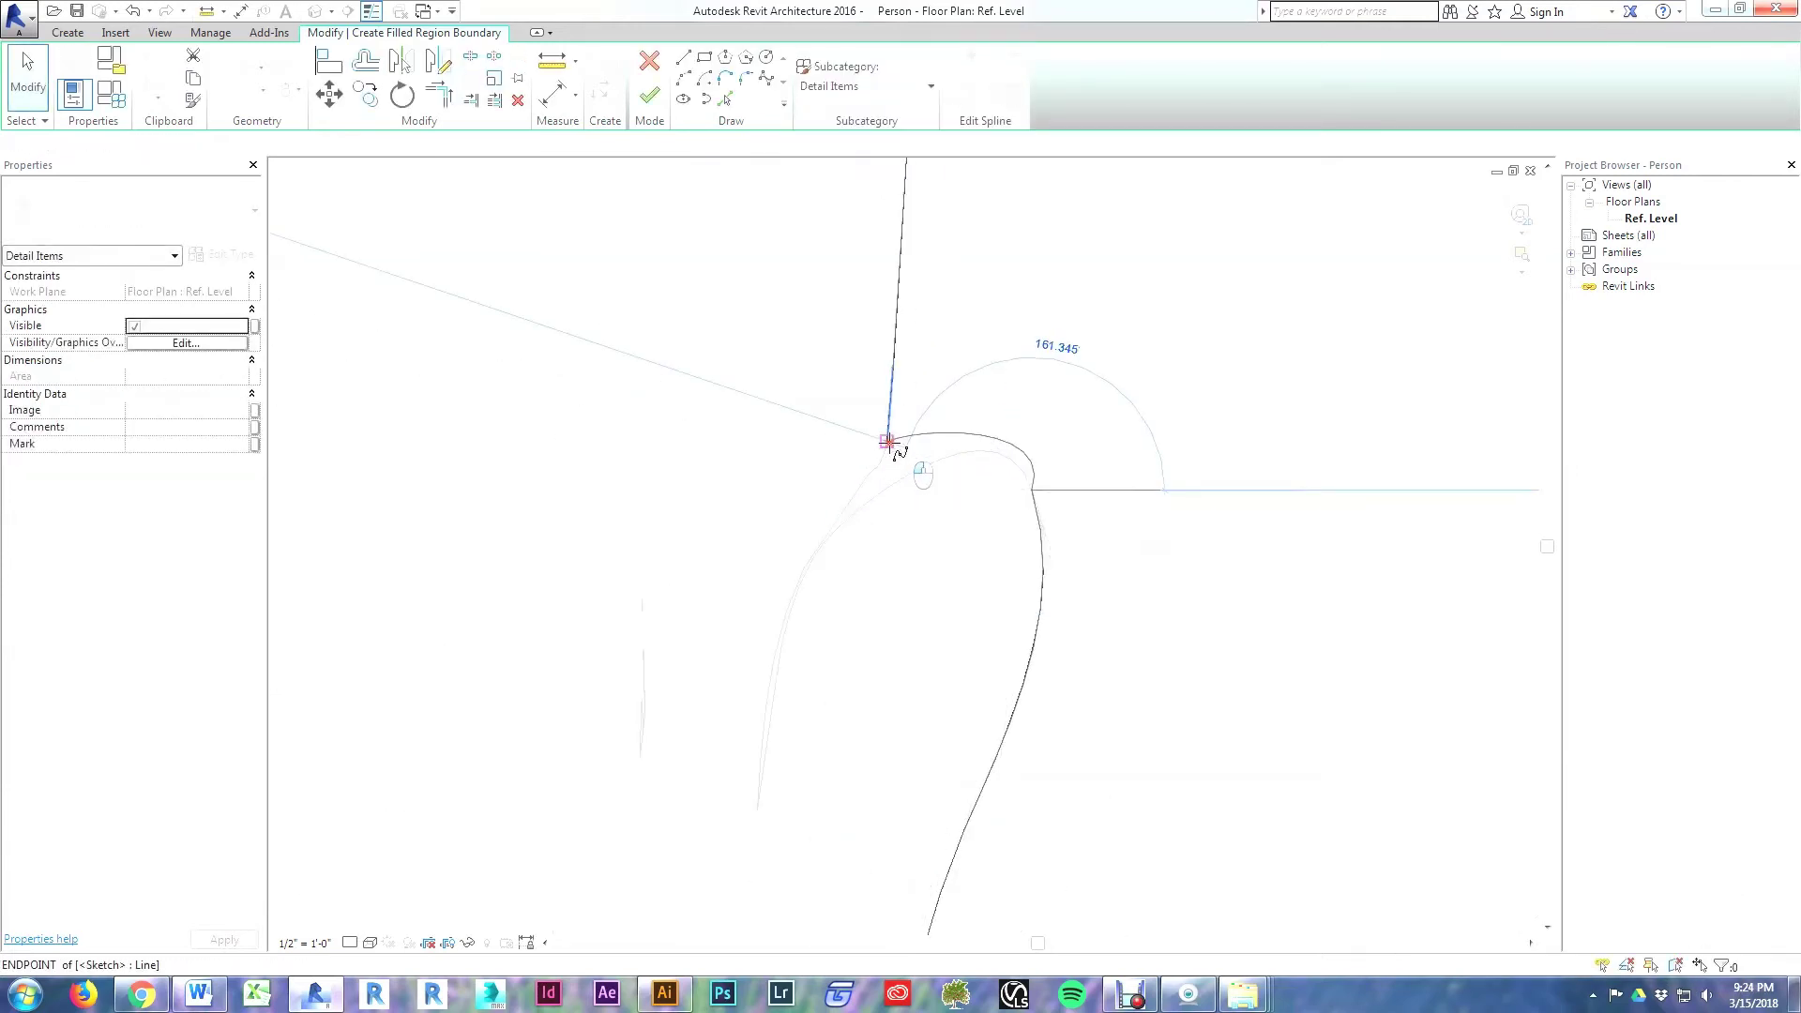
key(Escape)
key(Escape)
scroll(1076, 450, down, 8)
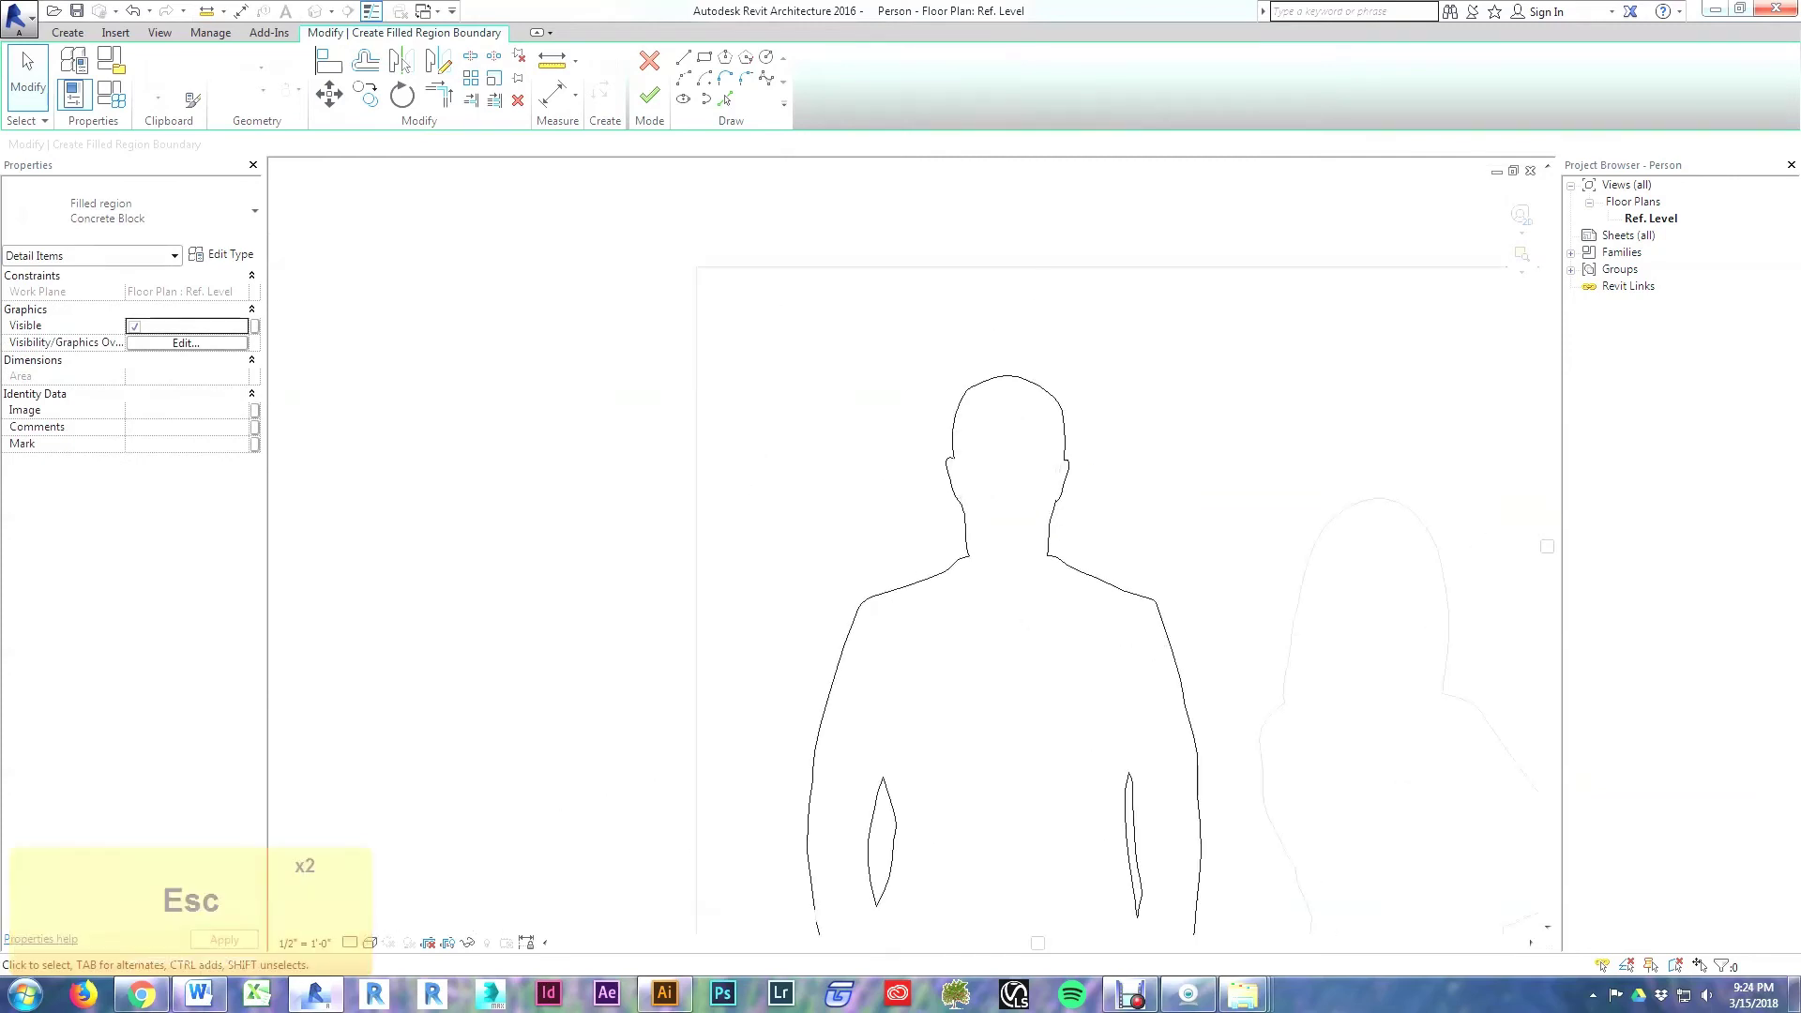
Step: Check the man's boundary down to the feet for open ends and finish the filled region
scroll(994, 474, down, 3)
scroll(1033, 489, down, 2)
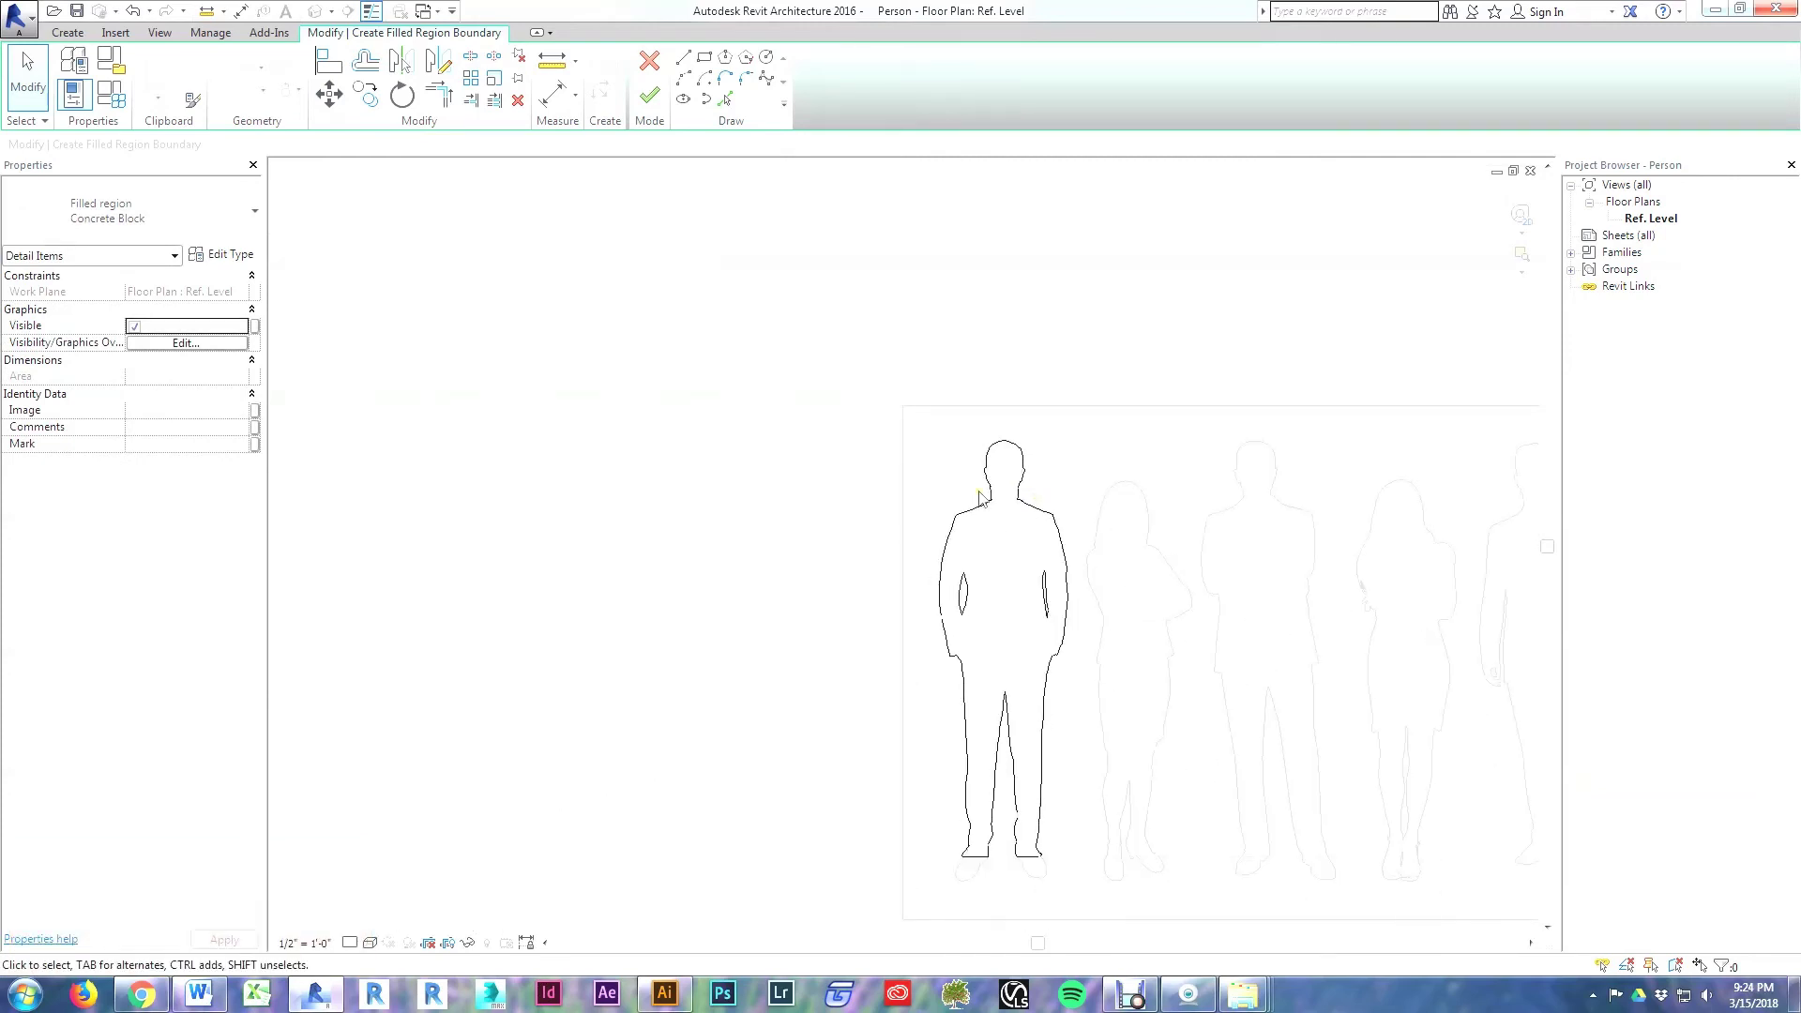
middle_drag(794, 620, 587, 413)
scroll(588, 414, up, 1)
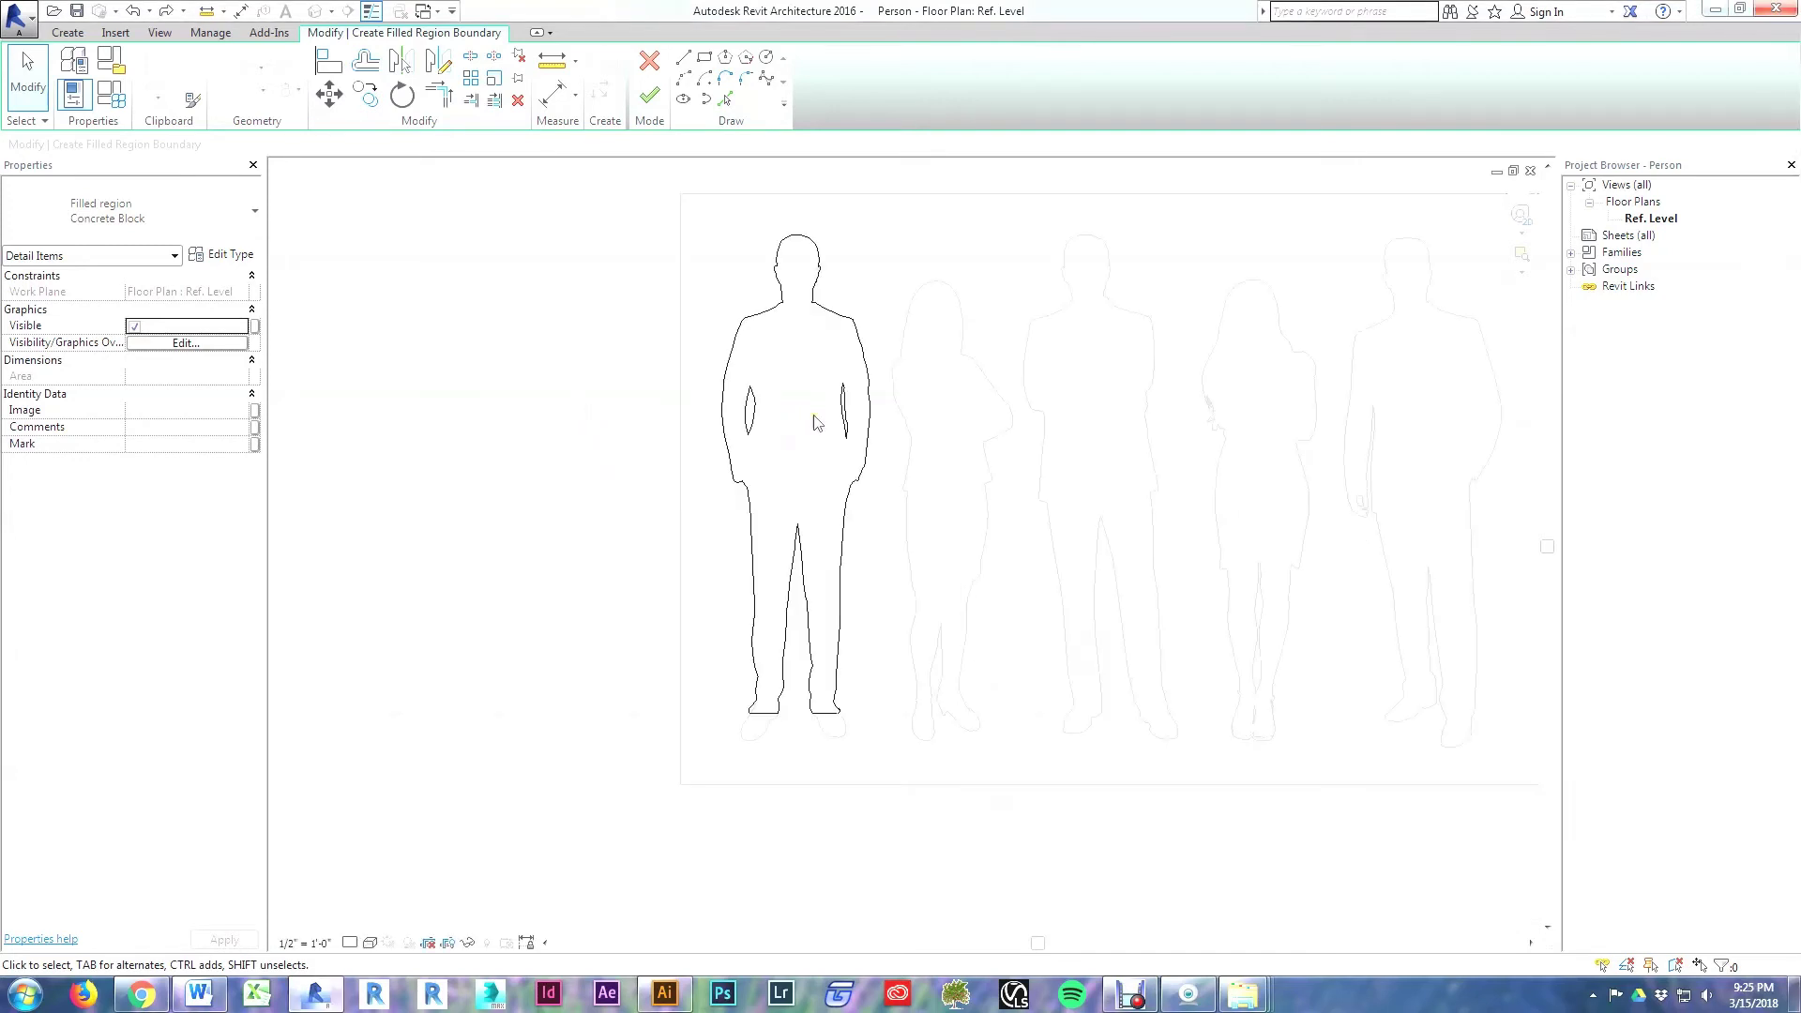
scroll(788, 740, up, 5)
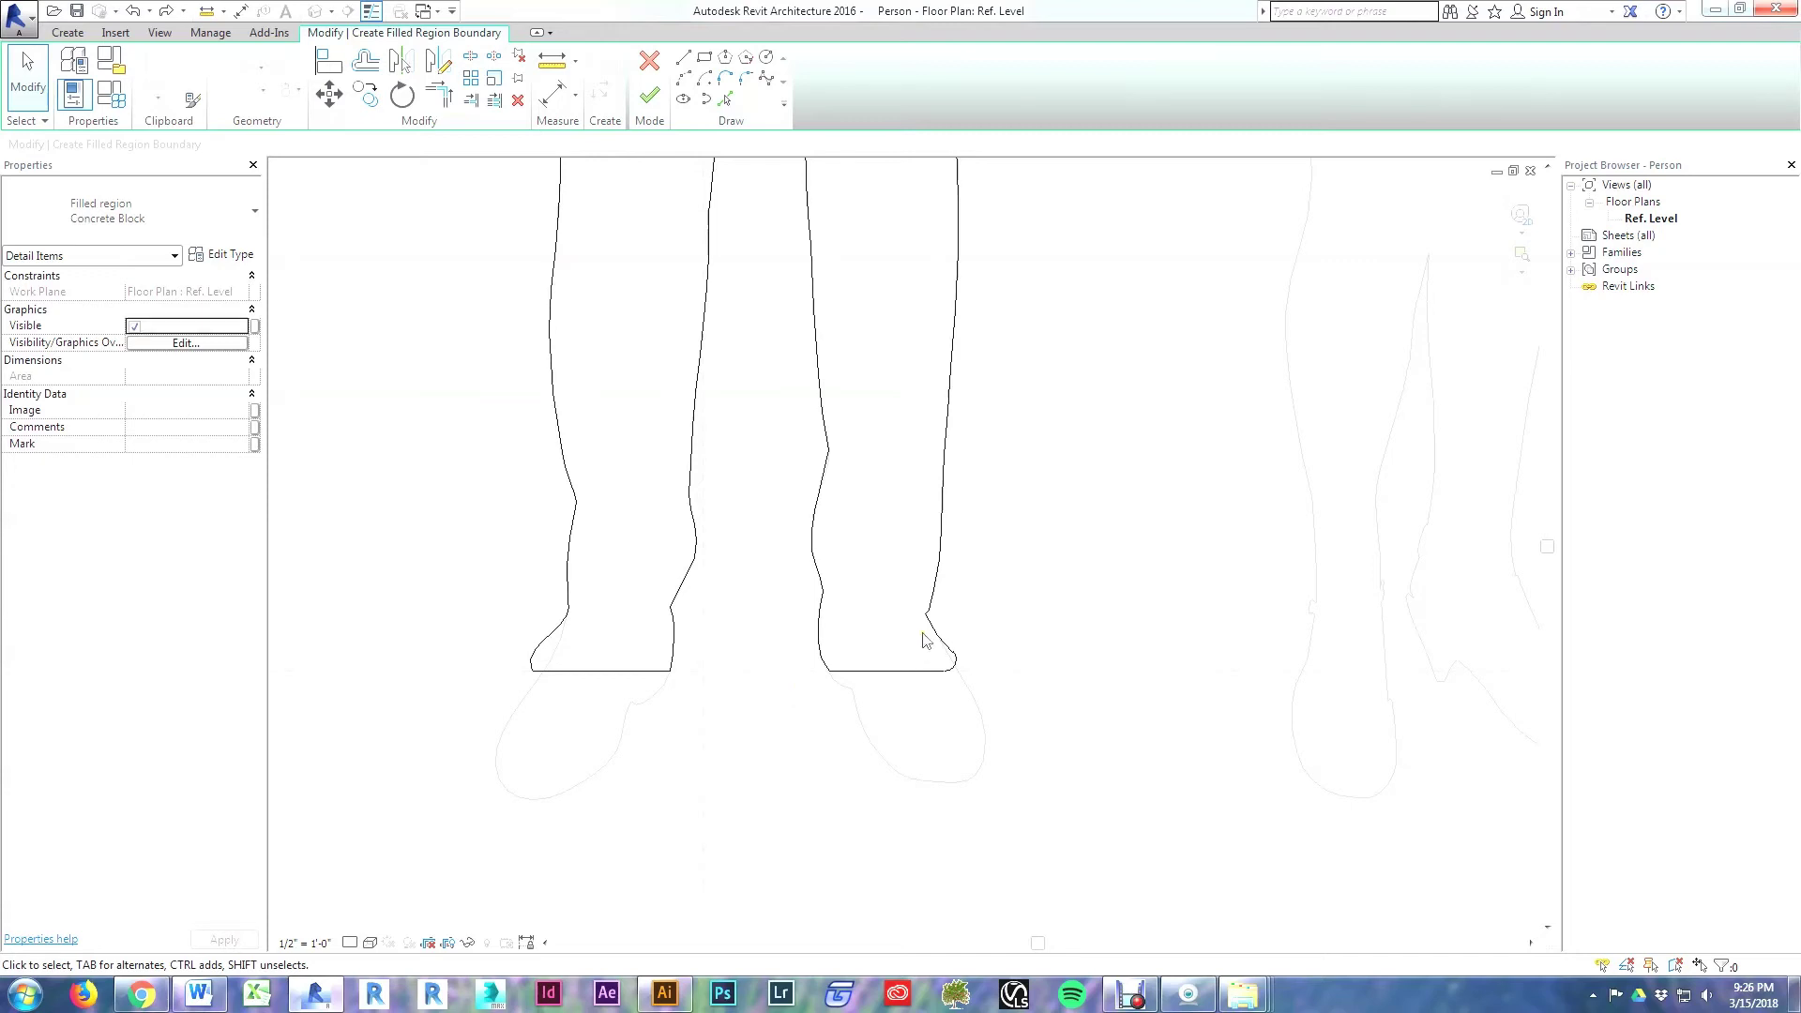
scroll(878, 724, down, 3)
scroll(872, 724, down, 2)
scroll(733, 708, up, 1)
scroll(948, 779, down, 2)
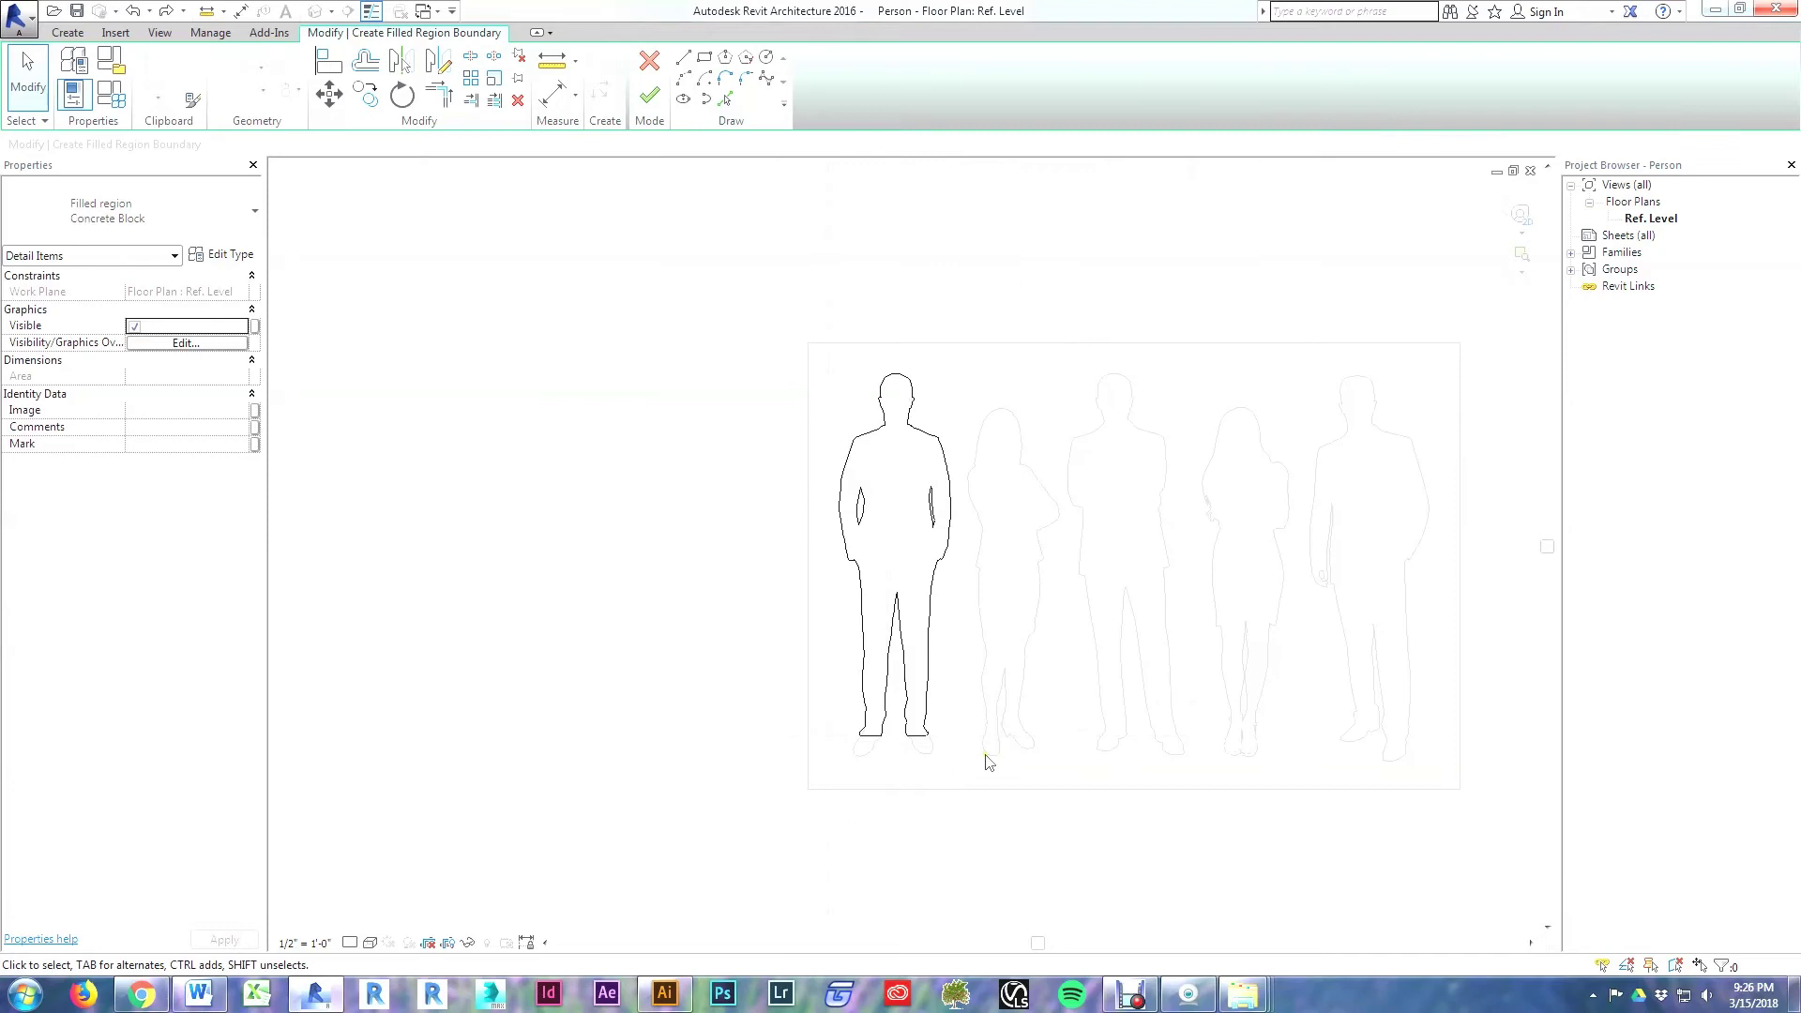
click(651, 95)
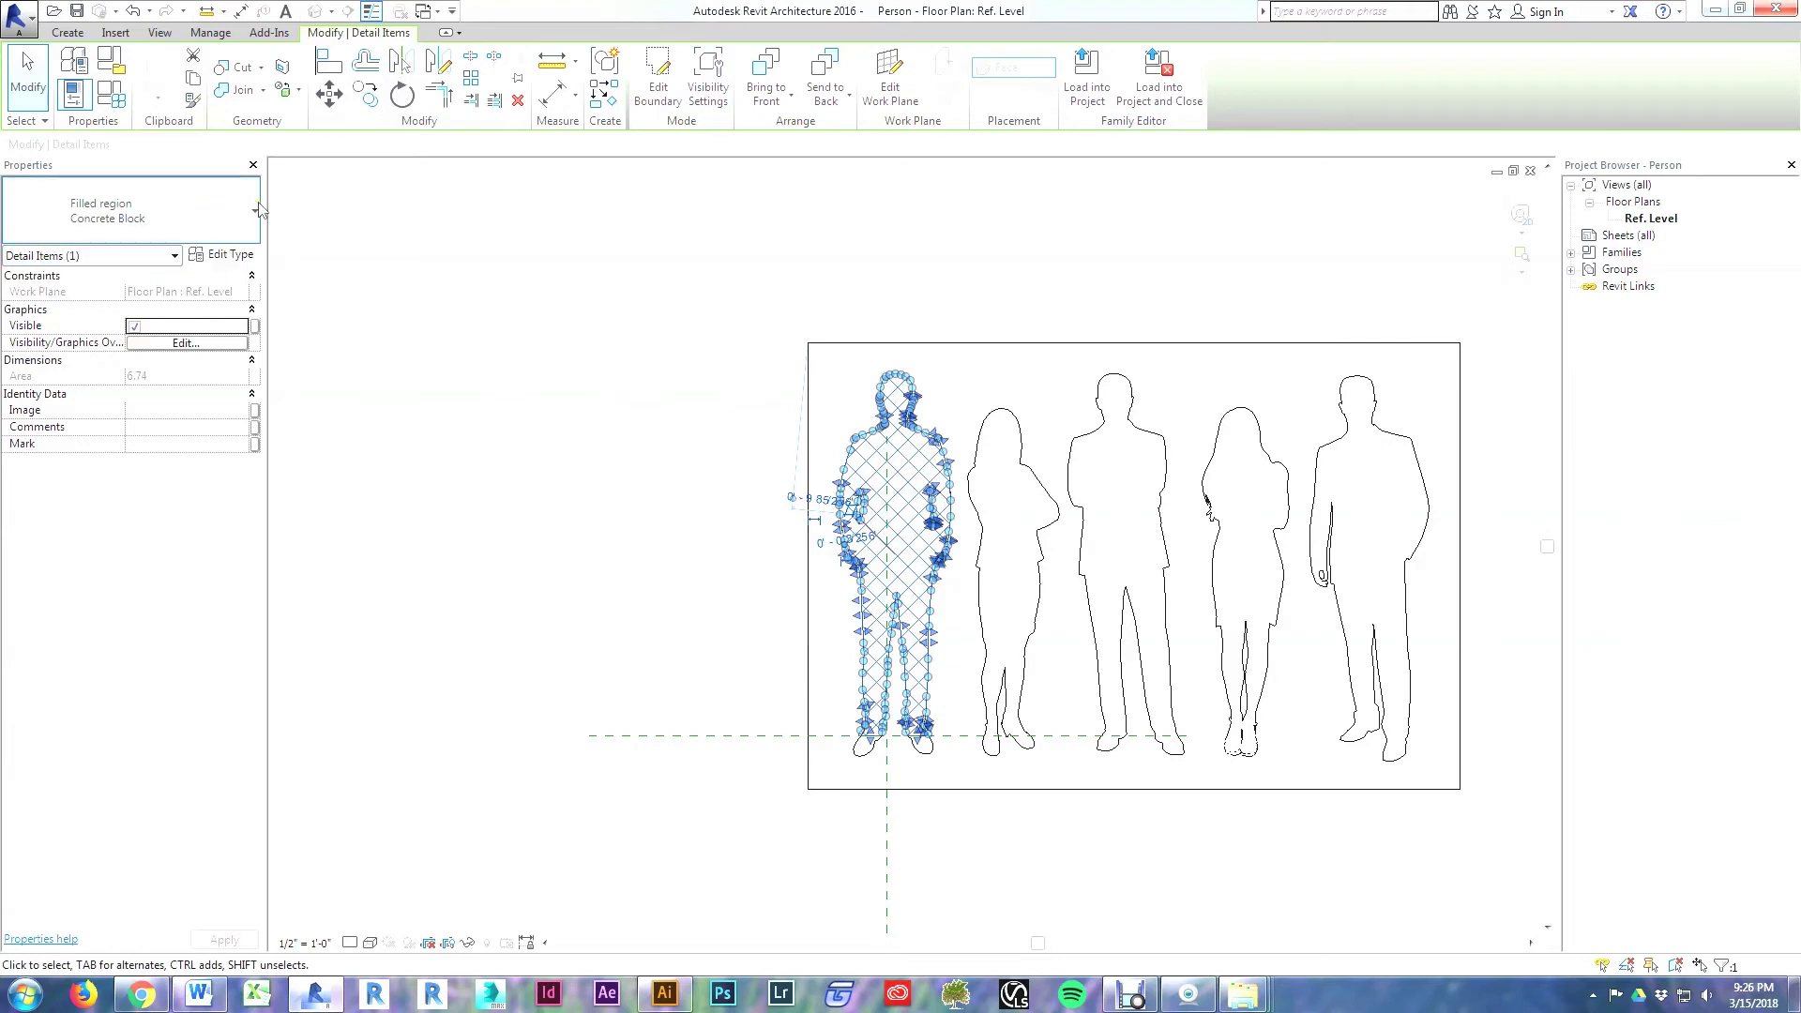
Step: Change the man's filled region type to Solid Fill - Black and check the resulting silhouette
click(217, 216)
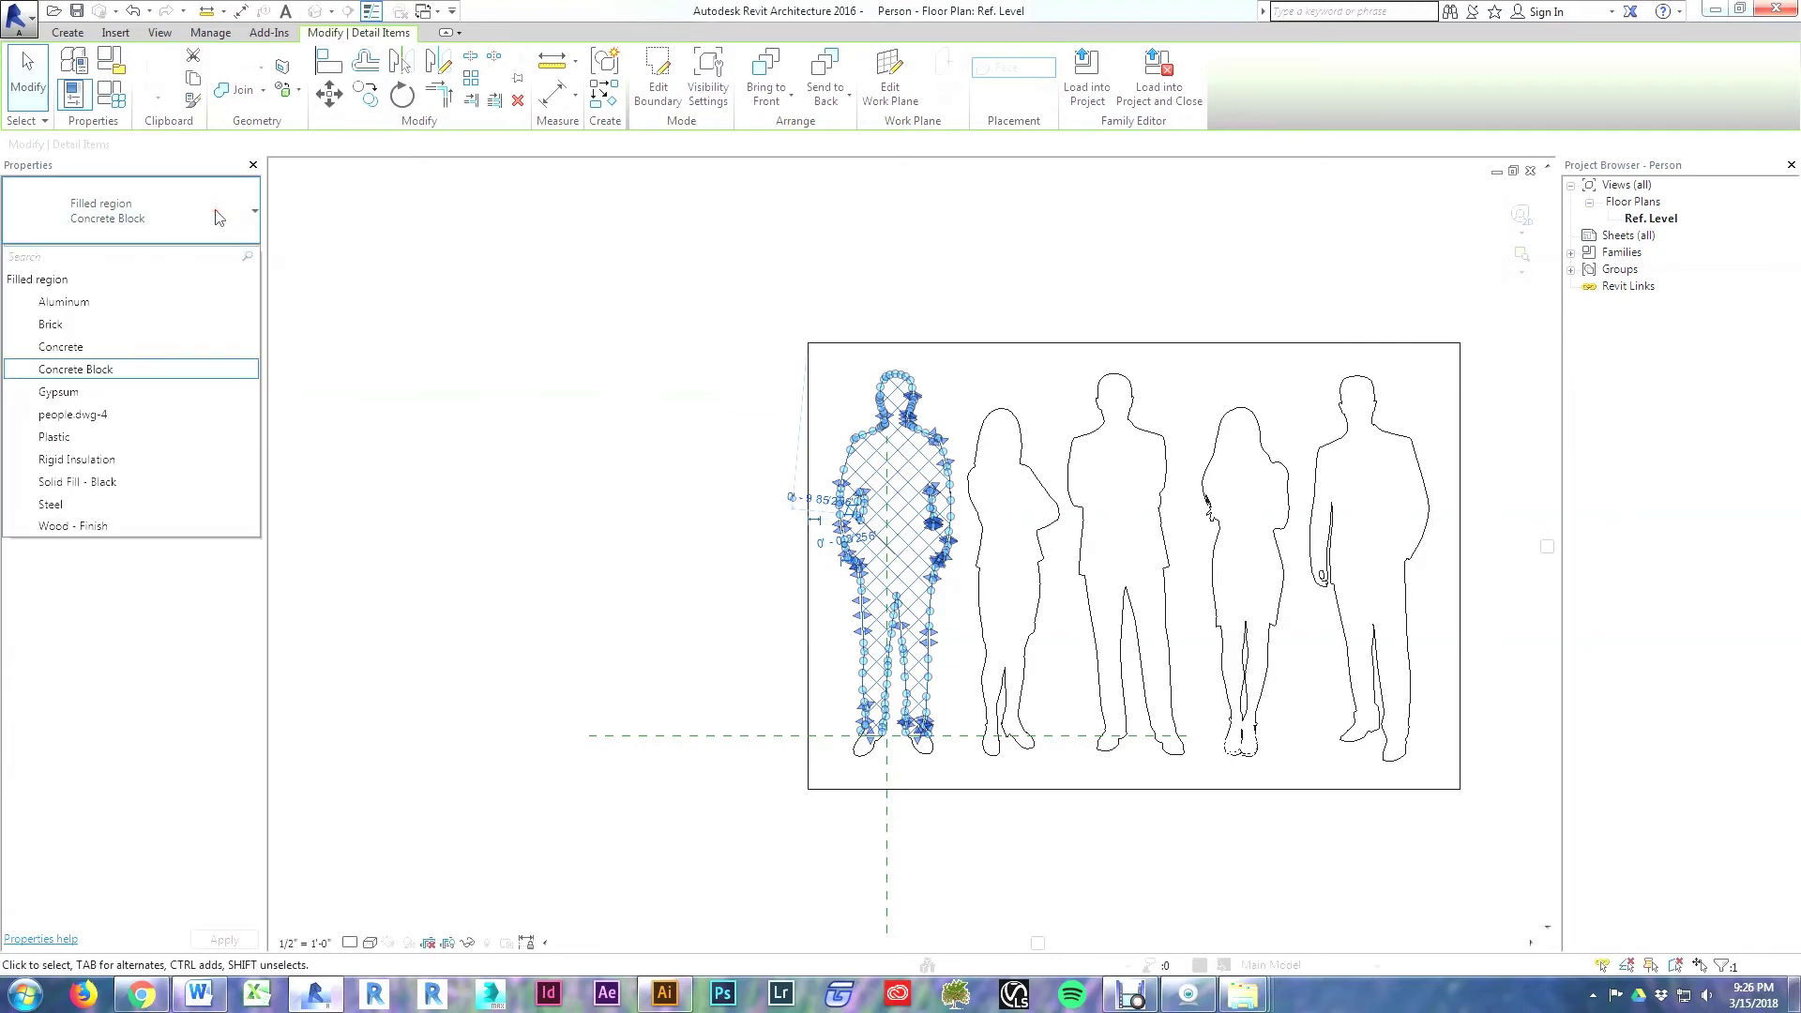
click(105, 485)
click(549, 469)
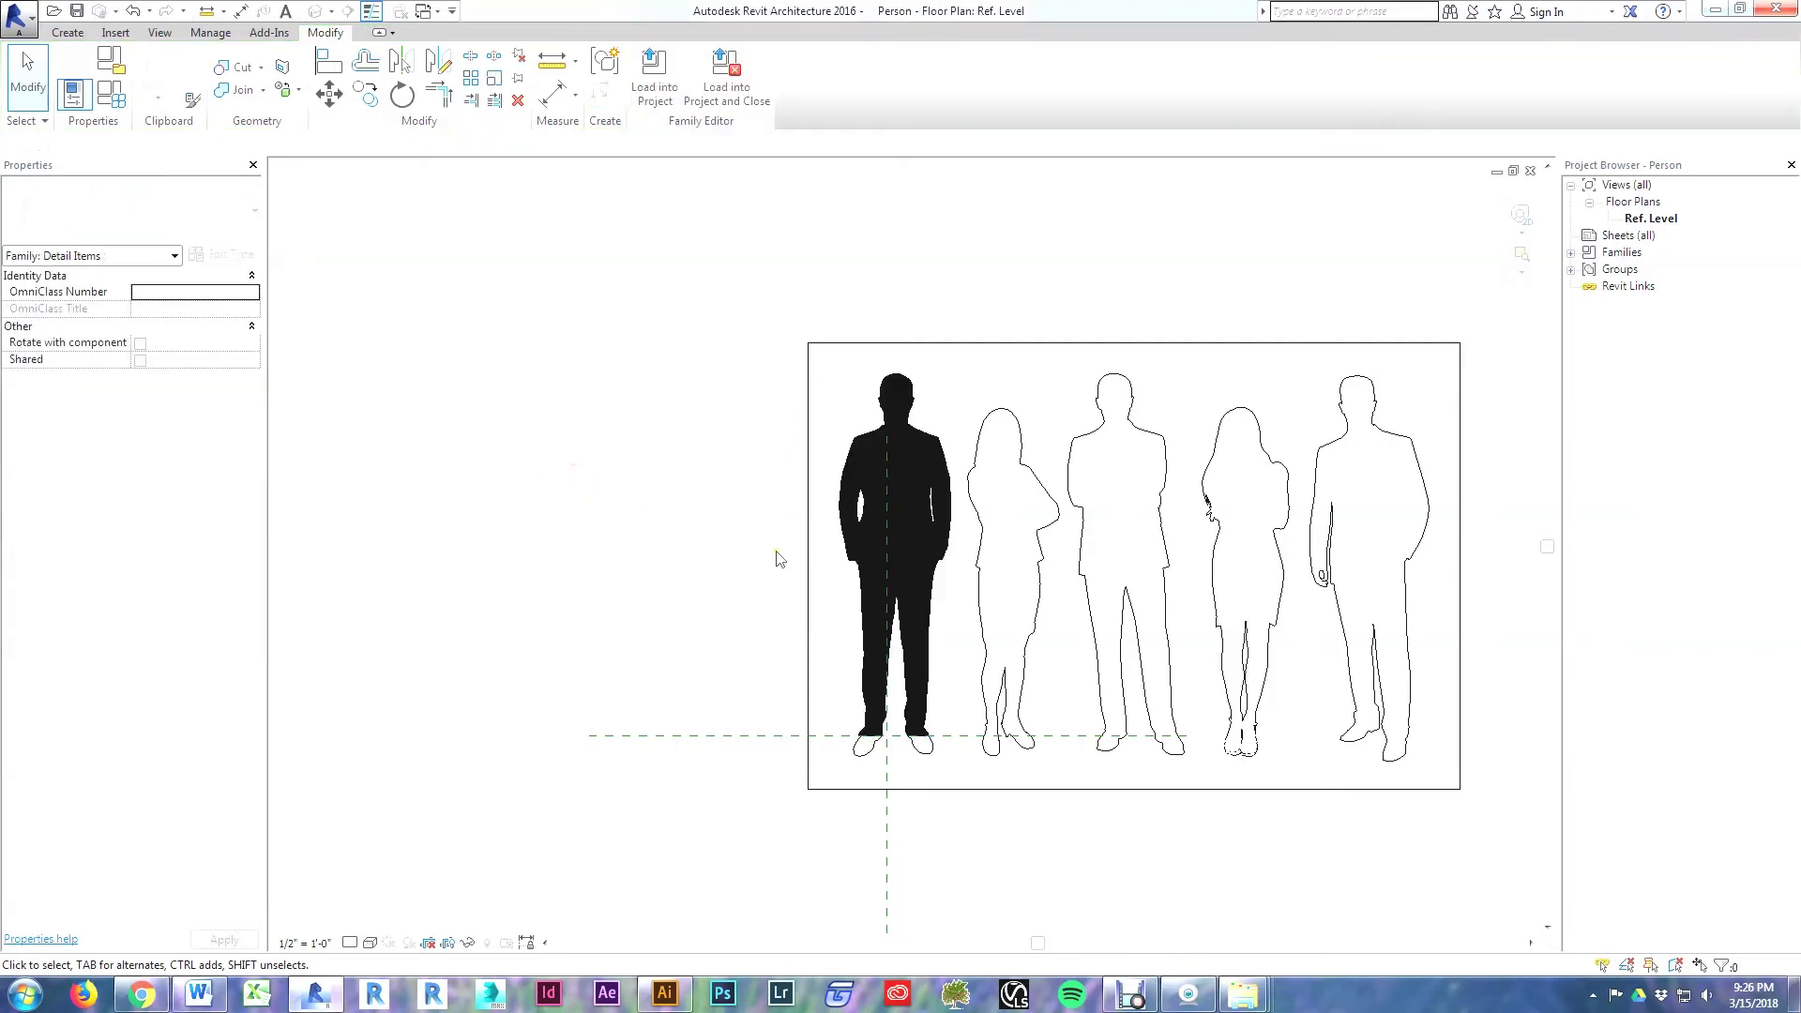
scroll(943, 424, up, 2)
scroll(943, 424, up, 1)
click(915, 454)
click(598, 405)
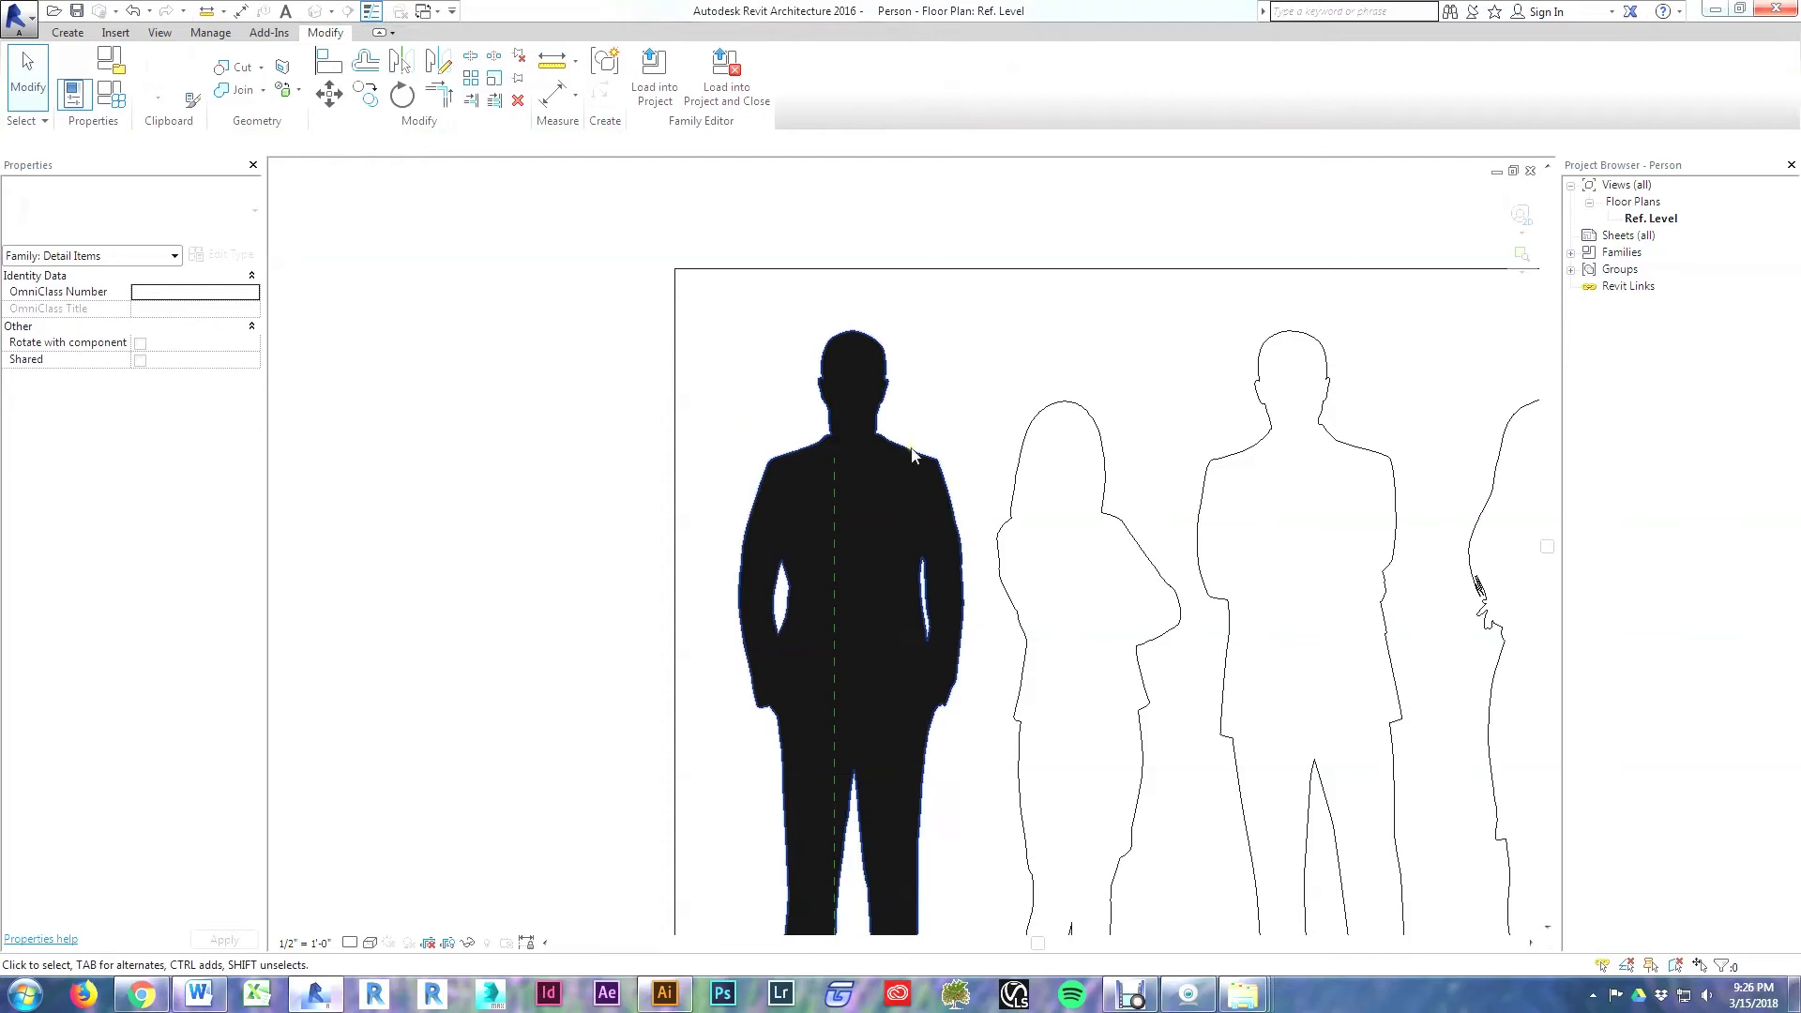
Step: Create another filled region like the man's for the woman beside him, picking her existing outline lines starting along the hair
scroll(957, 394, down, 2)
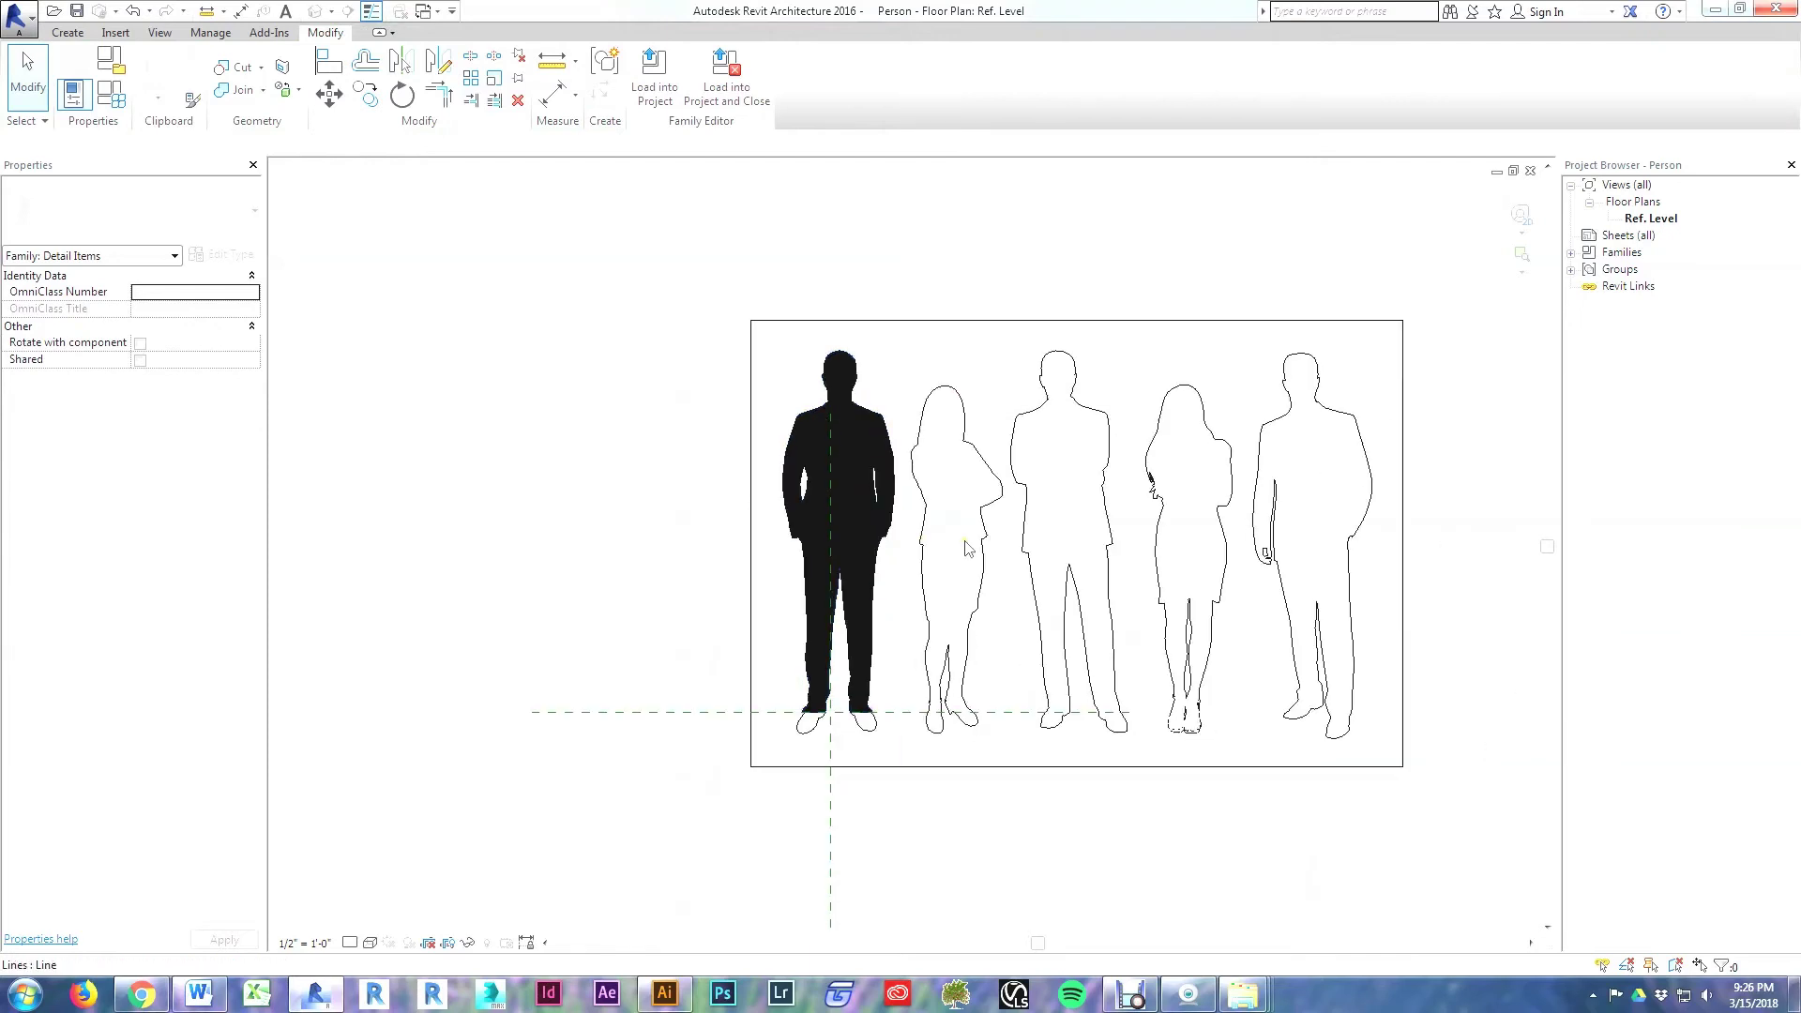
scroll(1032, 540, up, 2)
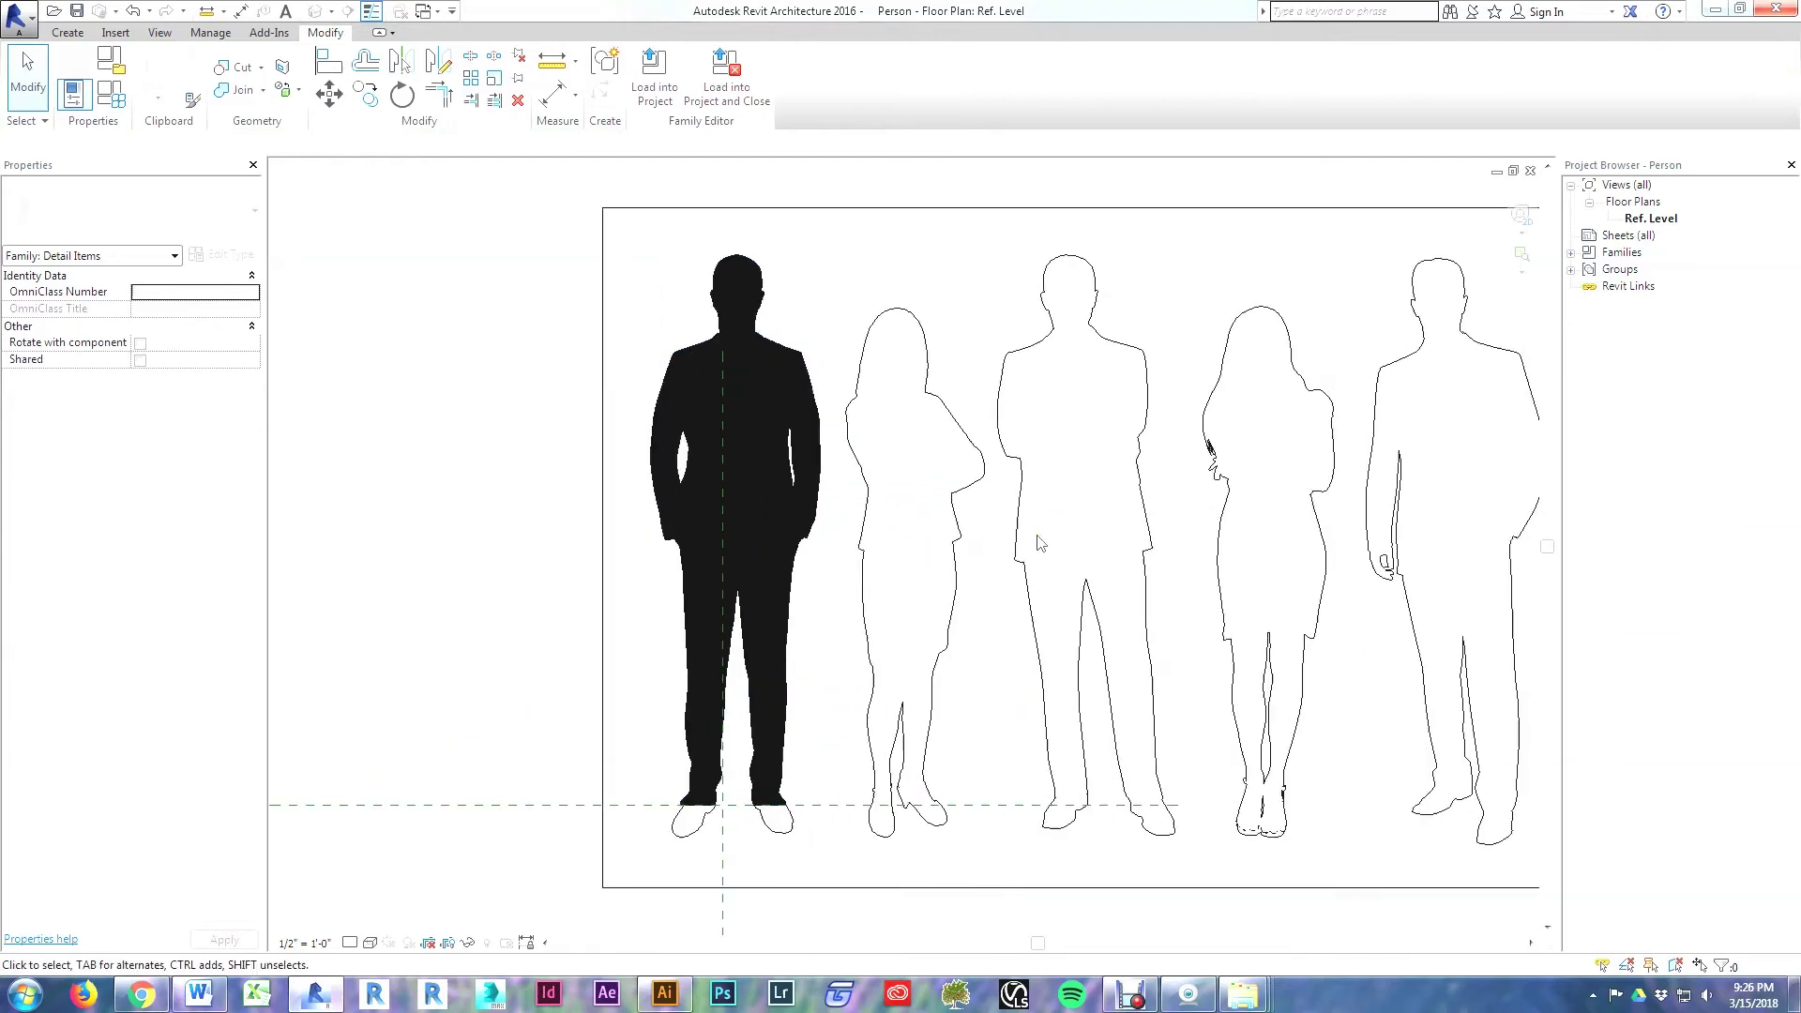
click(798, 352)
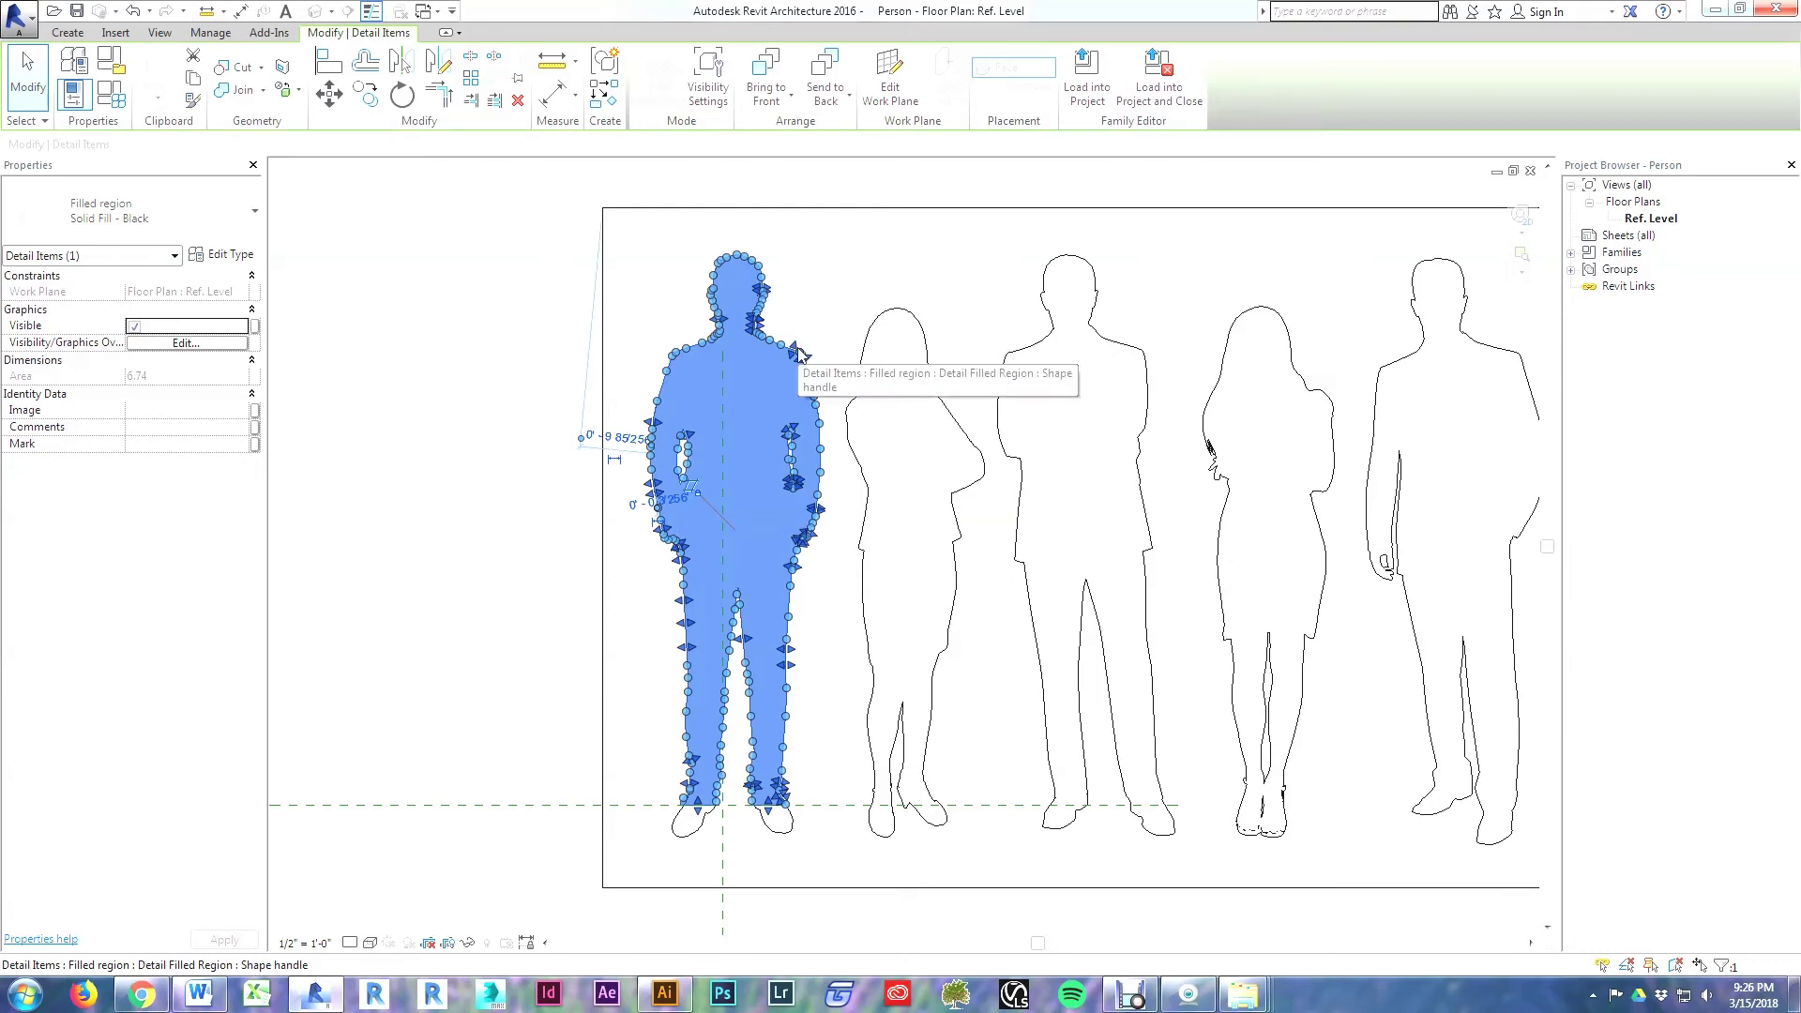
key(c)
key(s)
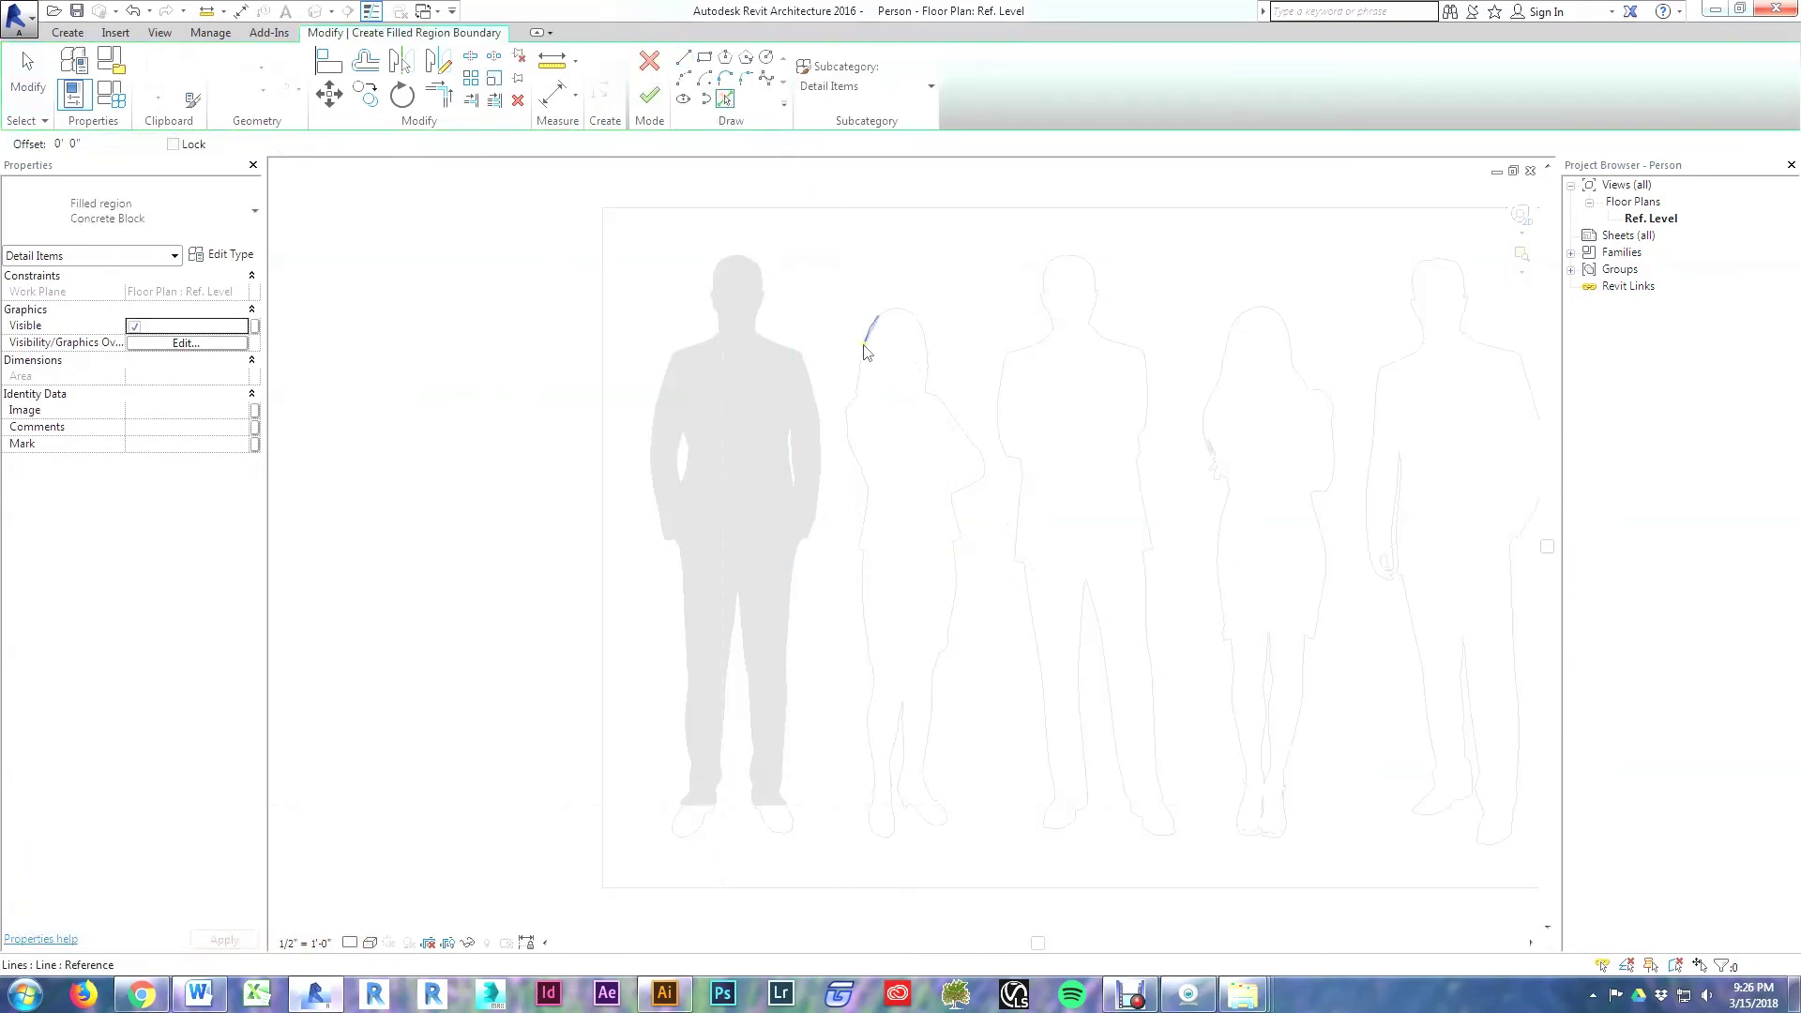
key(Tab)
scroll(866, 350, up, 3)
key(Tab)
key(Tab)
key(Tab)
scroll(866, 356, down, 2)
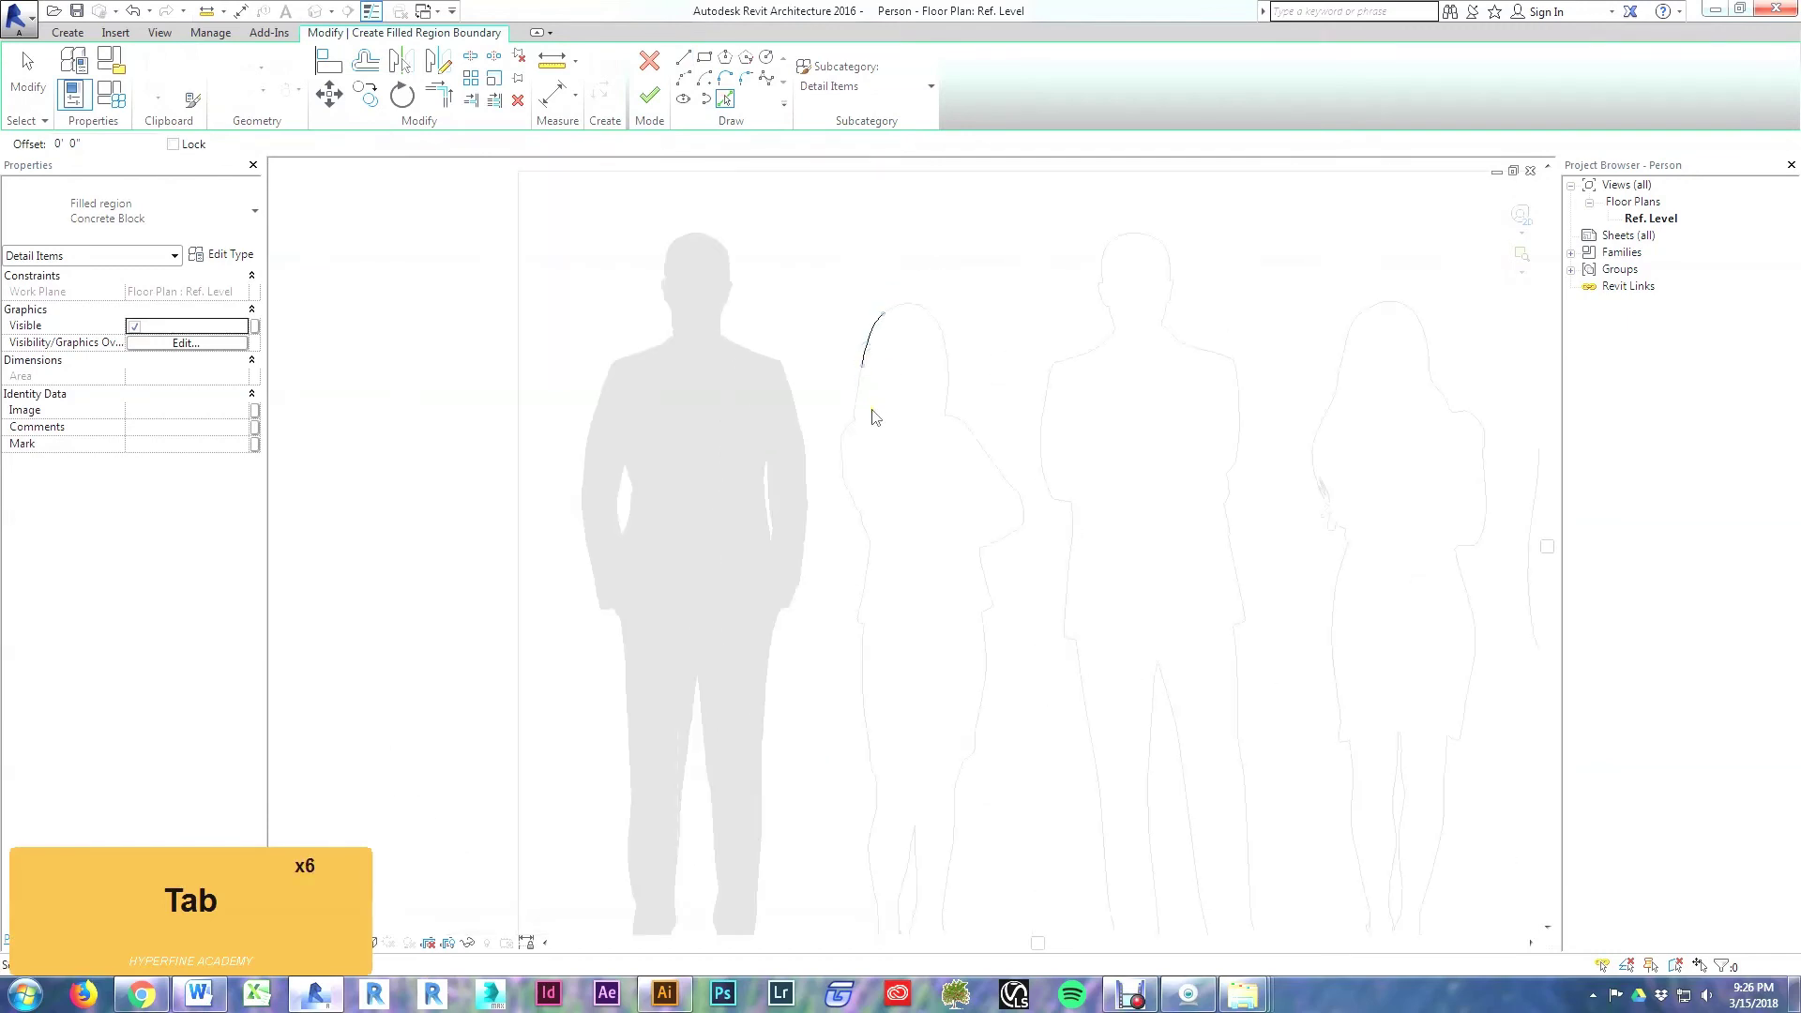
scroll(836, 370, up, 3)
key(Tab)
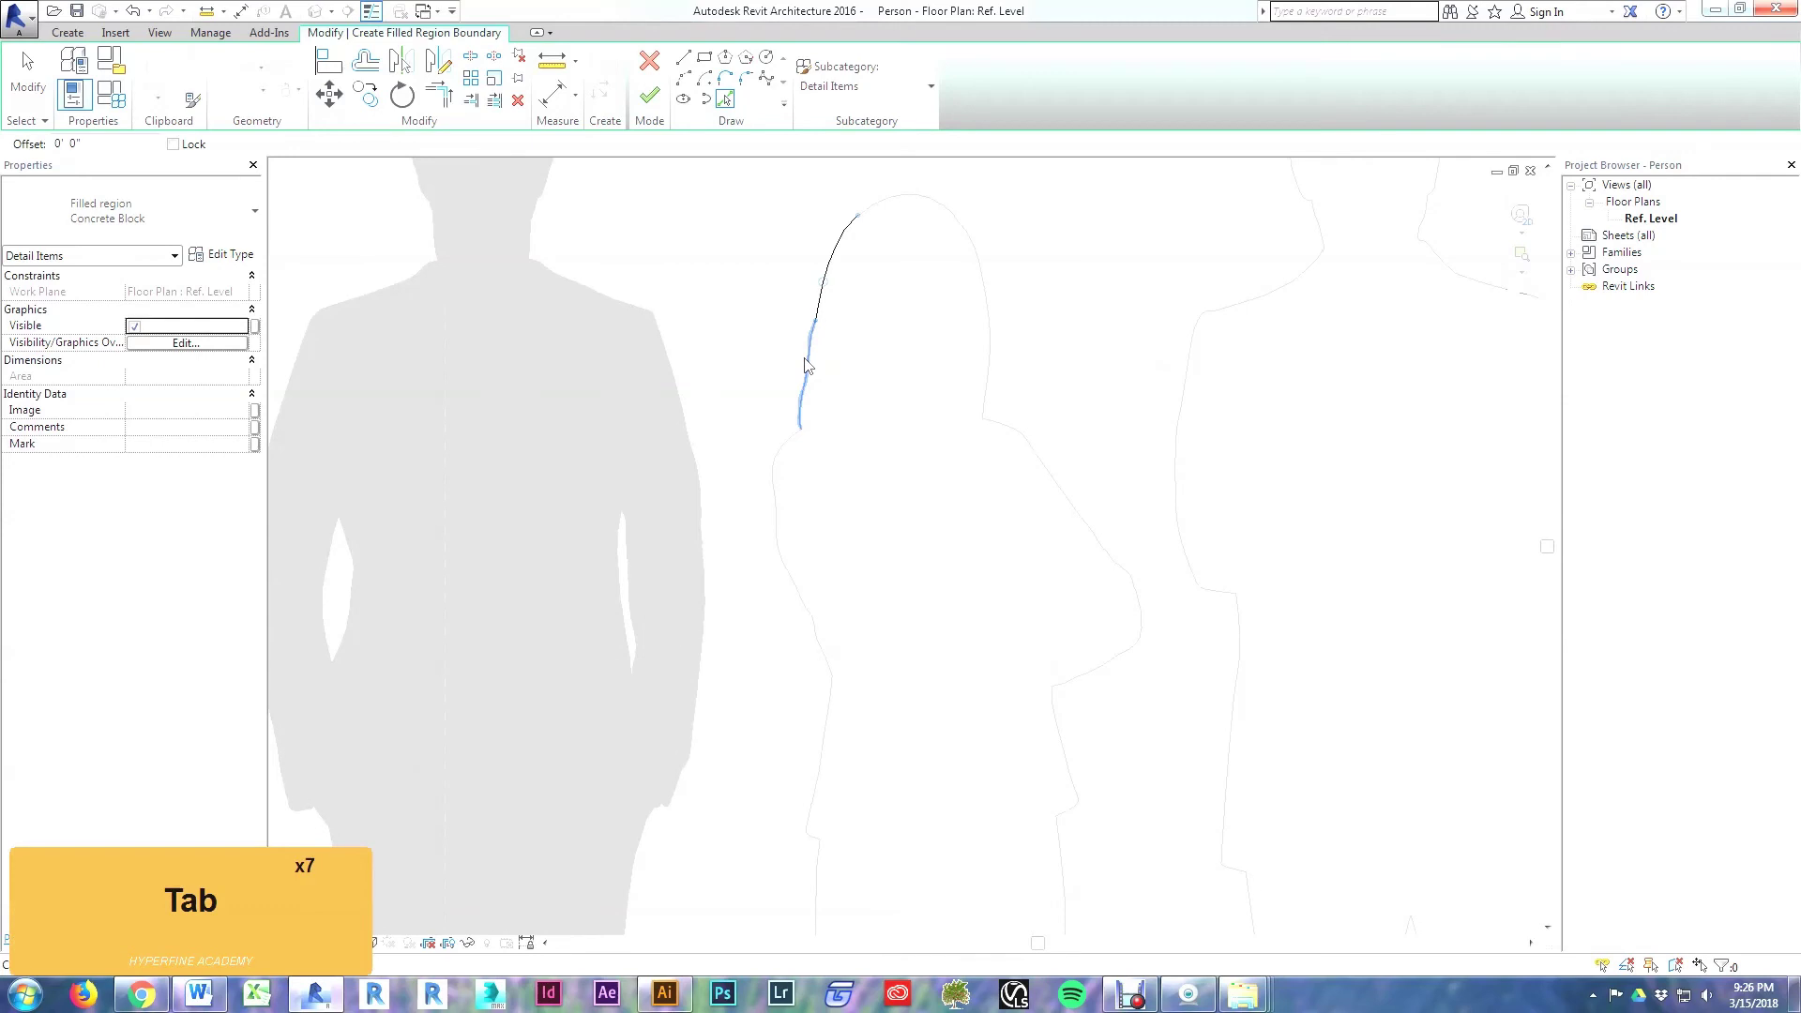
scroll(844, 362, down, 2)
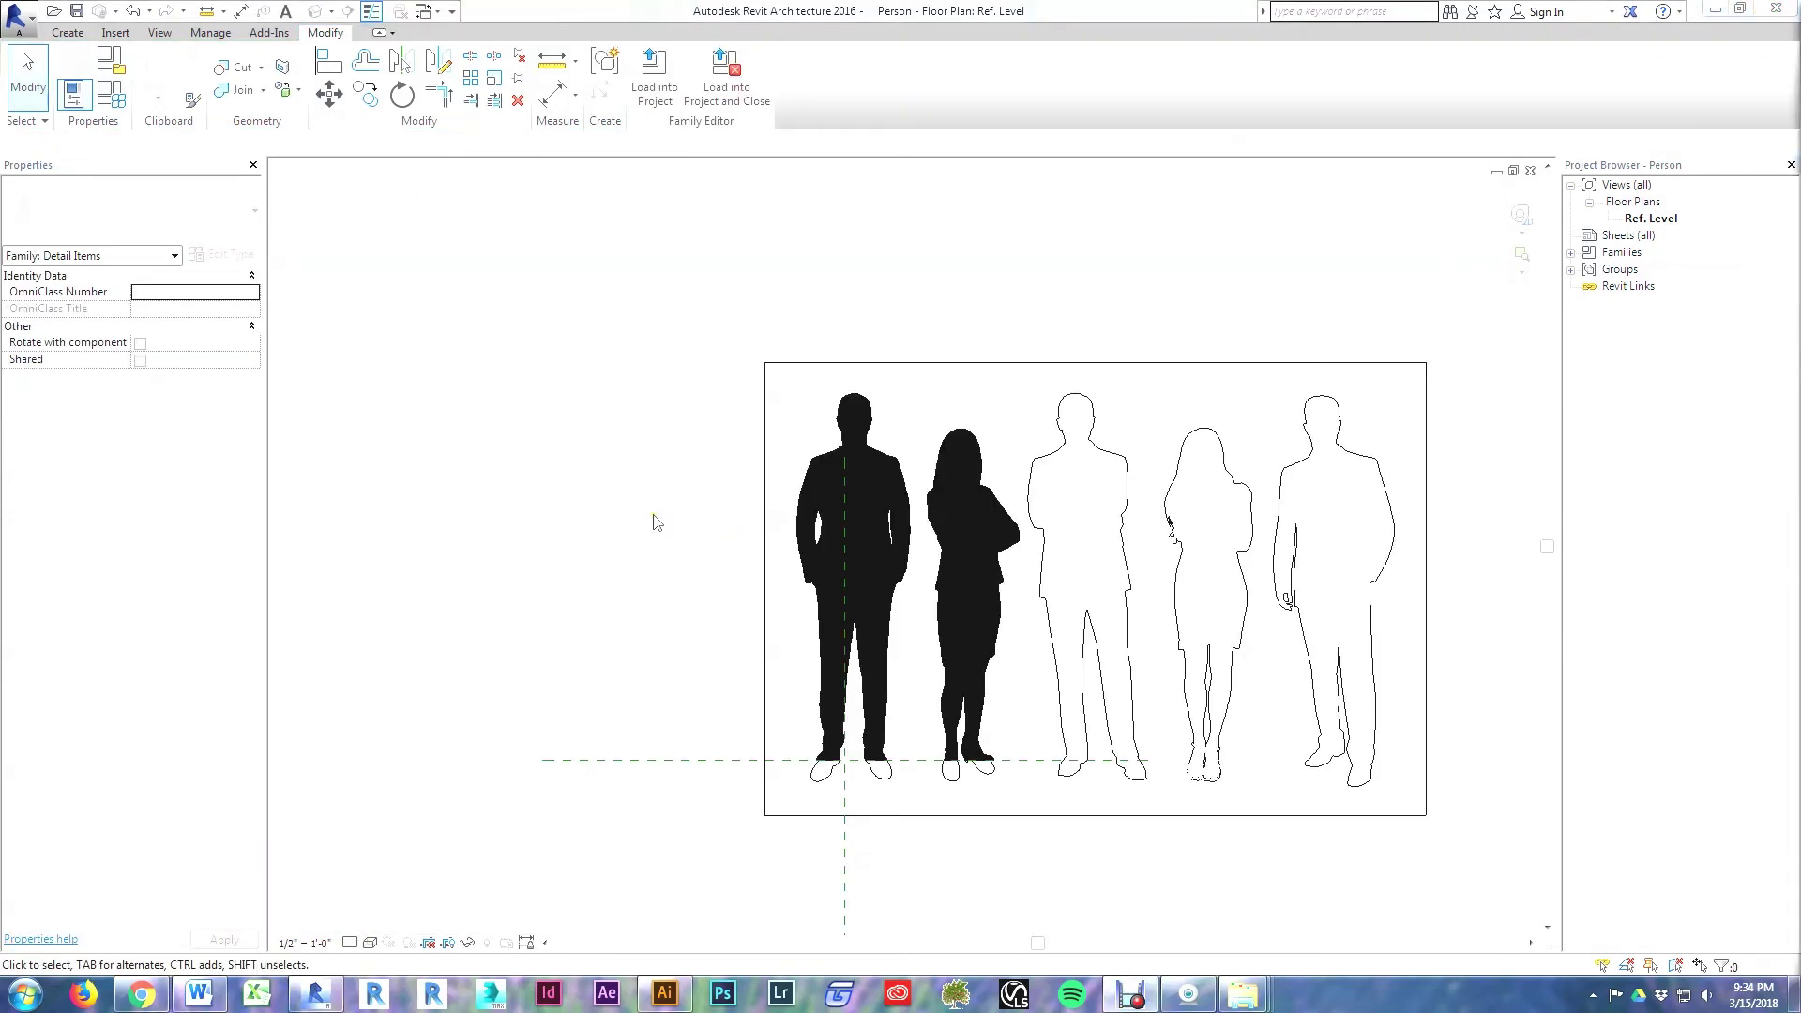
Step: Temporarily hide the filled regions of the man and the woman
click(942, 582)
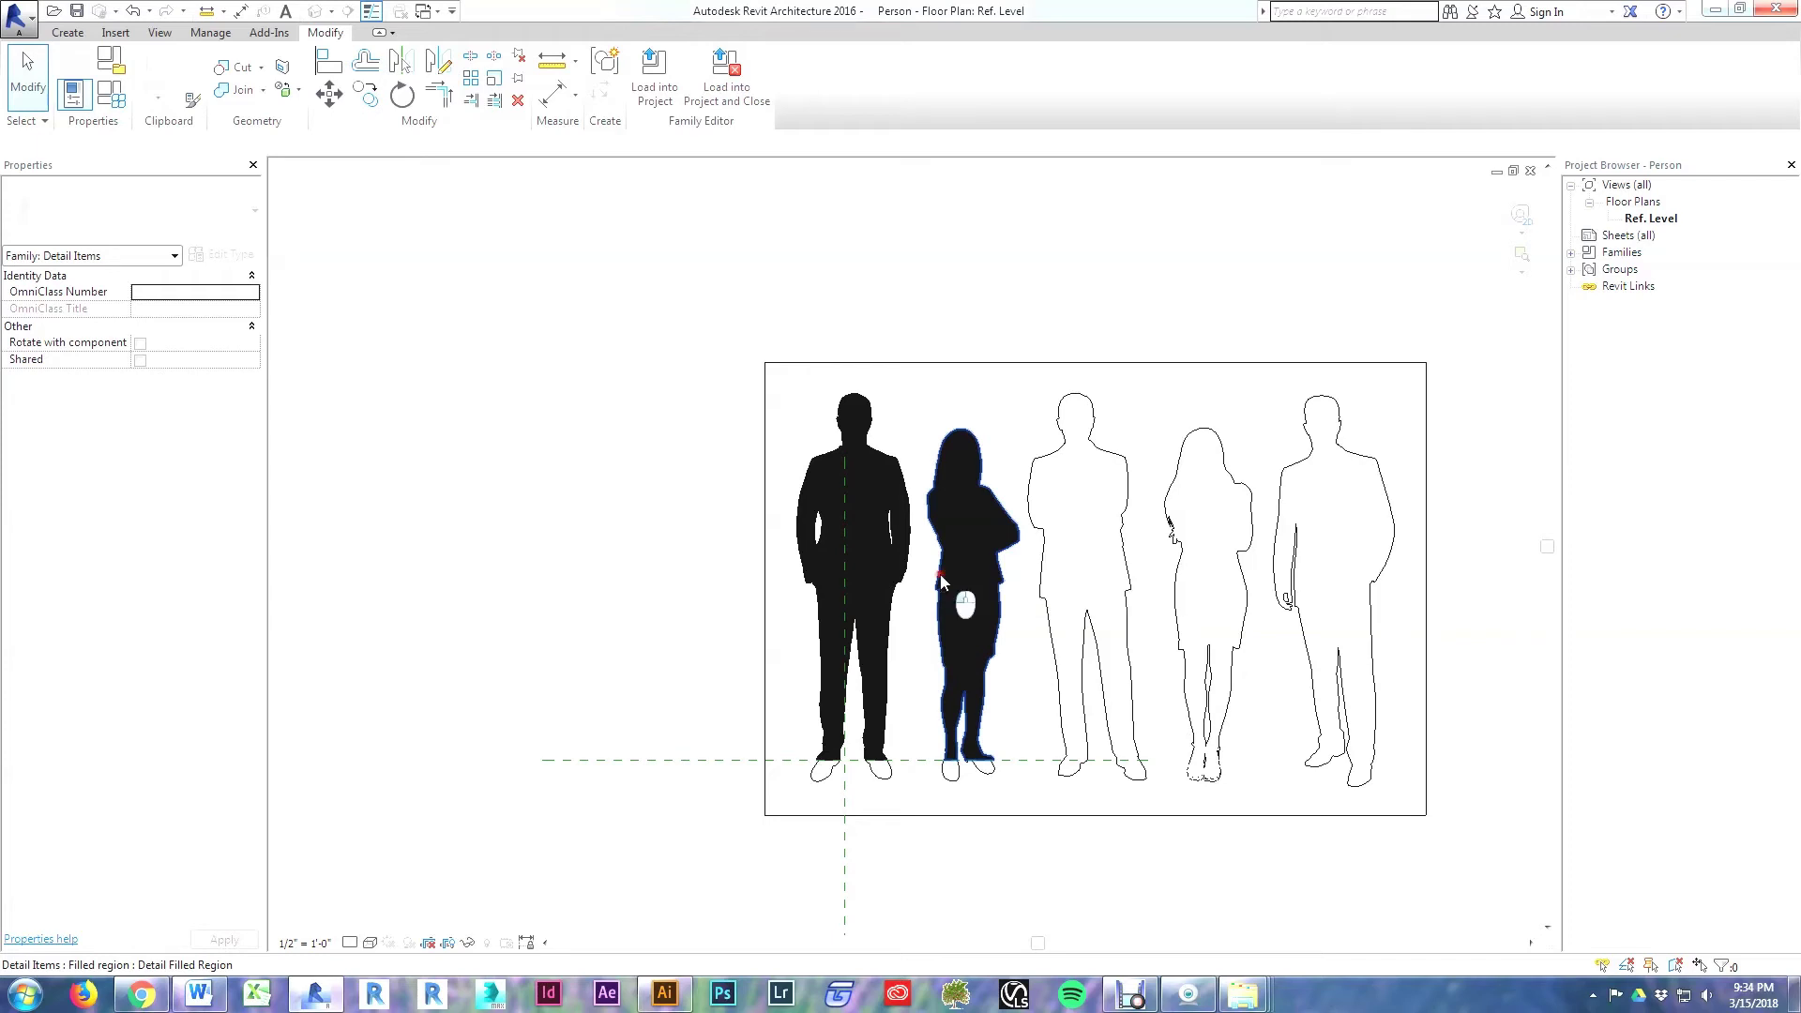
ctrl+click(889, 466)
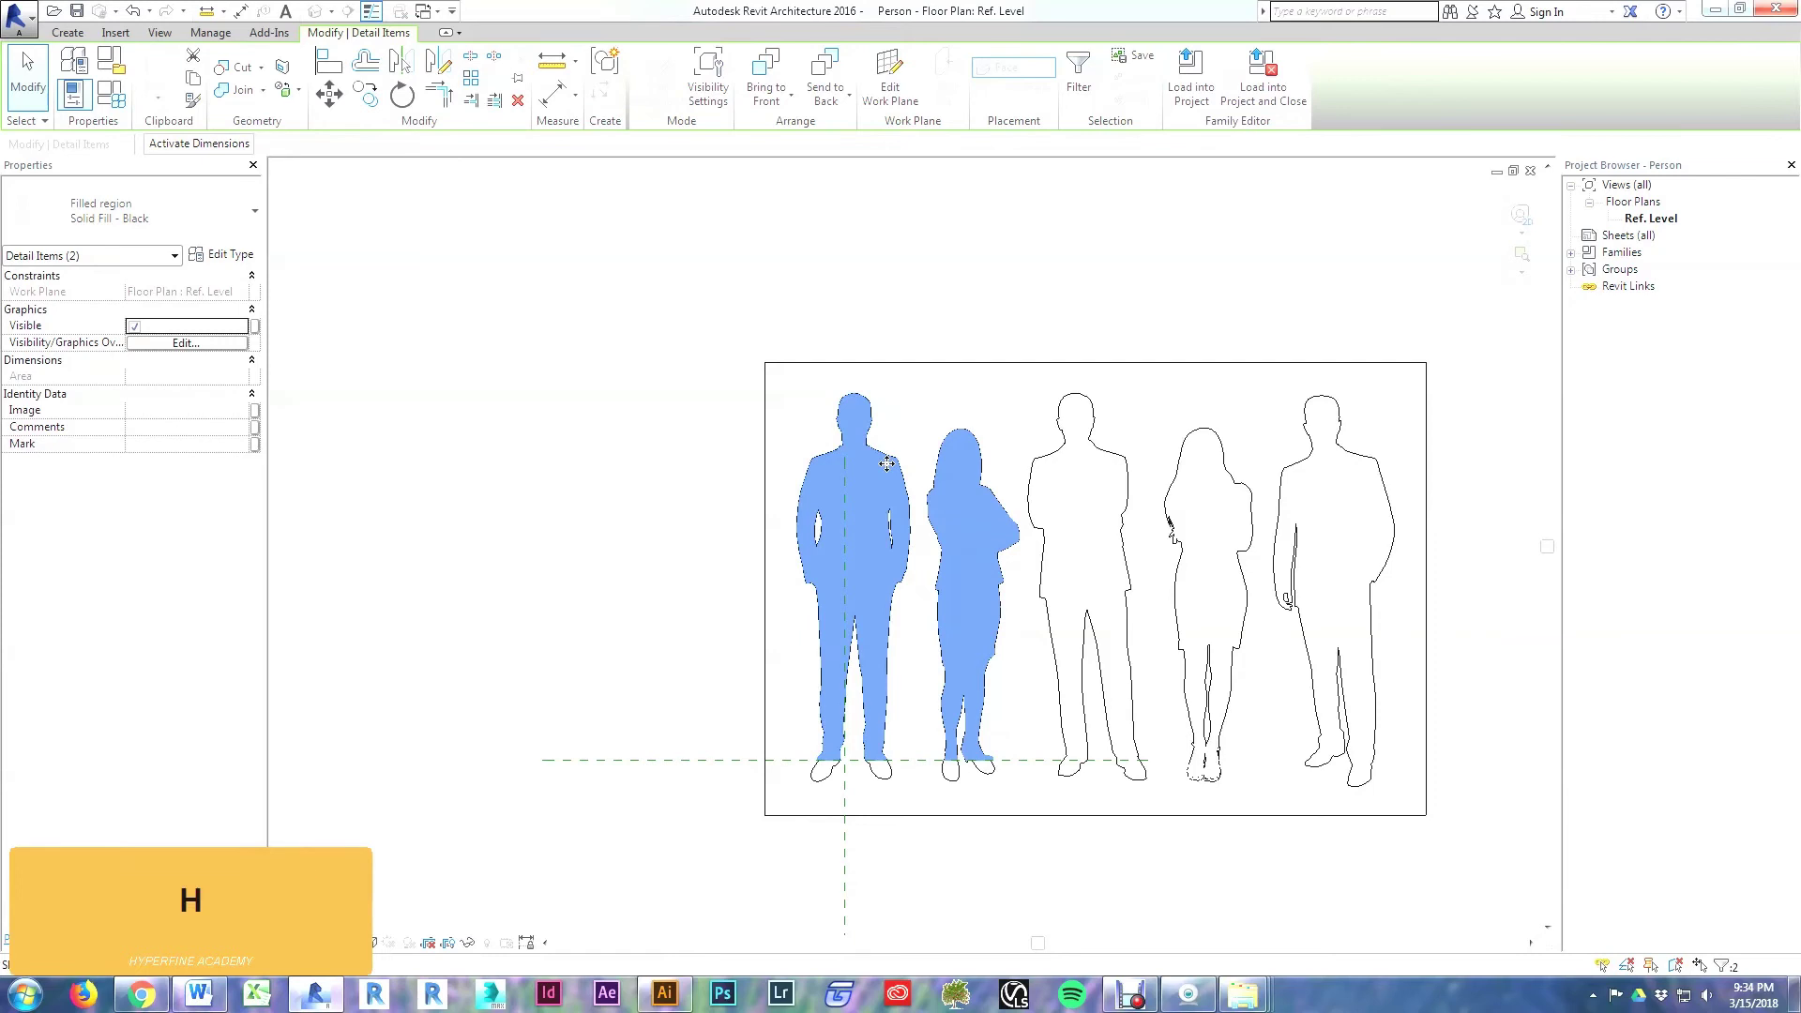
key(h)
Step: Delete all the exploded outline linework with its rectangular frame, and reset the temporary hide to restore the two filled silhouettes
scroll(762, 449, down, 3)
drag(701, 346, 1237, 698)
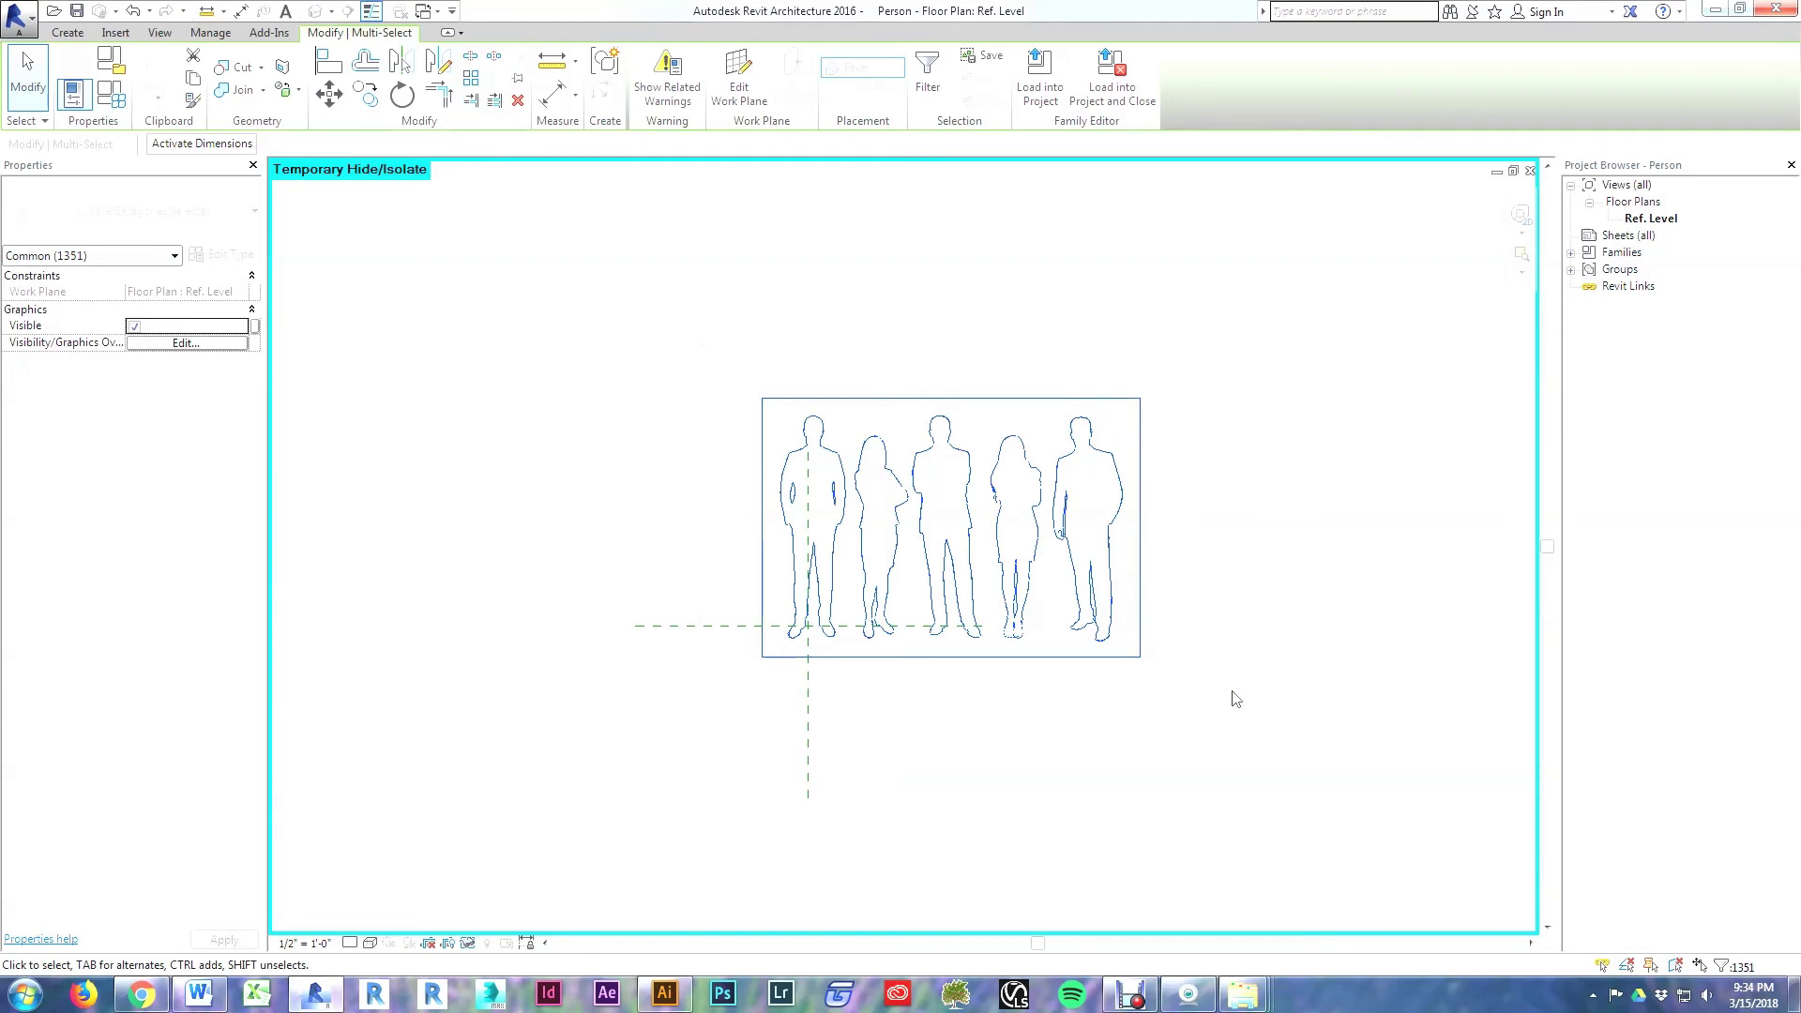
key(Delete)
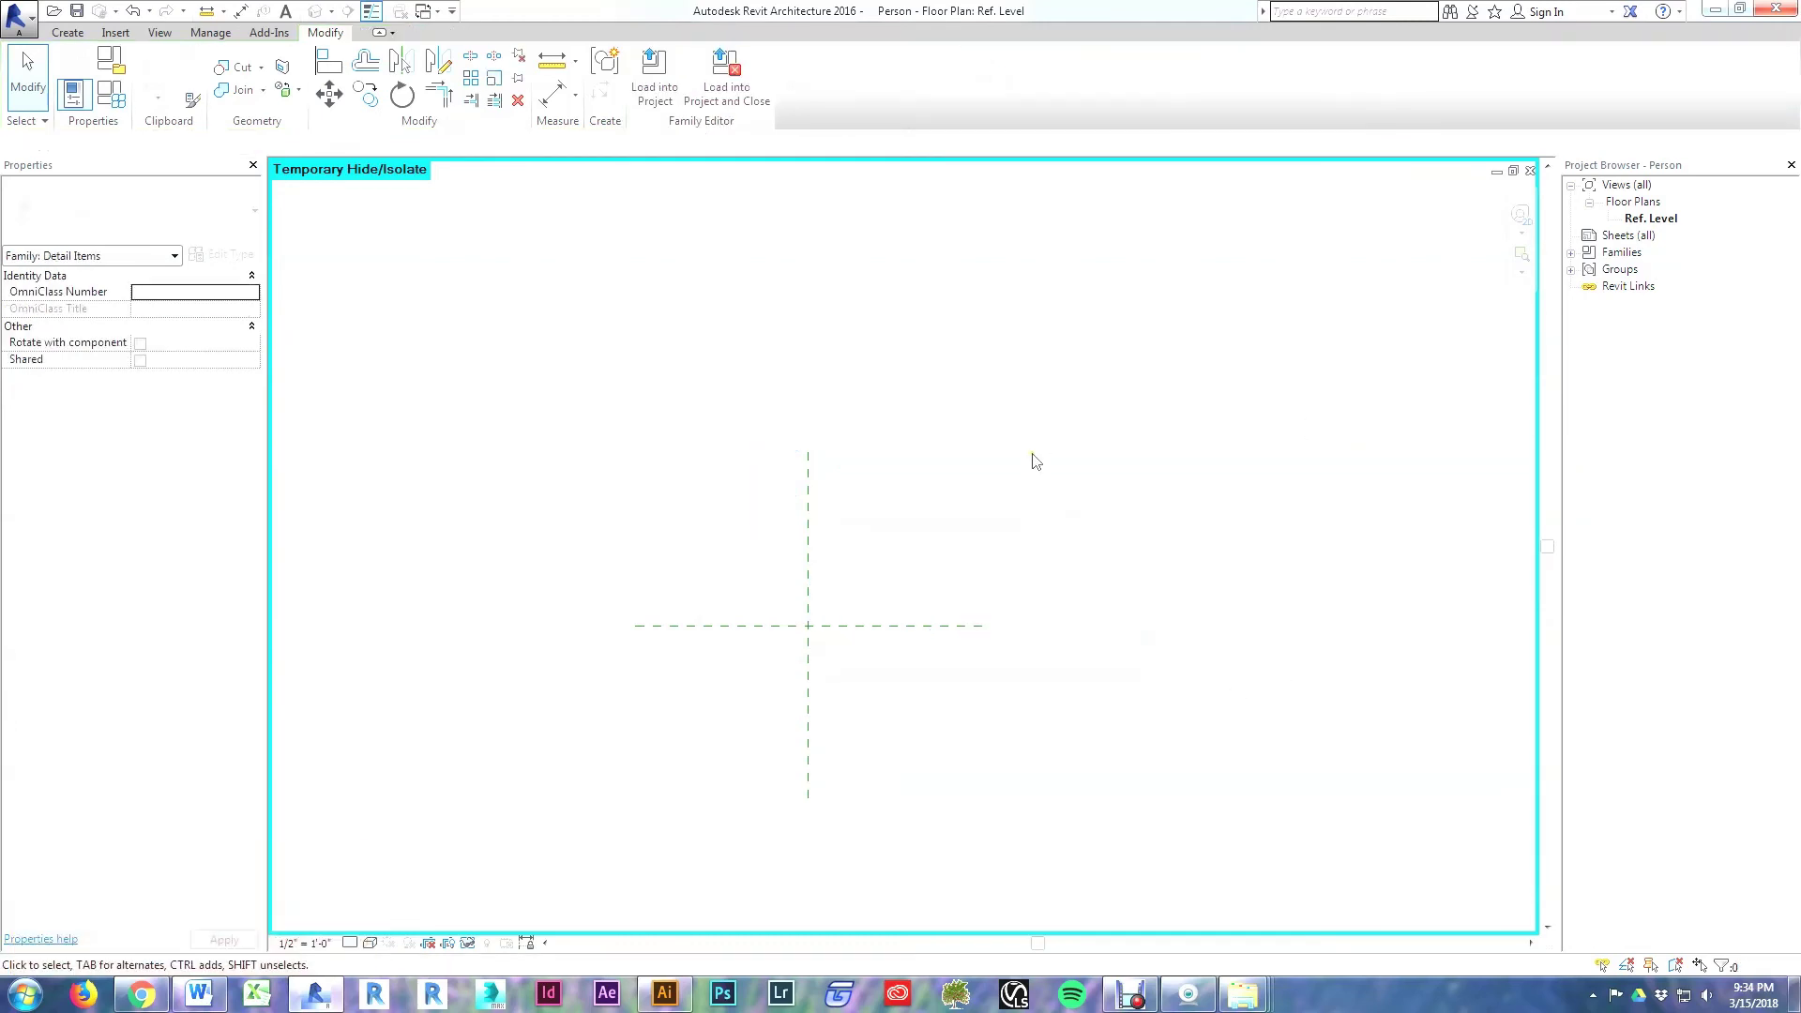
key(h)
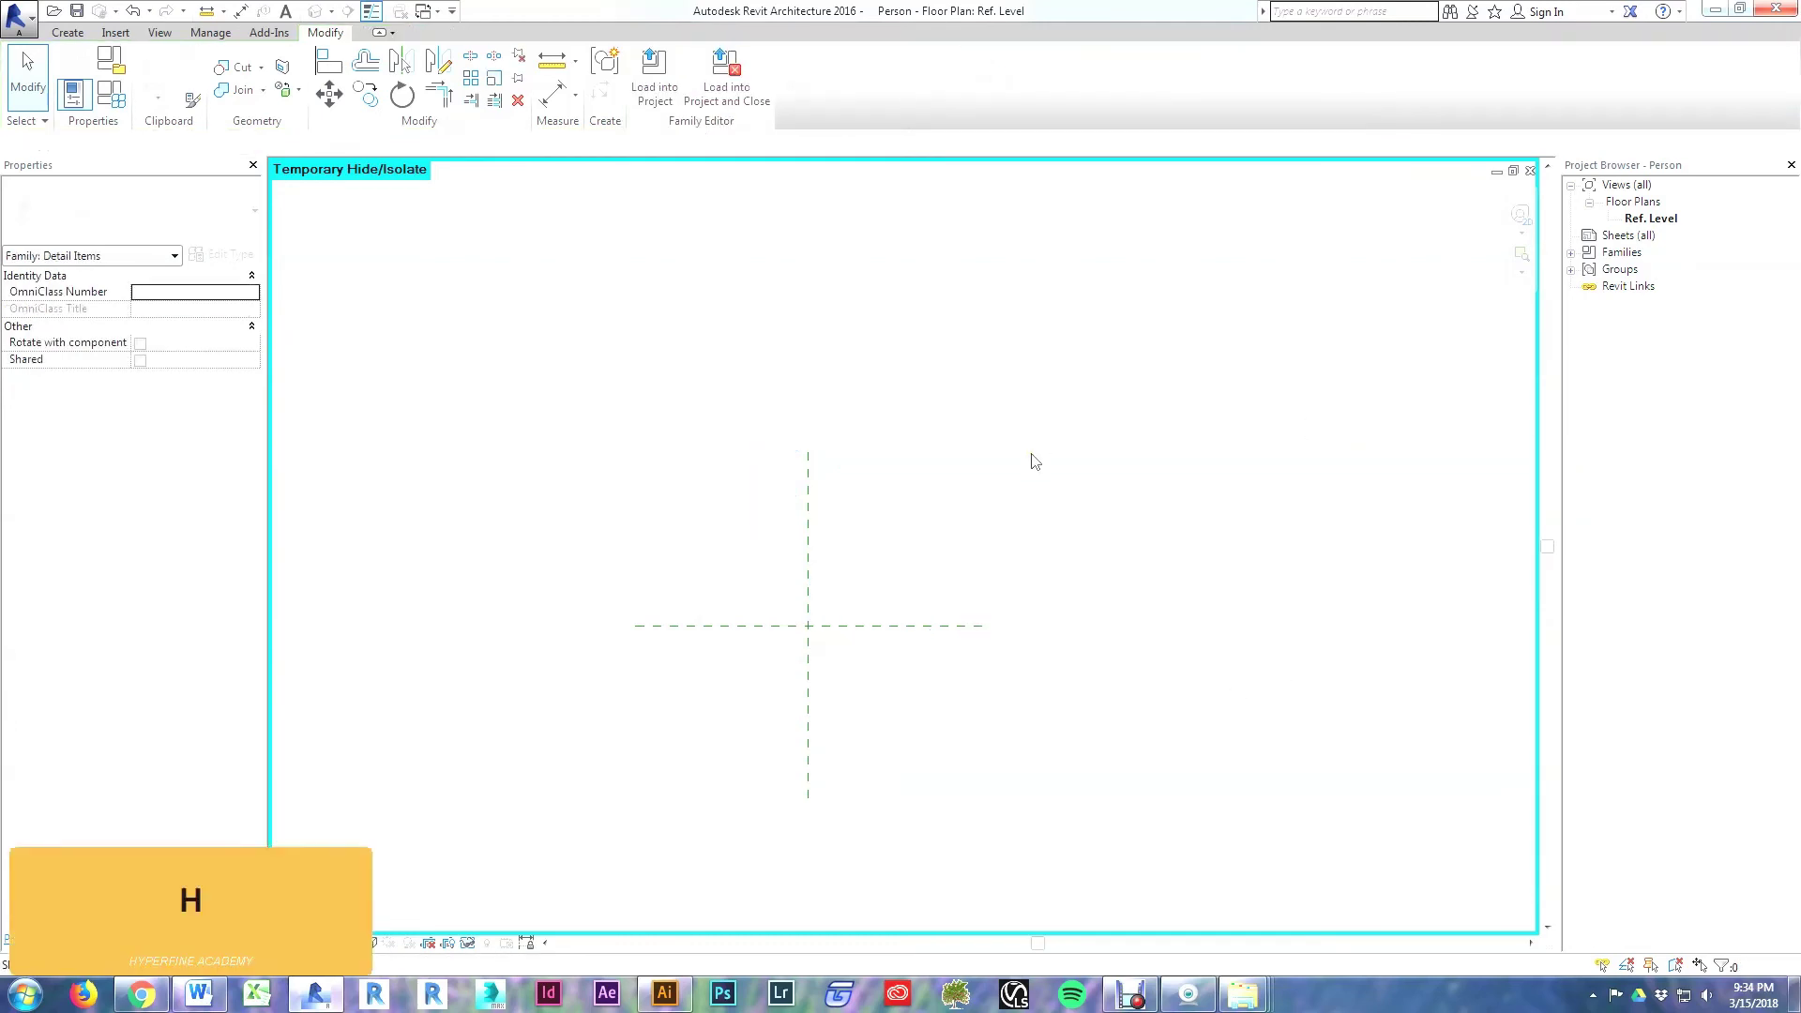
key(r)
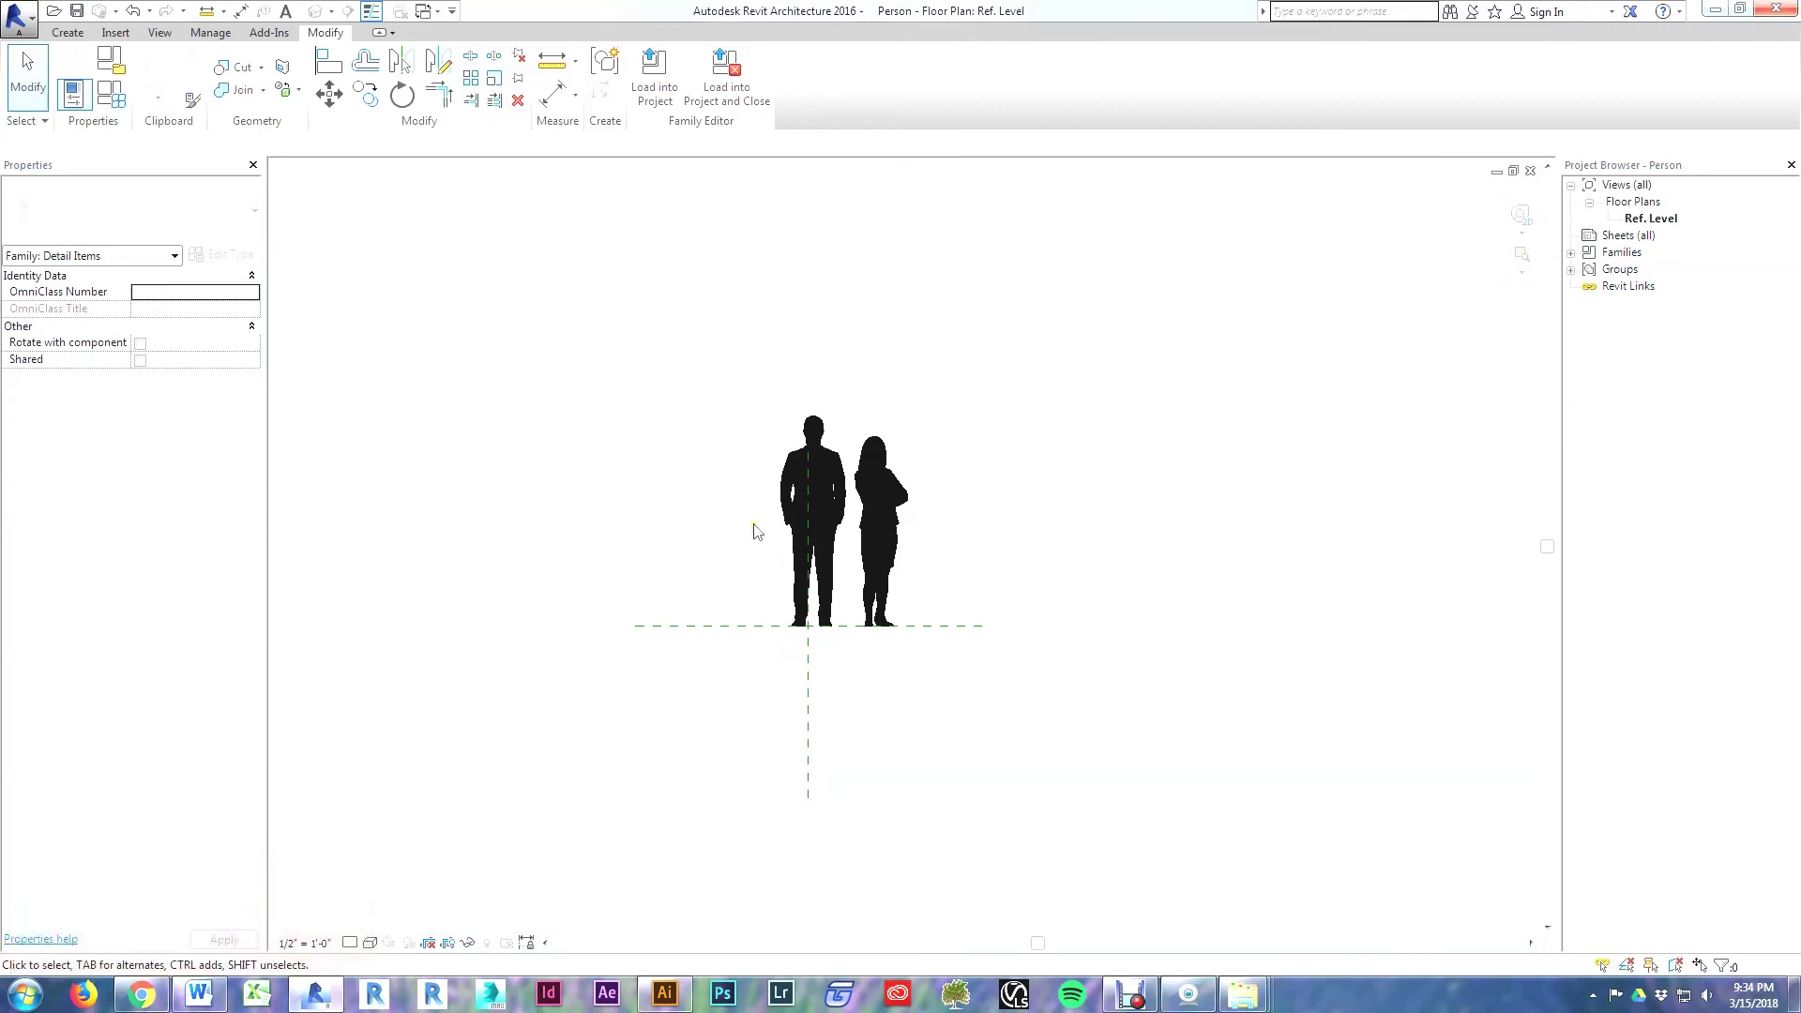
Step: Link the visibility of the man's filled region to a new Yes/No type parameter named Man
scroll(762, 462, up, 2)
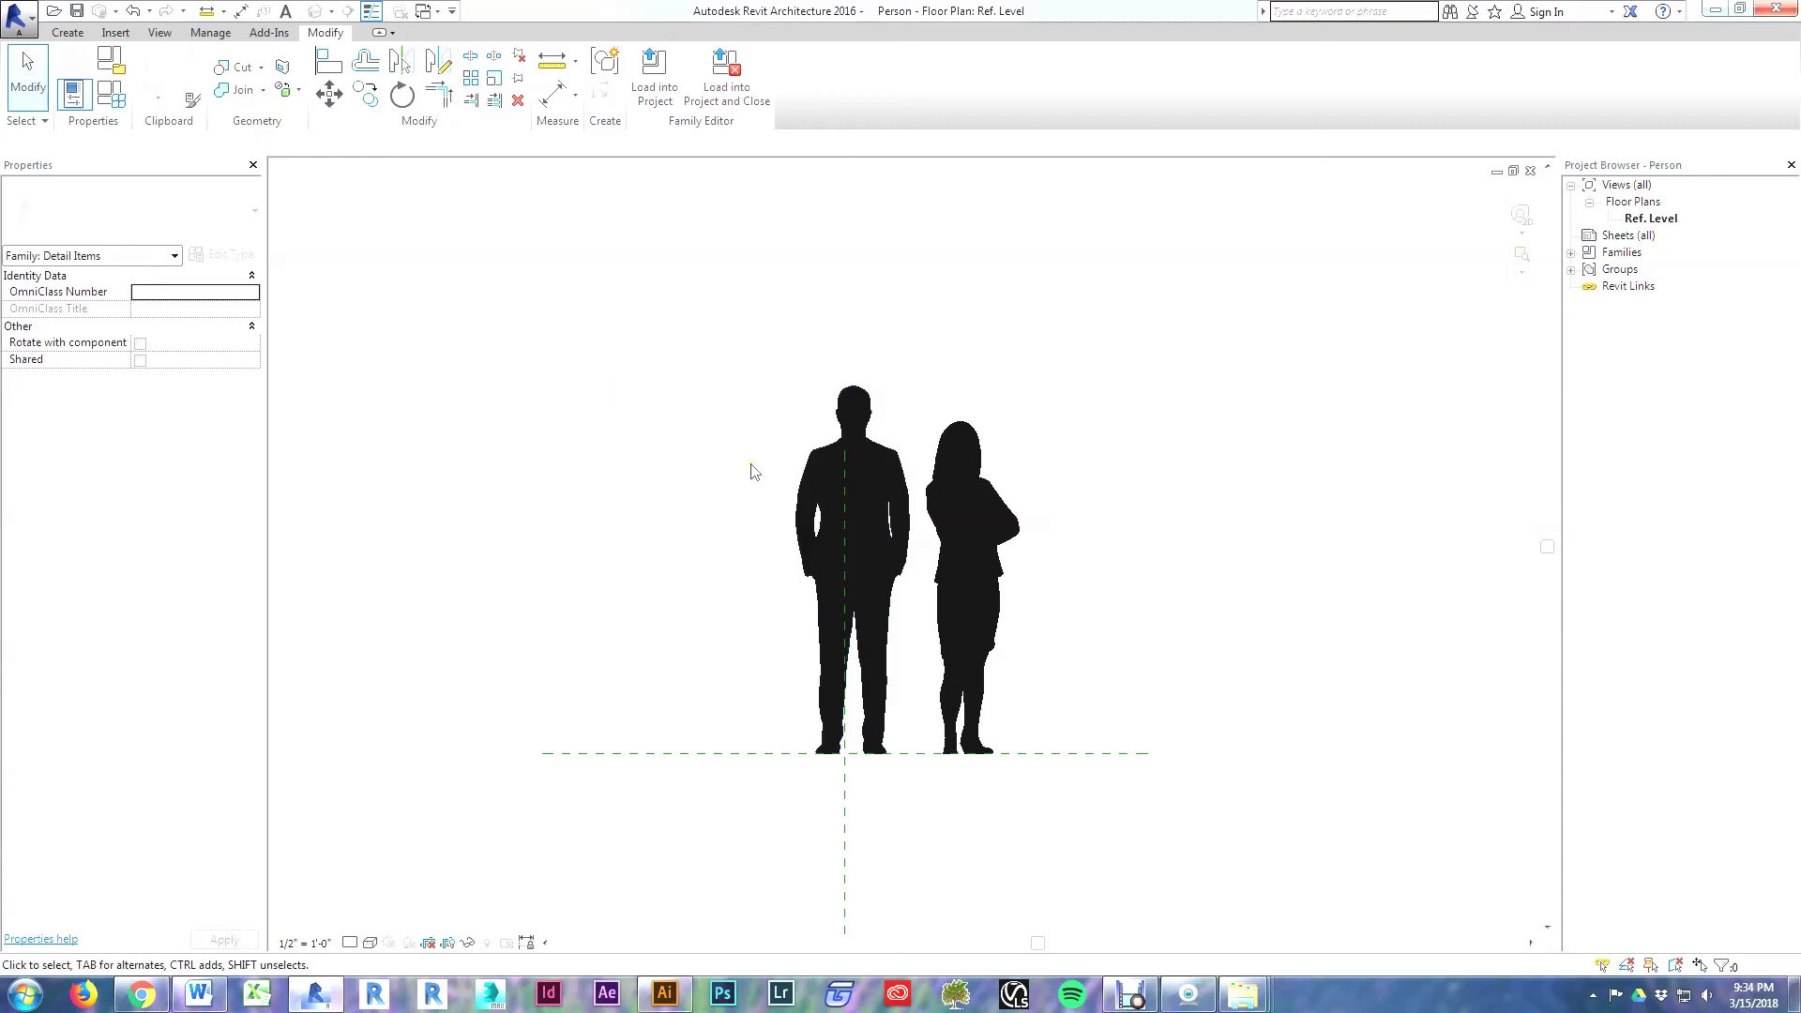
click(830, 487)
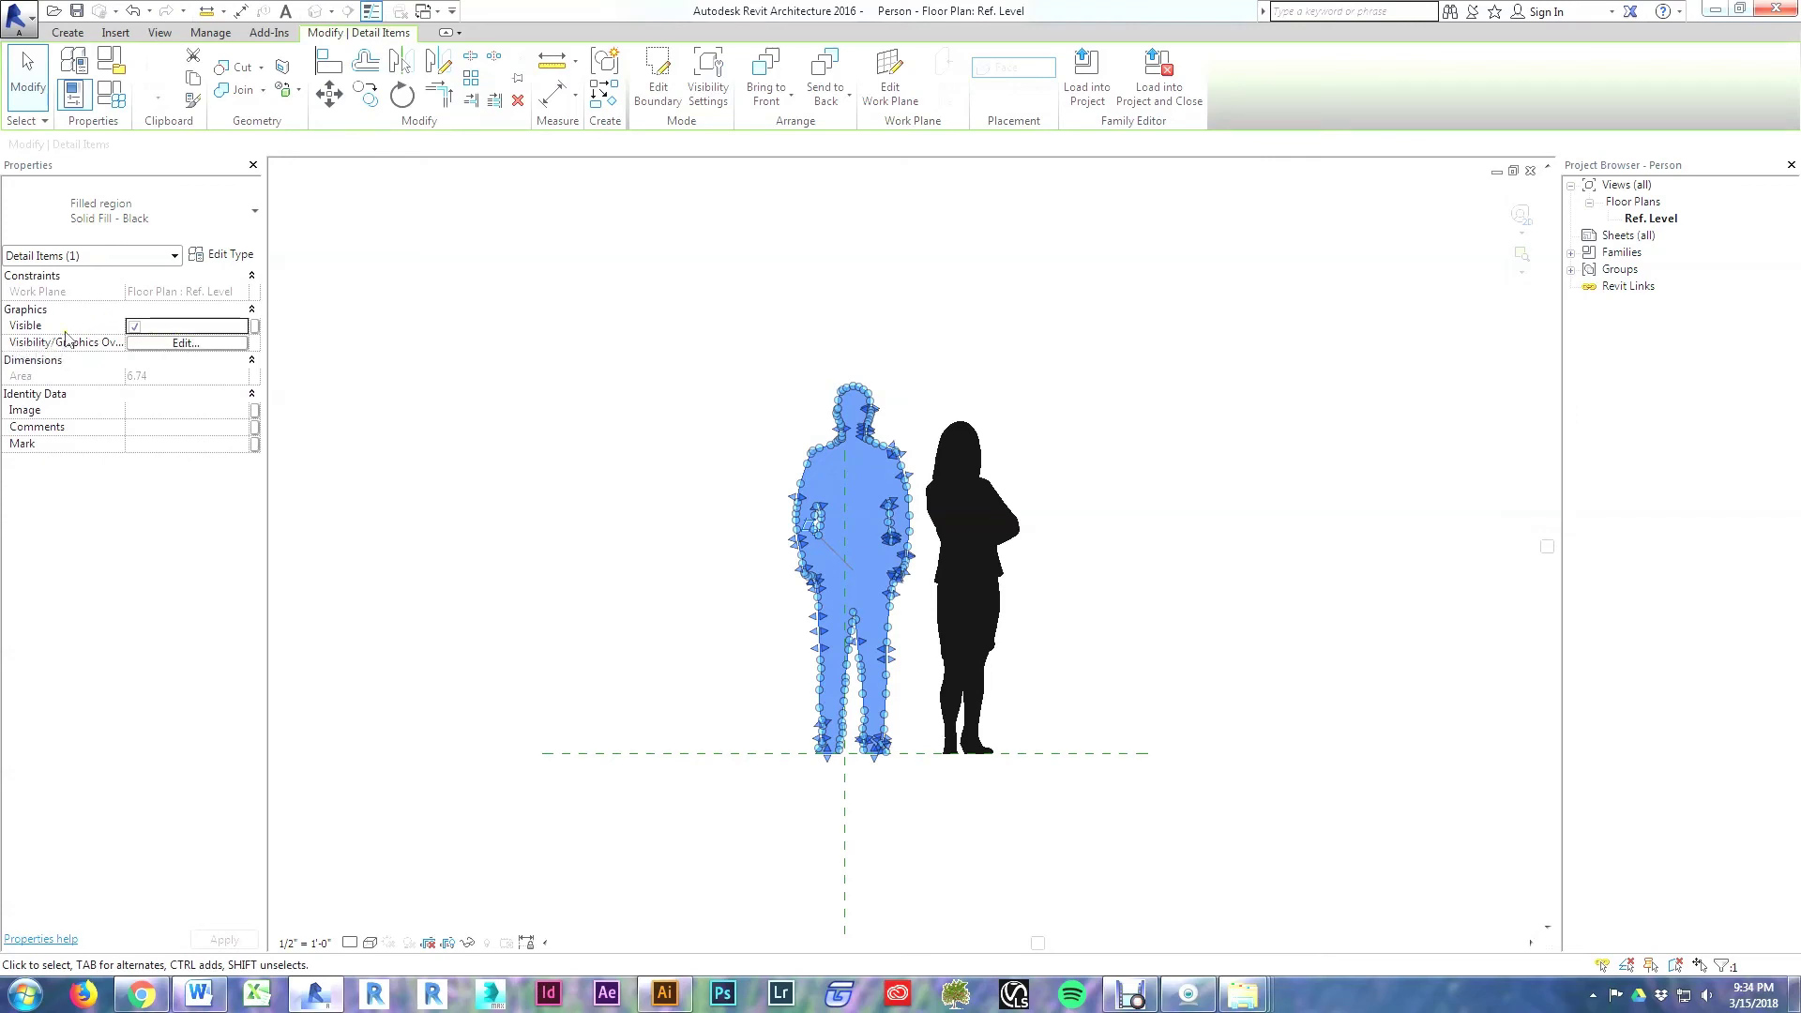
click(255, 327)
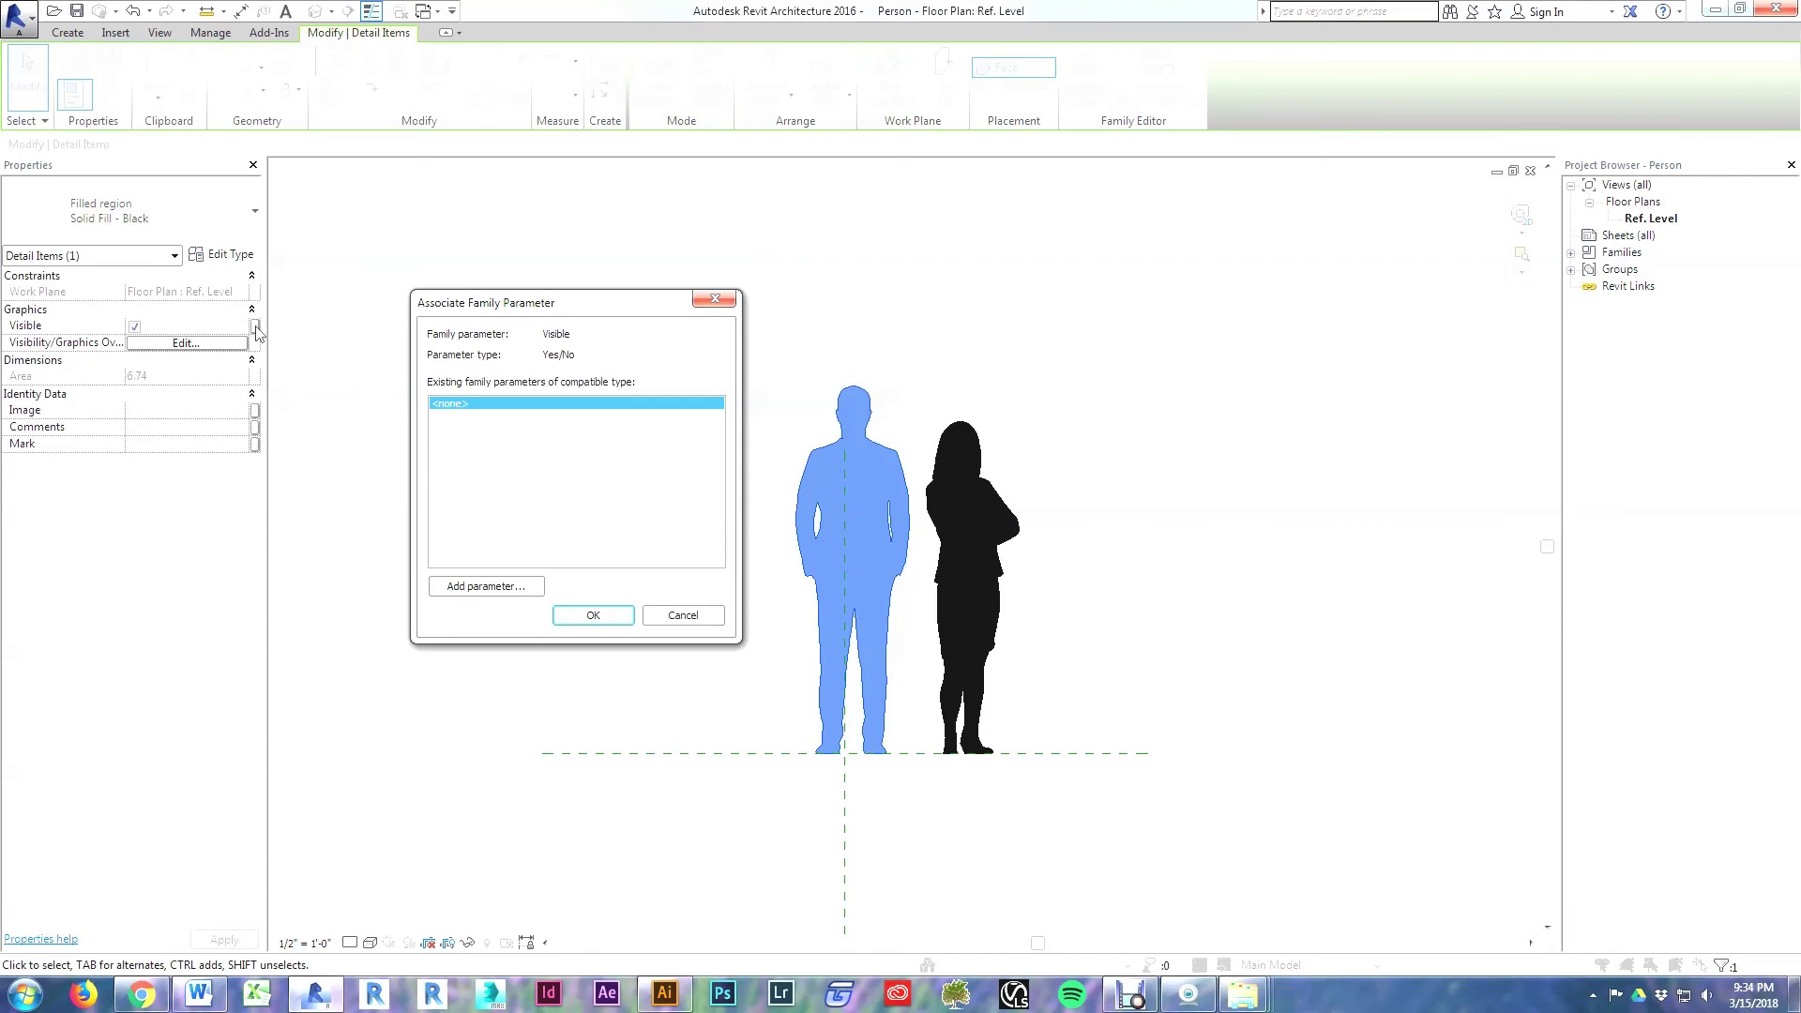
click(489, 588)
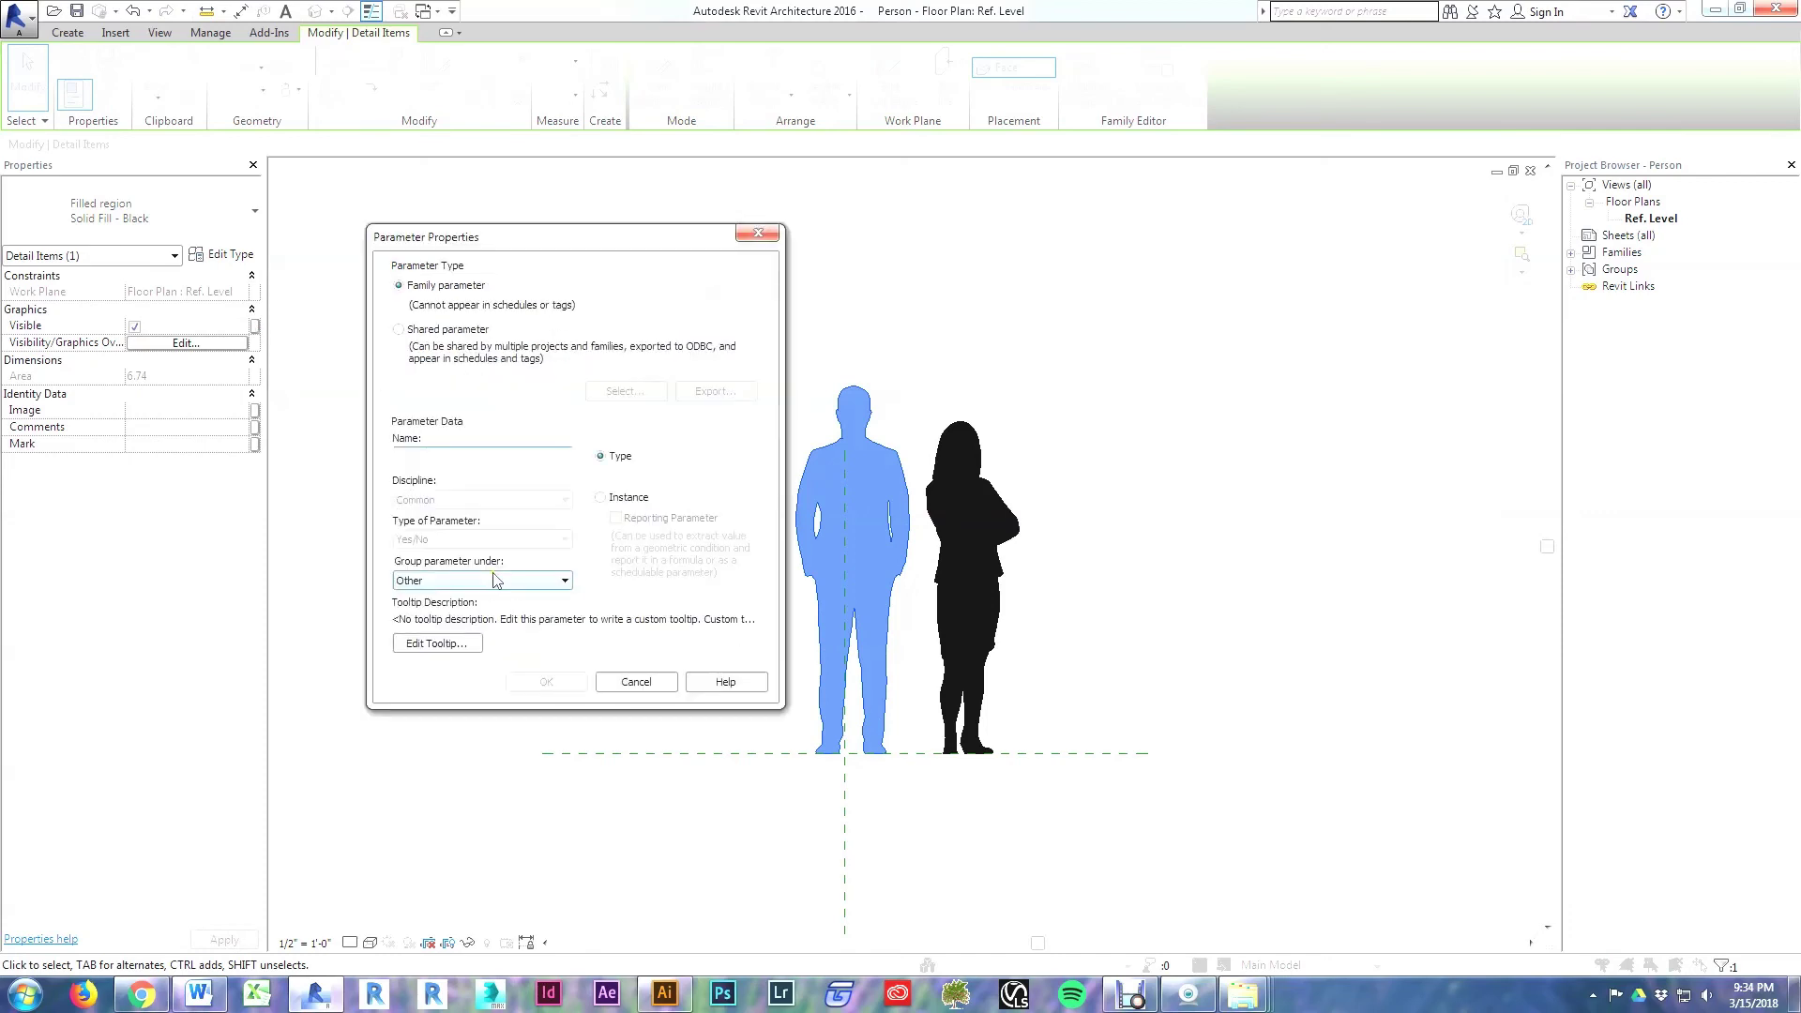
text(Man)
click(553, 681)
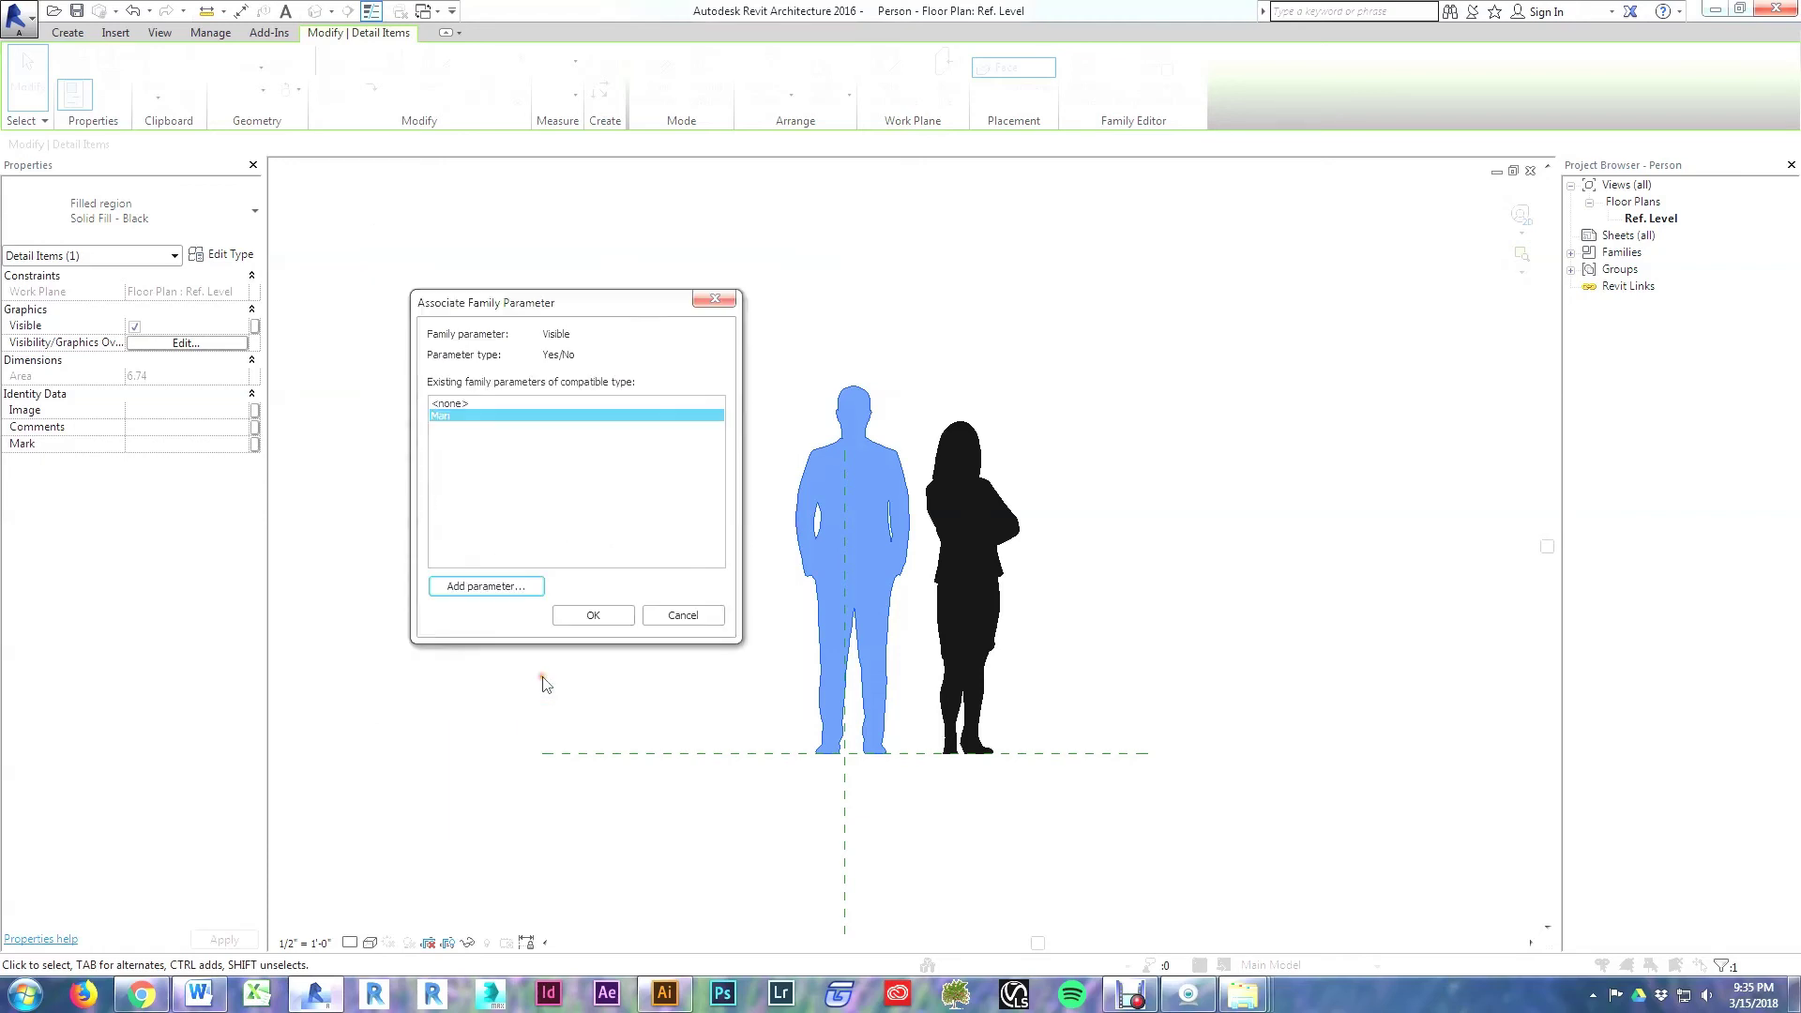
click(591, 615)
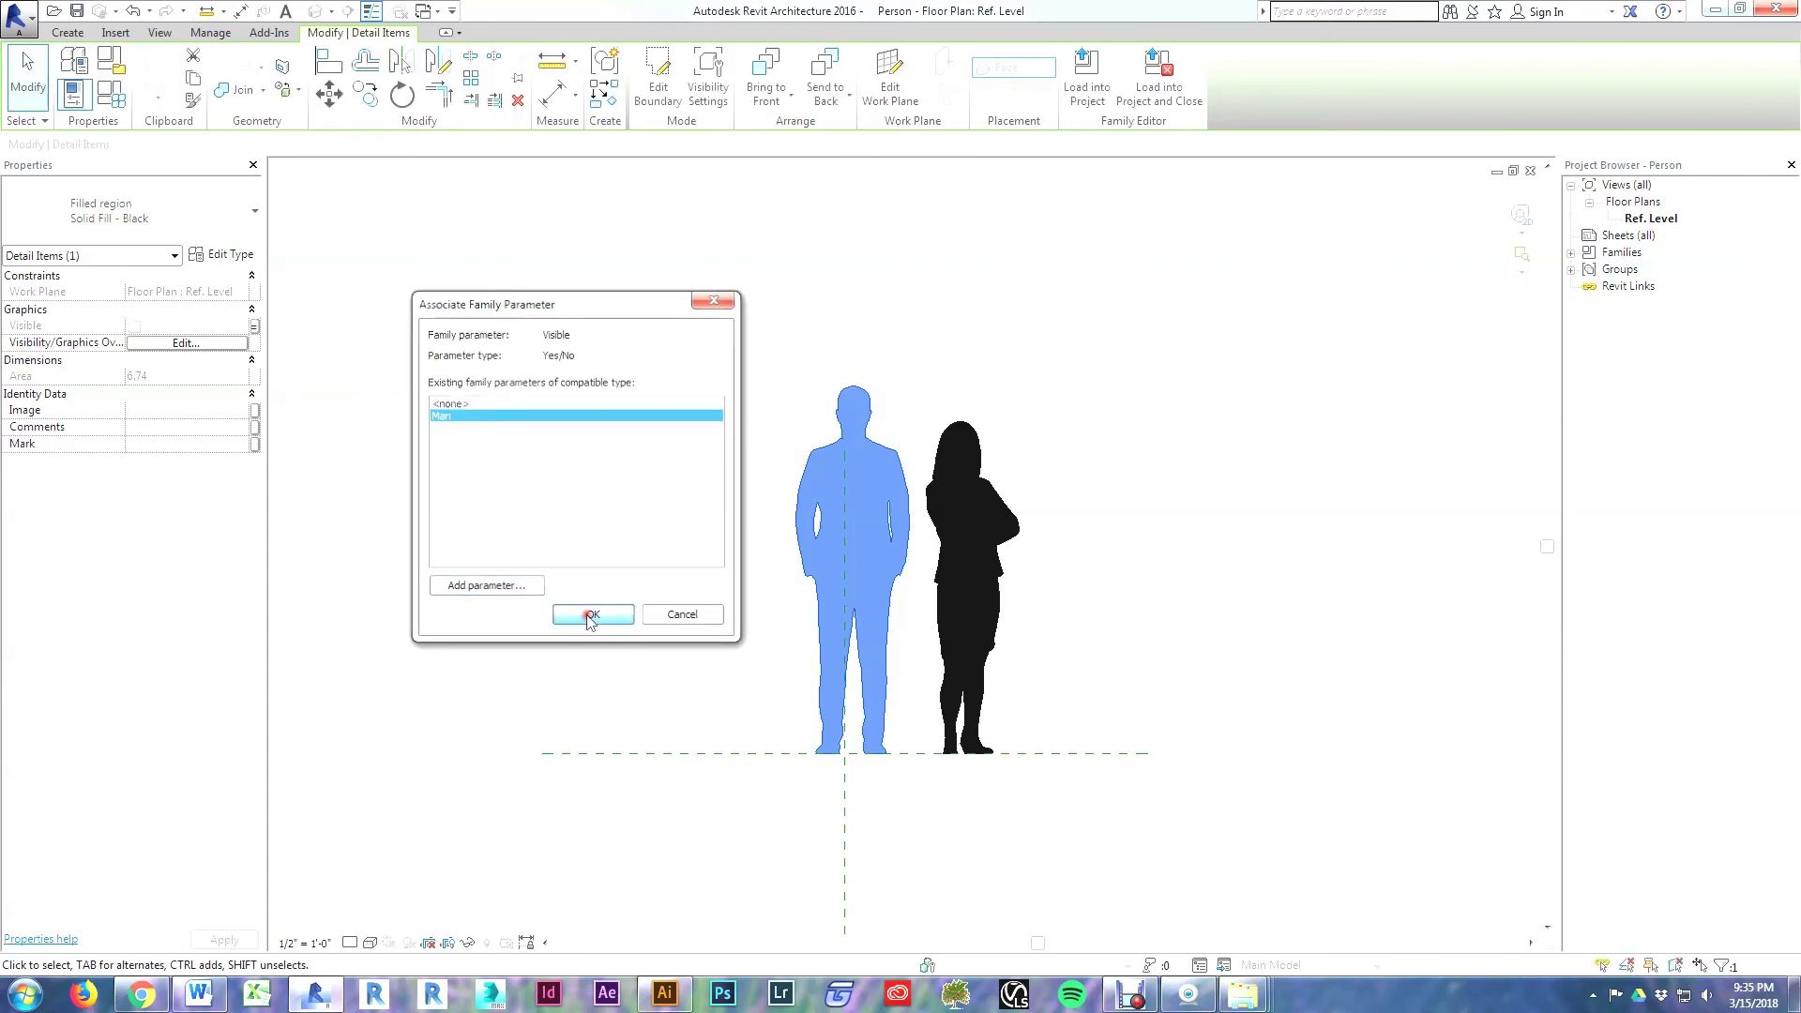
click(699, 483)
Step: Link the visibility of the woman's filled region to a new Yes/No type parameter named Woman
click(985, 471)
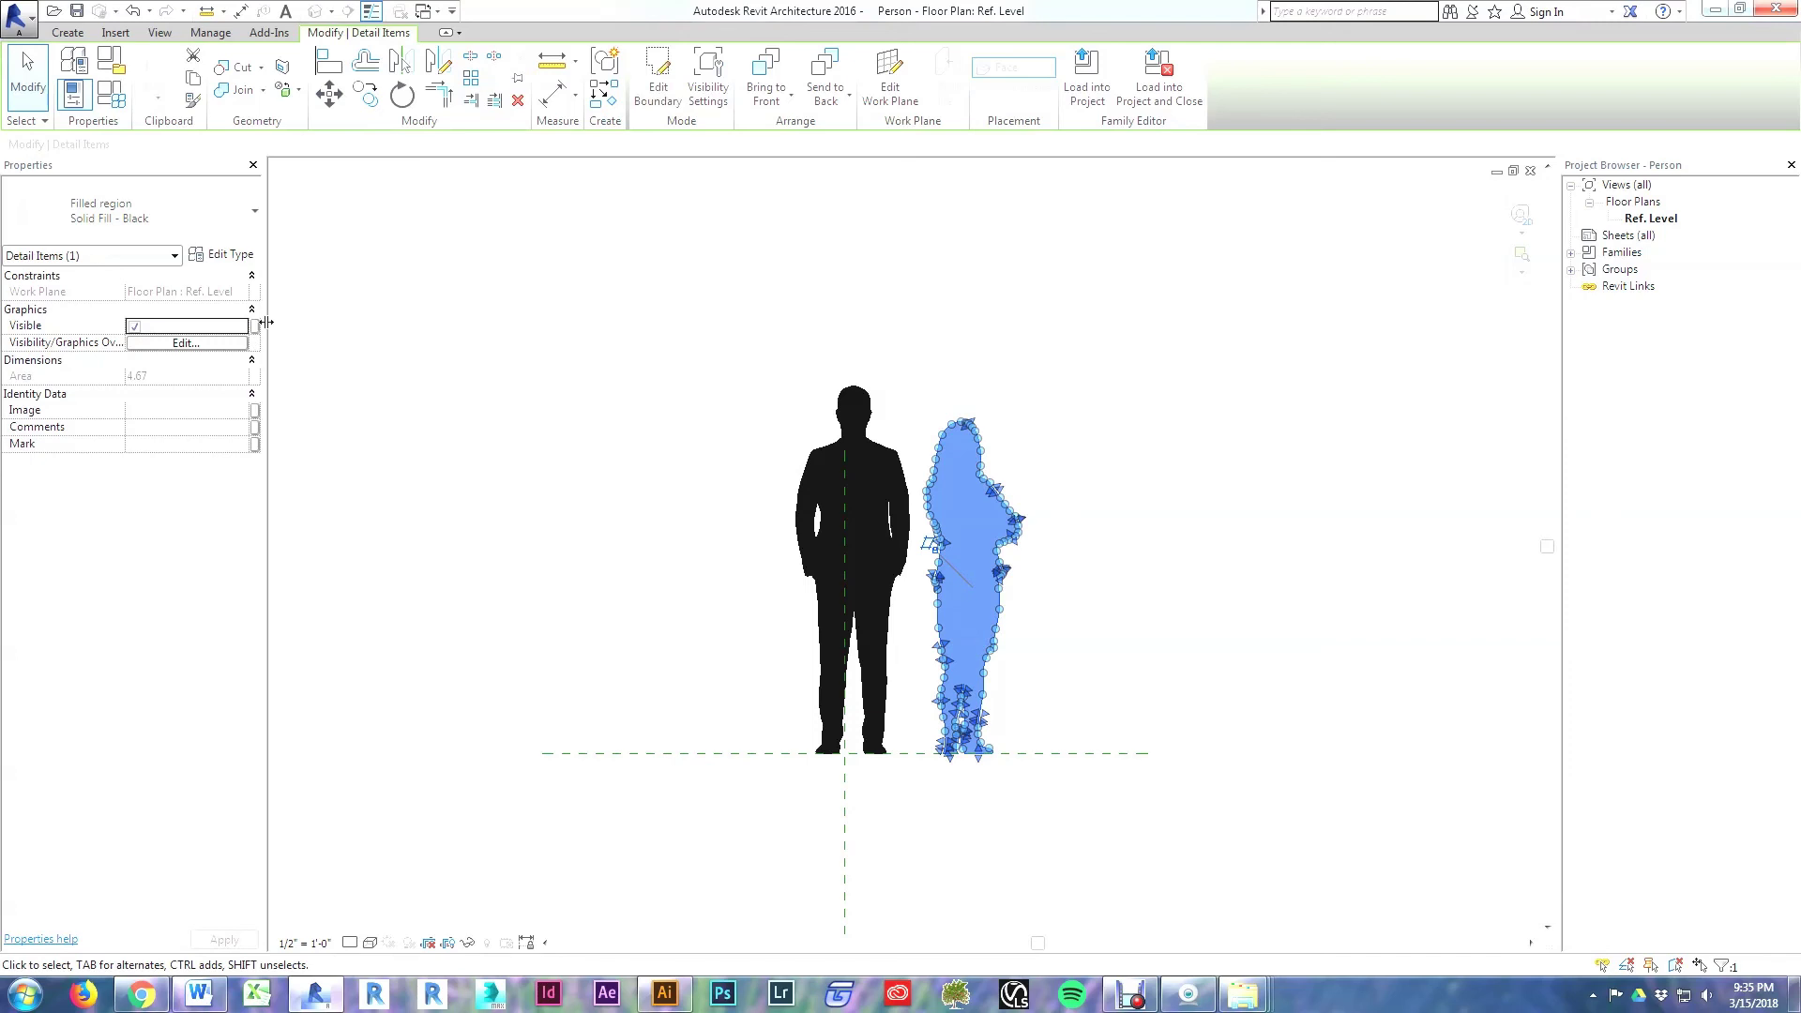
click(254, 325)
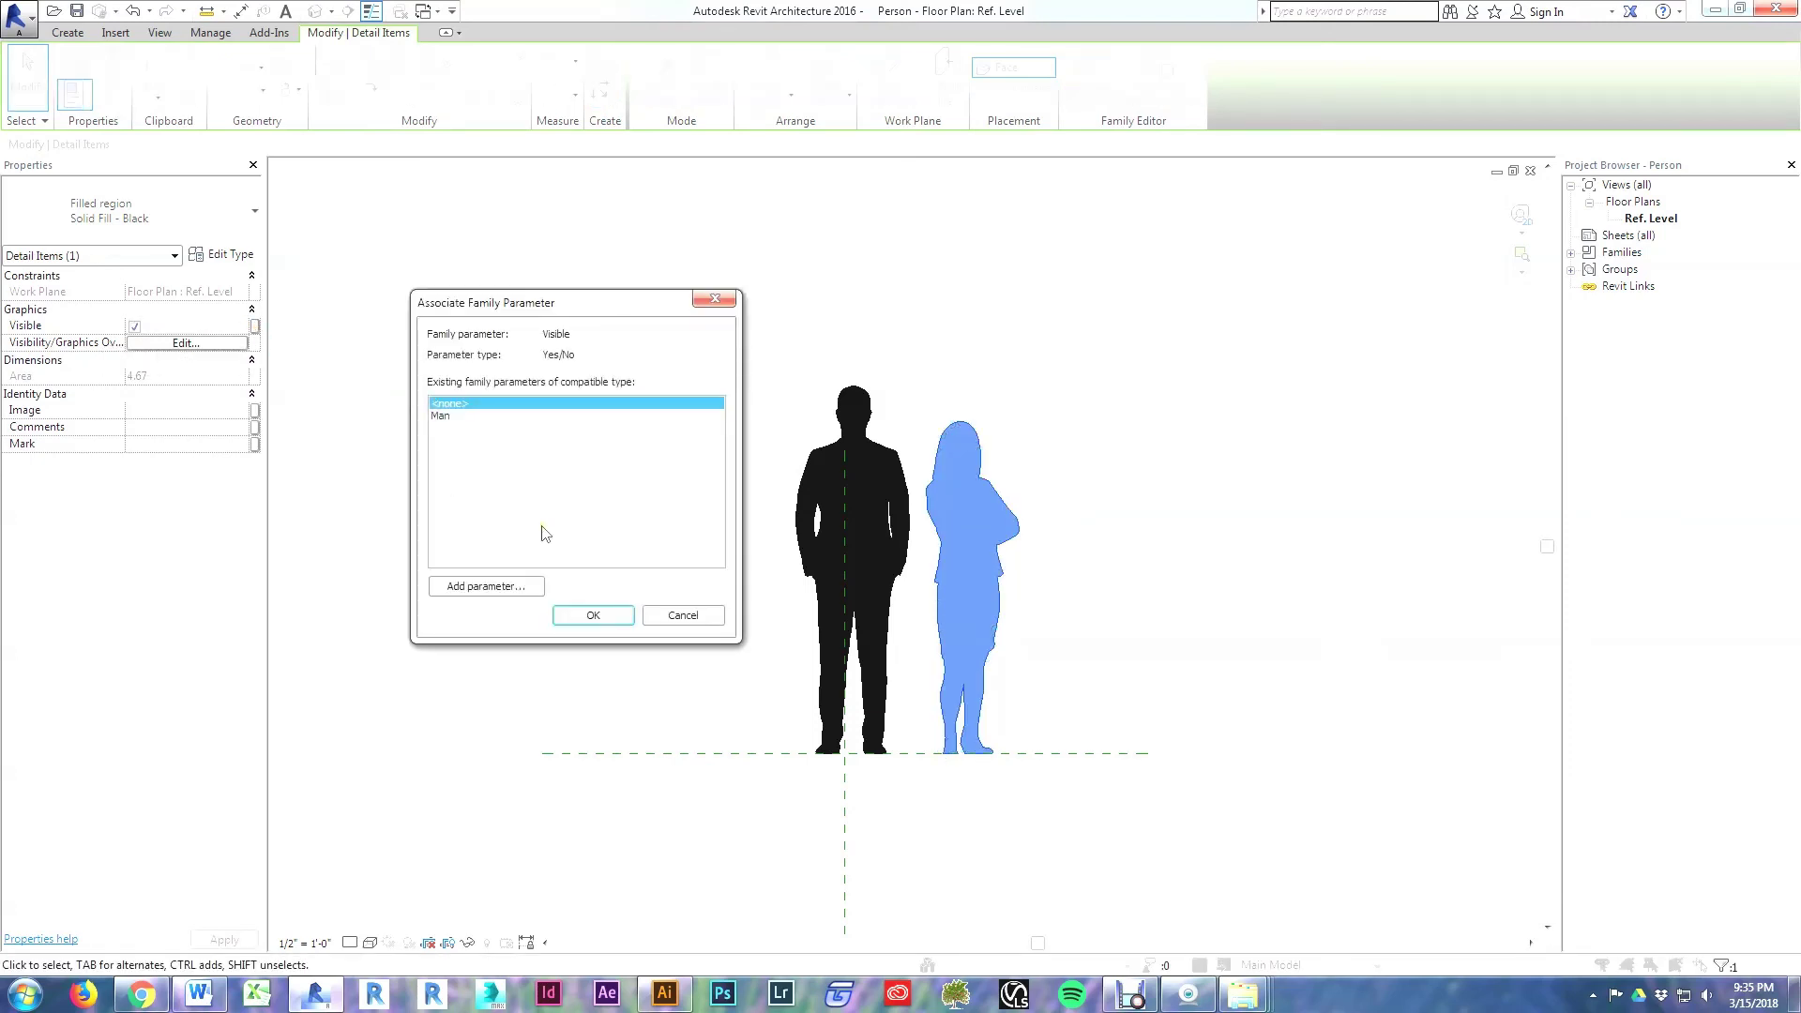
click(503, 588)
text(Woman)
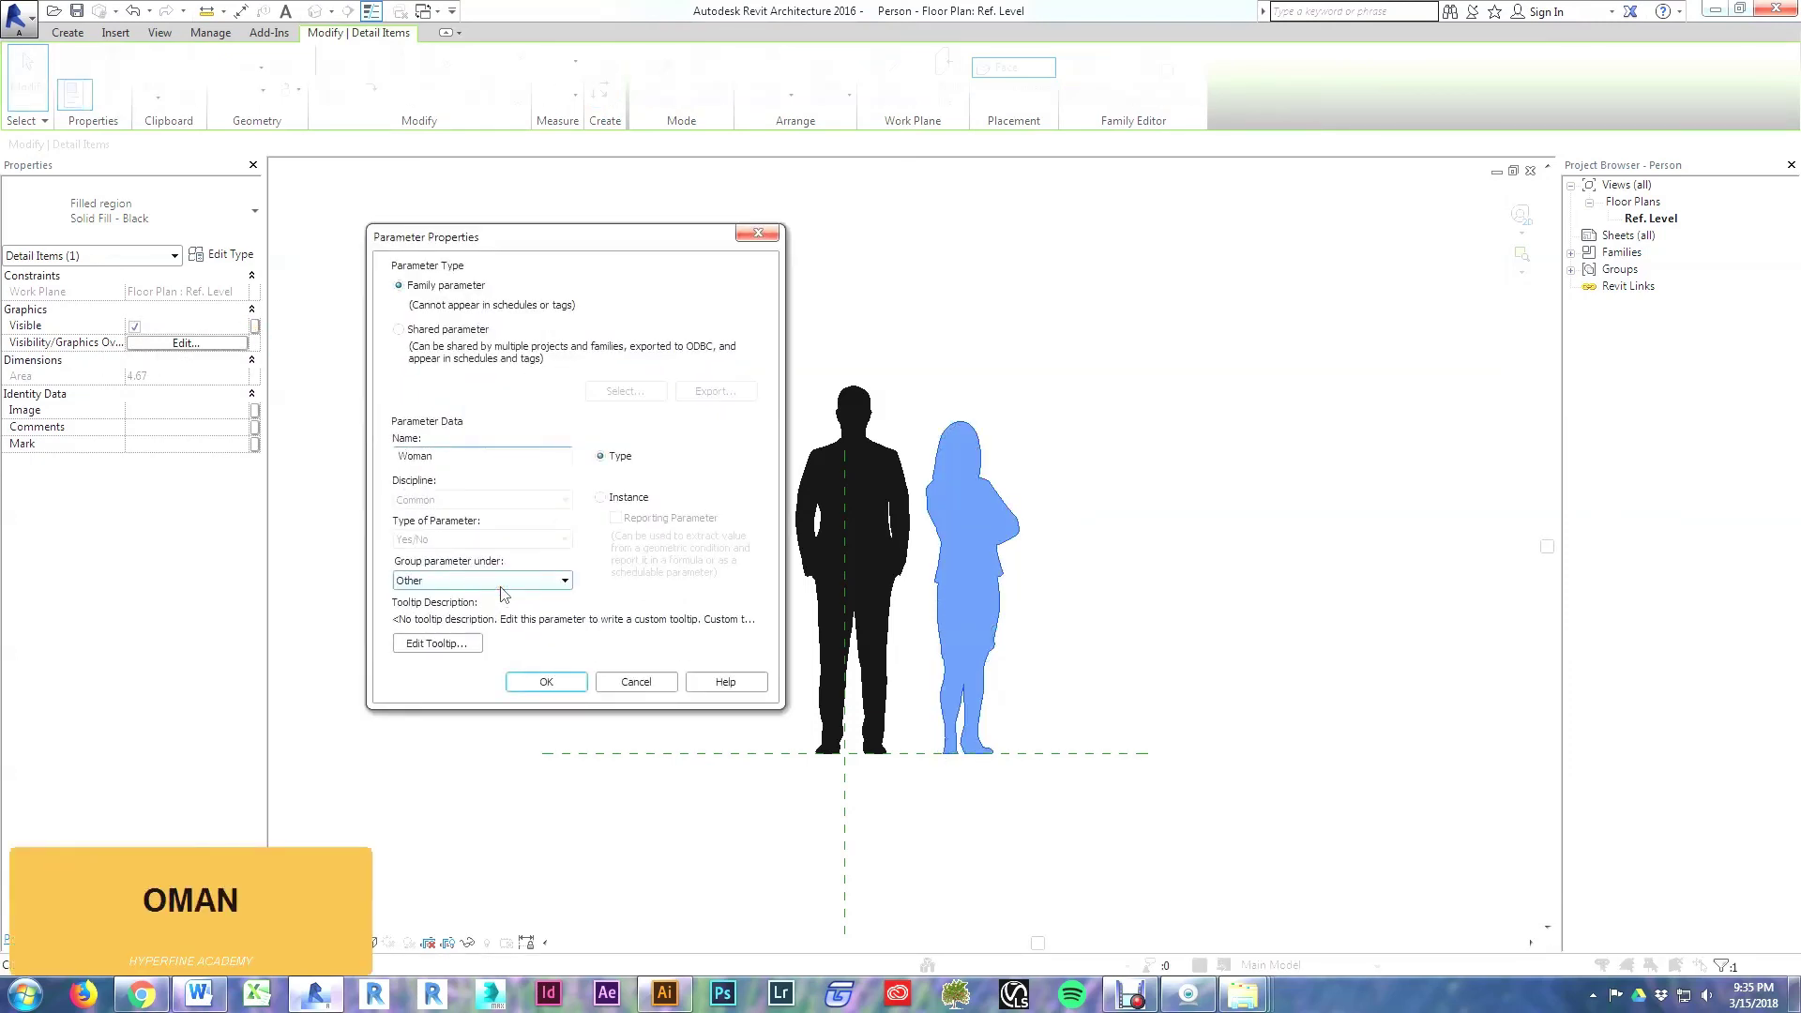
key(Tab)
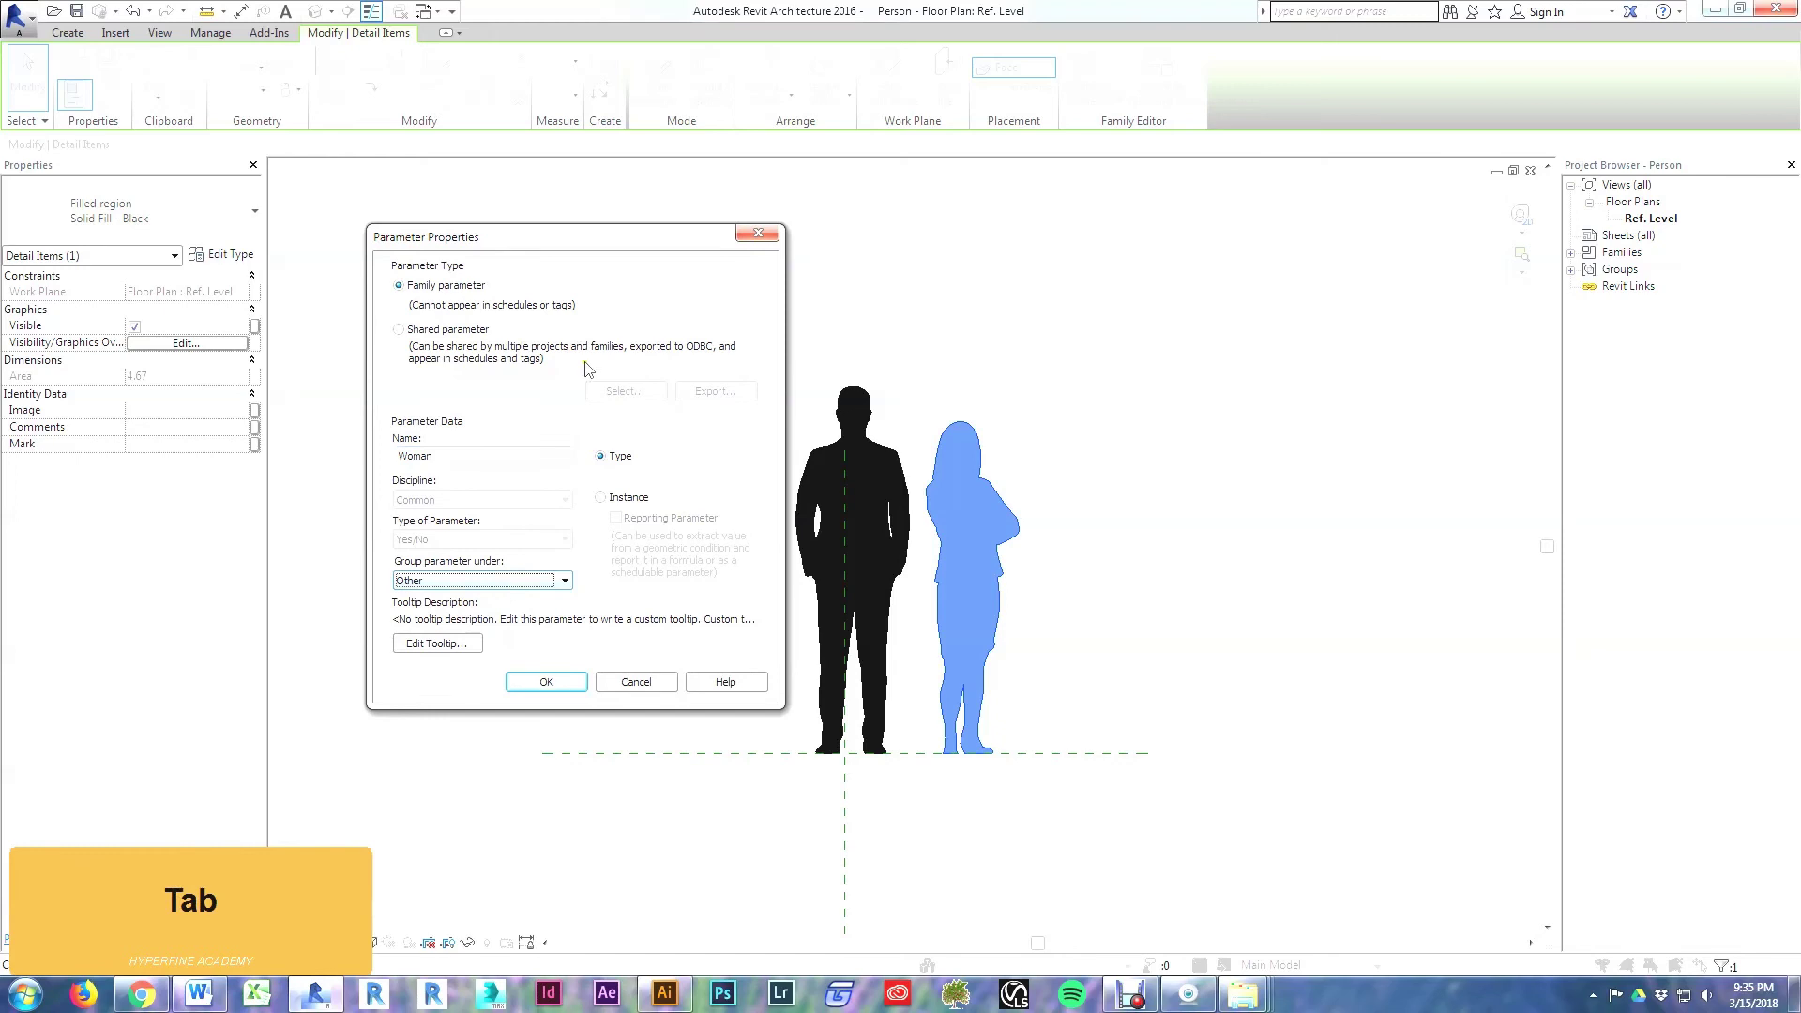
click(546, 683)
click(590, 619)
click(687, 442)
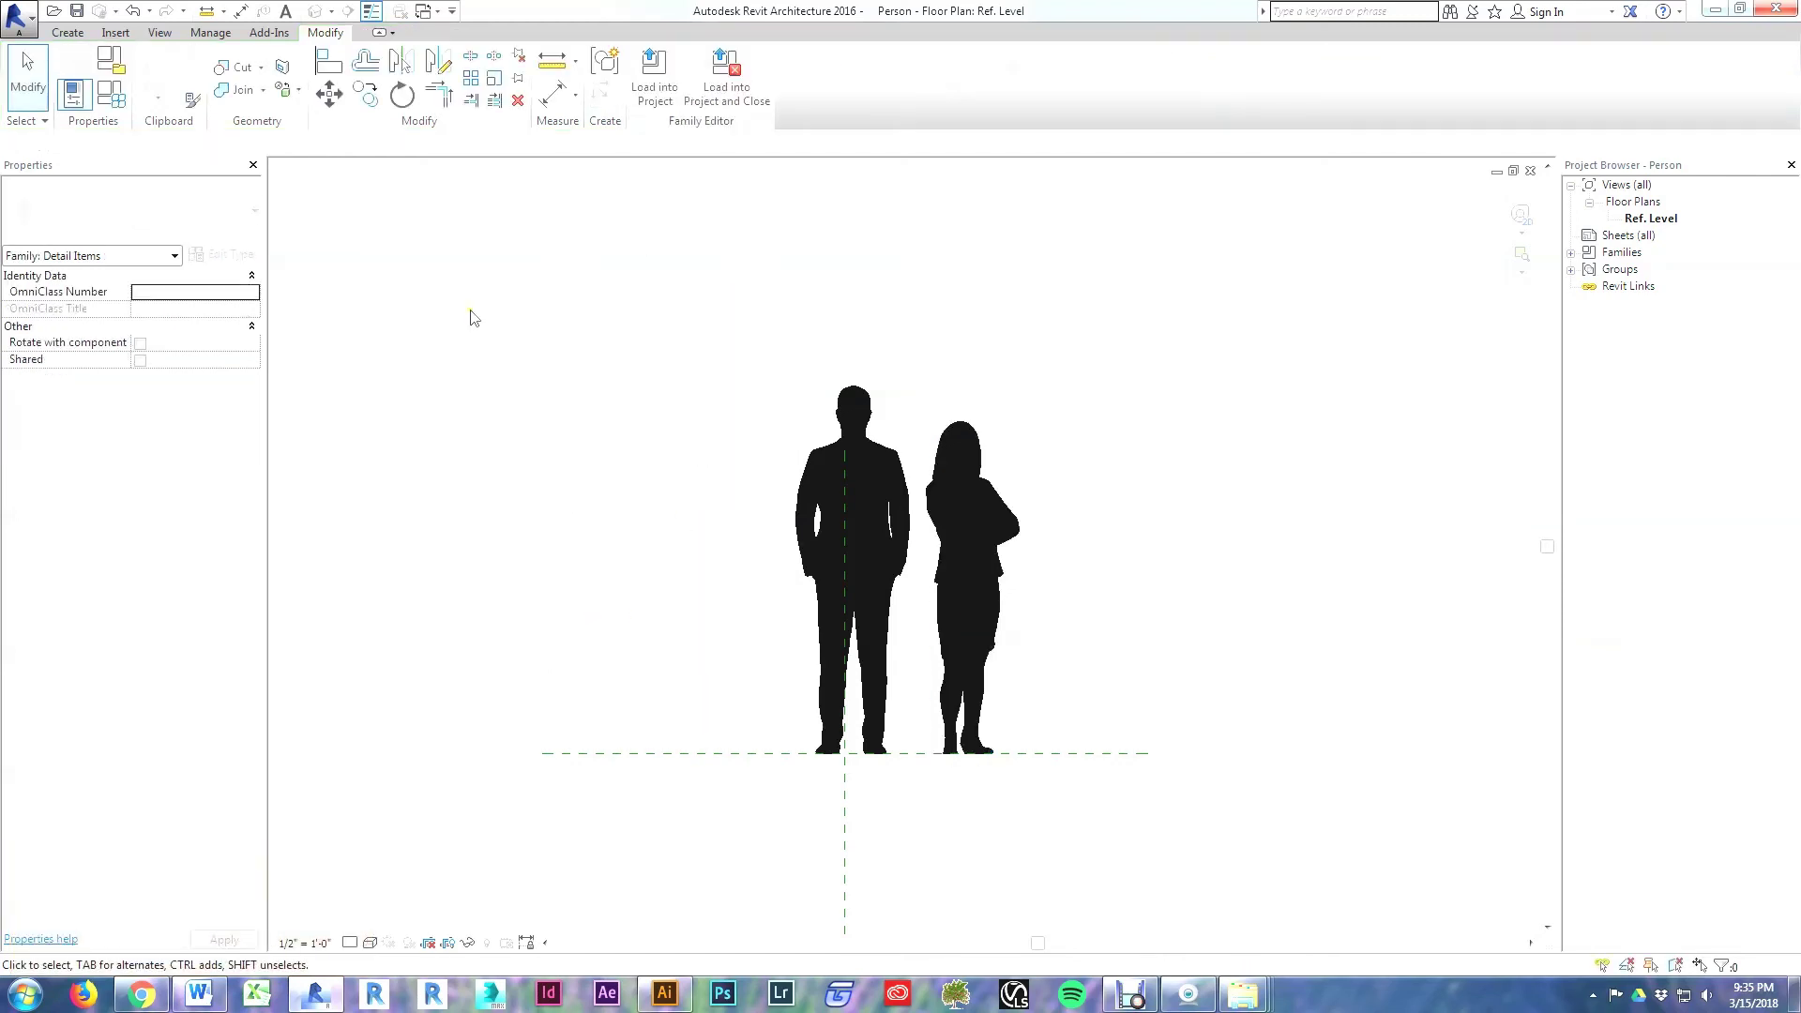
Step: Create a family type named Man with the Woman visibility parameter turned off
click(114, 94)
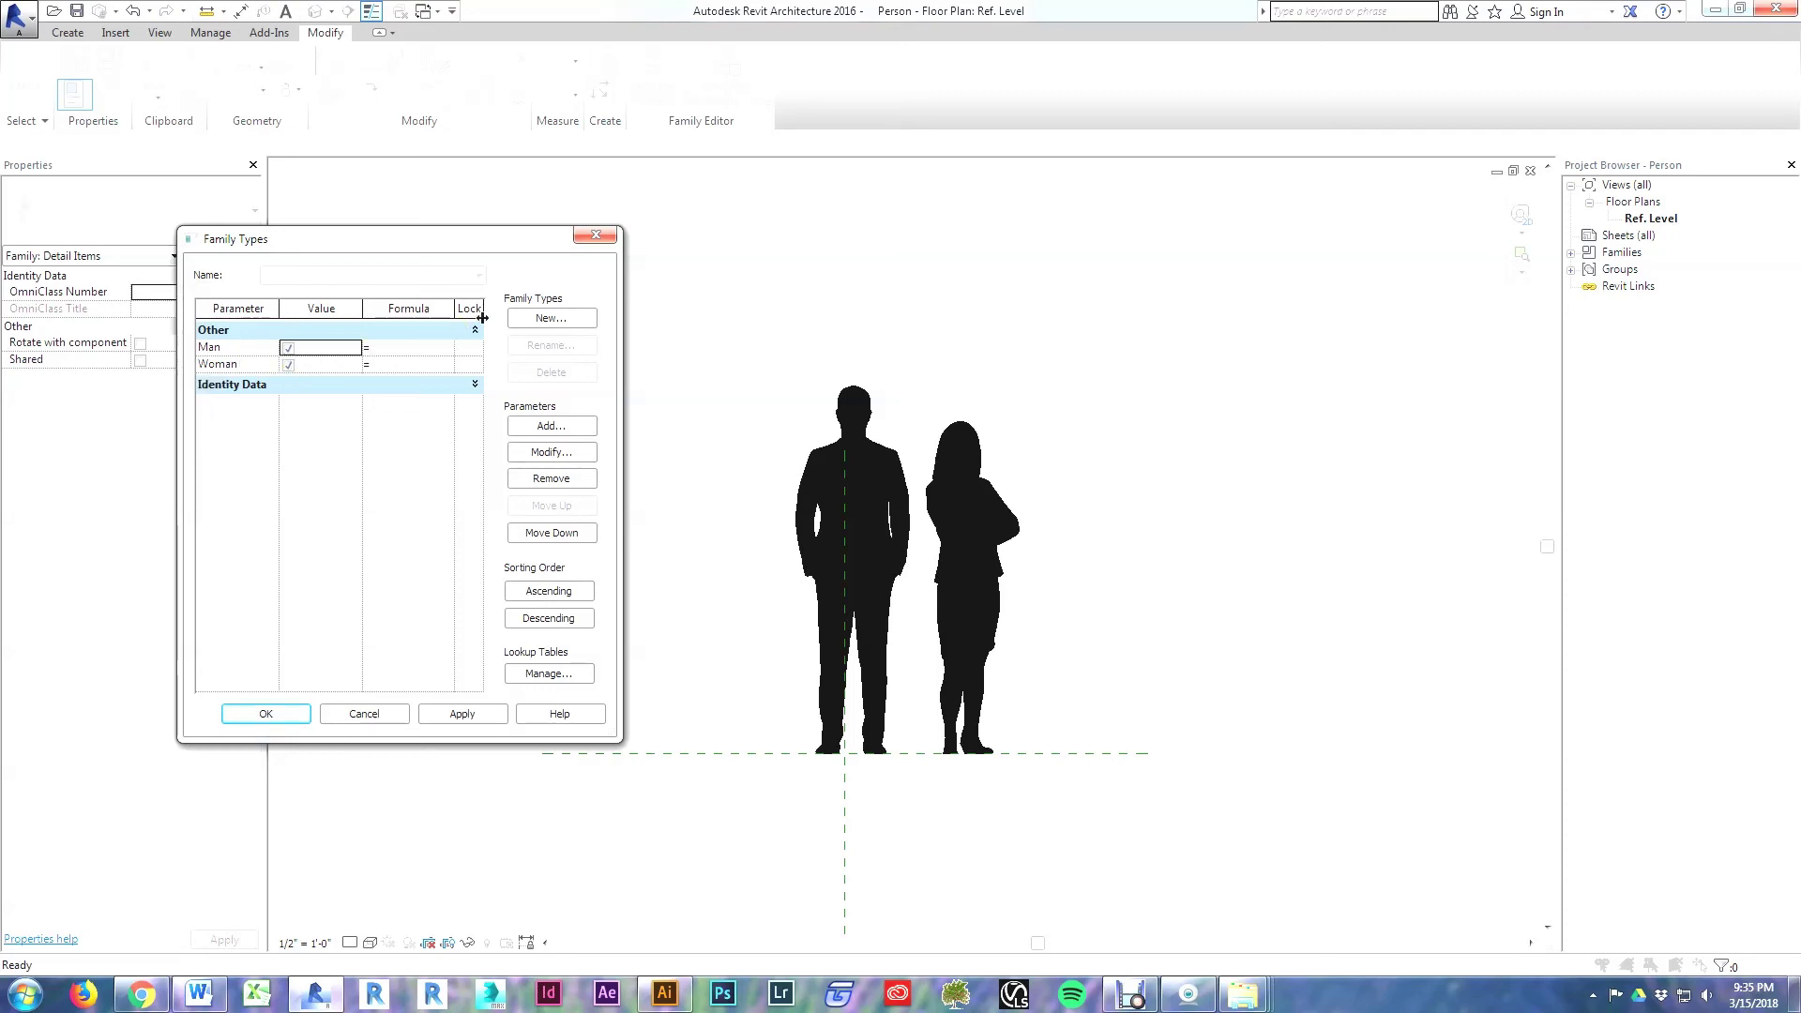
click(550, 320)
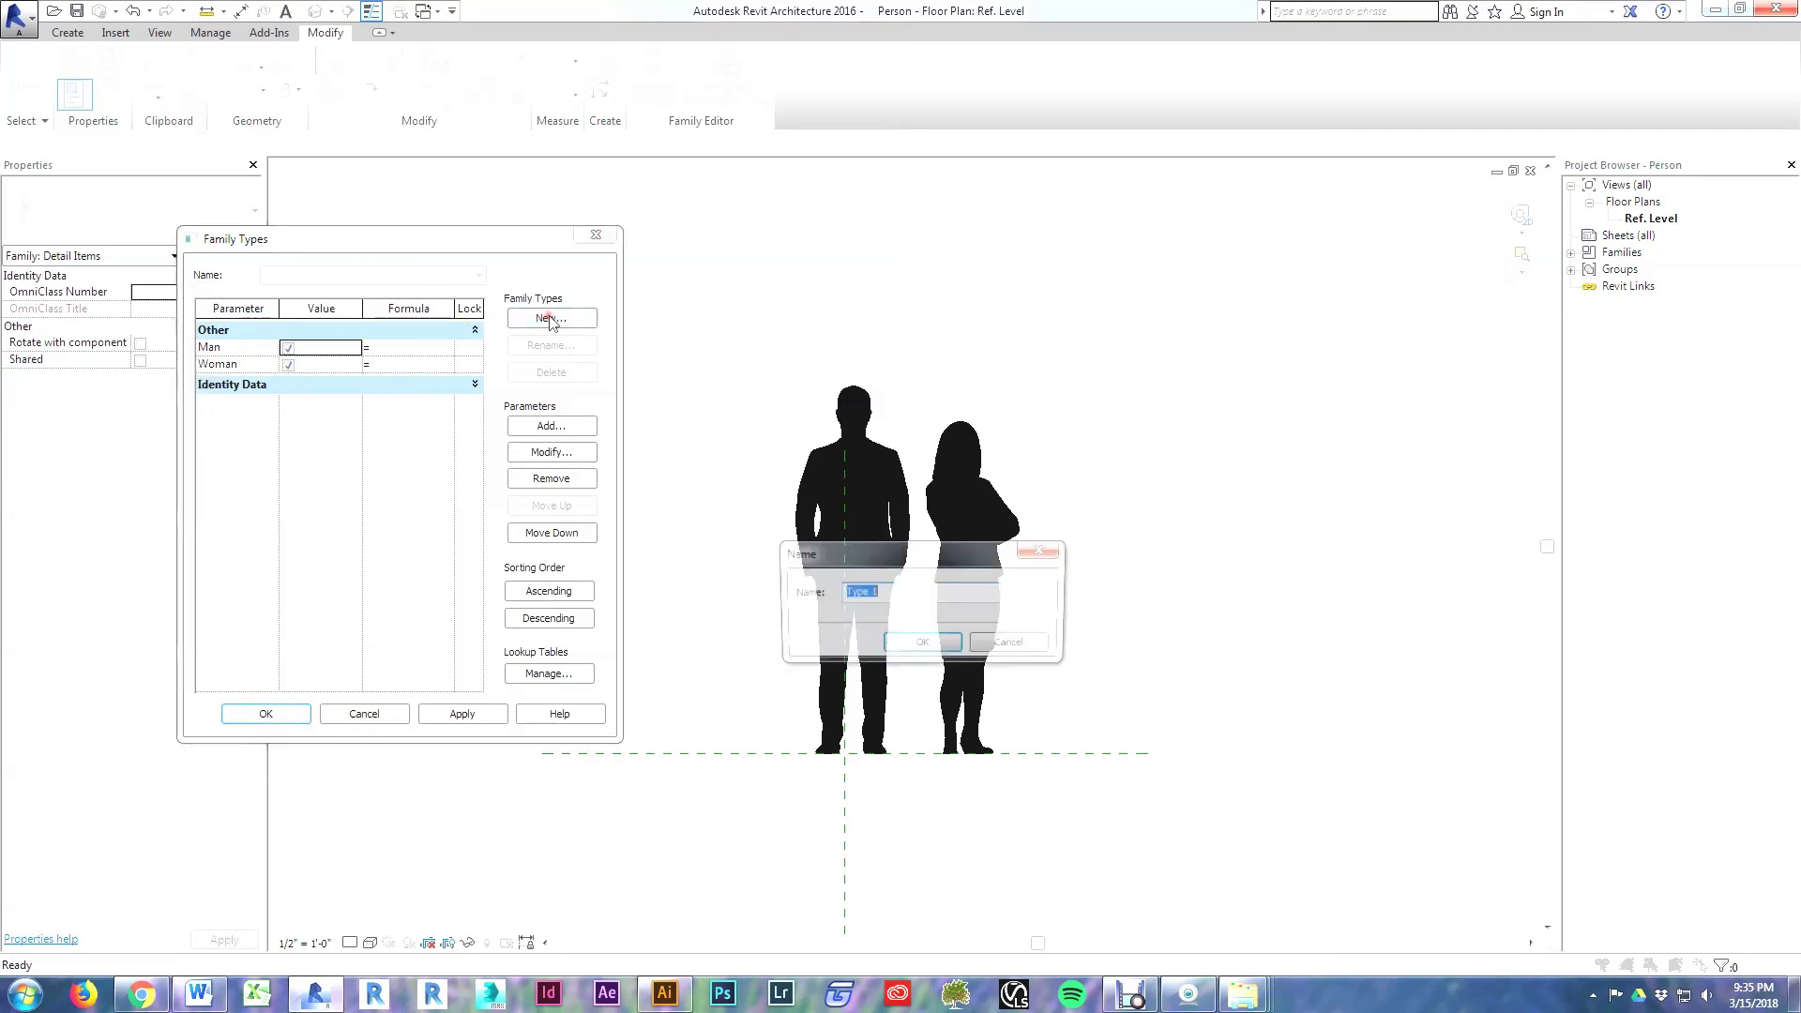
text(Man)
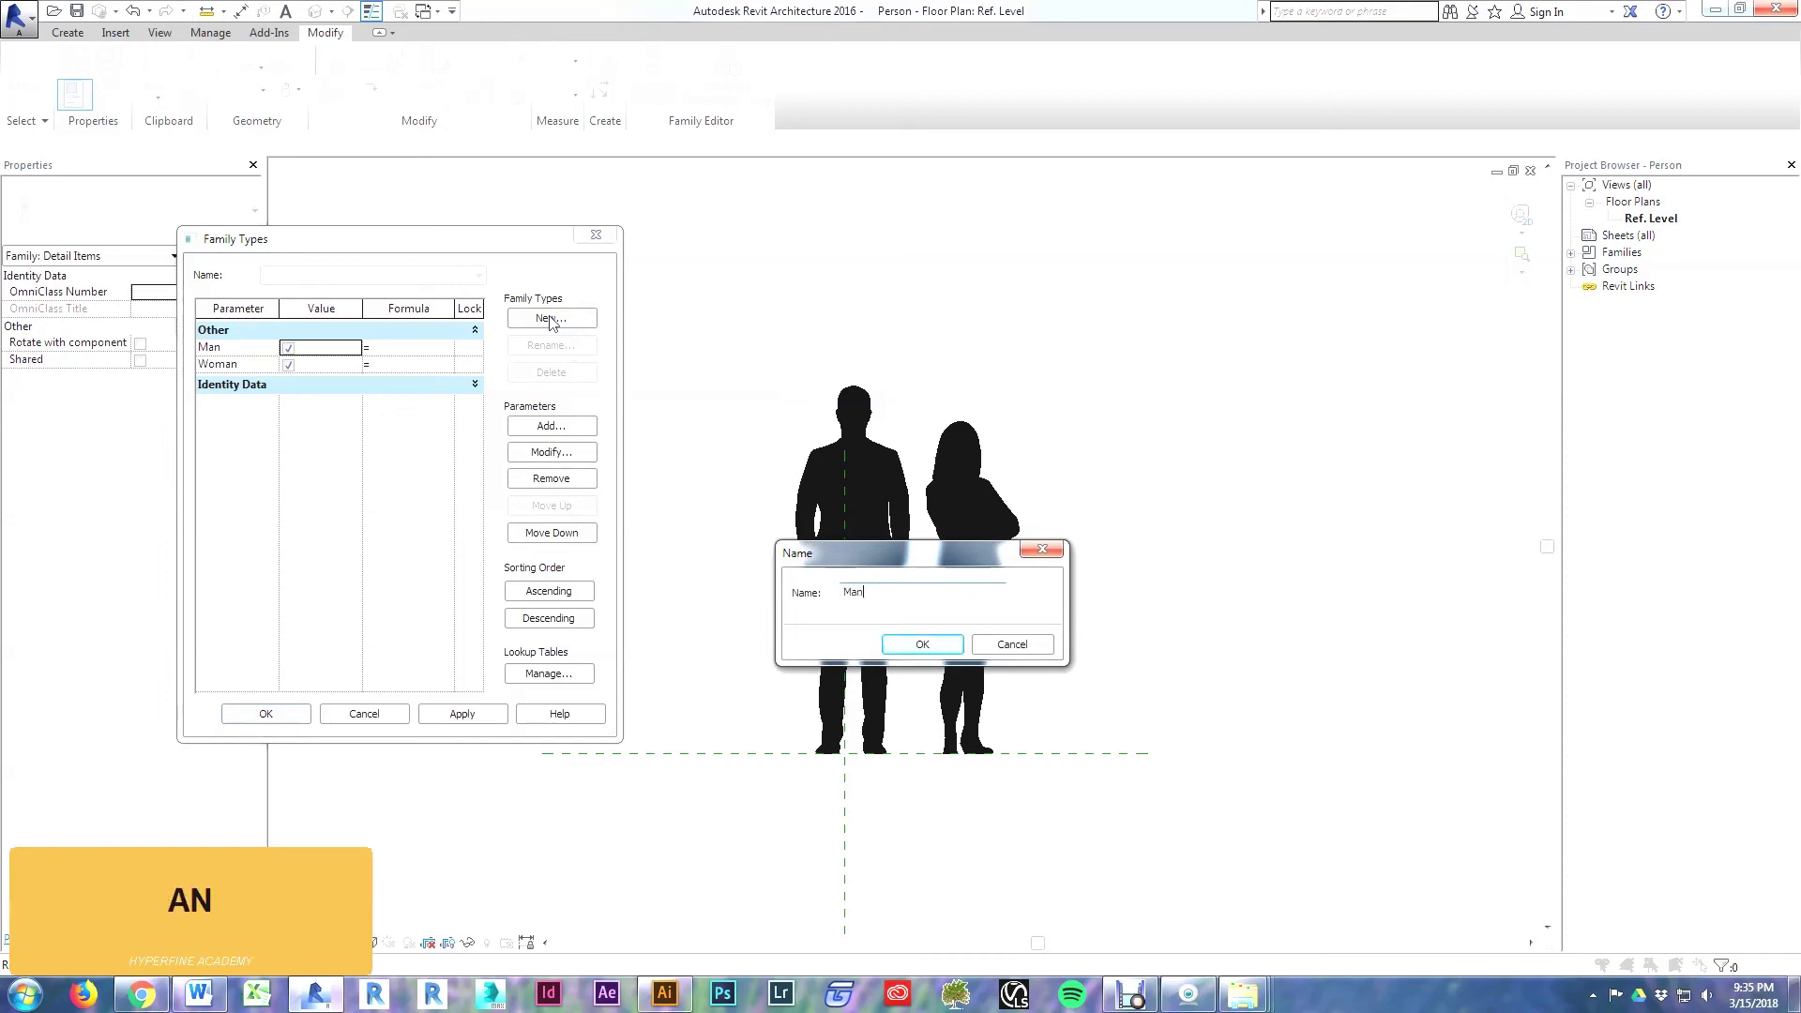
key(Return)
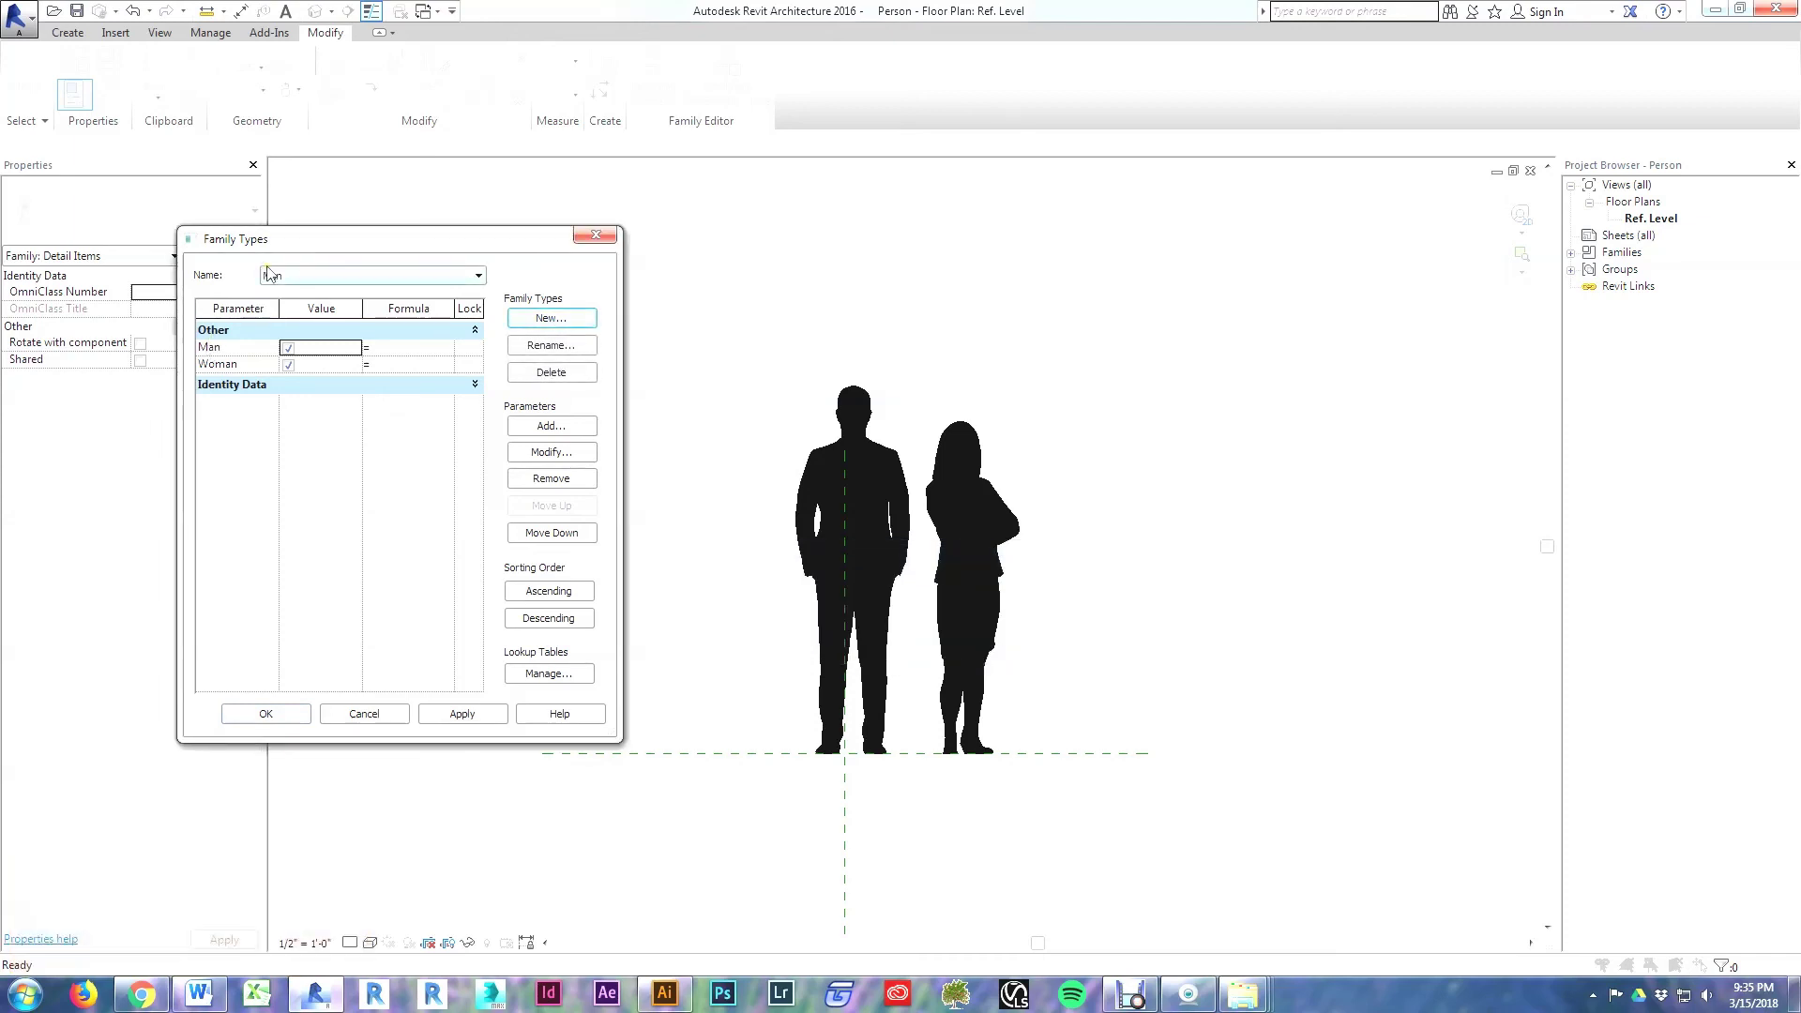
click(288, 365)
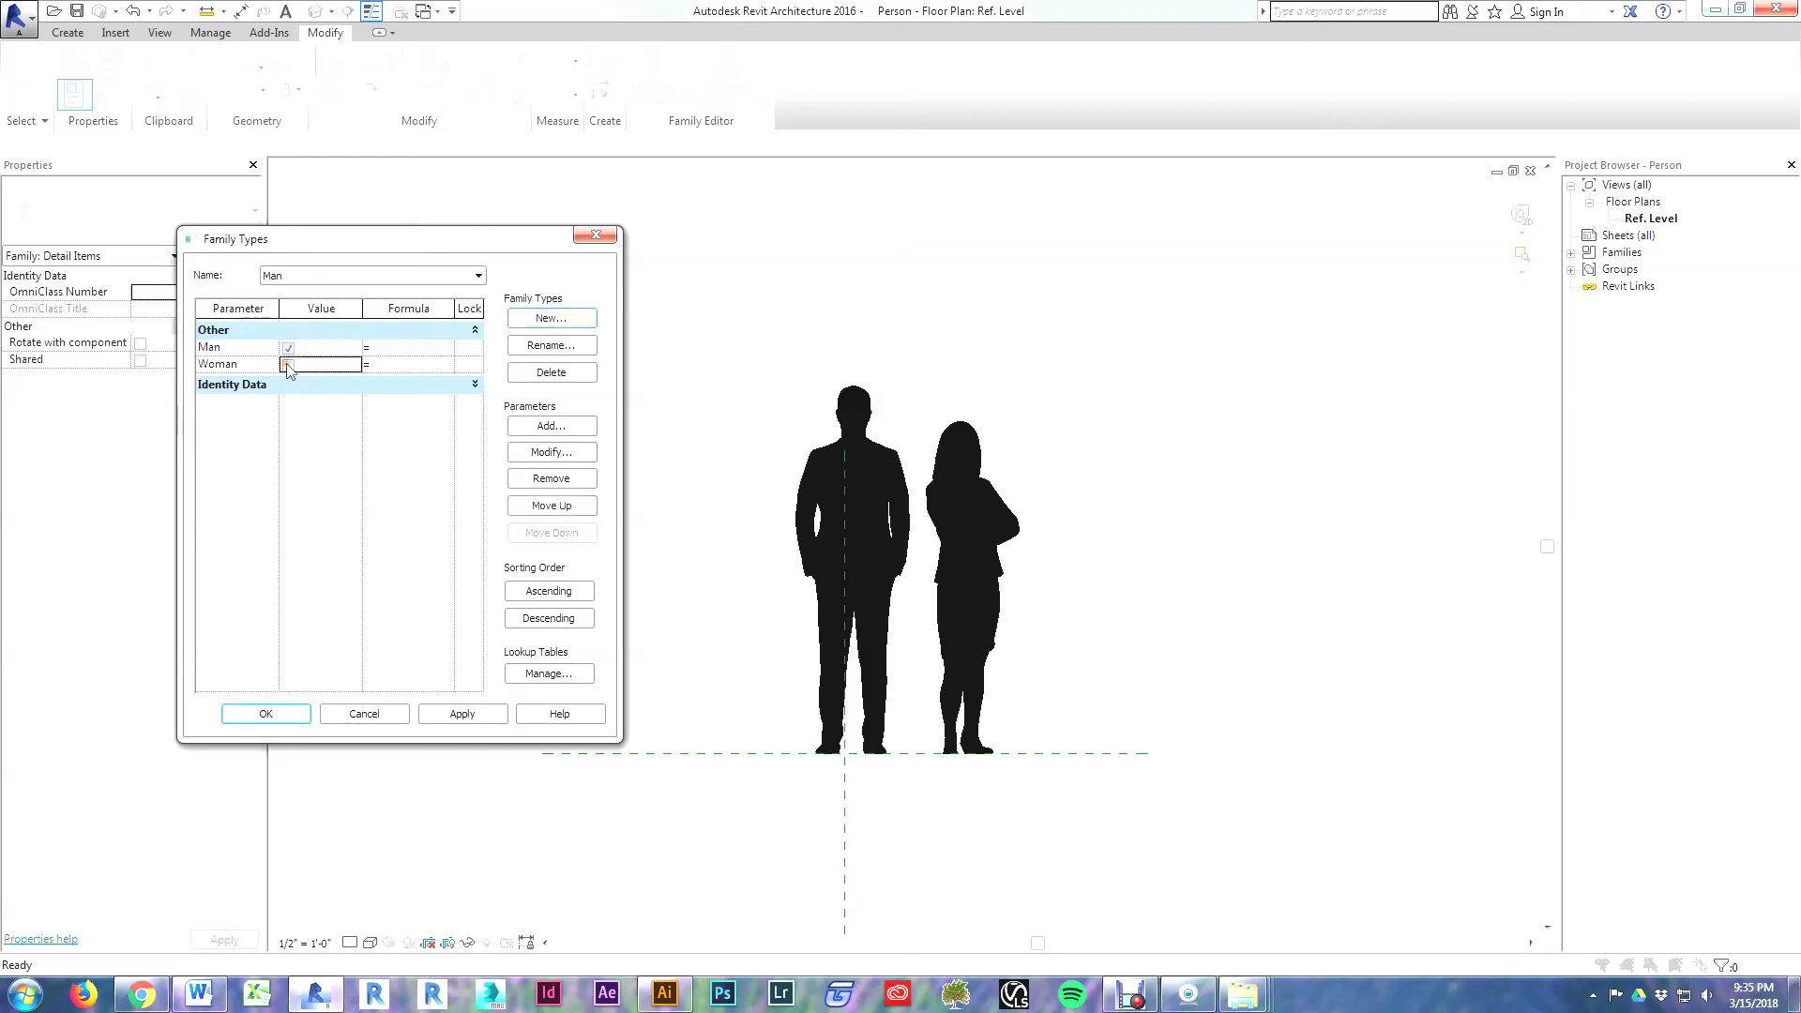
Step: Create a family type named Woman with the Man parameter turned off and the Woman parameter turned on
click(537, 322)
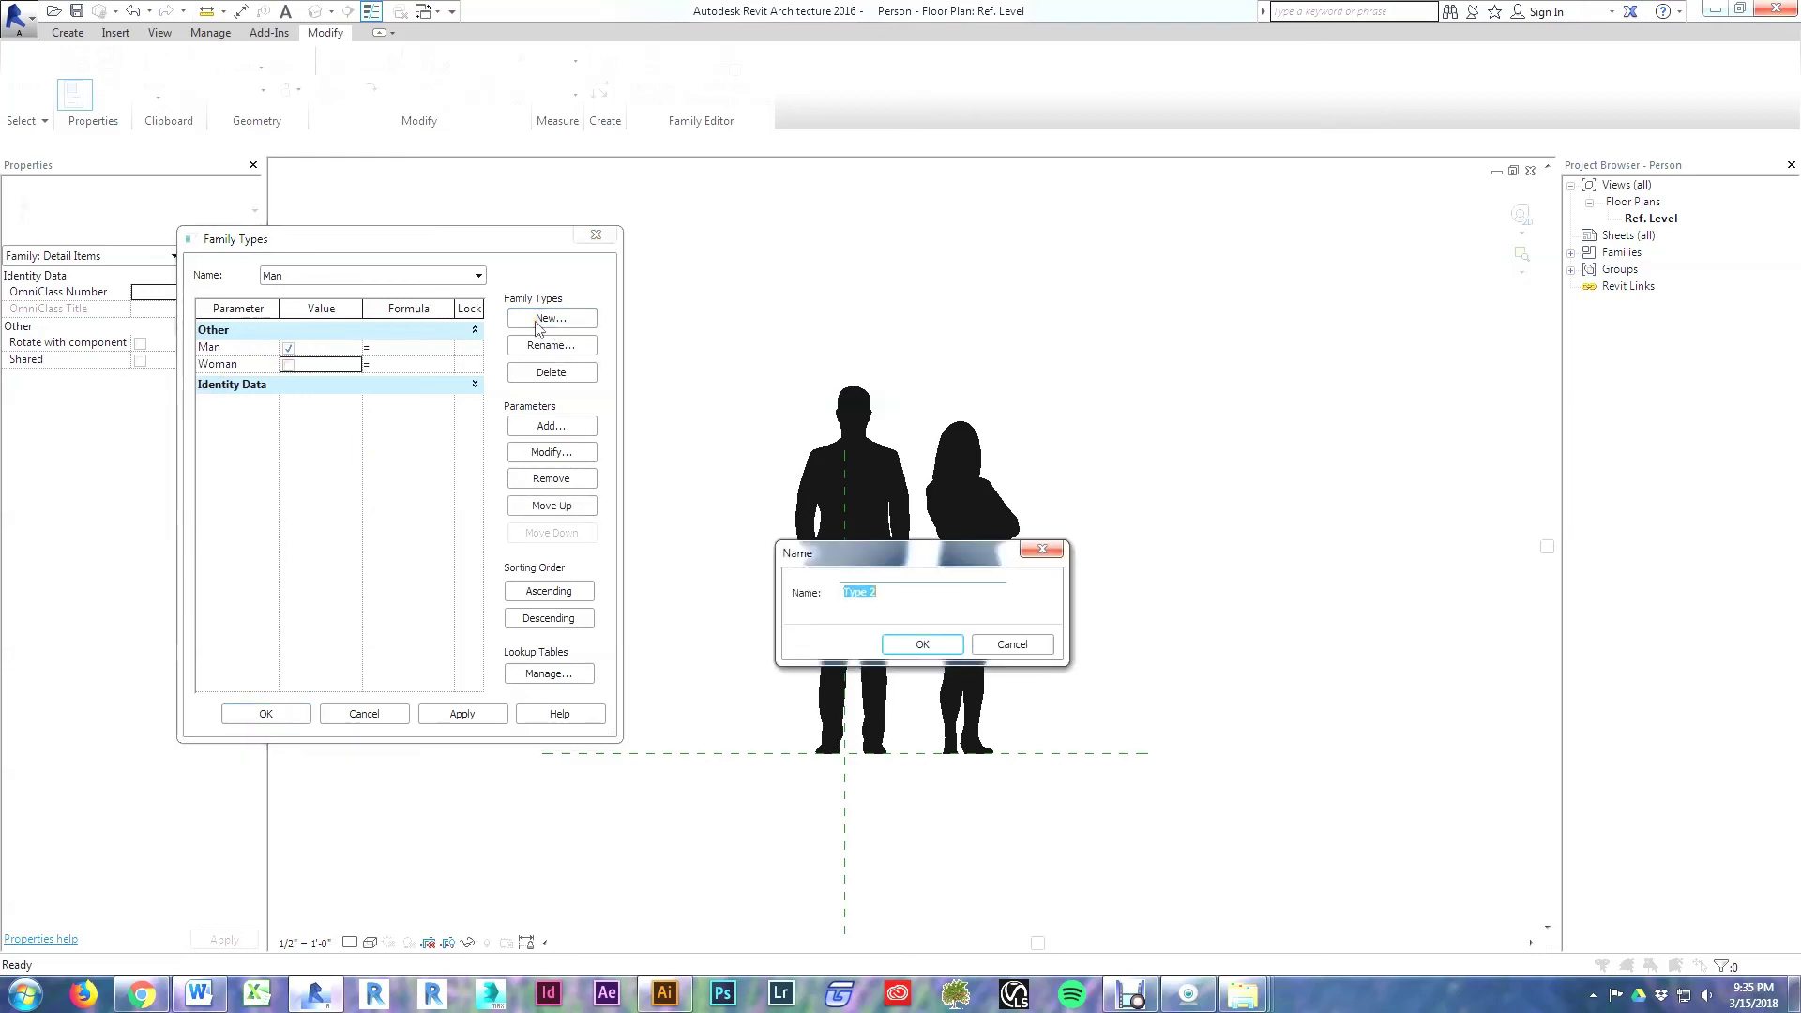
text(Woman)
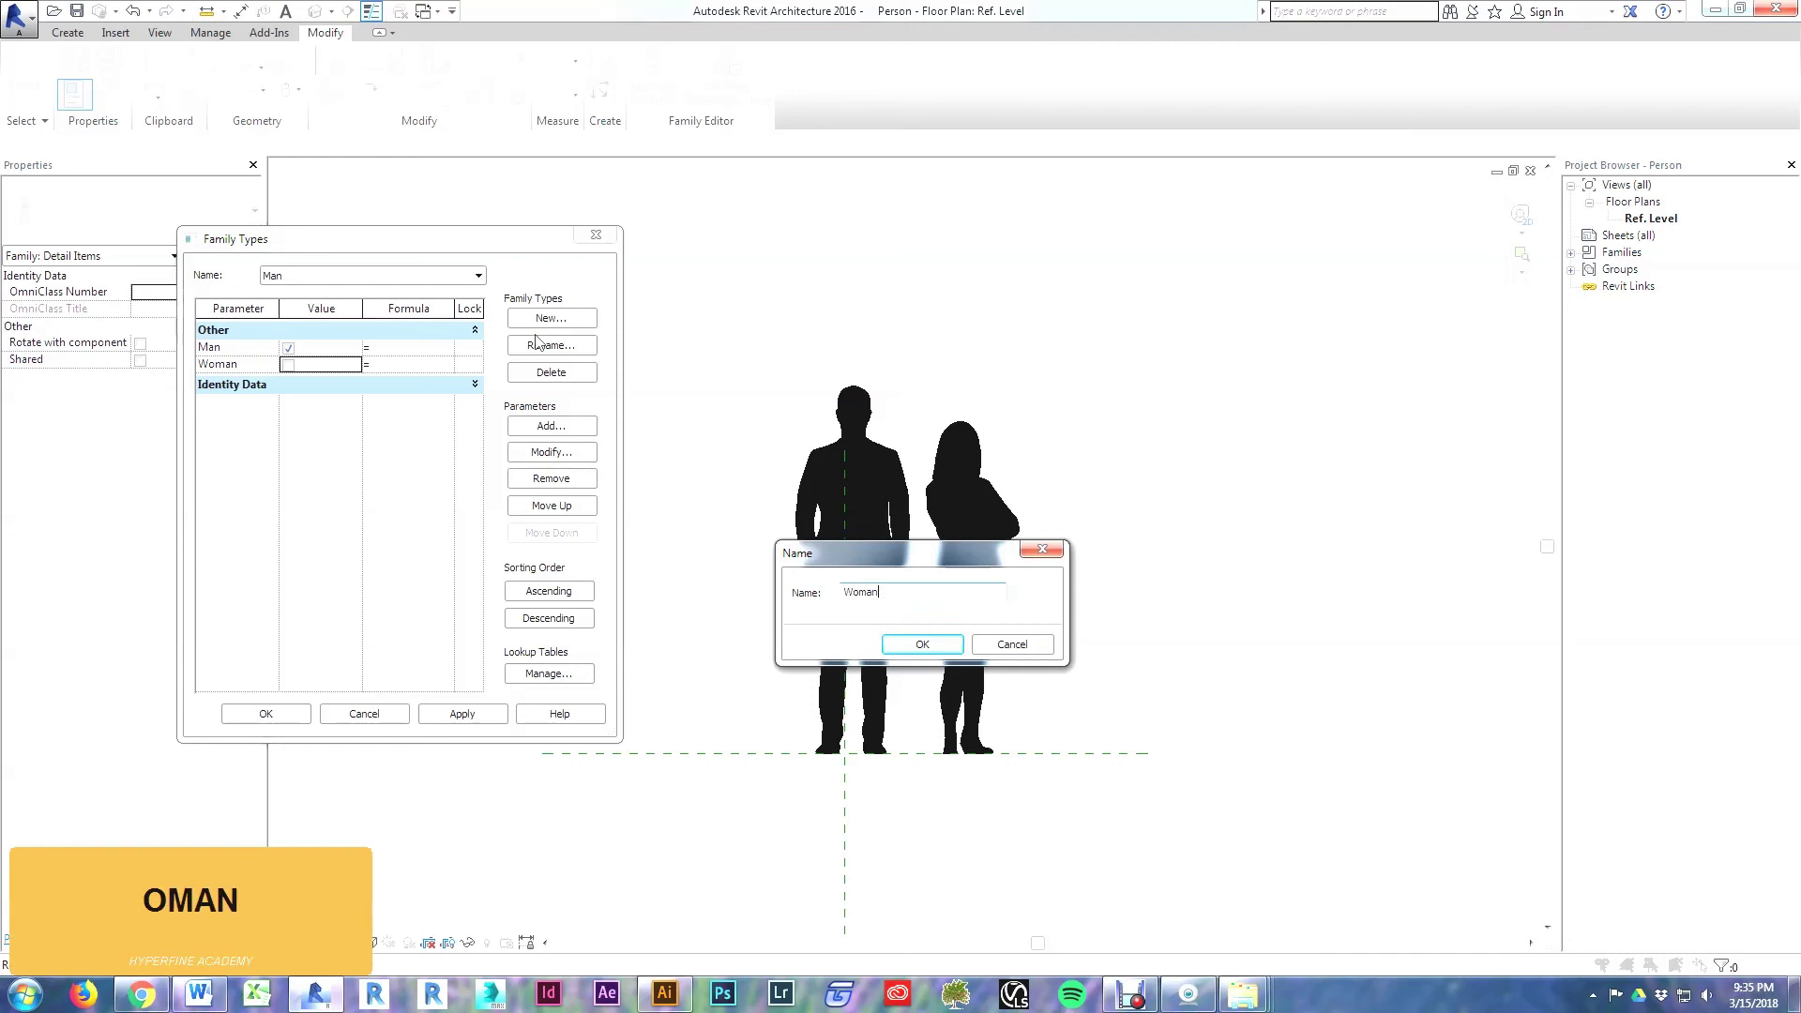
key(Return)
click(288, 349)
click(289, 365)
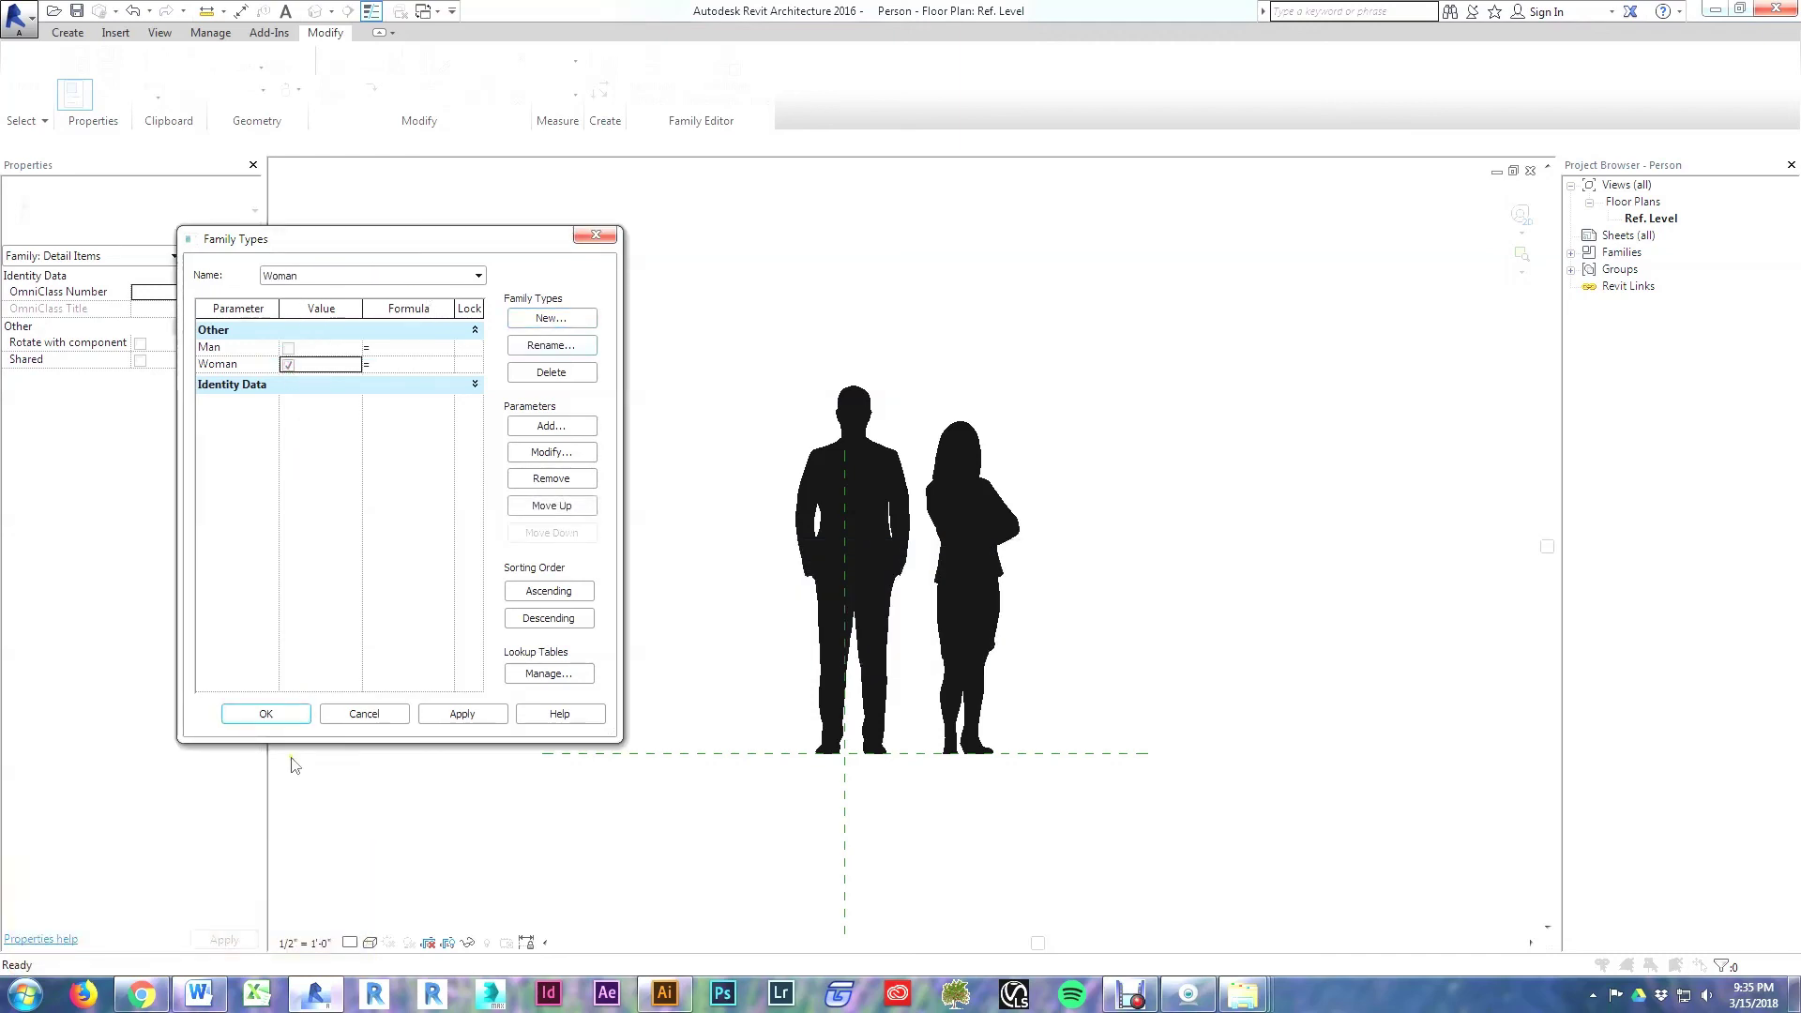
Step: Accept the family types and move the woman's filled region from her feet to the intersection of the two reference planes
click(263, 715)
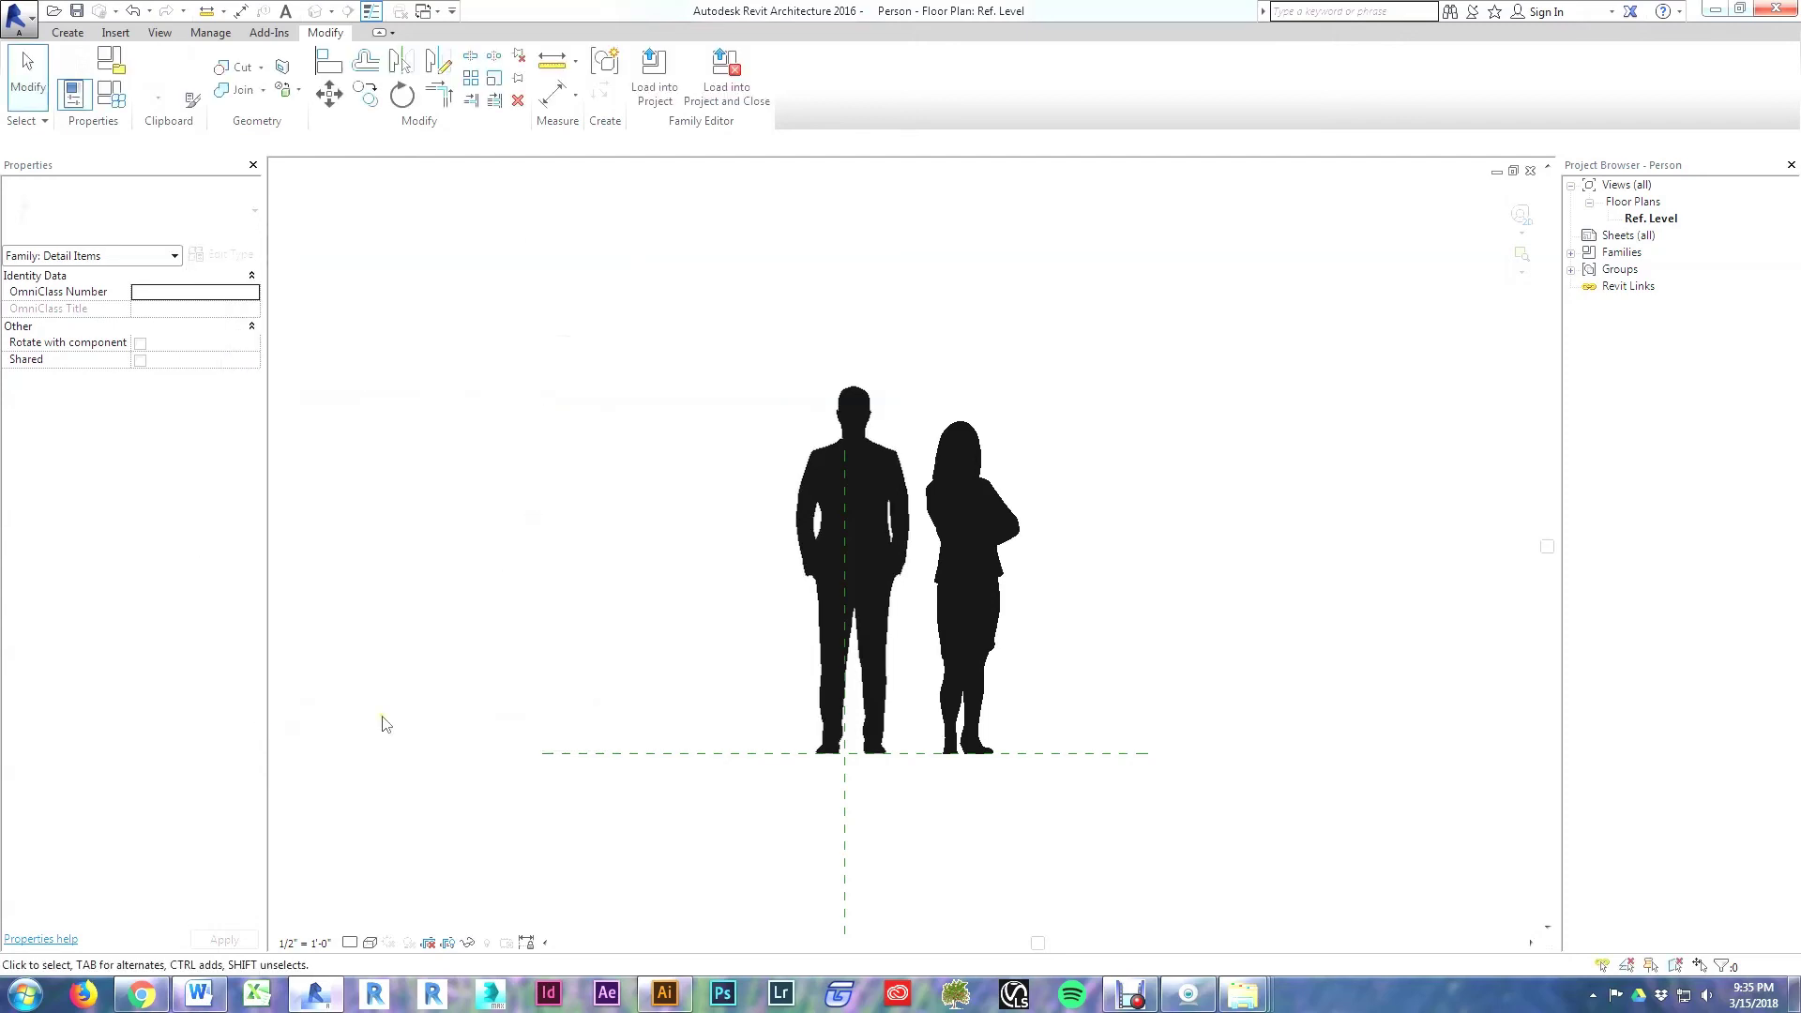
click(984, 687)
key(m)
key(v)
scroll(966, 755, up, 1)
click(962, 741)
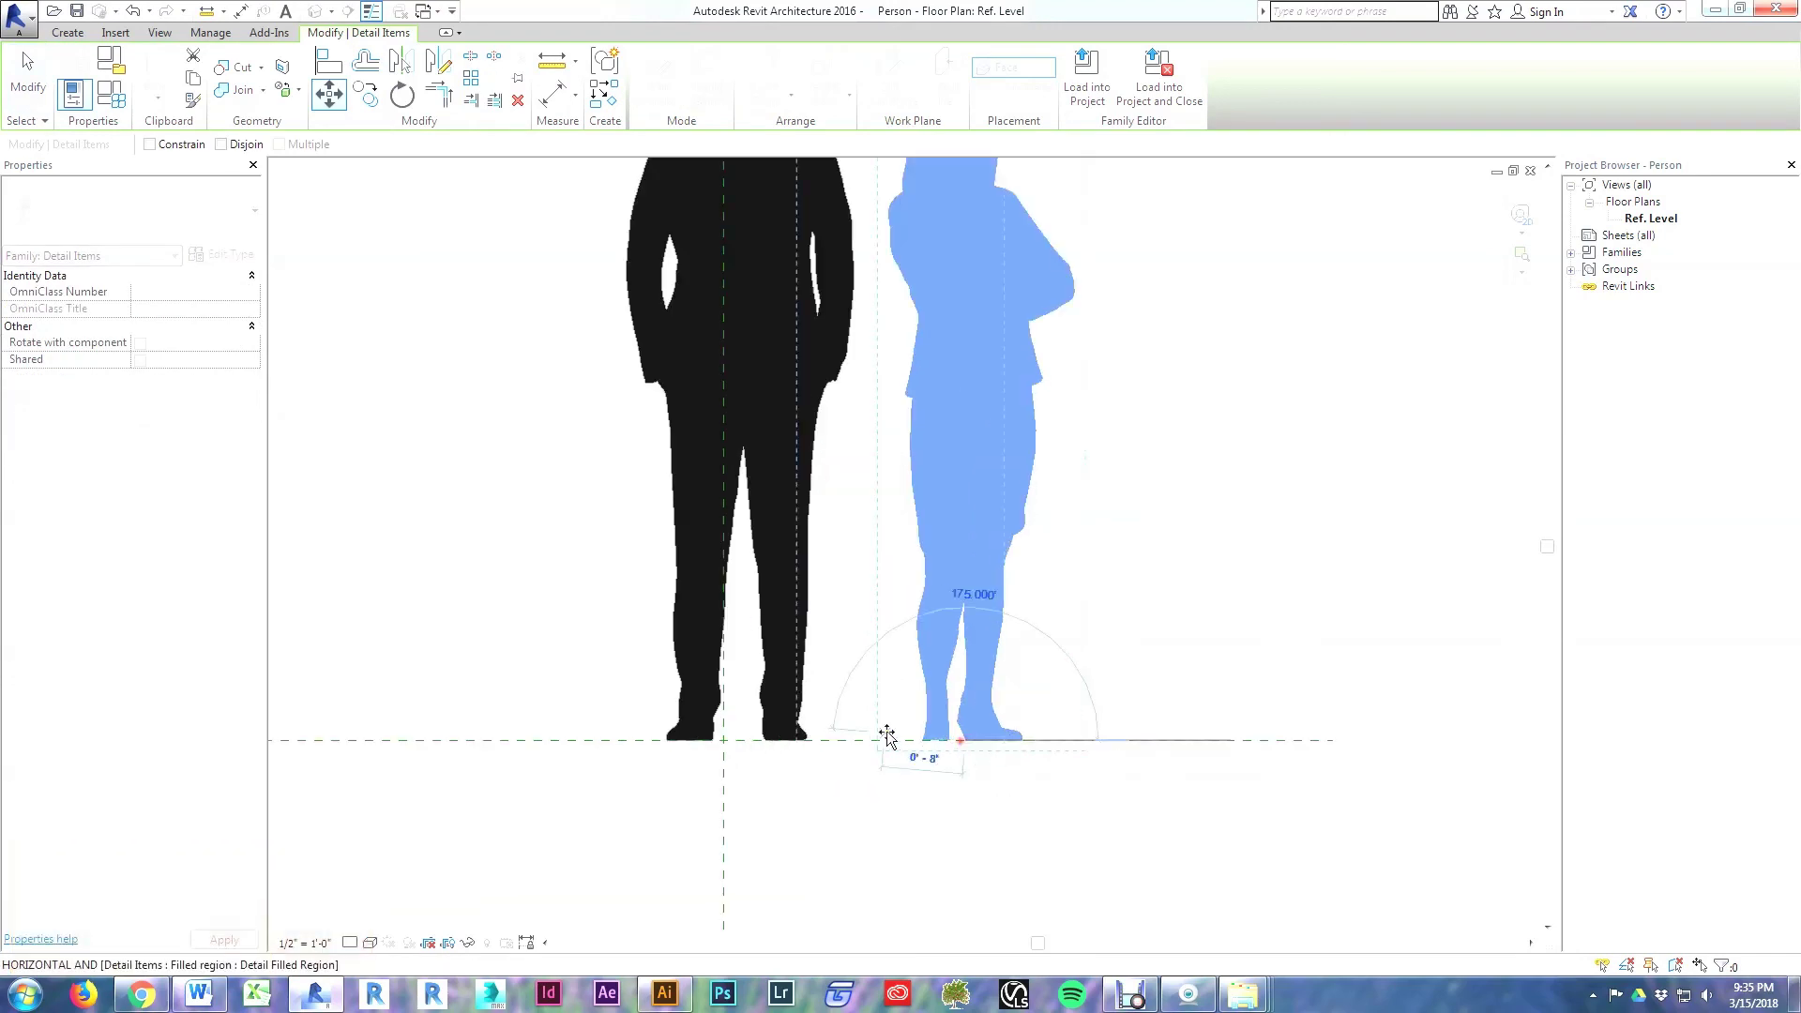
click(724, 741)
scroll(825, 798, down, 3)
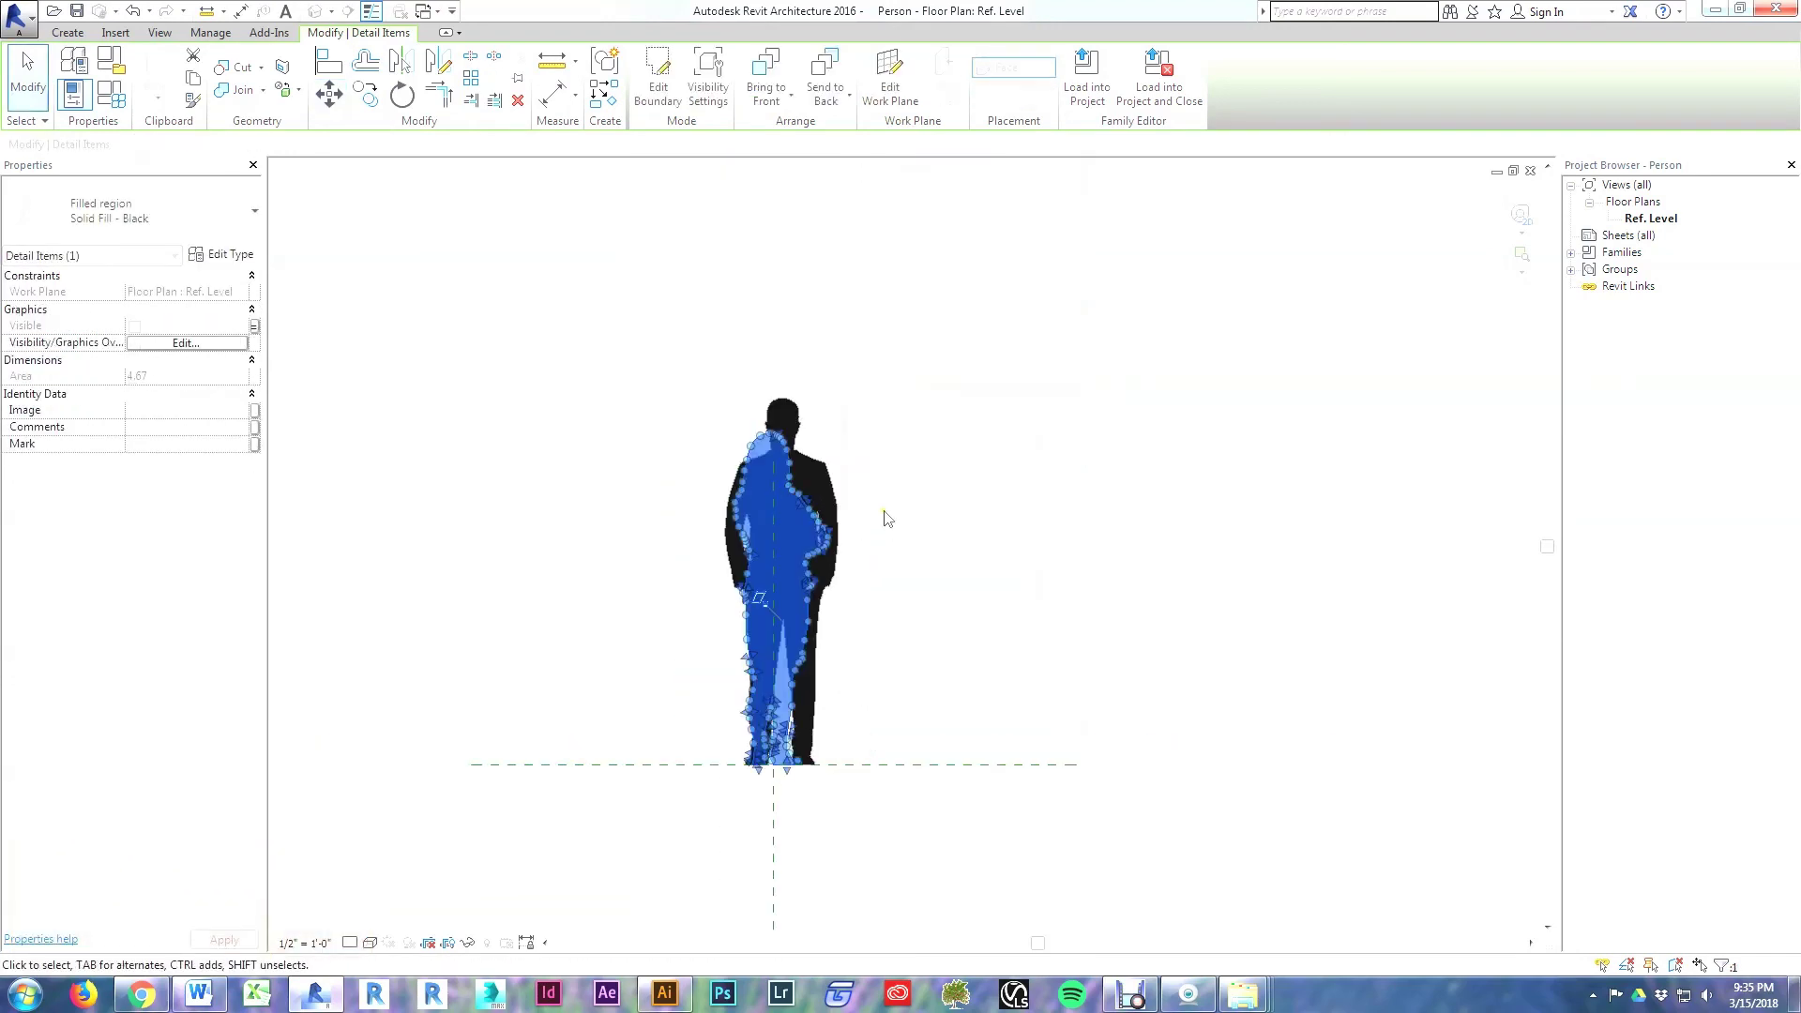
scroll(838, 459, up, 3)
key(Escape)
Step: Nudge the man's filled region left to centre it on the vertical reference plane, undoing any excess nudges
click(835, 536)
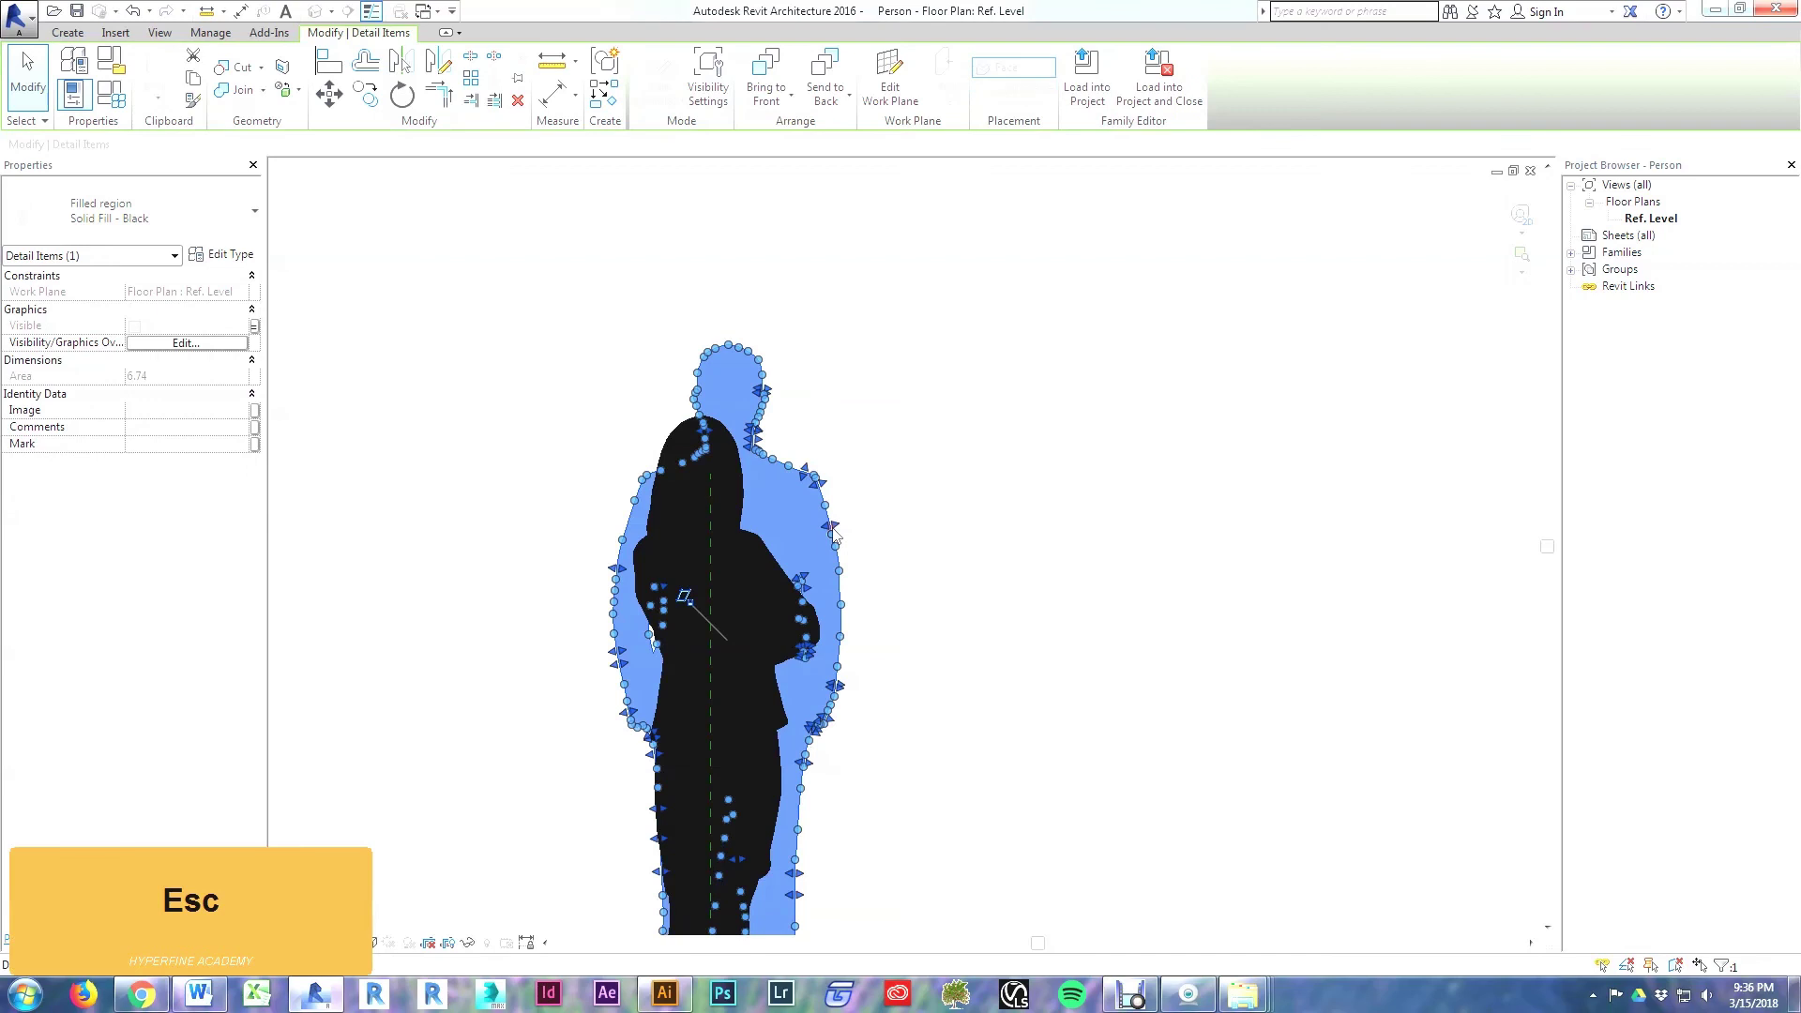
key(Left)
key(Left)
key(Left)
key(Left)
key(Left)
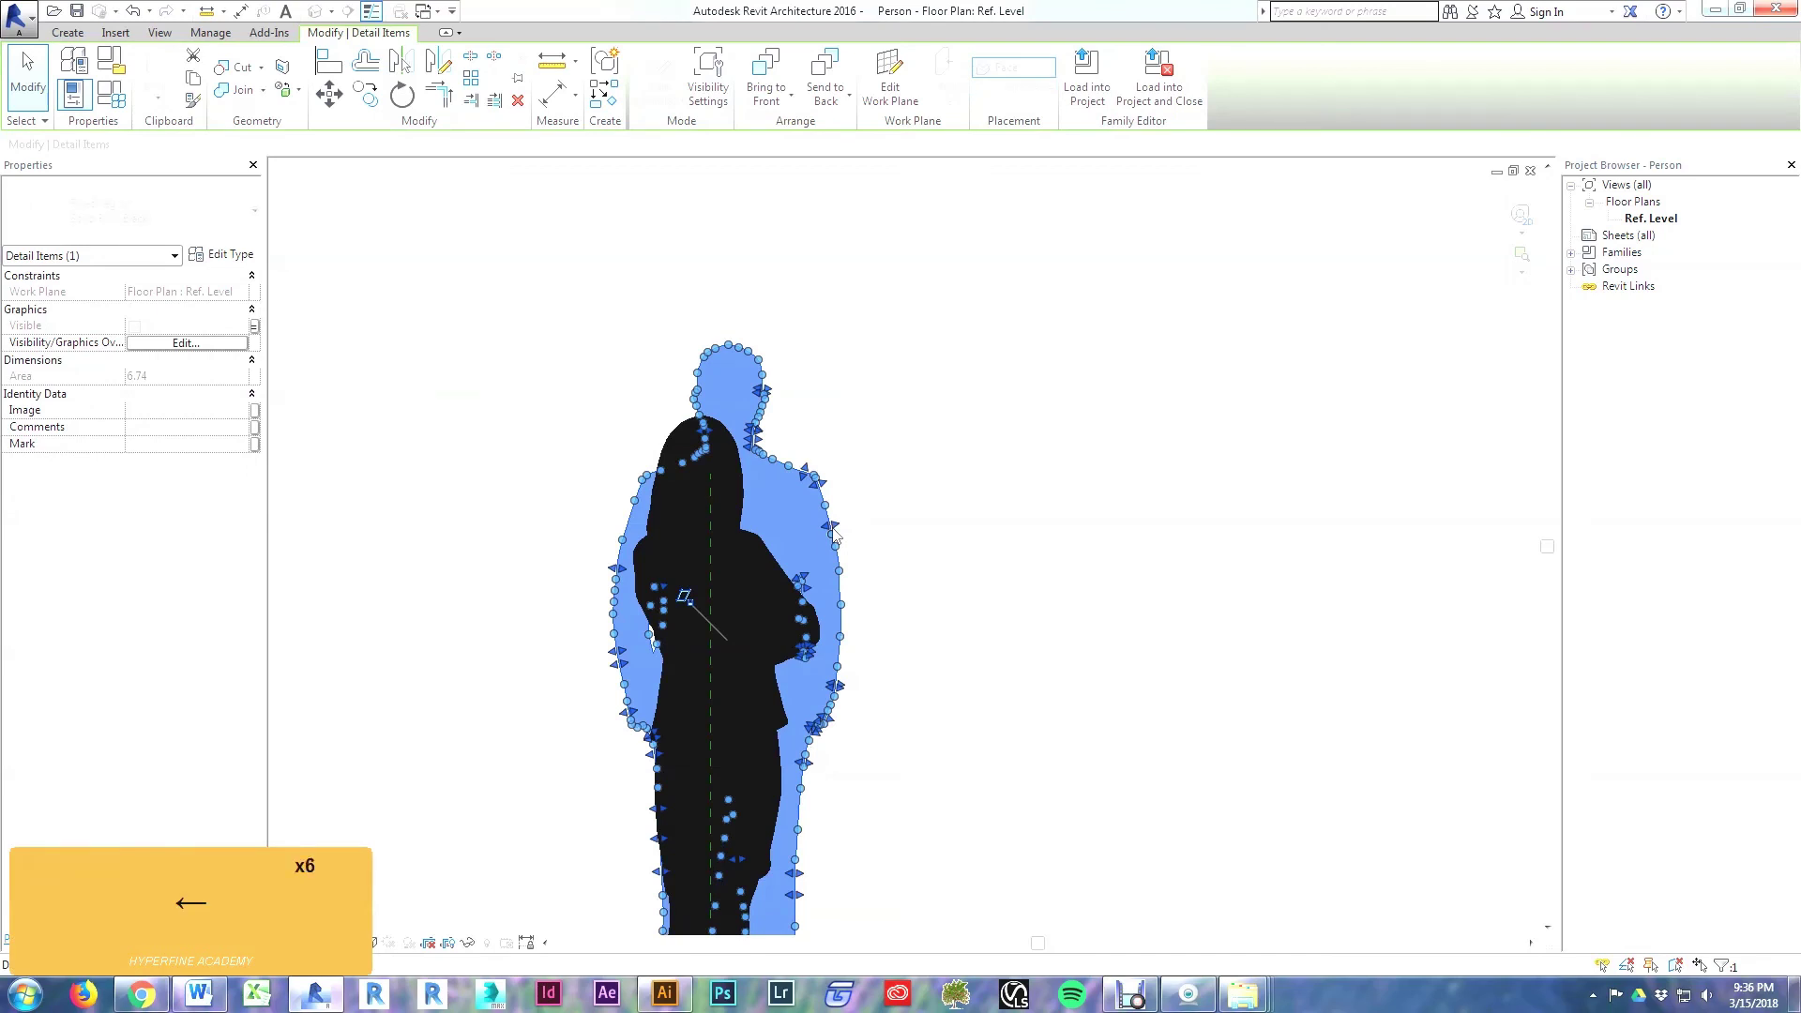
key(ctrl+z)
key(ctrl+z)
key(ctrl+z)
key(ctrl+z)
key(ctrl+z)
key(ctrl+z)
scroll(908, 434, down, 3)
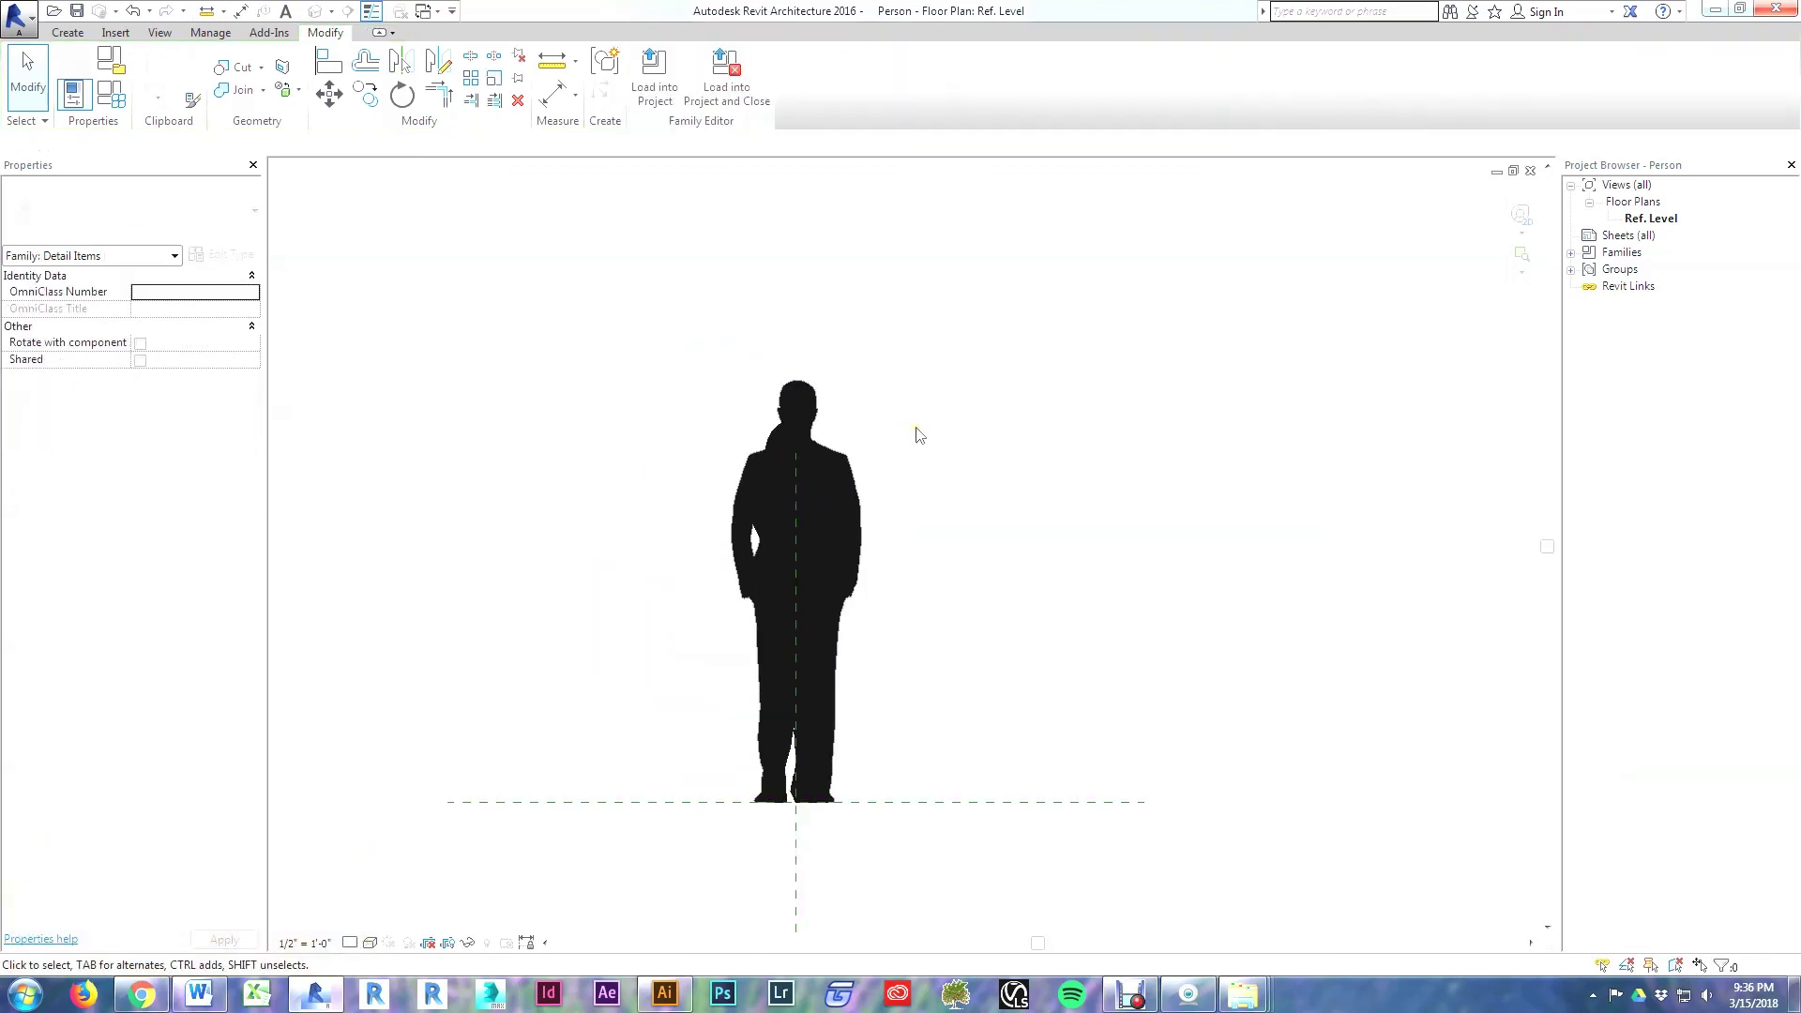
Step: Load the Person family into the project and place its Man type on the floor slab near the left wall in Section 1
key(s)
click(664, 90)
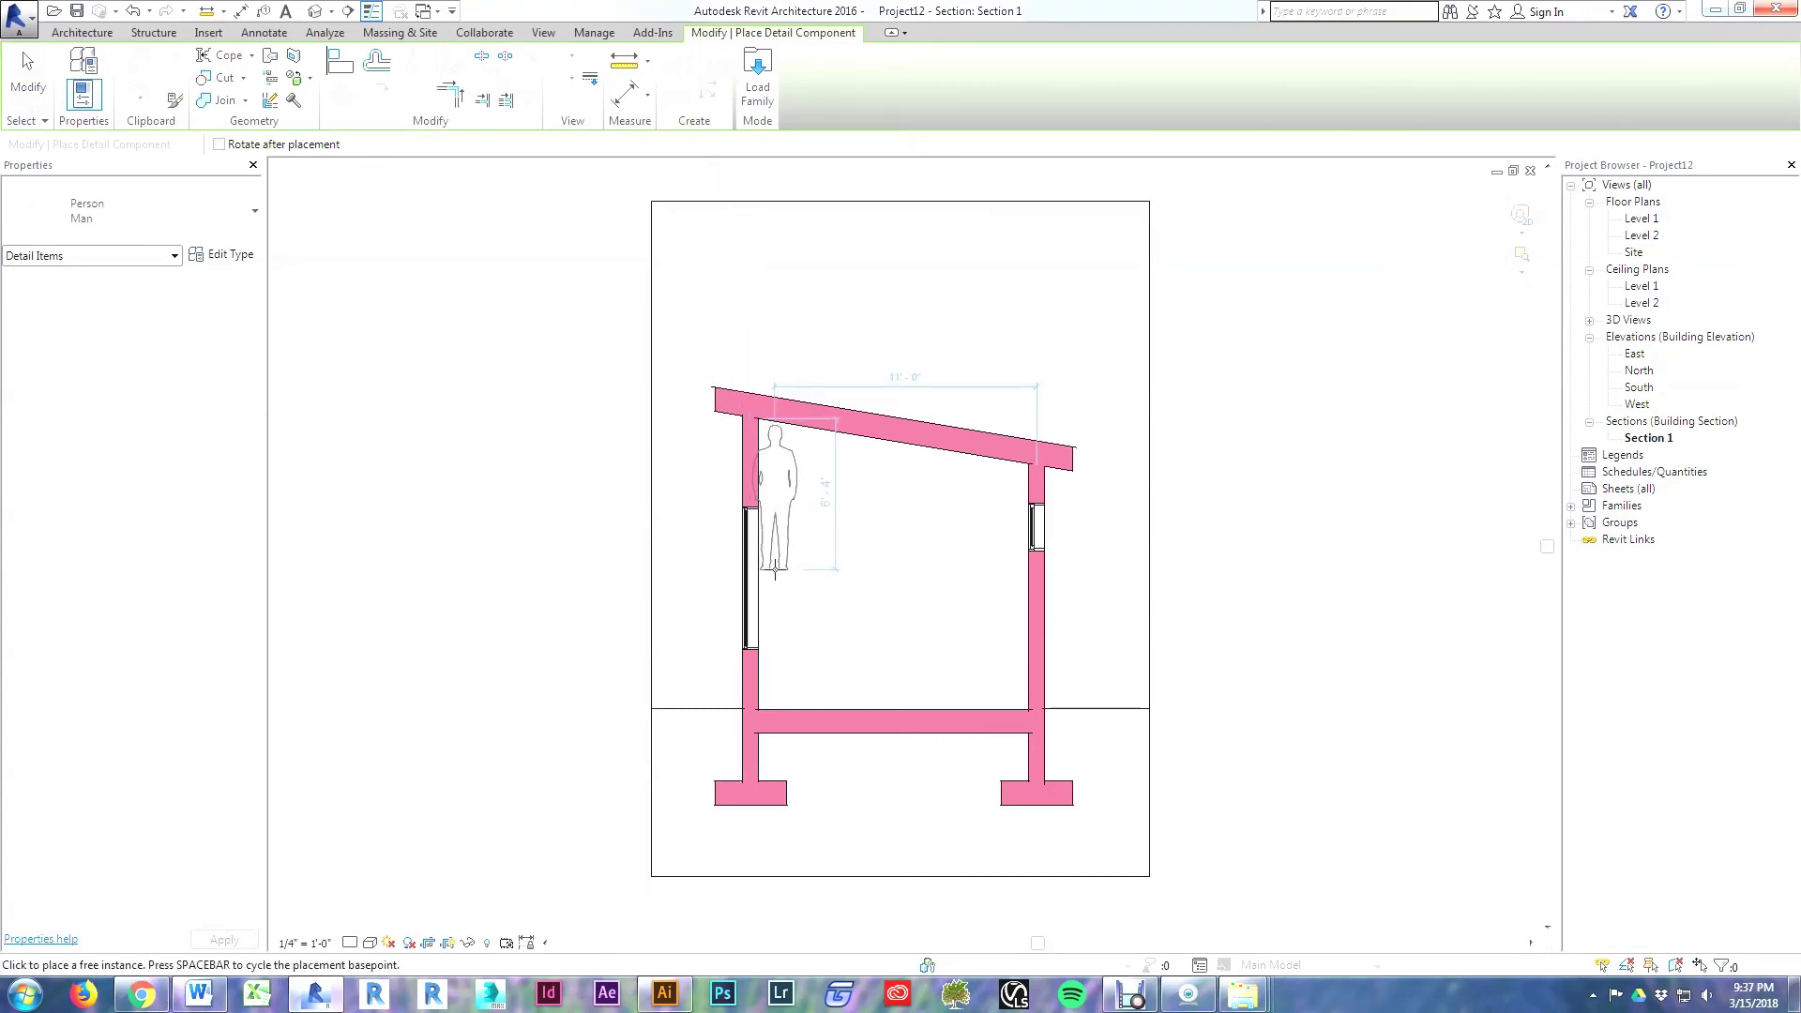
scroll(750, 711, up, 2)
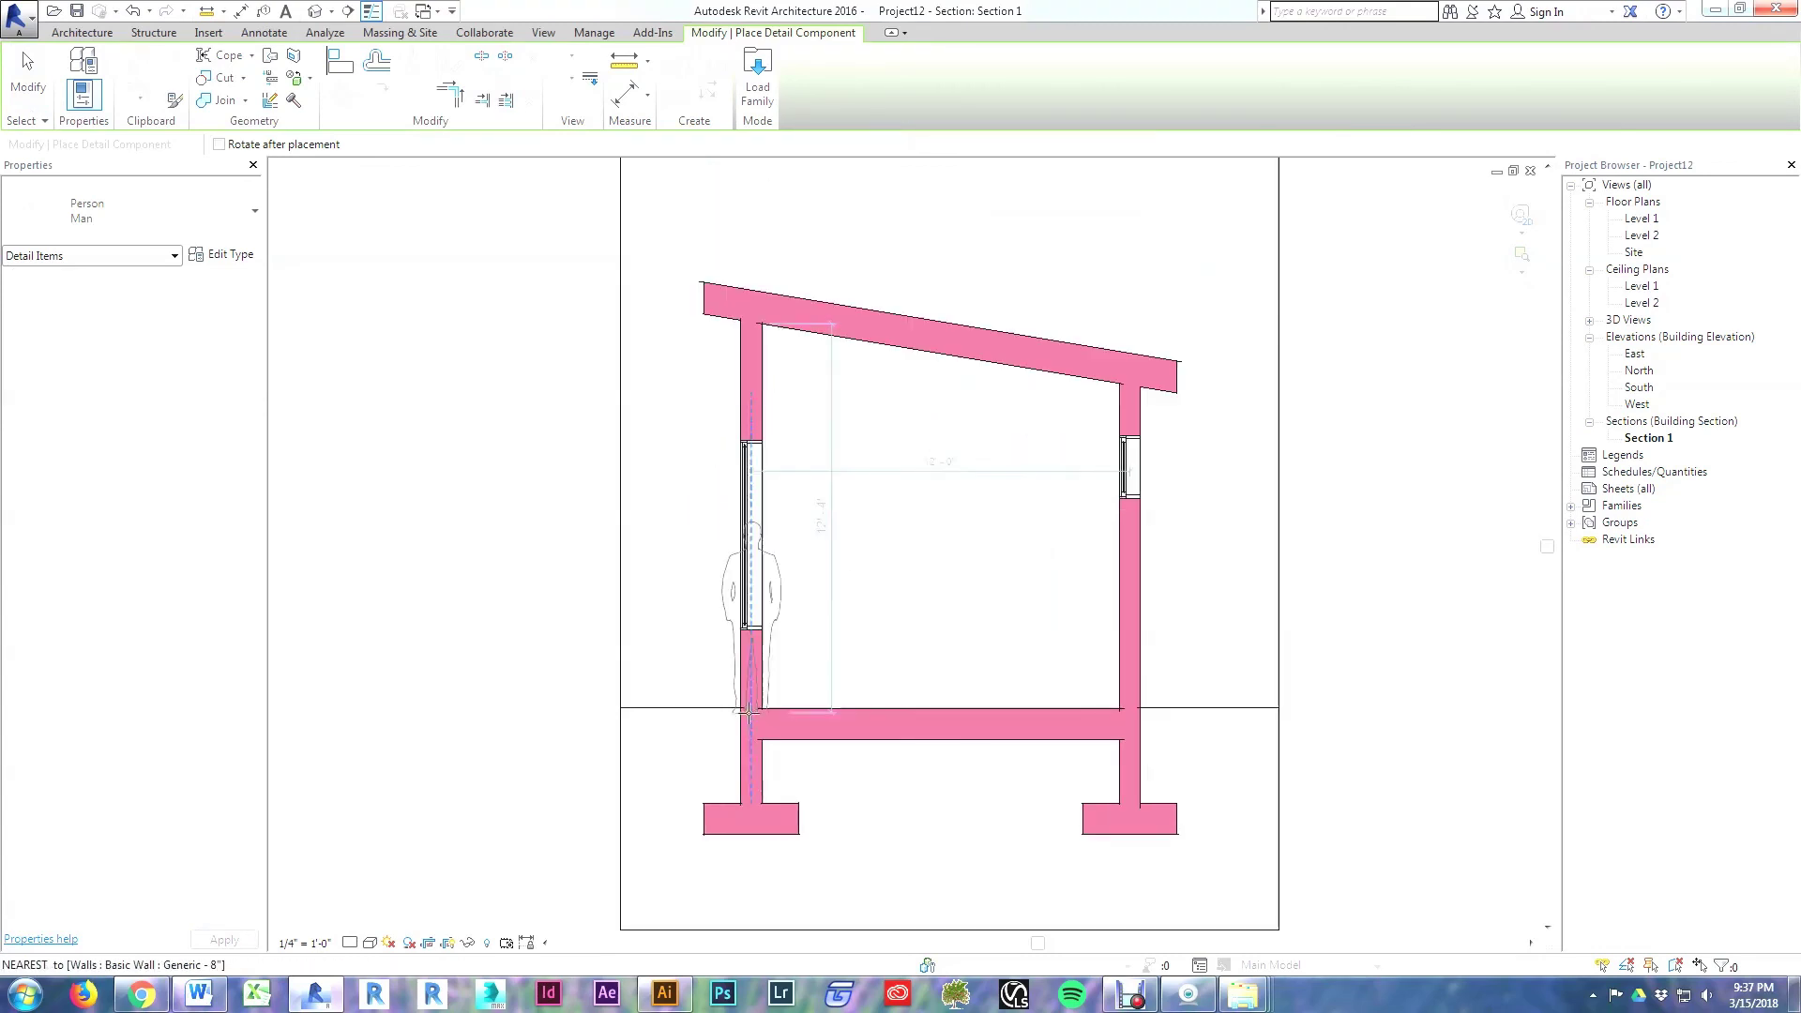
click(819, 710)
key(Escape)
key(Escape)
key(Escape)
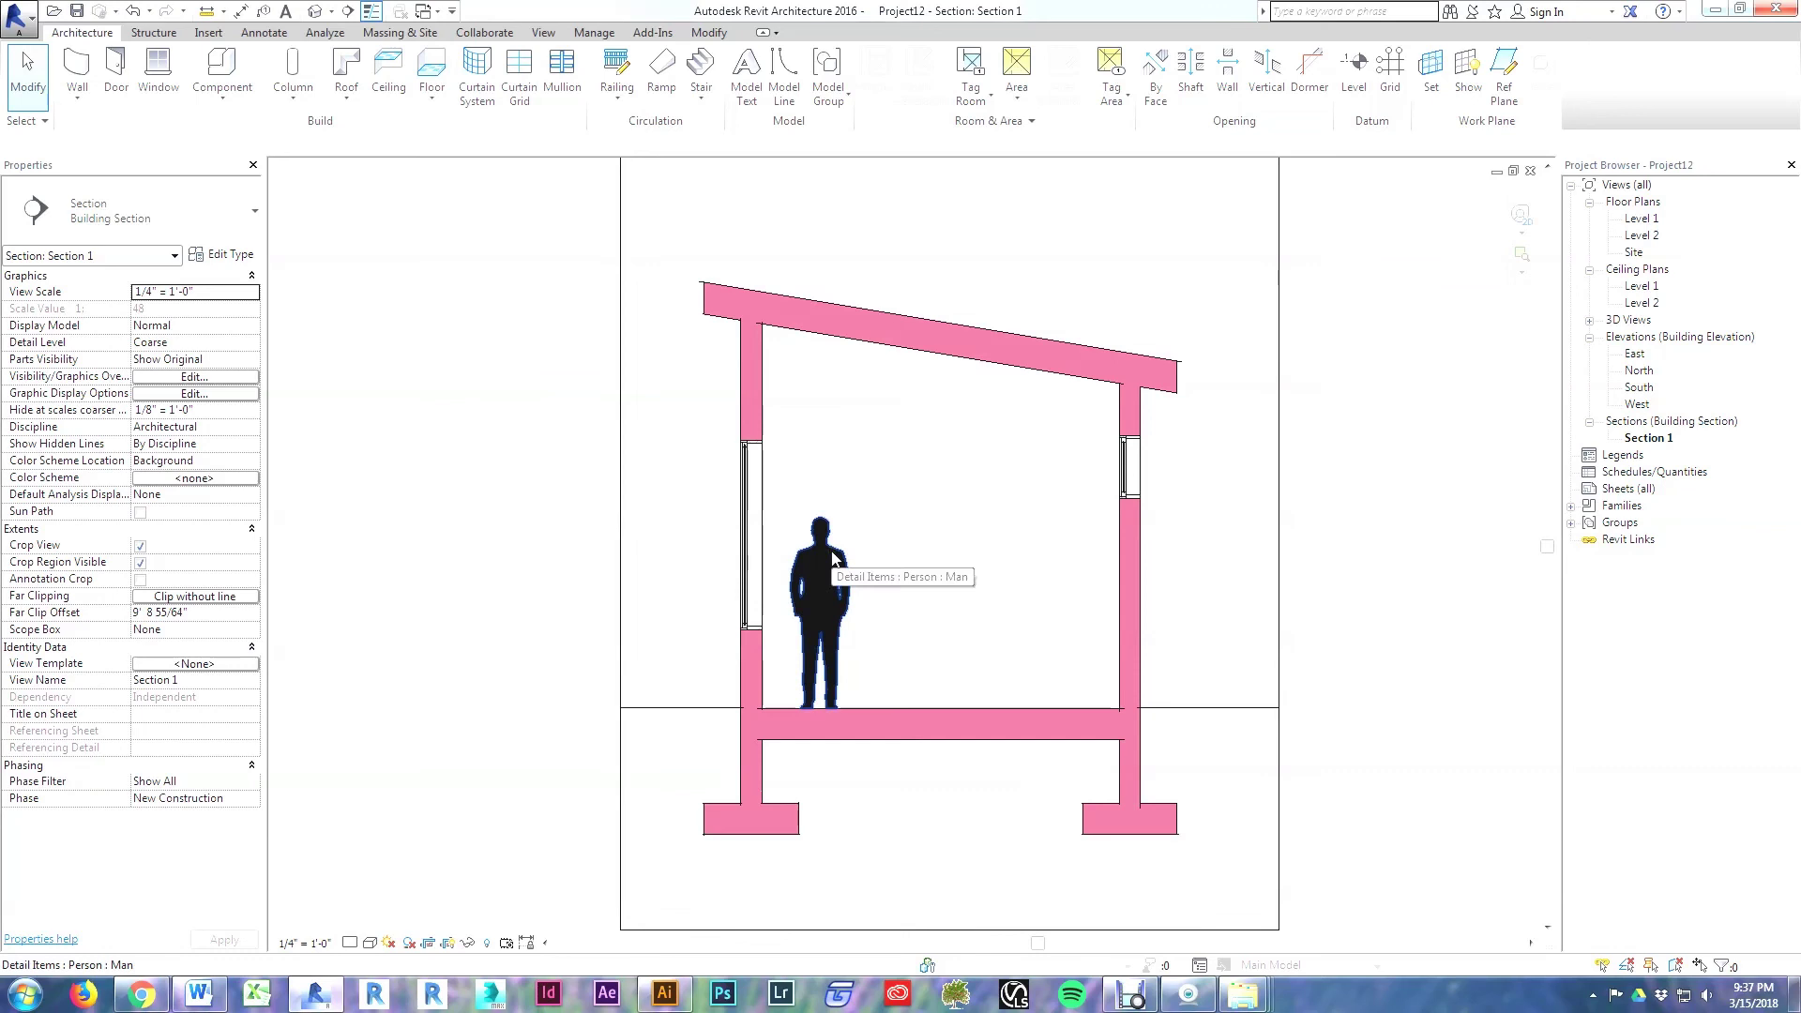
Step: Place a detail component of the Person family's Woman type on the floor slab just right of the man
click(264, 34)
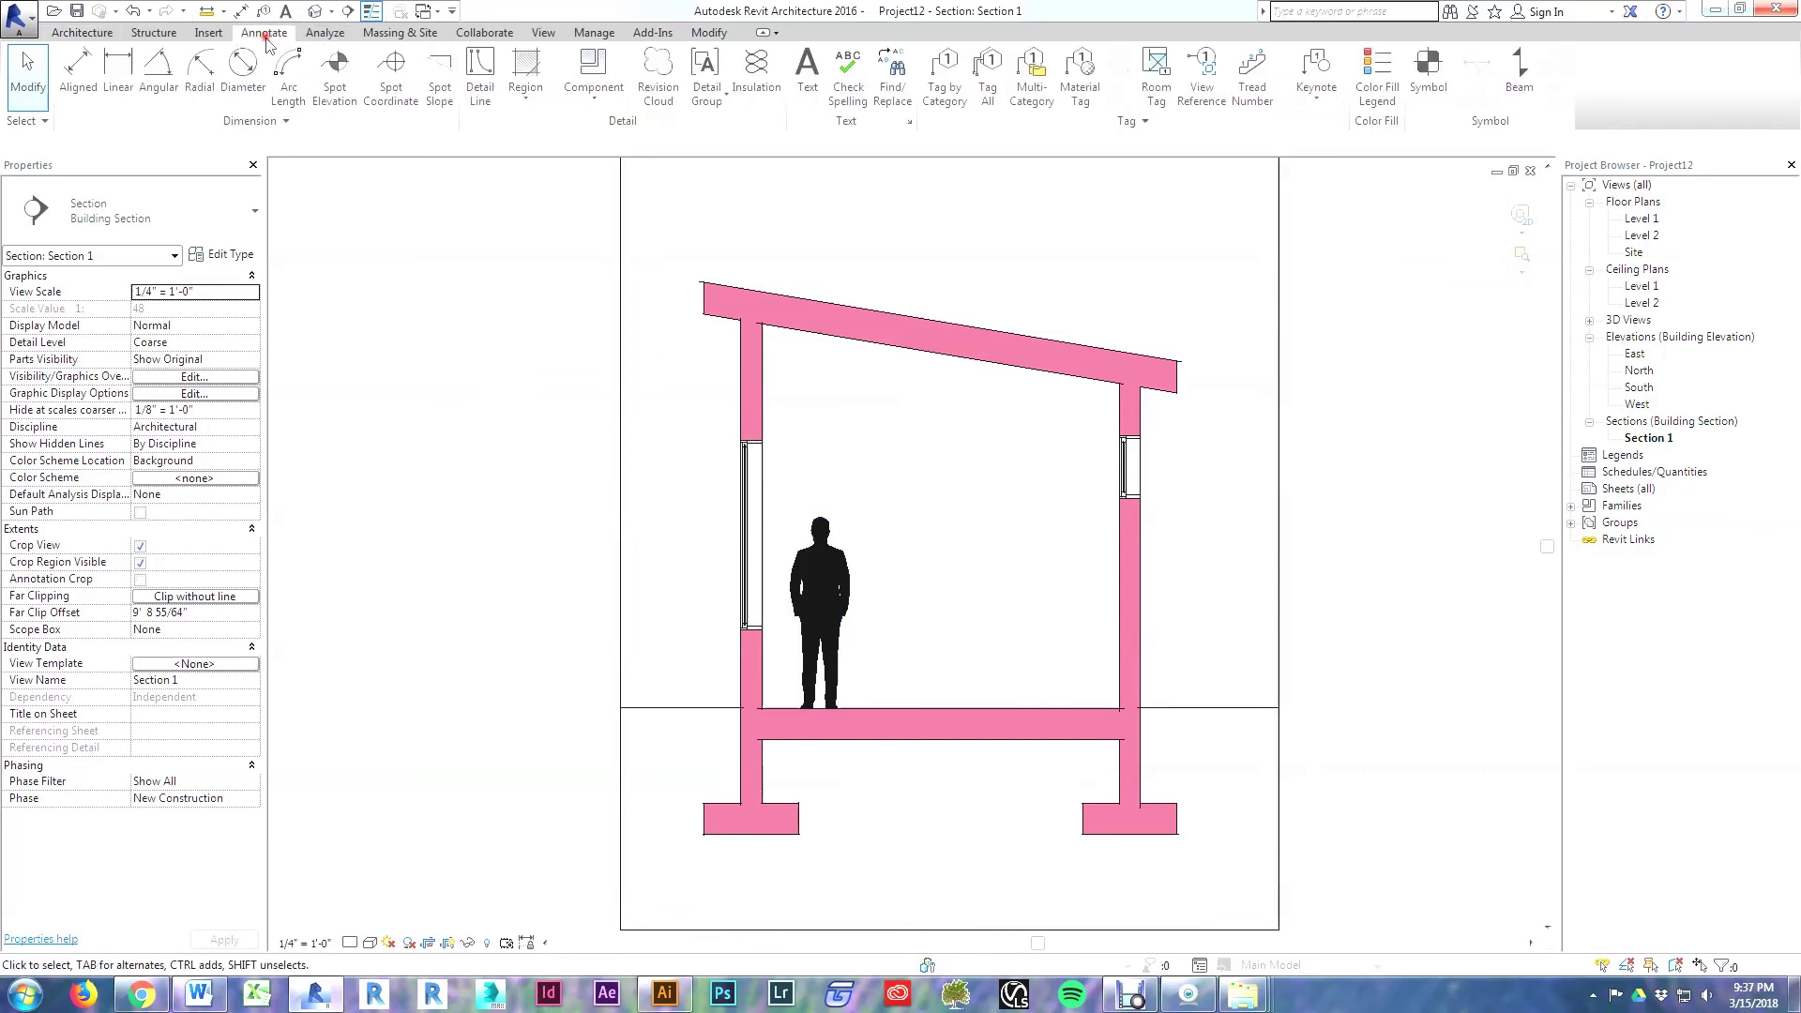
click(599, 77)
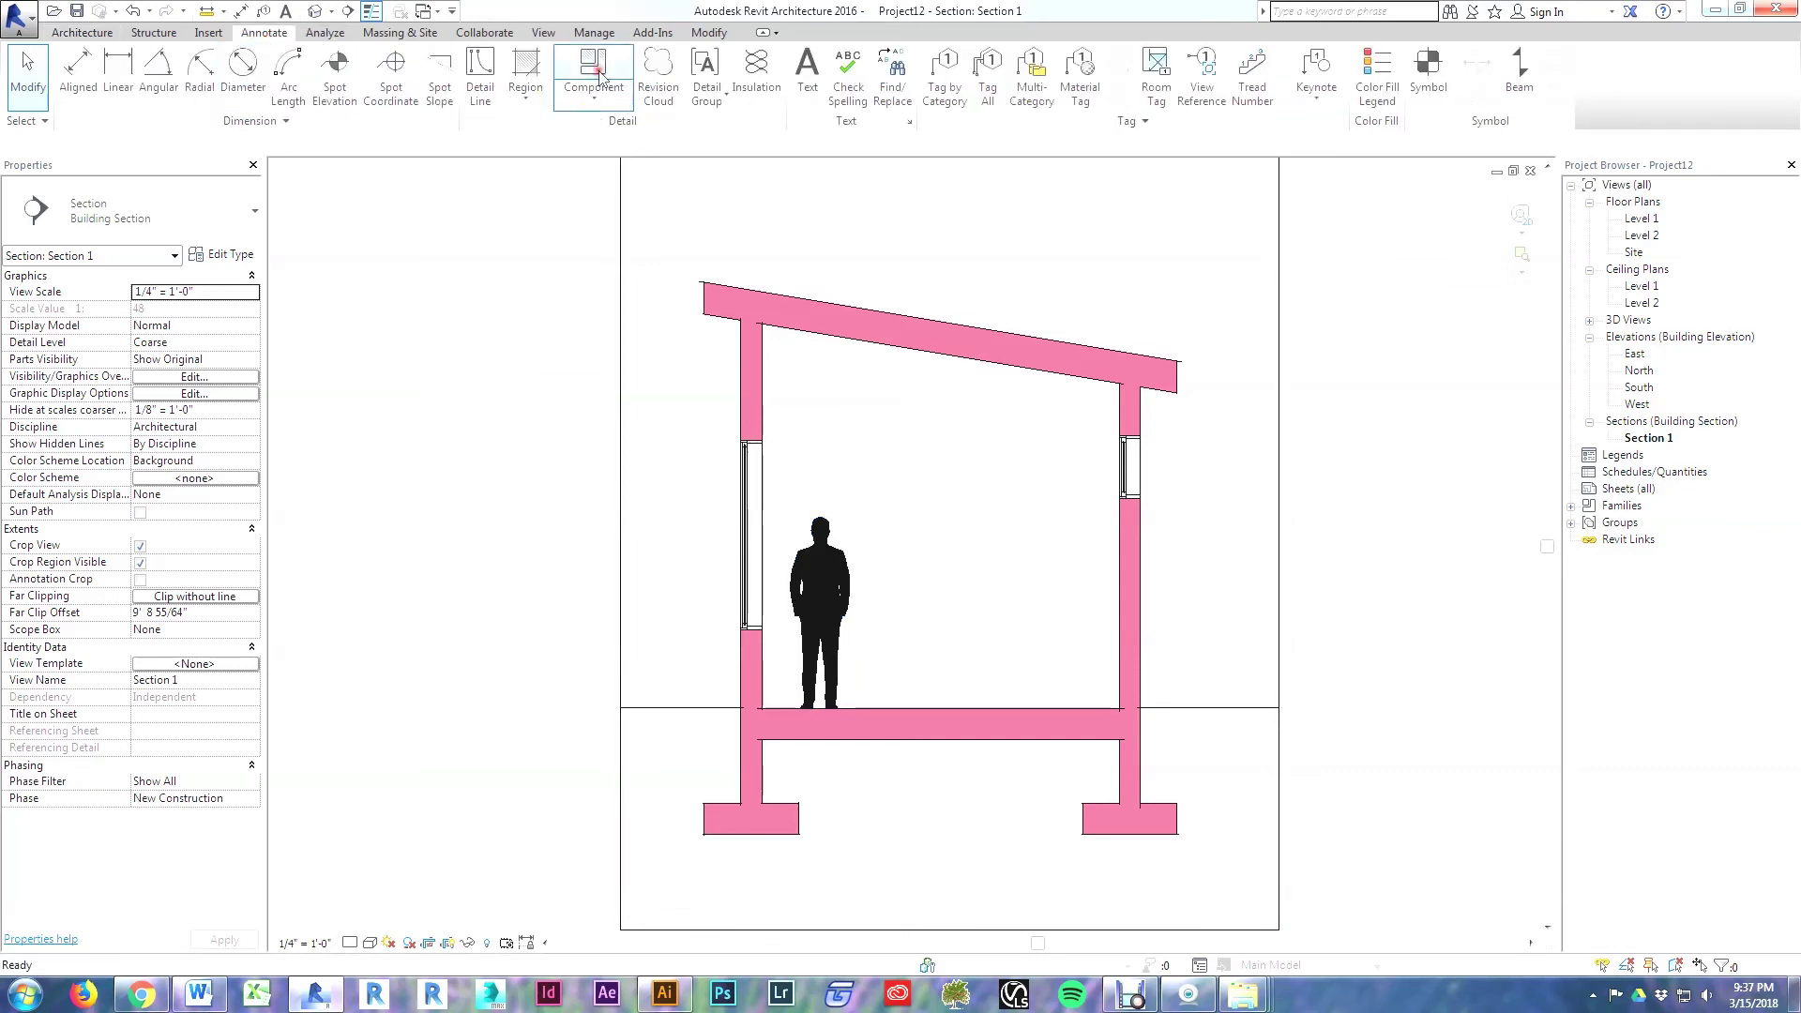
click(173, 214)
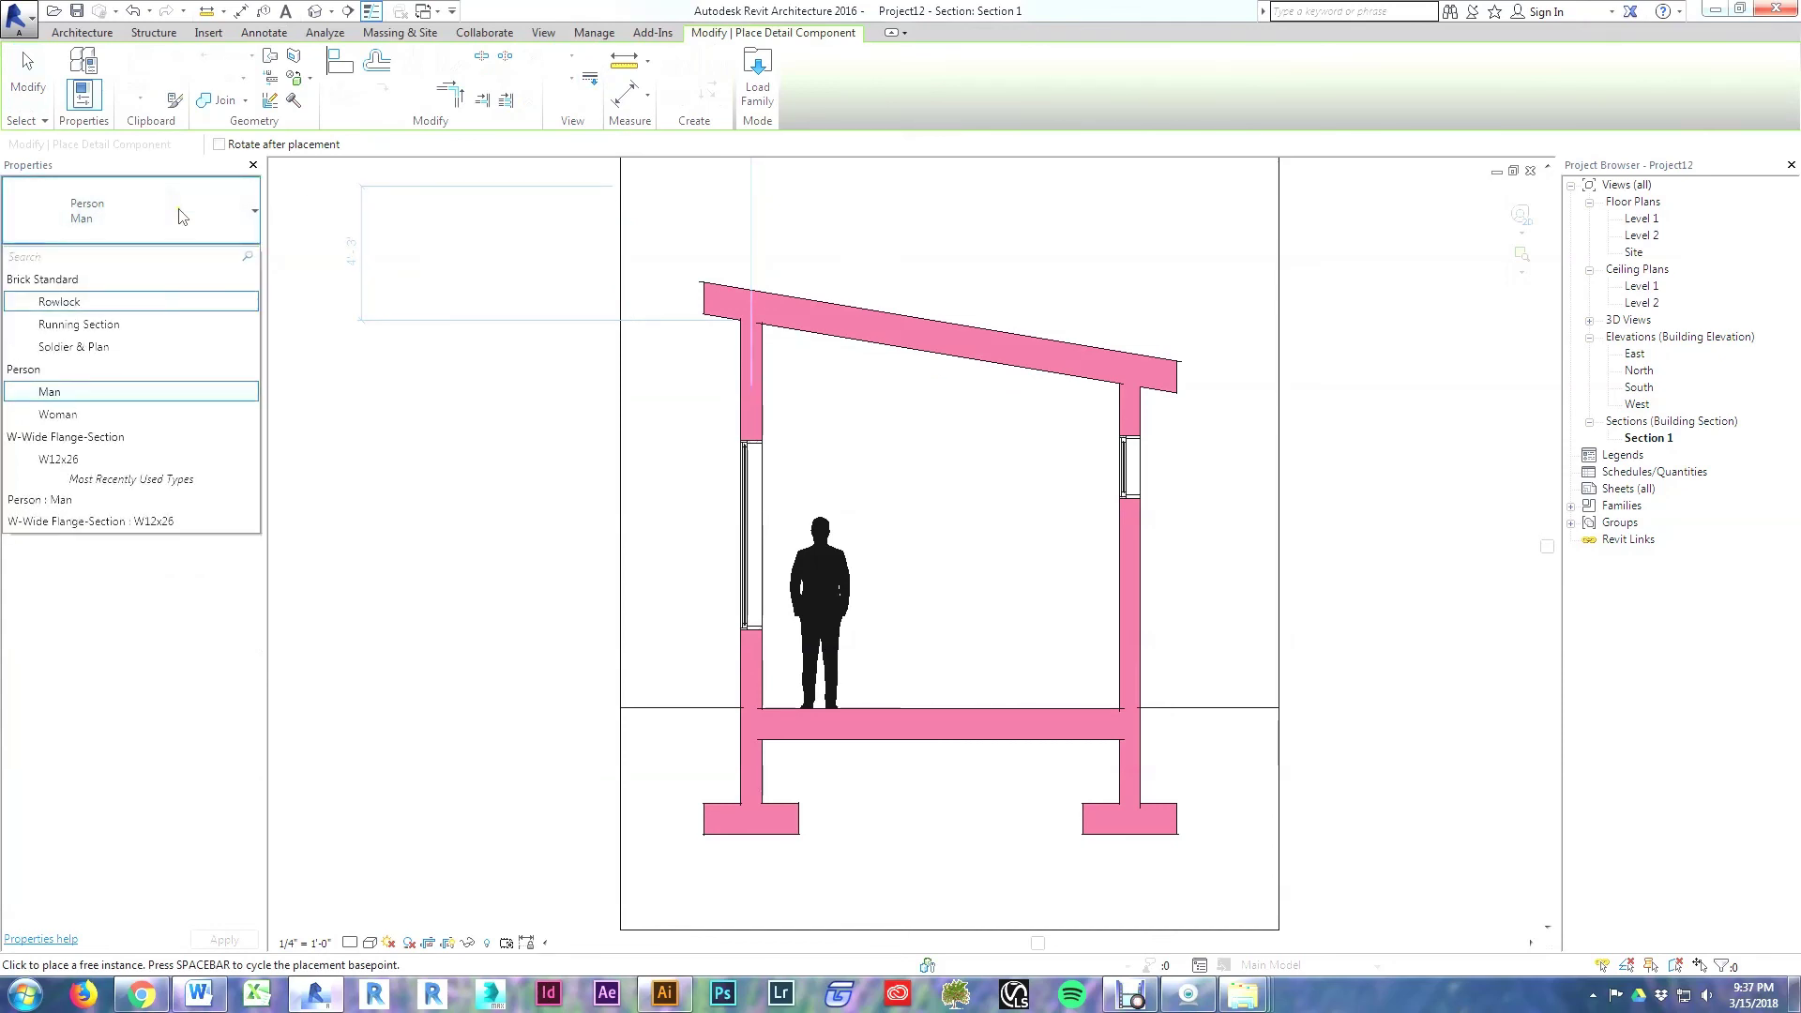
click(65, 413)
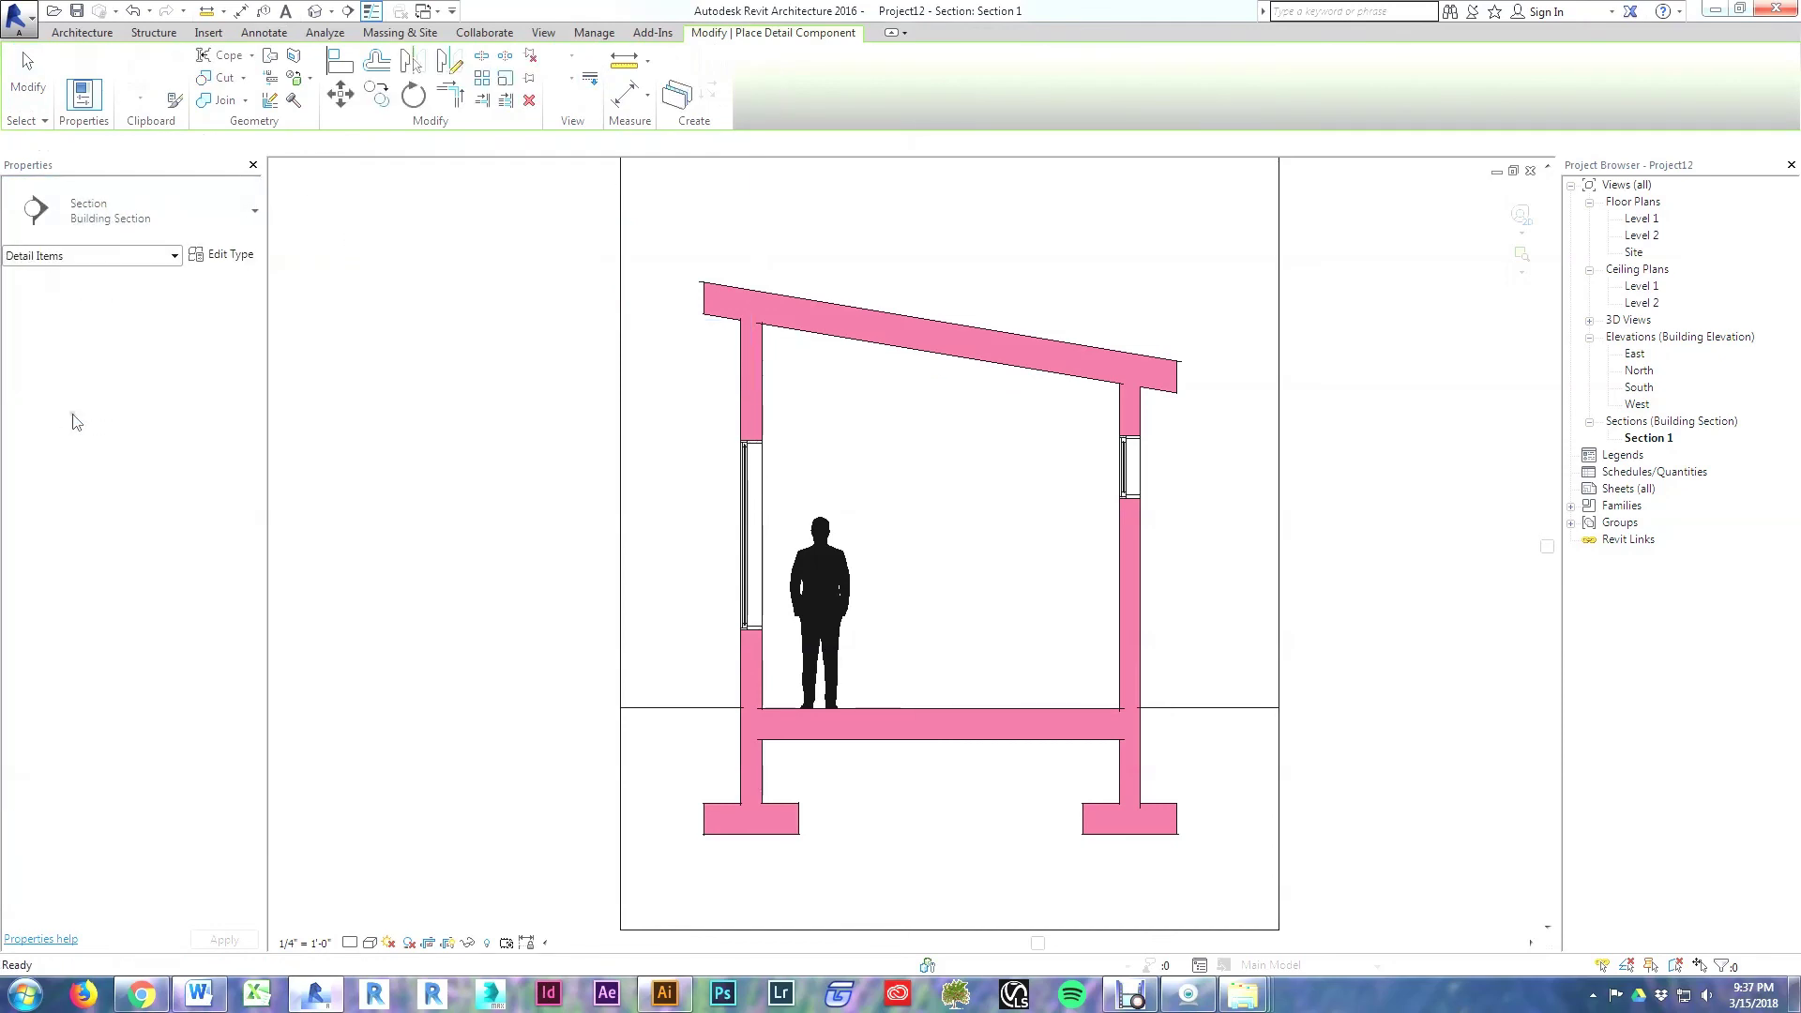
click(896, 706)
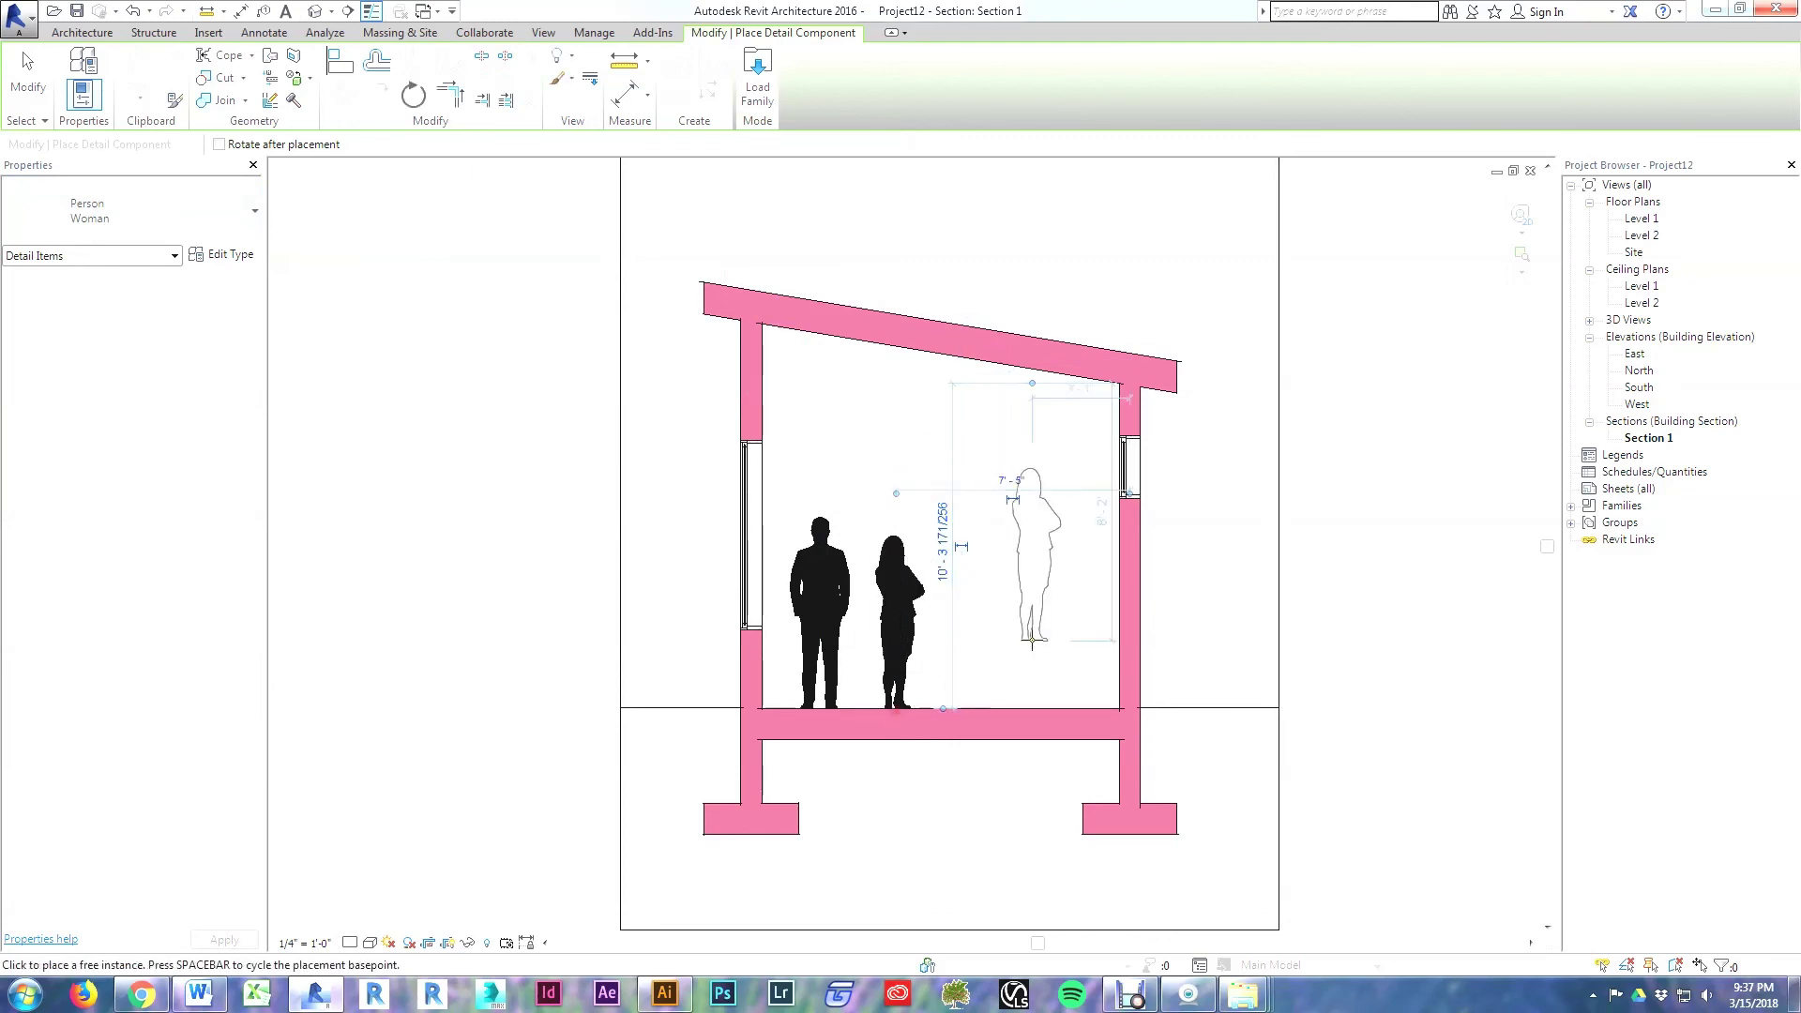
key(Escape)
key(Escape)
key(Escape)
key(Escape)
key(Escape)
key(Escape)
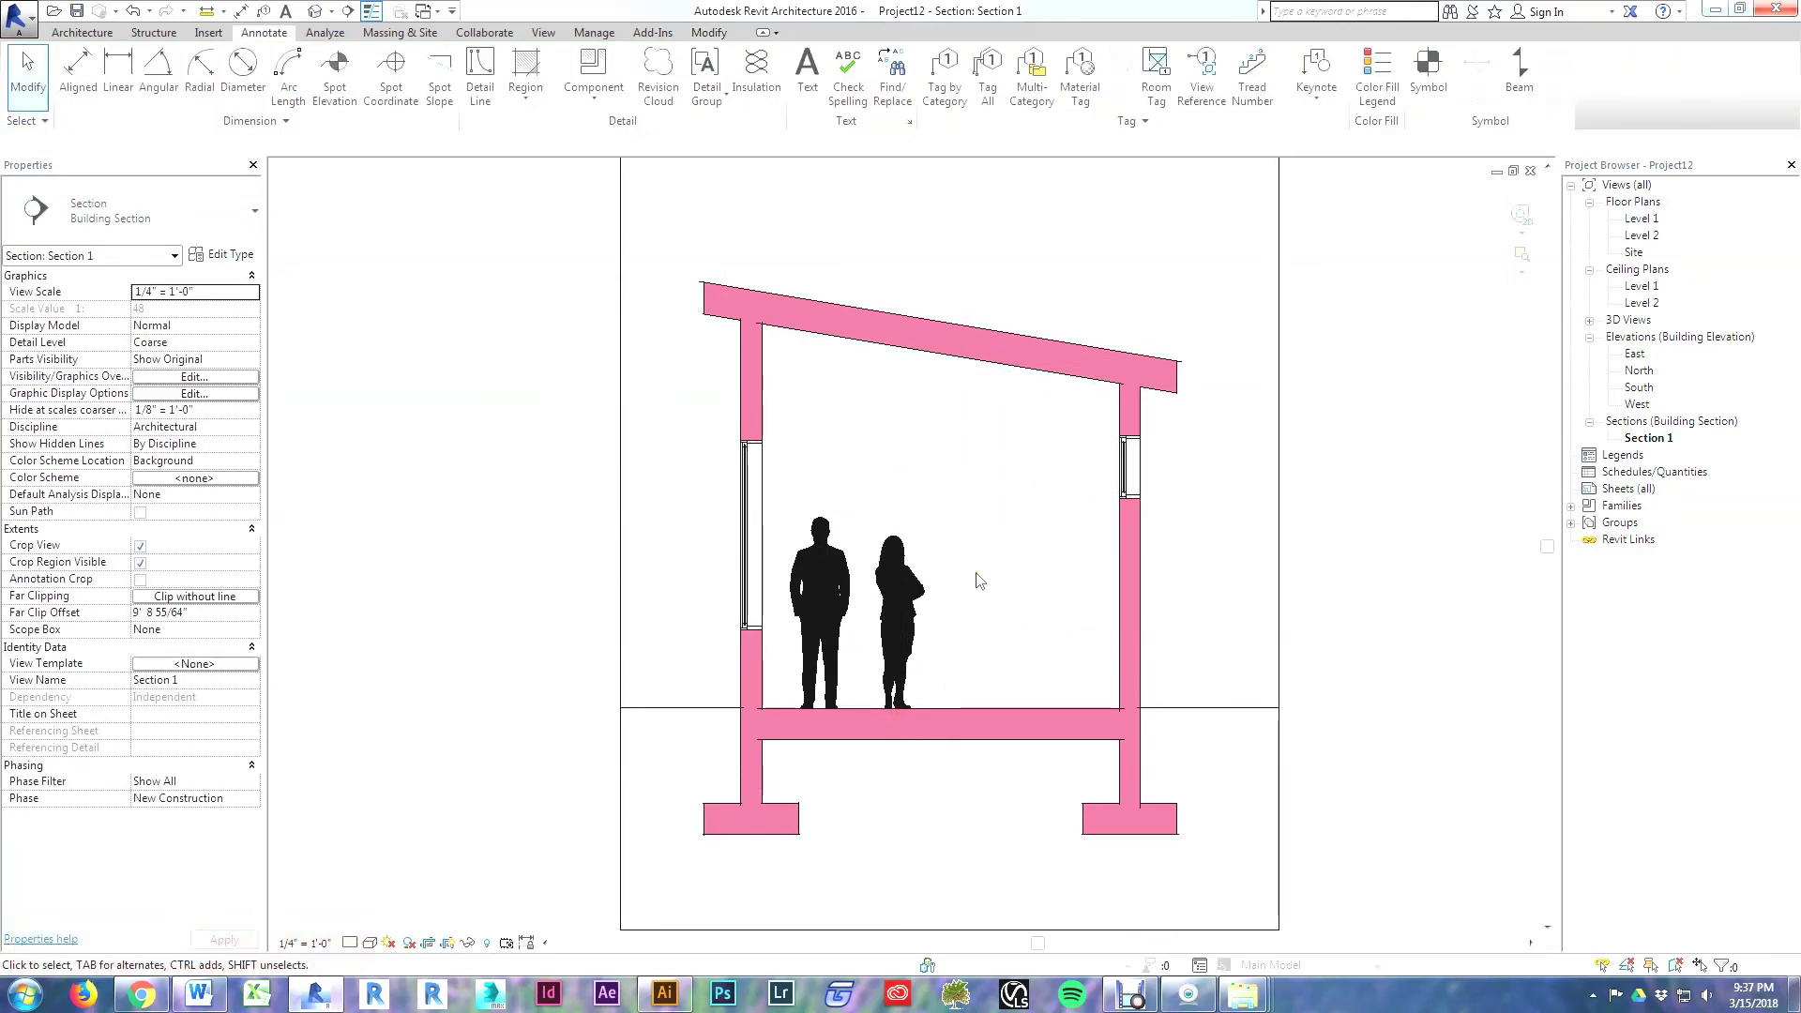